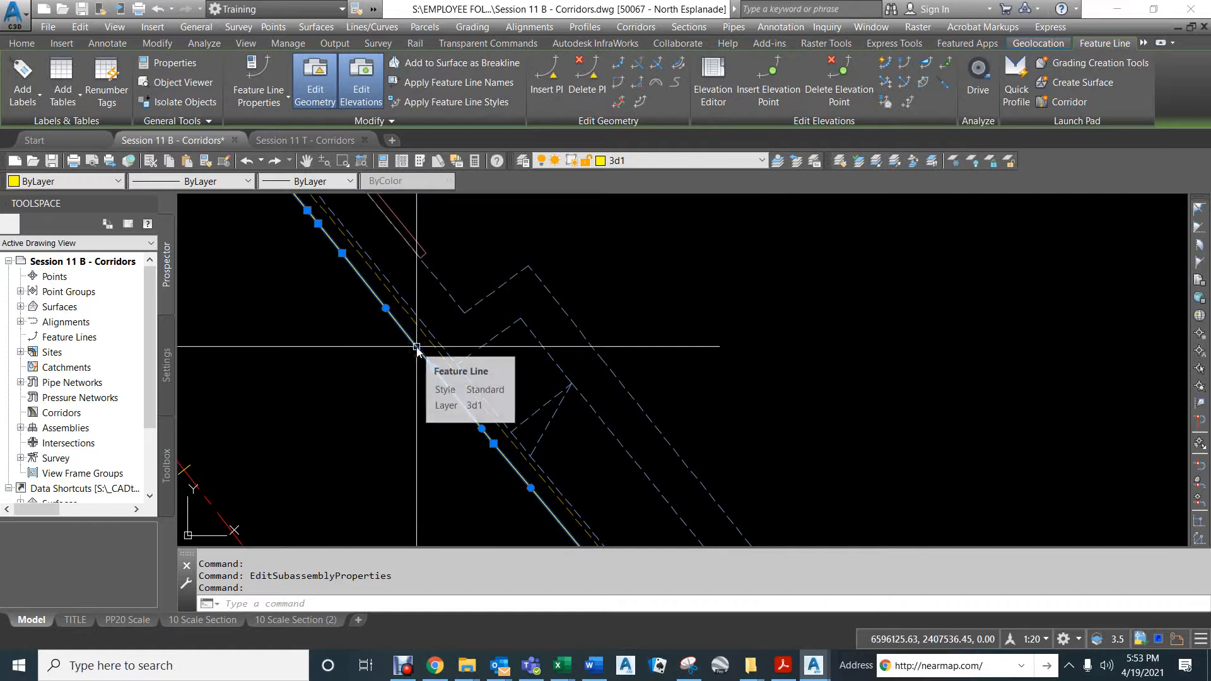
# Step: Clear the feature line selection and examine the Esplanade centerline around the Leora Court and Nord Hwy intersection
pyautogui.press('Escape')
pyautogui.press('Escape')
pyautogui.press('Escape')
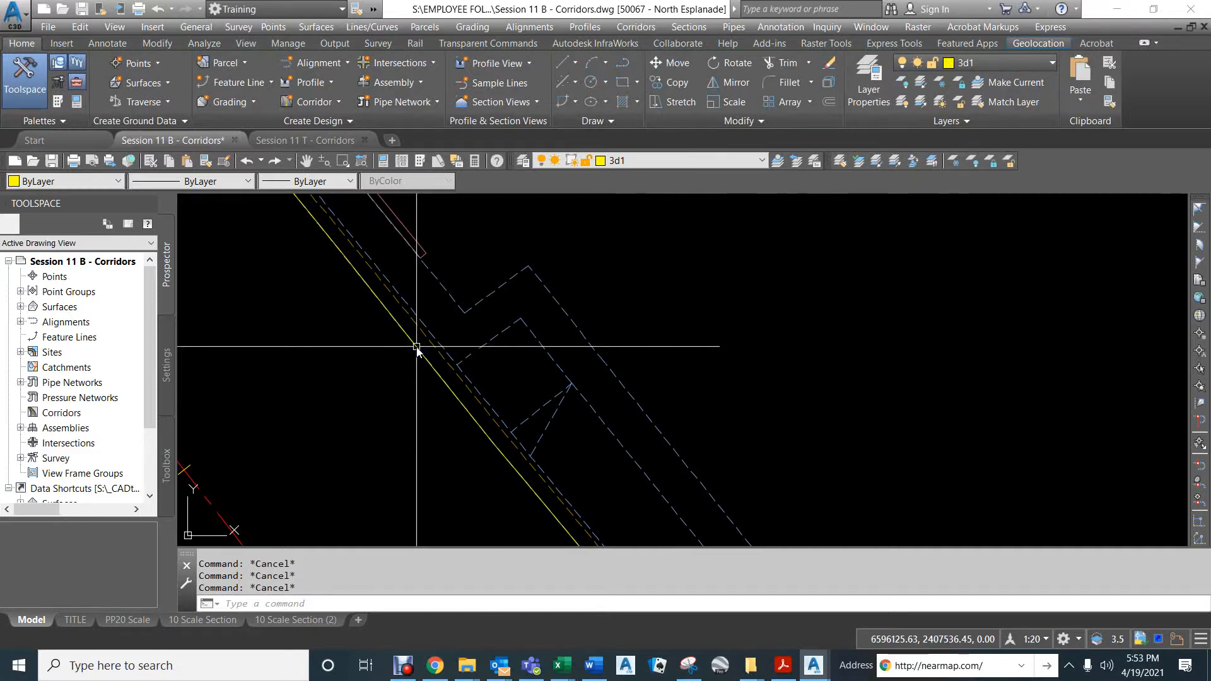
pyautogui.scroll(-5, 473, 316)
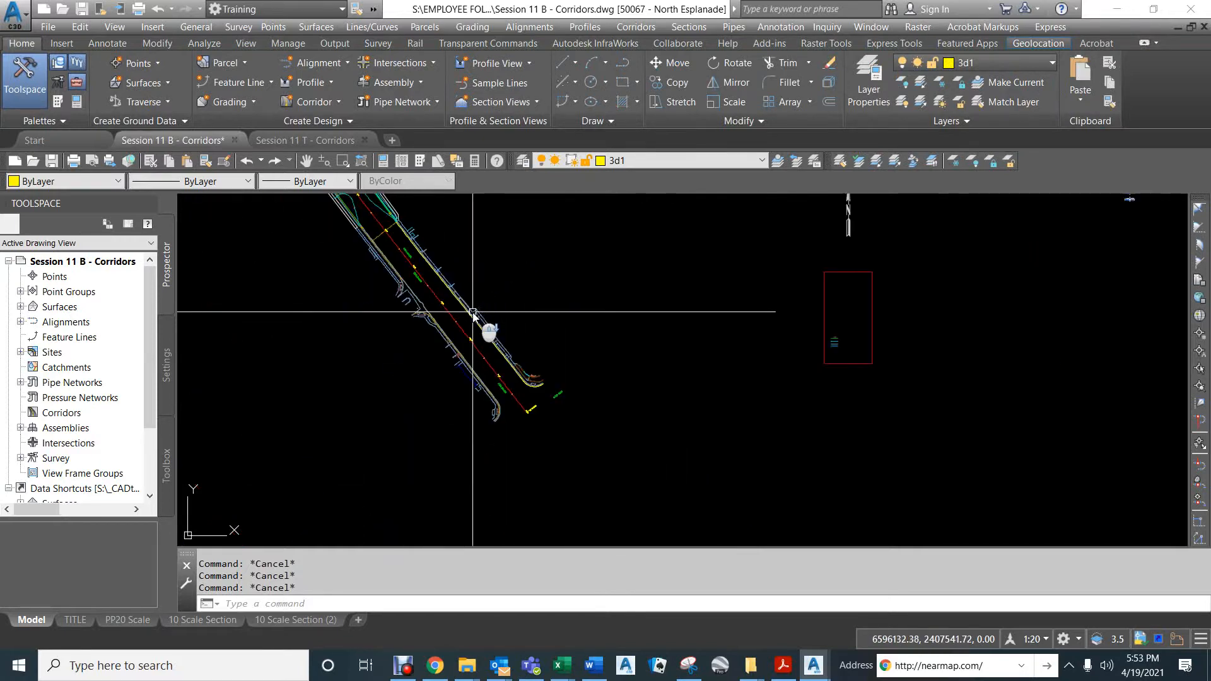
pyautogui.moveTo(470, 238)
pyautogui.mouseDown(button='middle')
pyautogui.moveTo(728, 559)
pyautogui.moveTo(751, 608)
pyautogui.mouseUp(button='middle')
pyautogui.moveTo(479, 265)
pyautogui.mouseDown(button='middle')
pyautogui.moveTo(680, 452)
pyautogui.moveTo(796, 643)
pyautogui.moveTo(527, 322)
pyautogui.moveTo(695, 548)
pyautogui.mouseUp(button='middle')
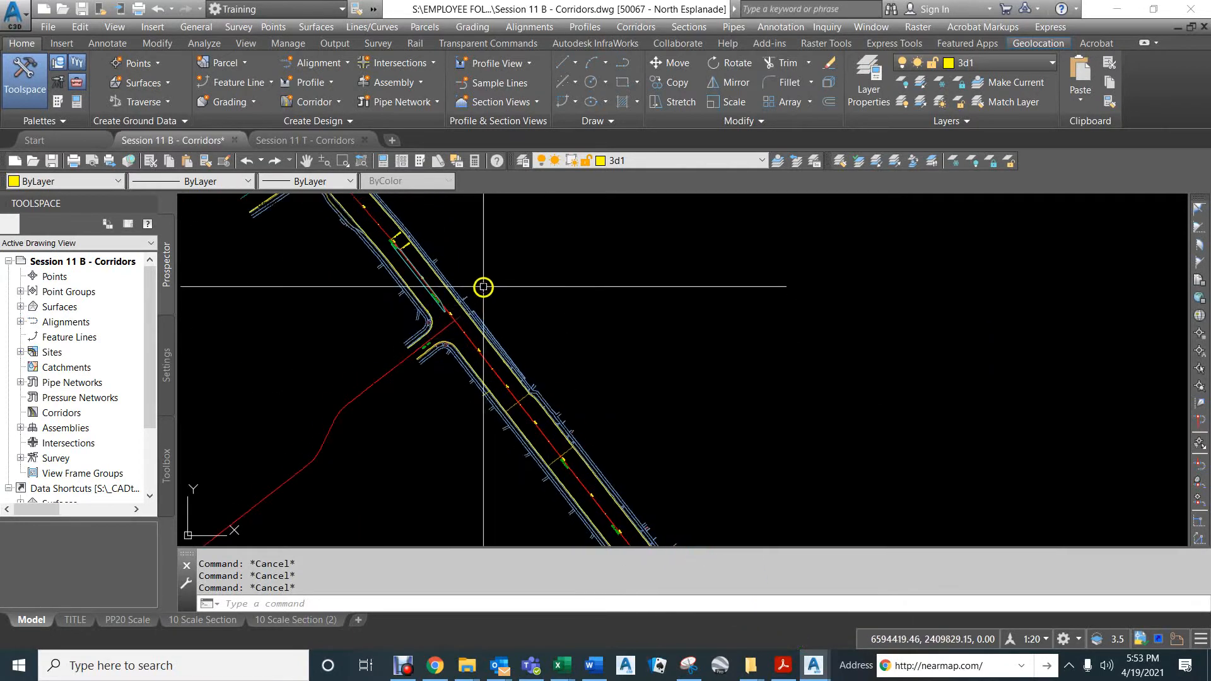
pyautogui.moveTo(483, 287); pyautogui.dragTo(708, 531, button='middle')
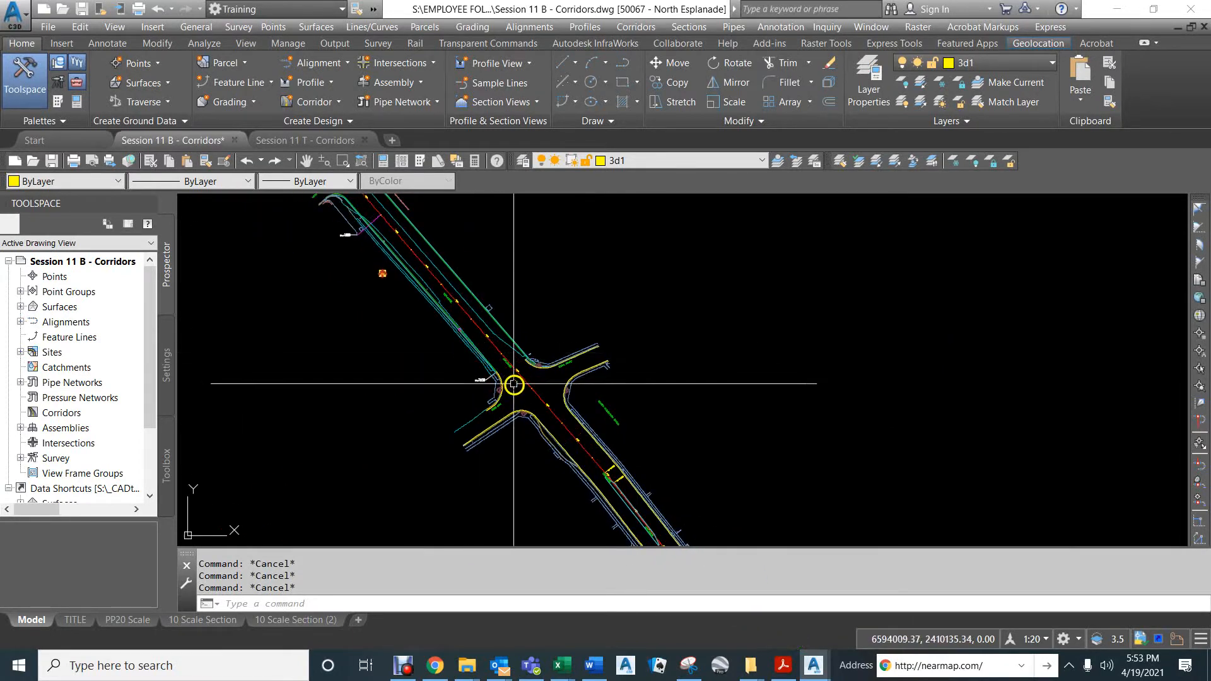
pyautogui.scroll(5, 514, 383)
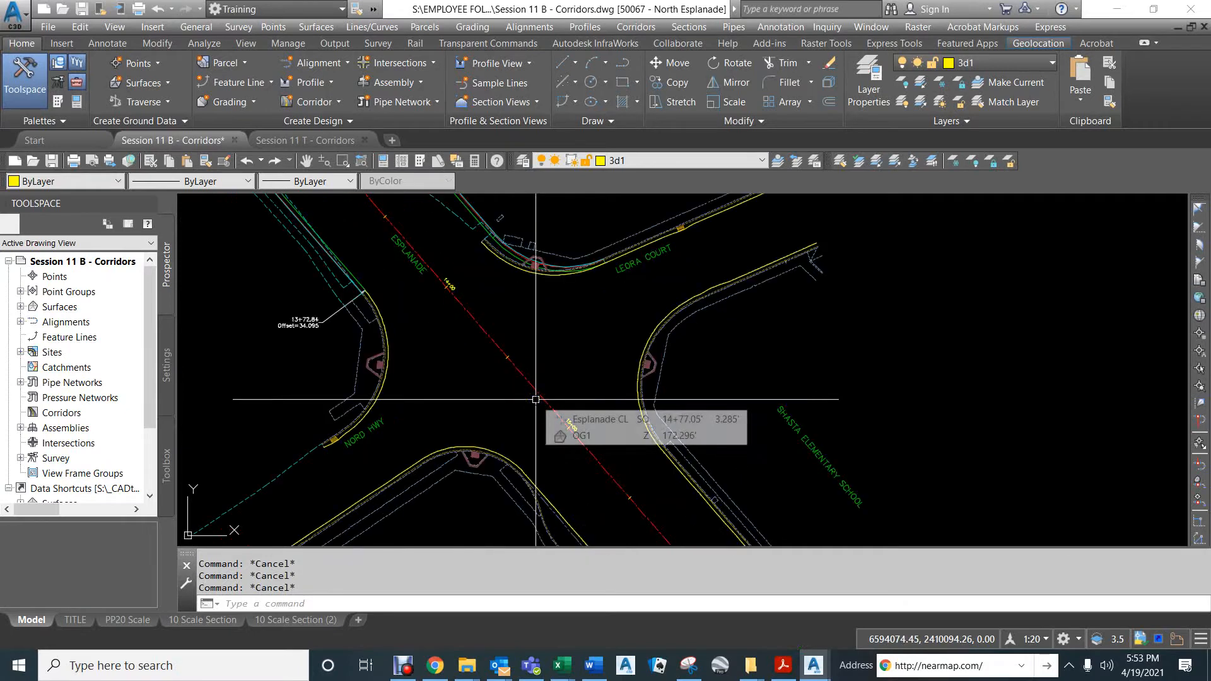
pyautogui.scroll(3, 579, 441)
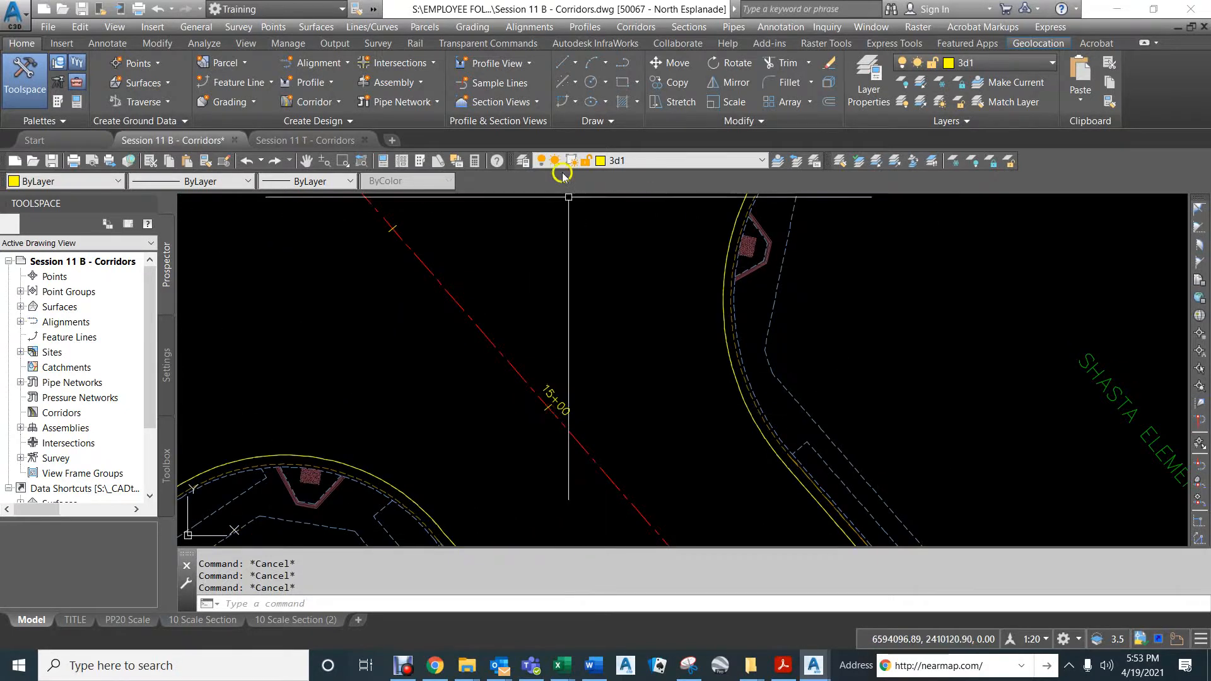
# Step: Start a new corridor with the Esplanade CL alignment and the Esplanade FGCL profile as its baseline
pyautogui.click(633, 26)
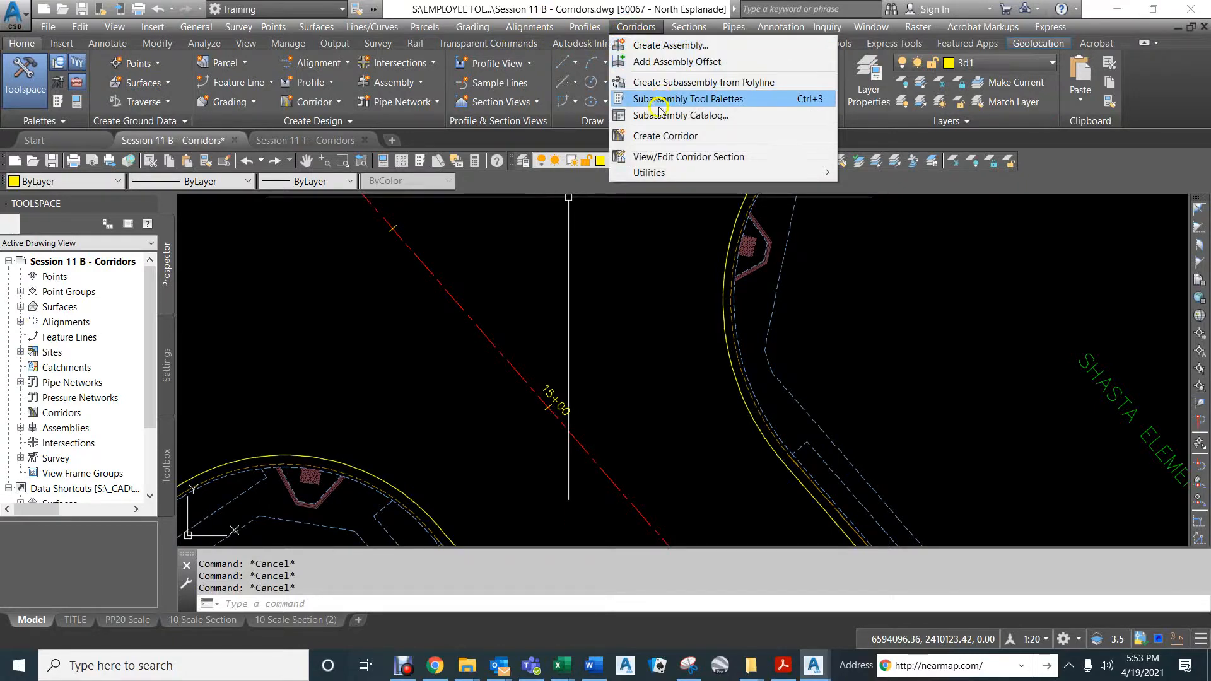
pyautogui.click(653, 137)
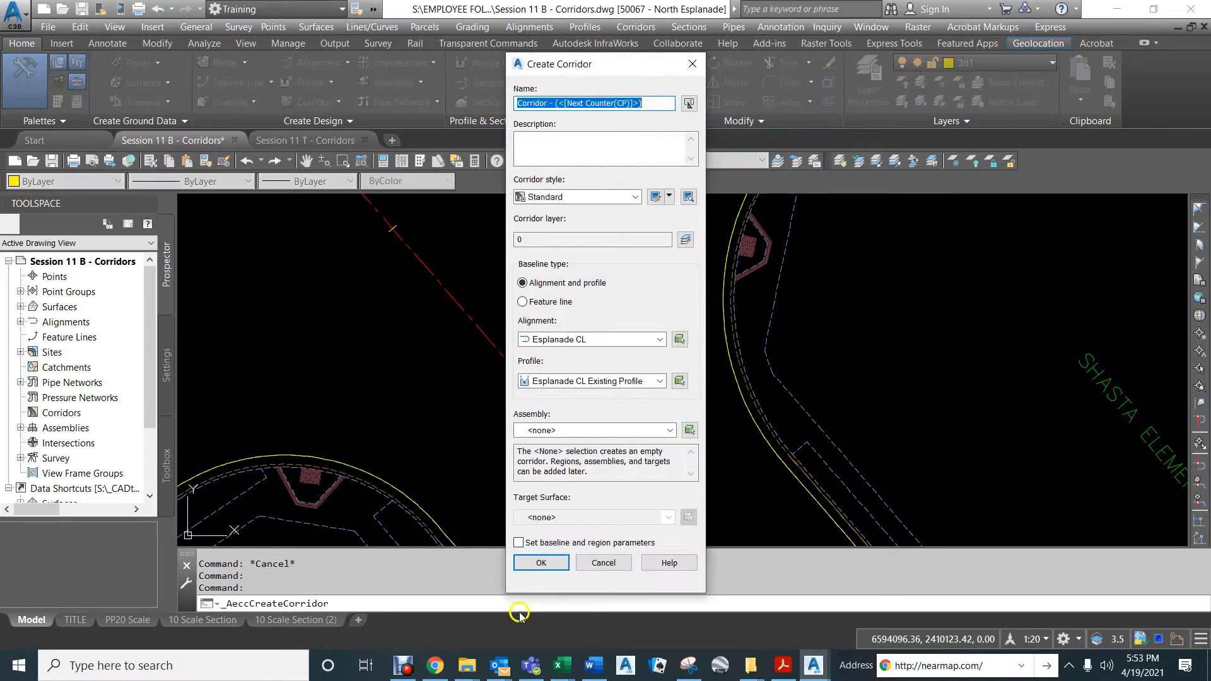
pyautogui.click(583, 341)
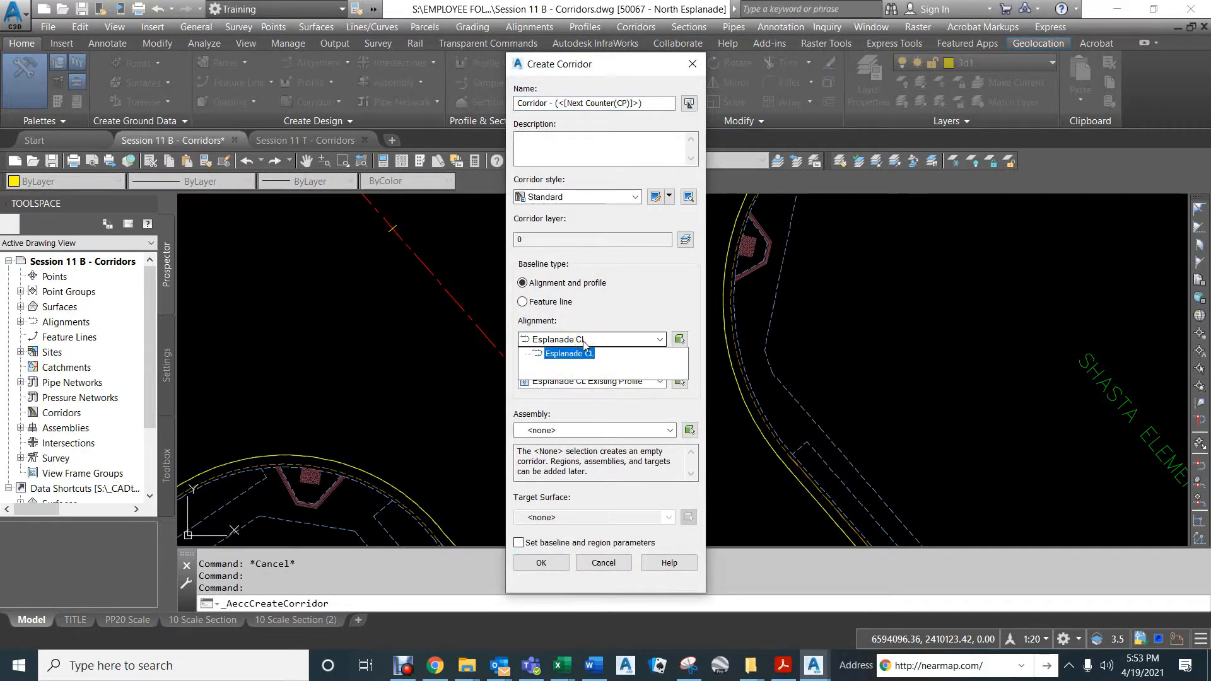
pyautogui.click(573, 409)
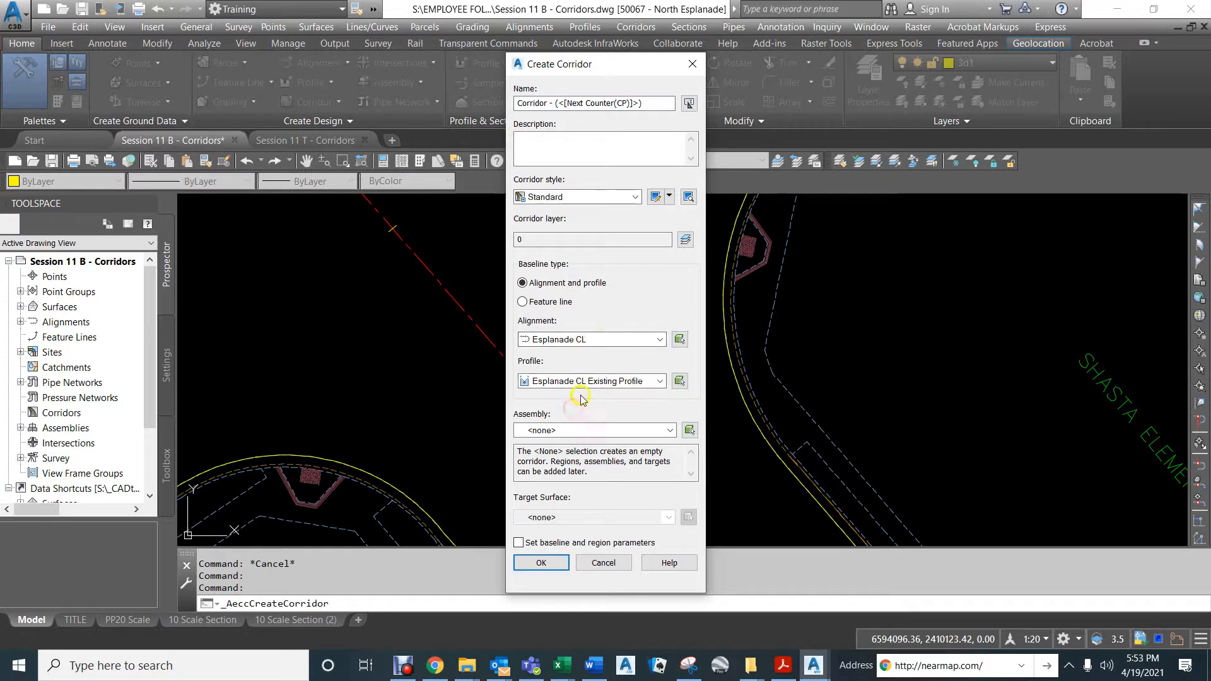
pyautogui.click(582, 382)
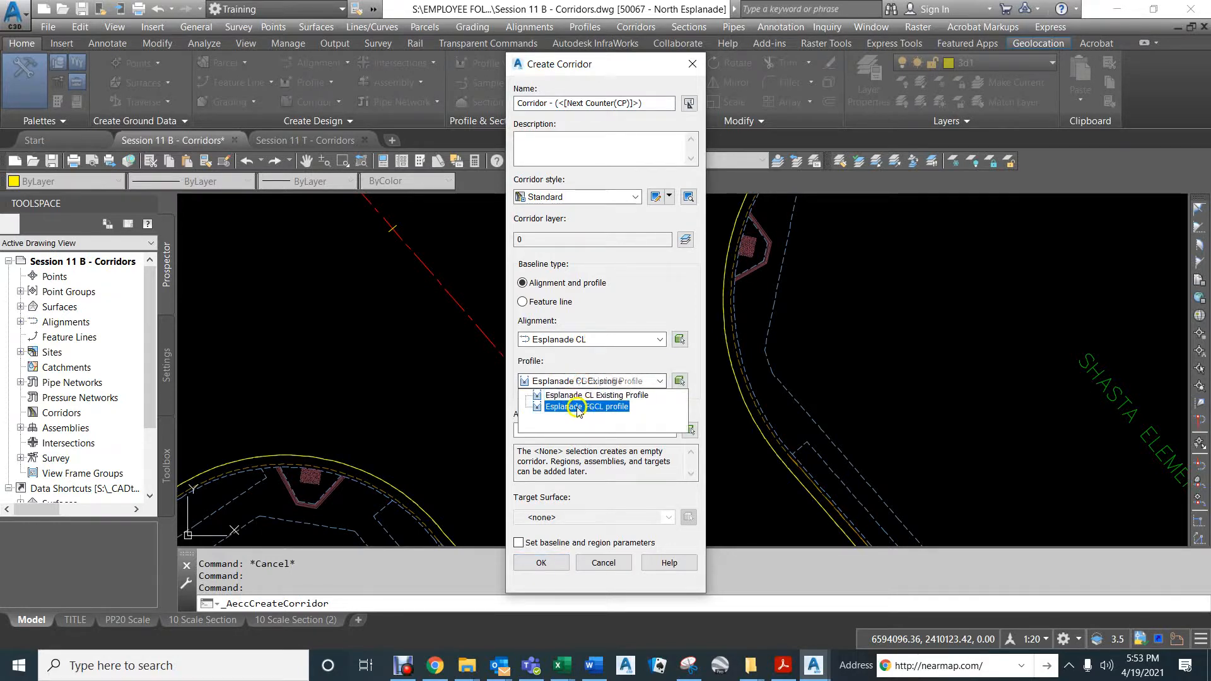
pyautogui.click(569, 408)
pyautogui.click(570, 407)
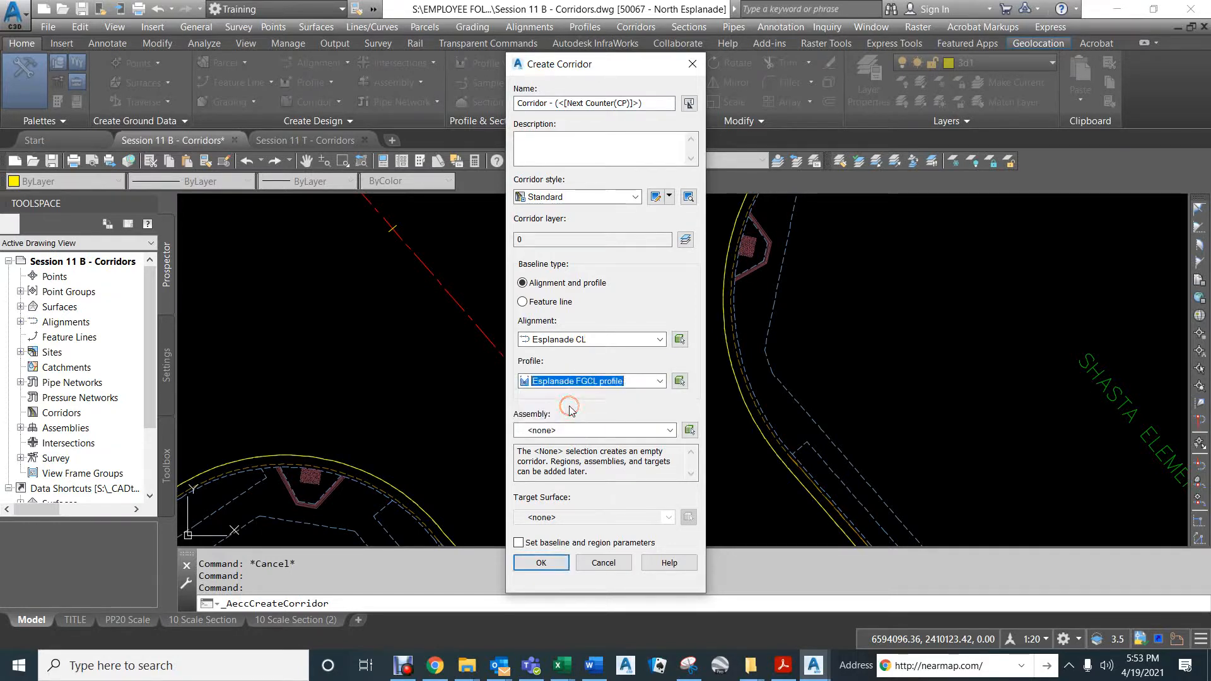
# Step: Choose the Esplanade assembly for the new corridor
pyautogui.click(558, 430)
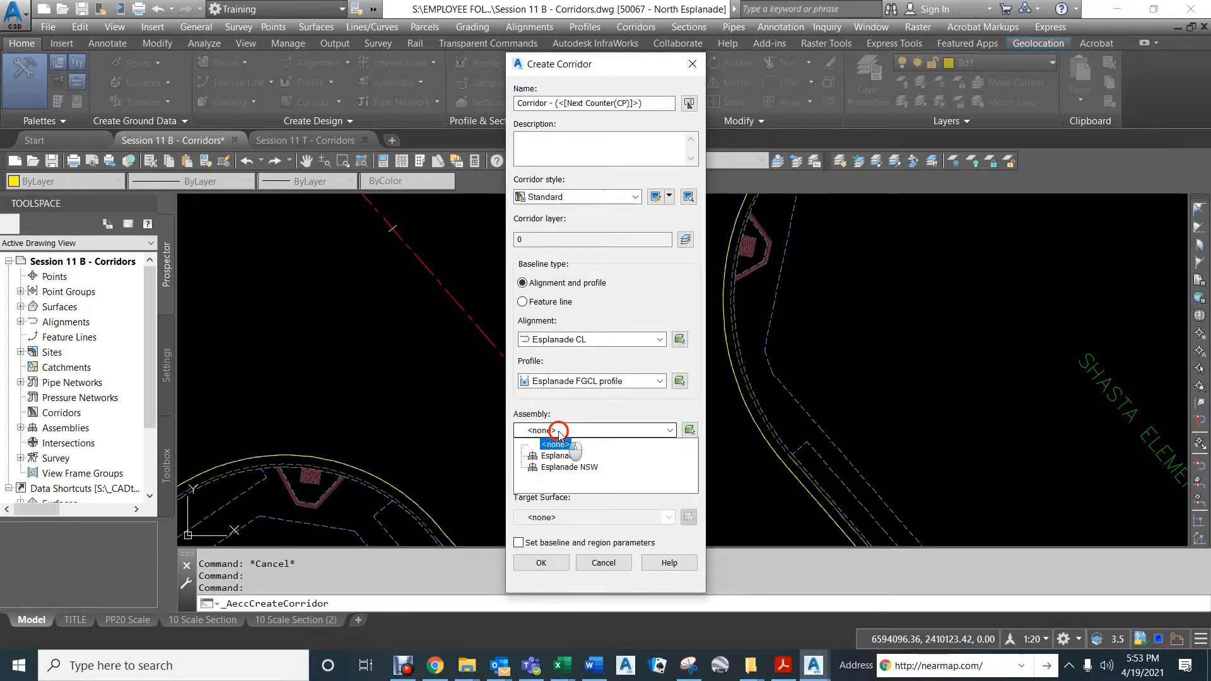
pyautogui.click(564, 456)
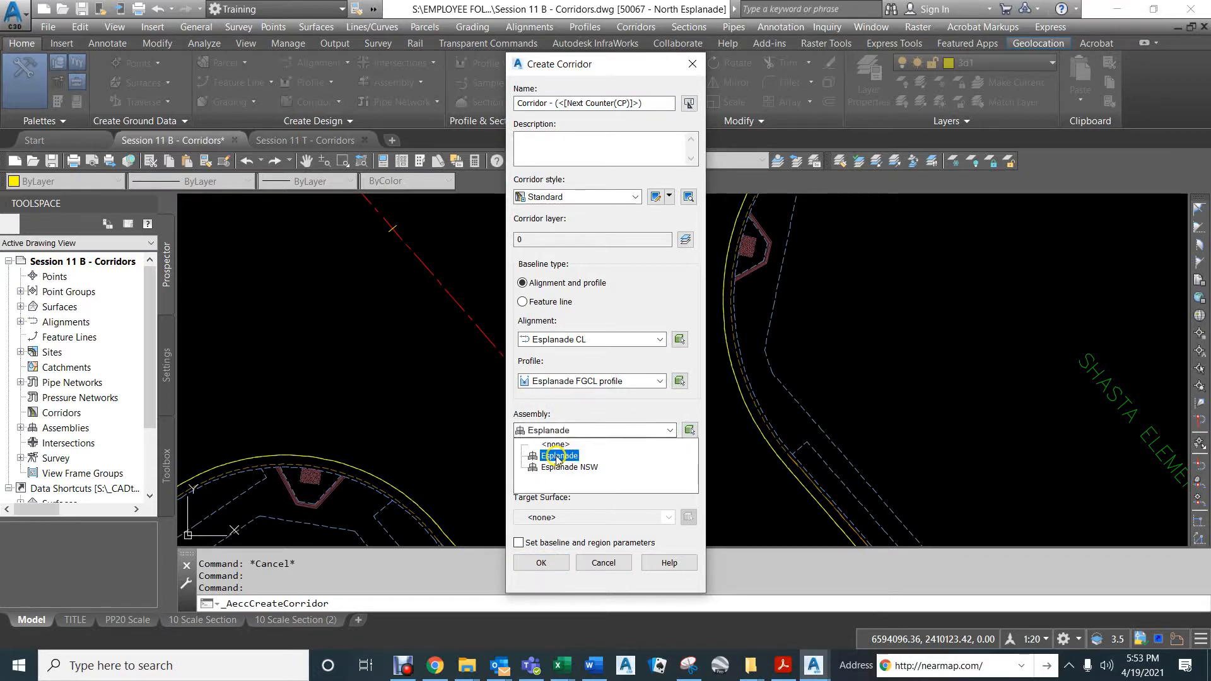
pyautogui.click(575, 468)
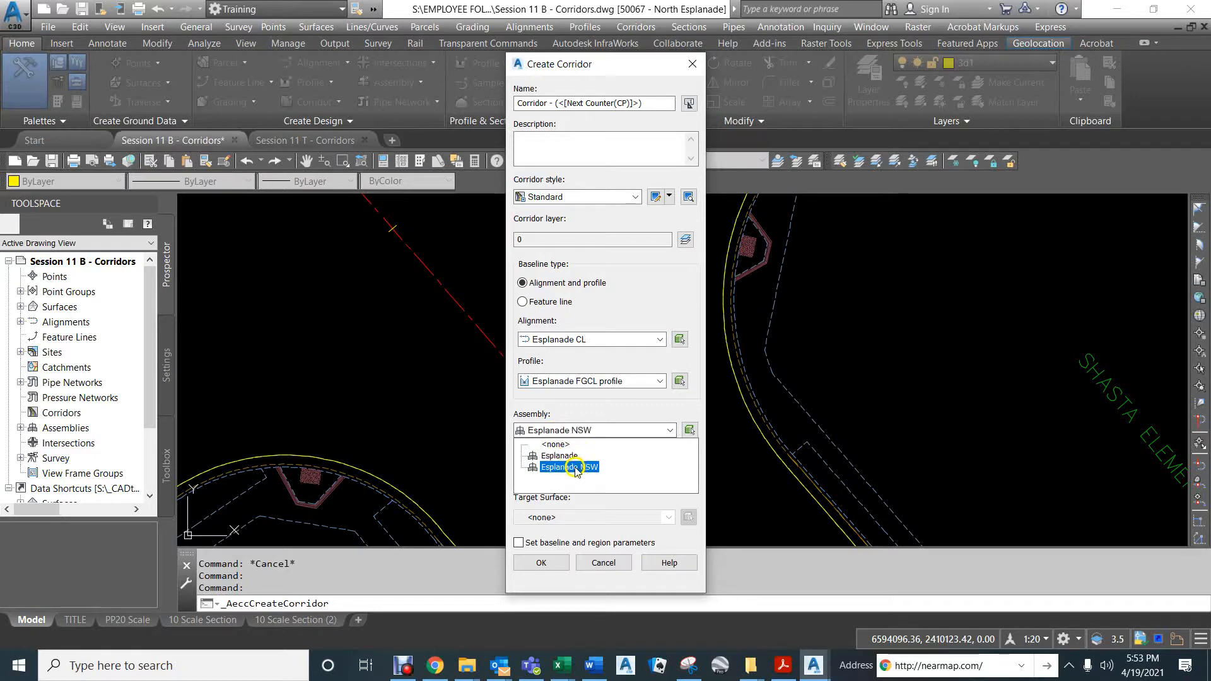
pyautogui.click(560, 457)
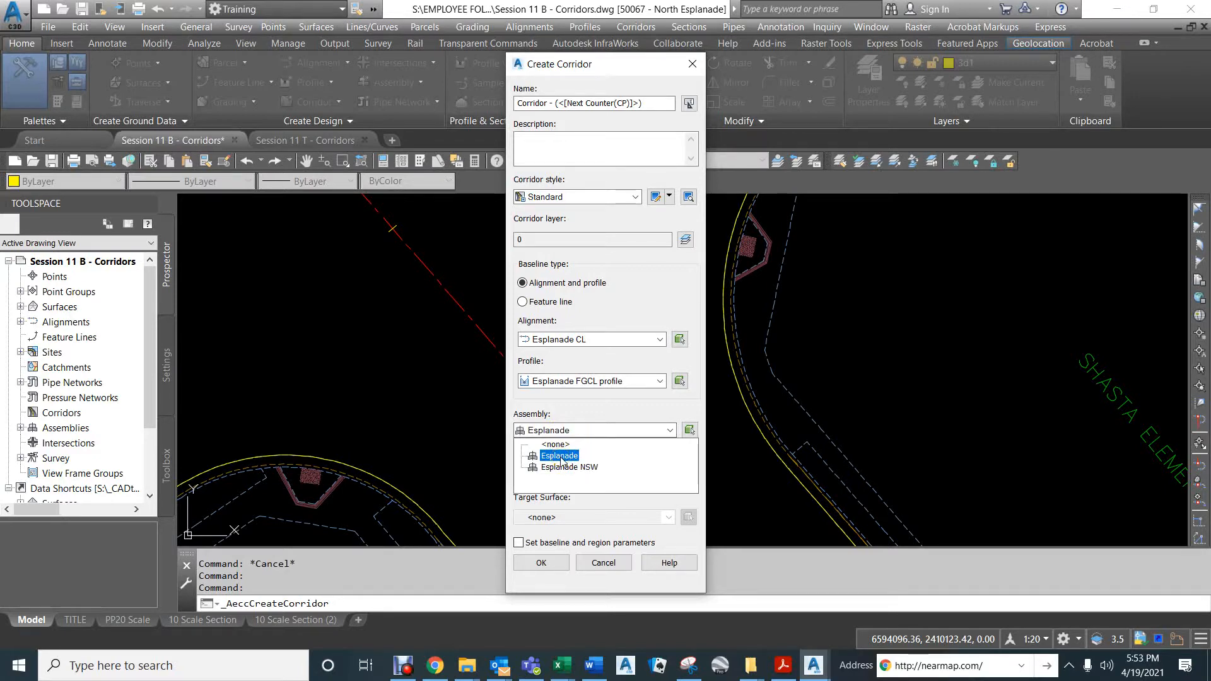
pyautogui.click(560, 460)
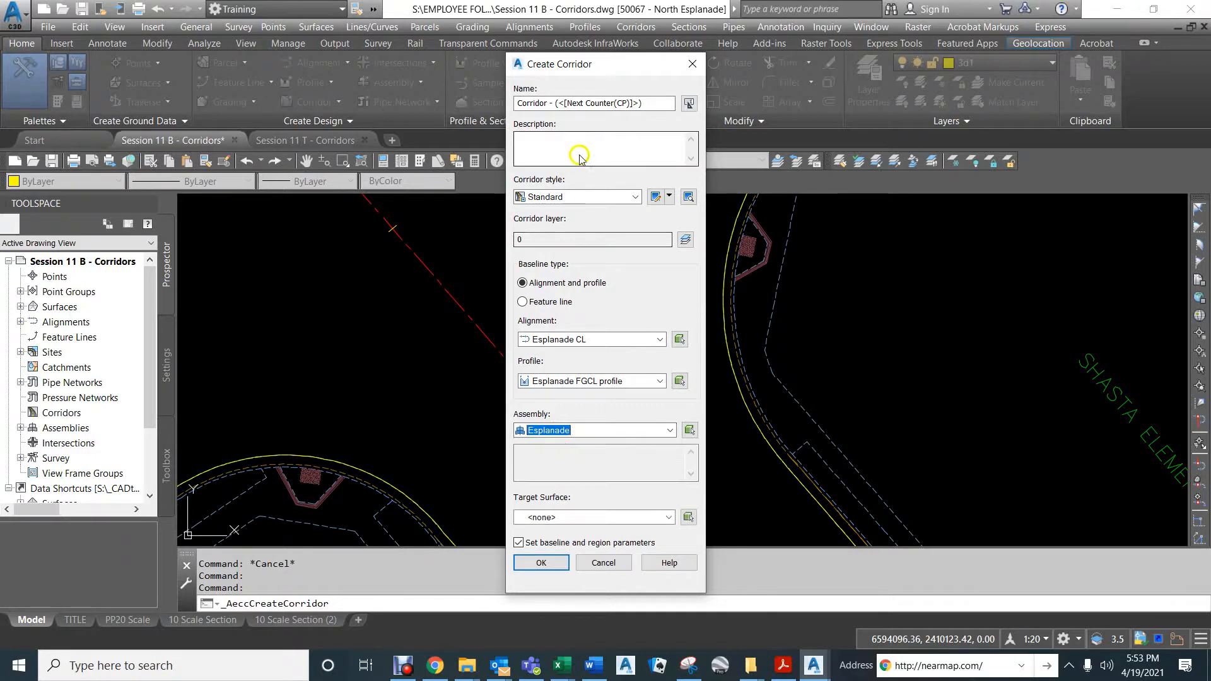
# Step: Apply CPS Default Corridor Style and build the corridor with the default baseline and region parameters
pyautogui.click(575, 197)
pyautogui.click(571, 213)
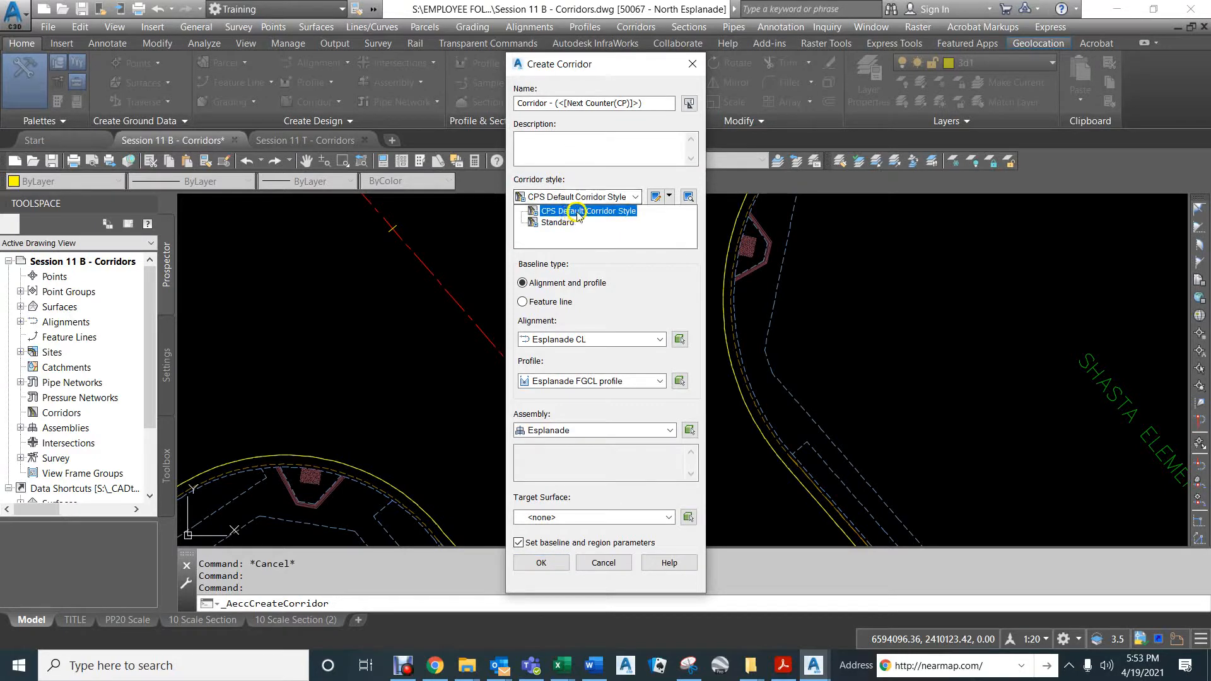
pyautogui.click(577, 213)
pyautogui.click(556, 563)
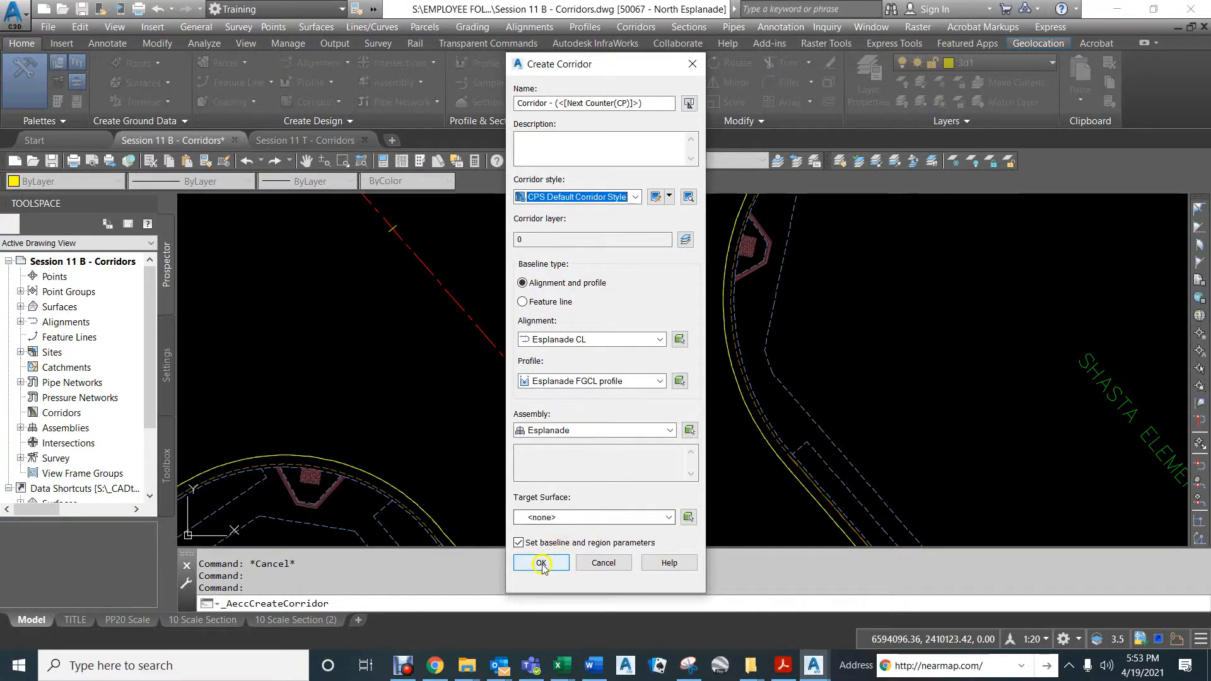
pyautogui.click(542, 563)
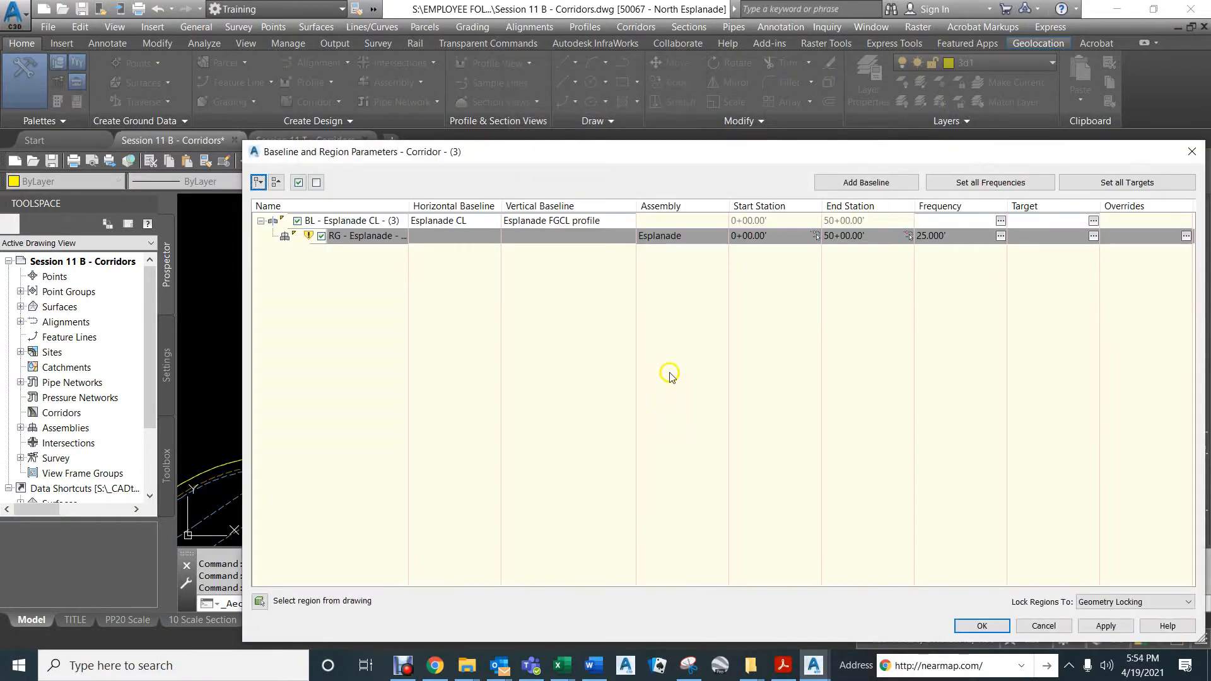
pyautogui.click(979, 624)
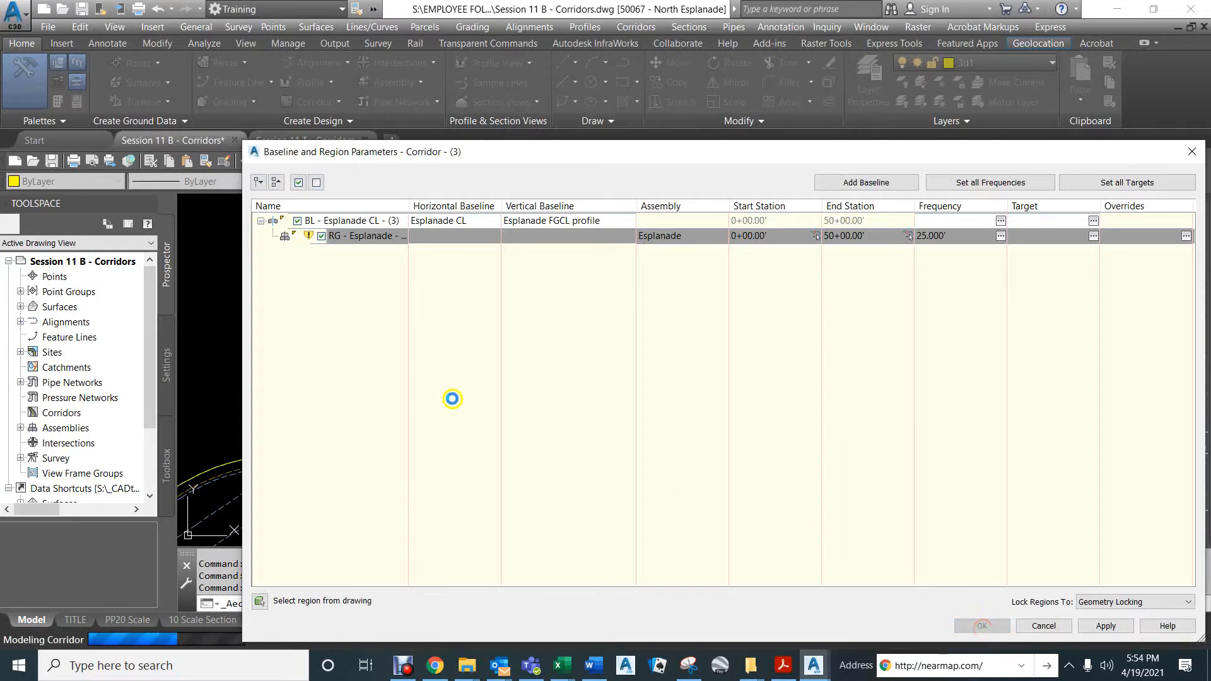
# Step: Select the new corridor and examine its extent along the Esplanade alignment, then clear the selection
pyautogui.scroll(-6, 535, 359)
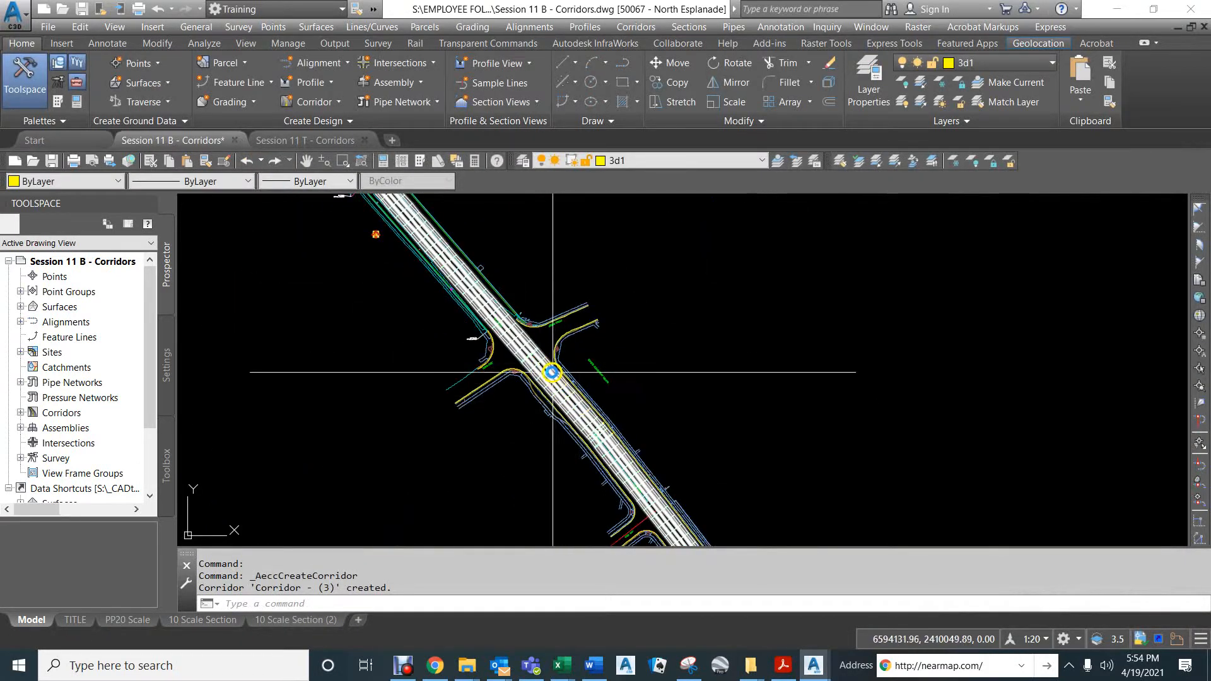
pyautogui.scroll(8, 533, 356)
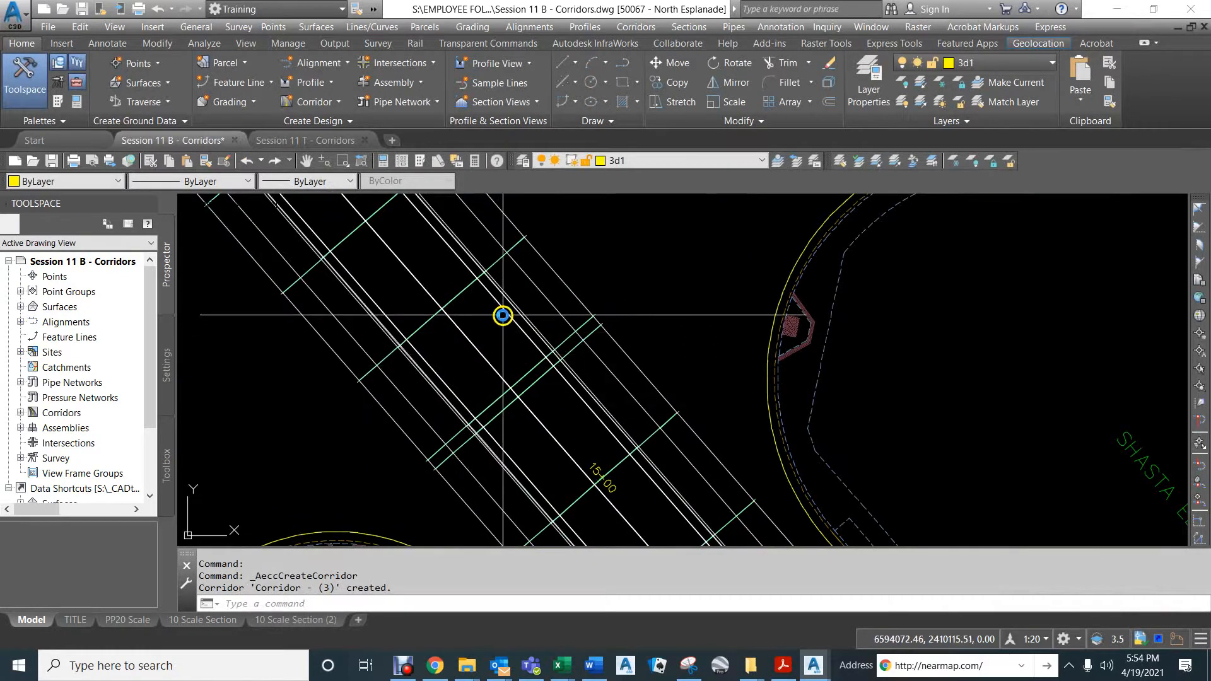
pyautogui.click(468, 333)
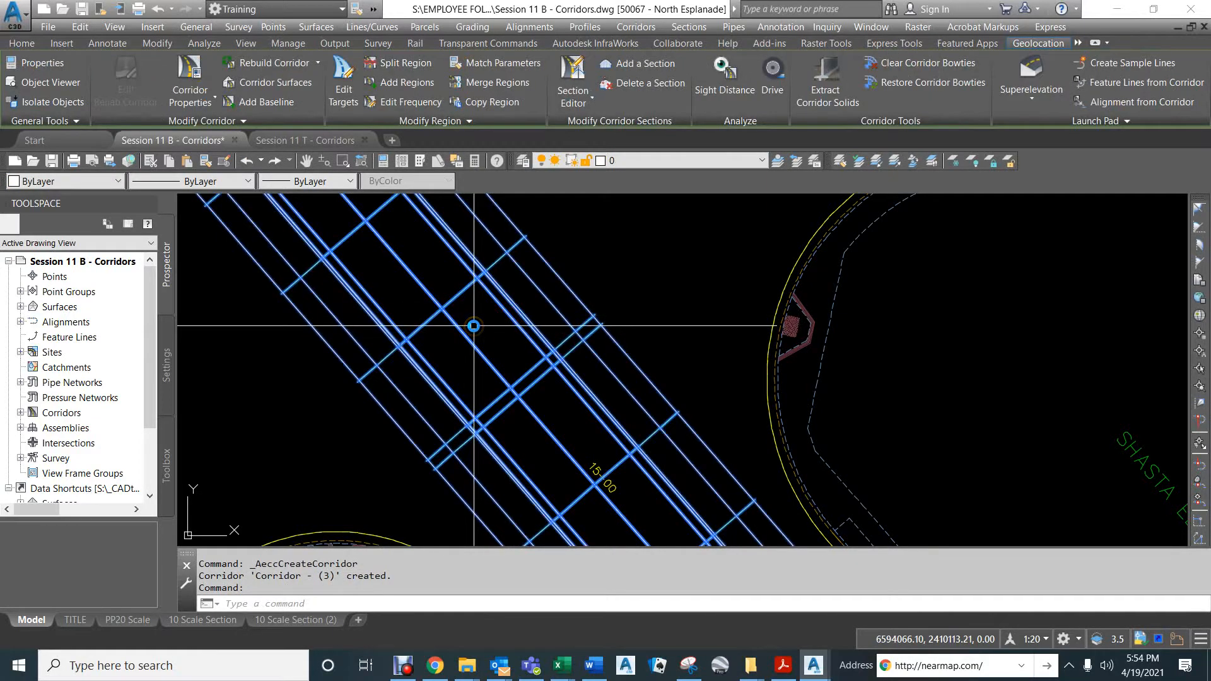
pyautogui.scroll(-8, 498, 385)
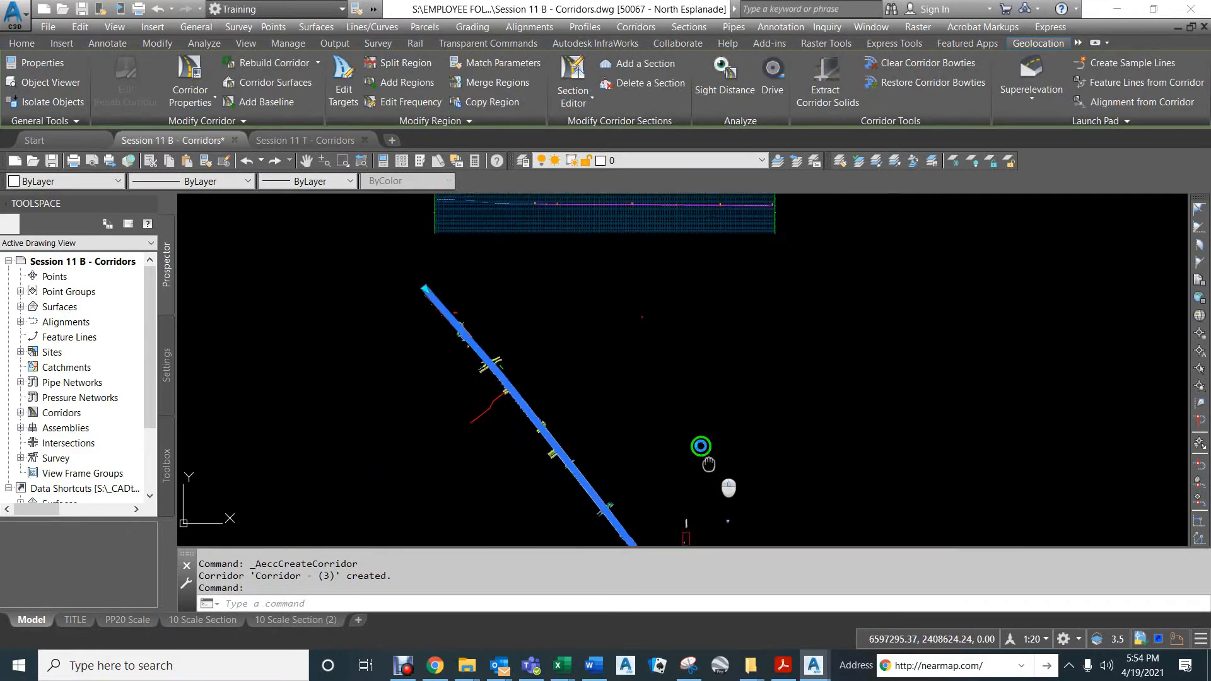
pyautogui.scroll(5, 650, 379)
pyautogui.press('Escape')
pyautogui.press('Escape')
# Step: List the object data of the lower assembly, the one without curbs or sidewalks, and return to the drawing
pyautogui.scroll(5, 650, 379)
pyautogui.scroll(2, 548, 324)
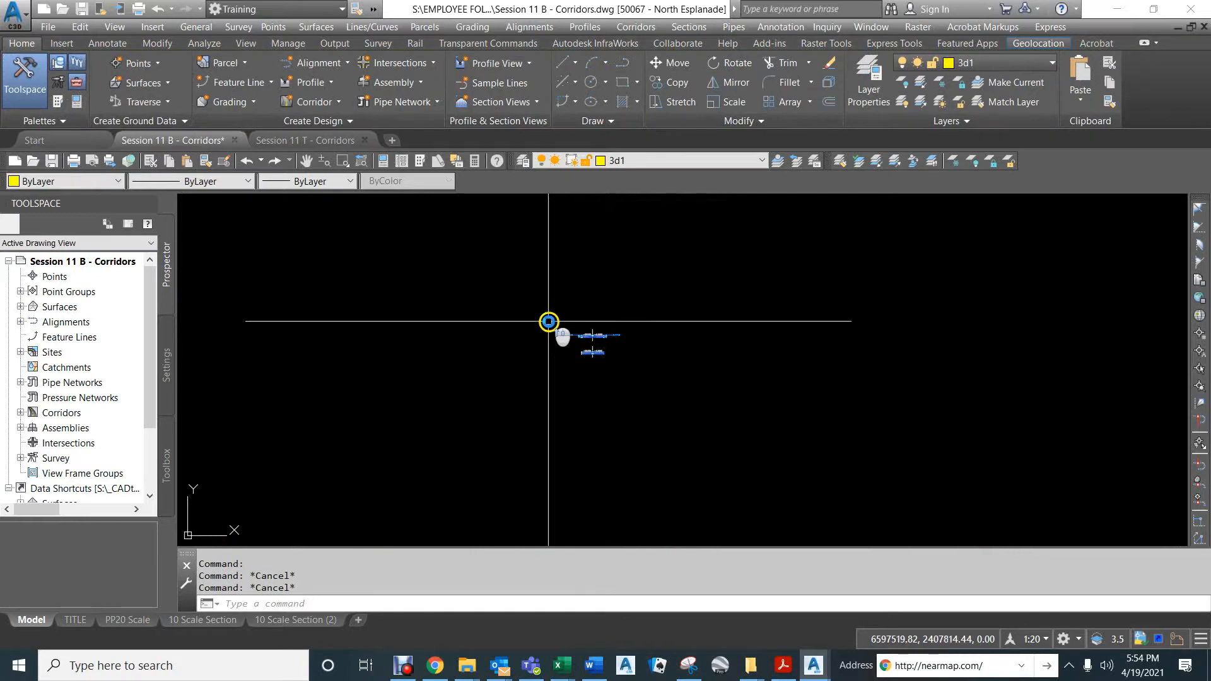
pyautogui.scroll(2, 717, 433)
pyautogui.scroll(2, 787, 501)
pyautogui.scroll(1, 806, 483)
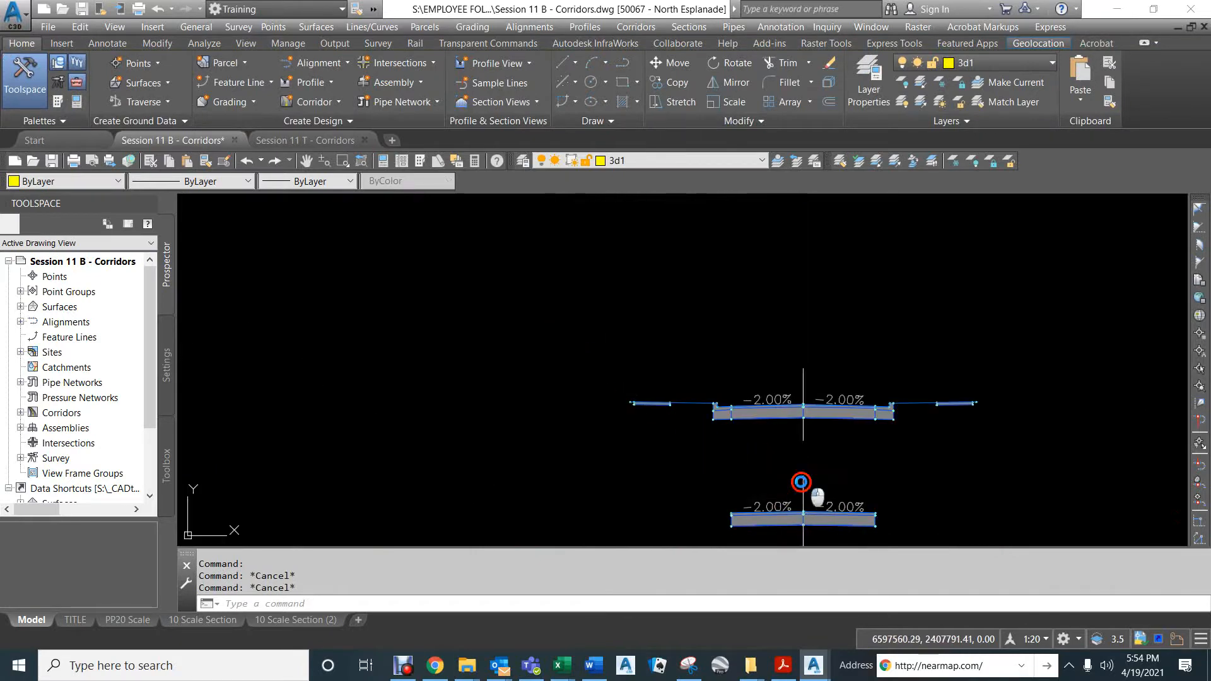
pyautogui.click(805, 483)
pyautogui.write('li')
pyautogui.press('Return')
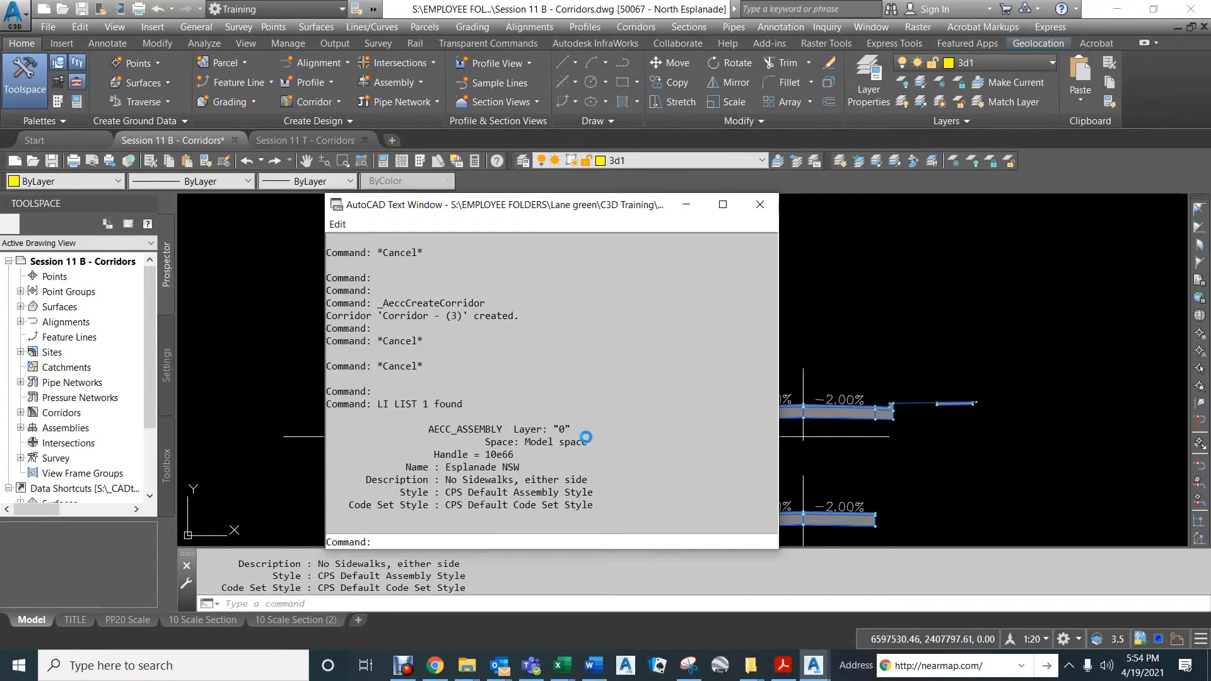
pyautogui.press('Escape')
pyautogui.press('Escape')
pyautogui.press('Escape')
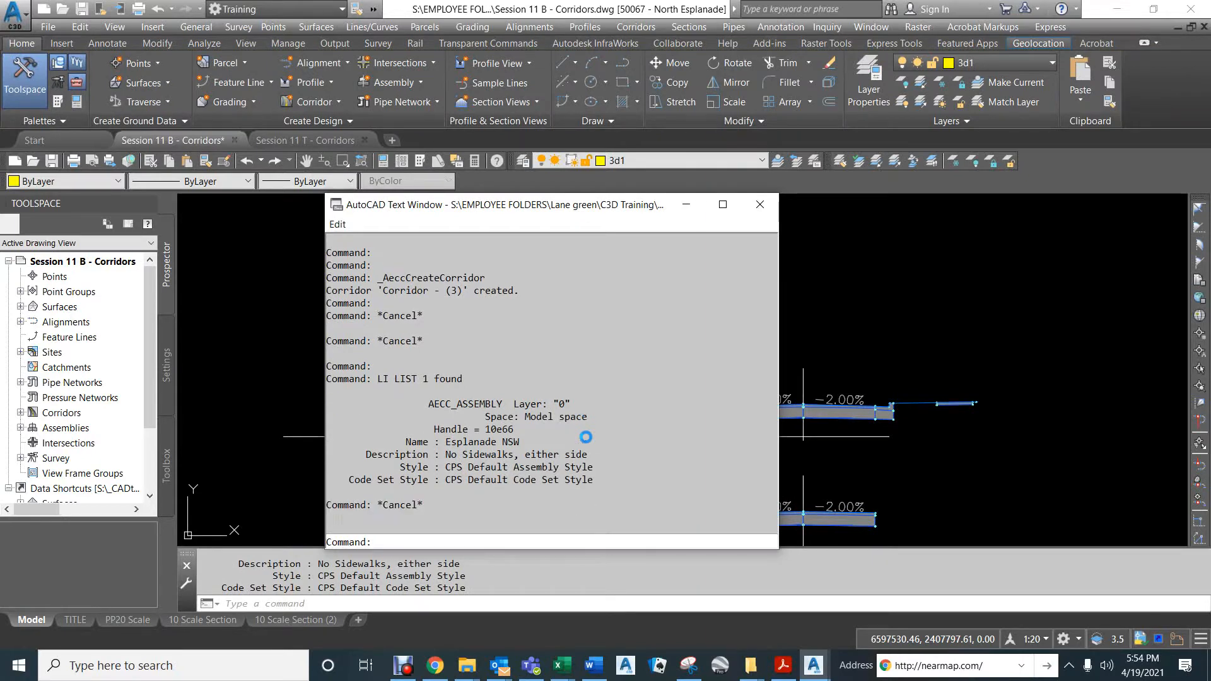
pyautogui.click(857, 330)
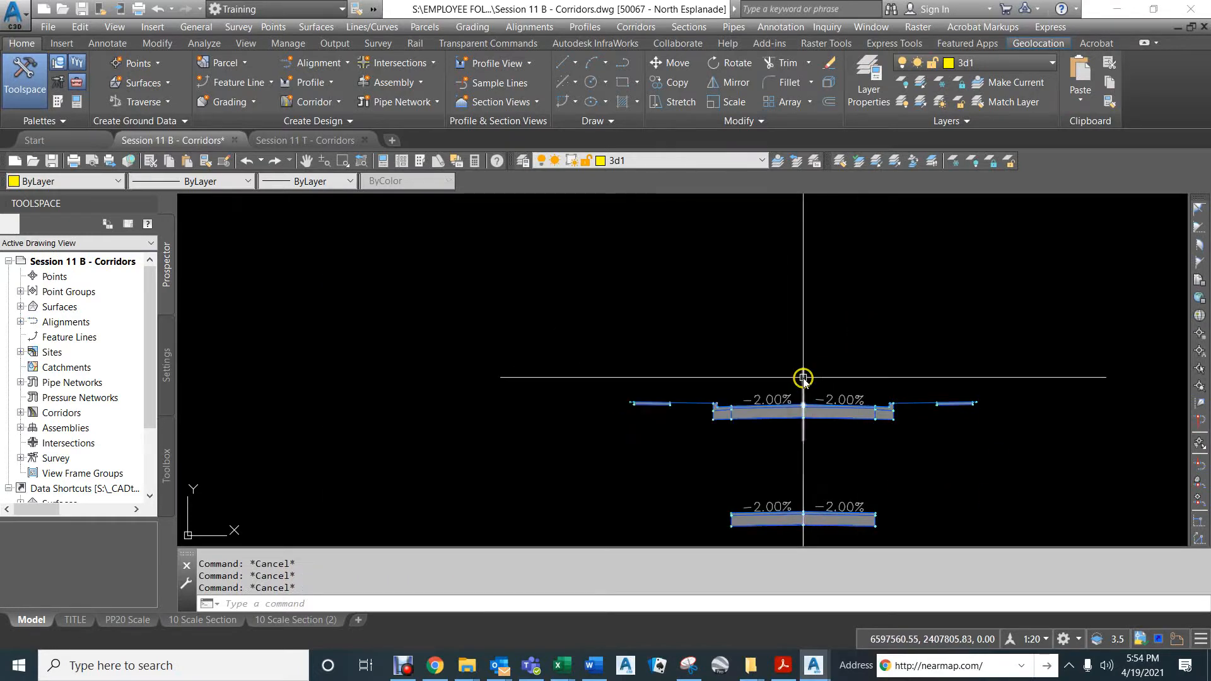
# Step: Rename the upper assembly with the sidewalks as Esplanade SW Both Sides
pyautogui.click(817, 343)
pyautogui.rightClick(778, 323)
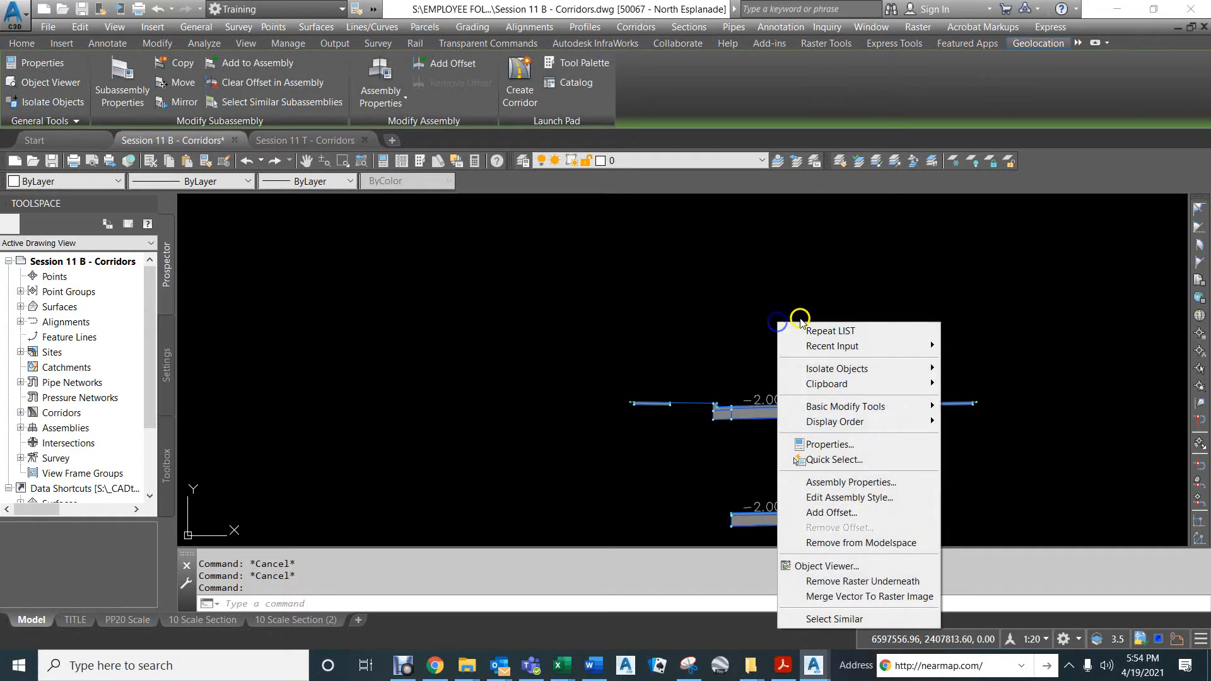
pyautogui.click(832, 483)
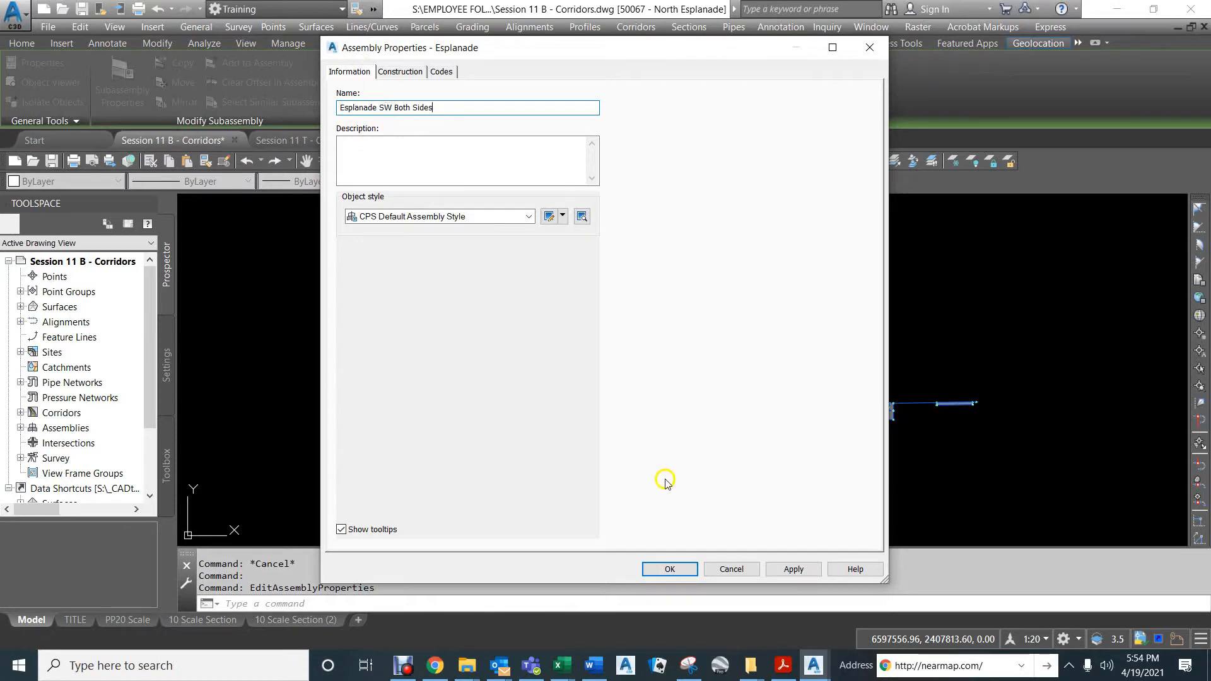
pyautogui.click(663, 570)
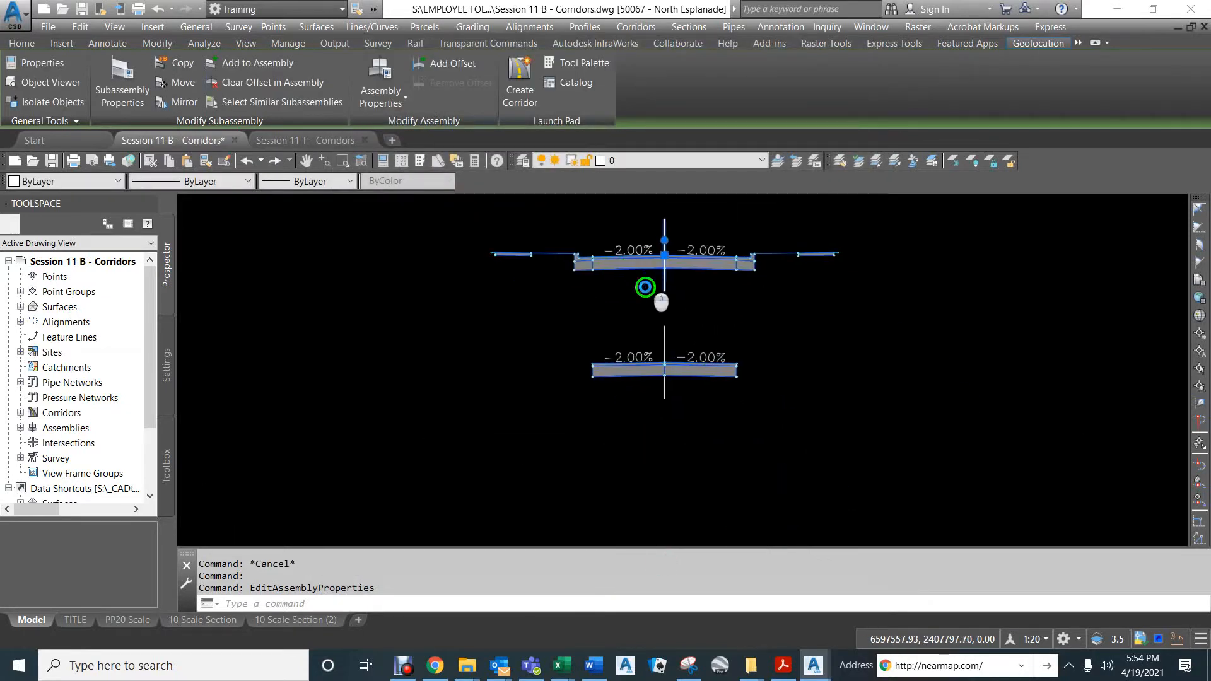
pyautogui.rightClick(558, 304)
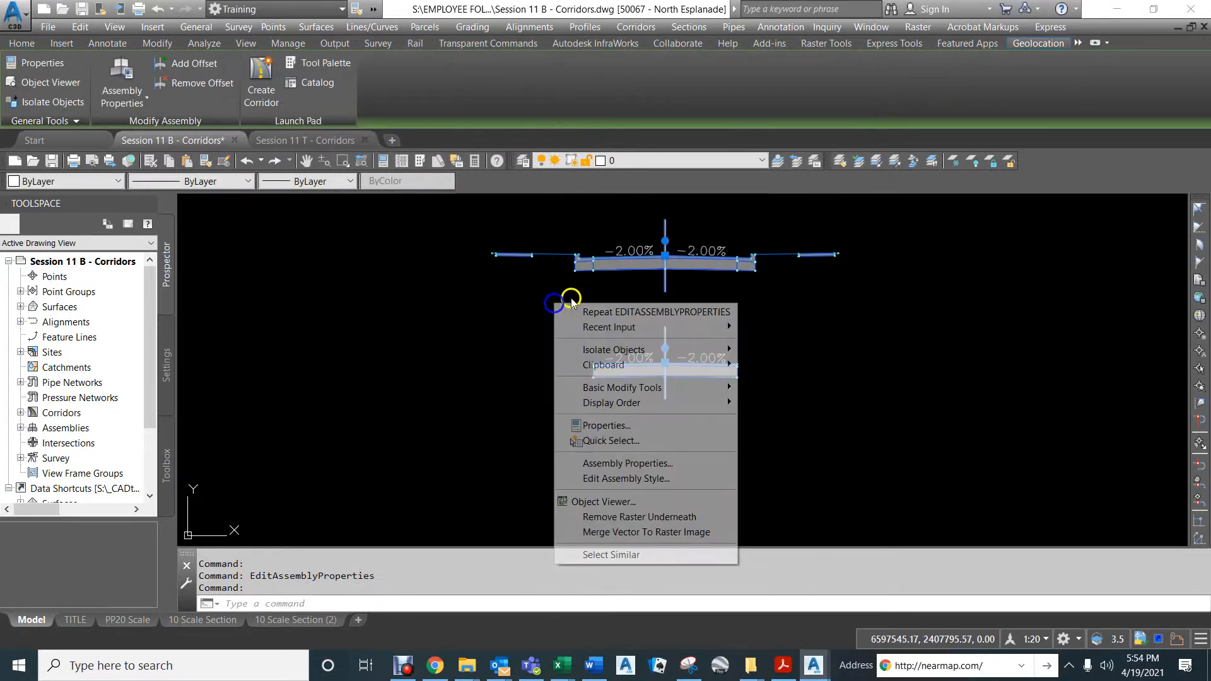
pyautogui.click(609, 464)
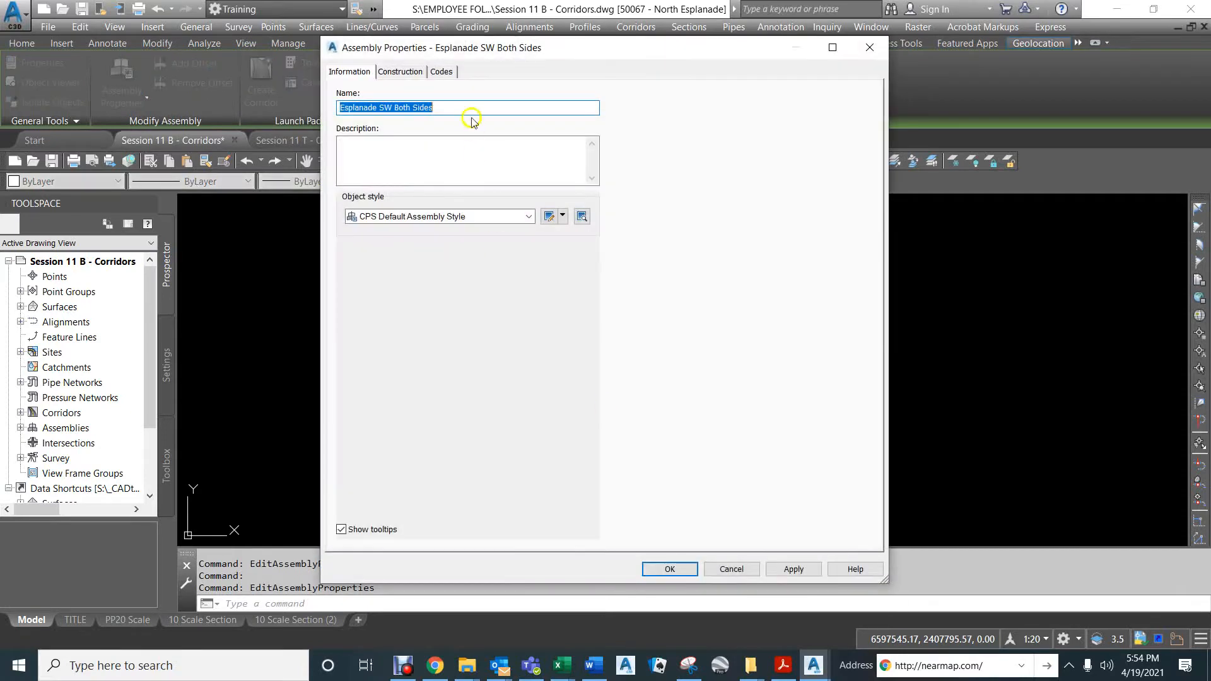
pyautogui.moveTo(443, 107); pyautogui.dragTo(392, 104)
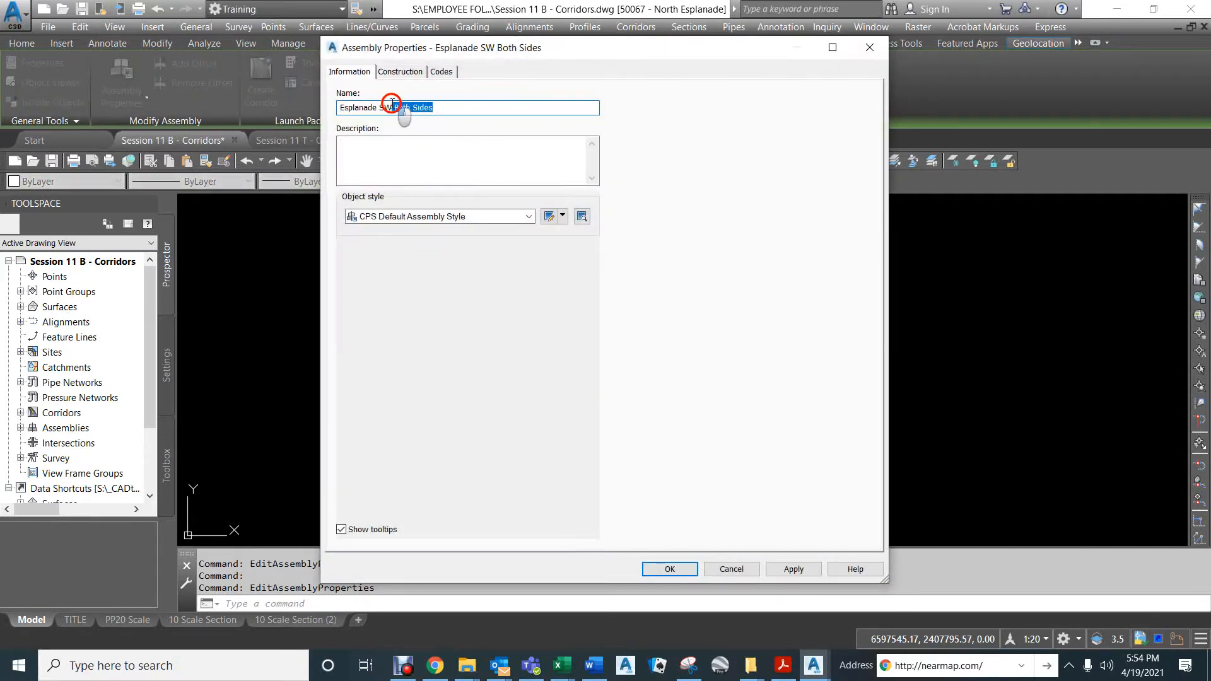
pyautogui.press('Escape')
pyautogui.press('Escape')
pyautogui.press('Escape')
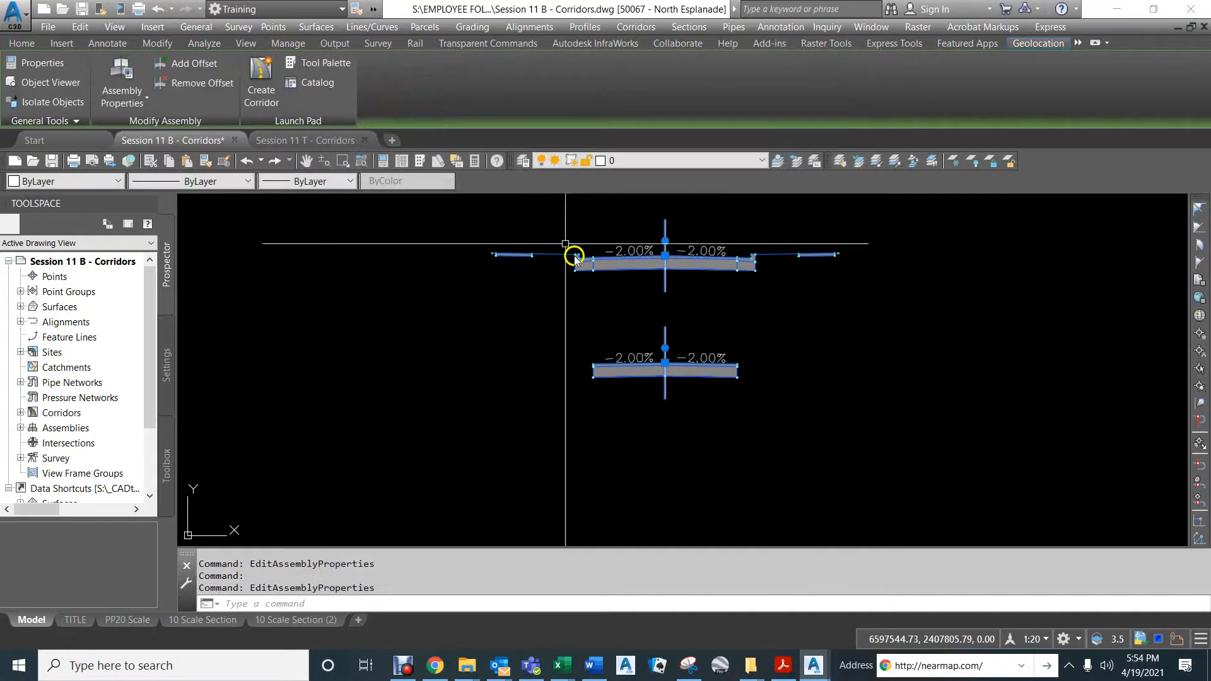
# Step: Rename the lower assembly, the one without curbs or sidewalks, as Esplanade No CG and clear the selection
pyautogui.click(664, 337)
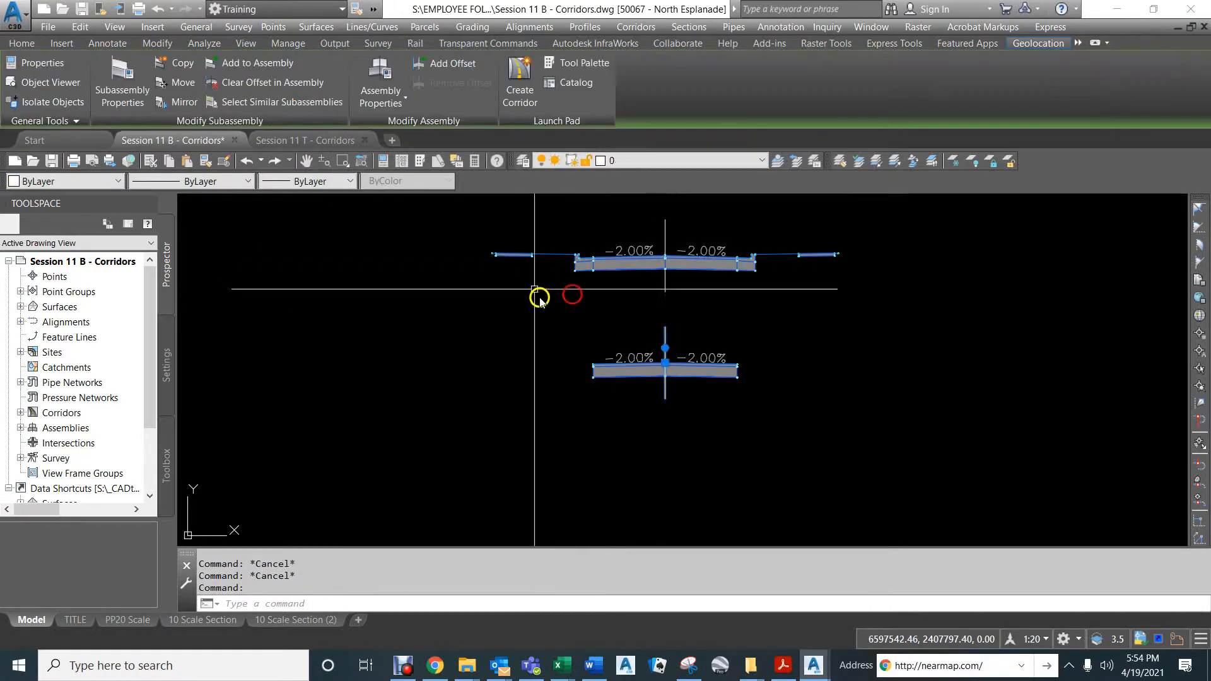
pyautogui.rightClick(555, 318)
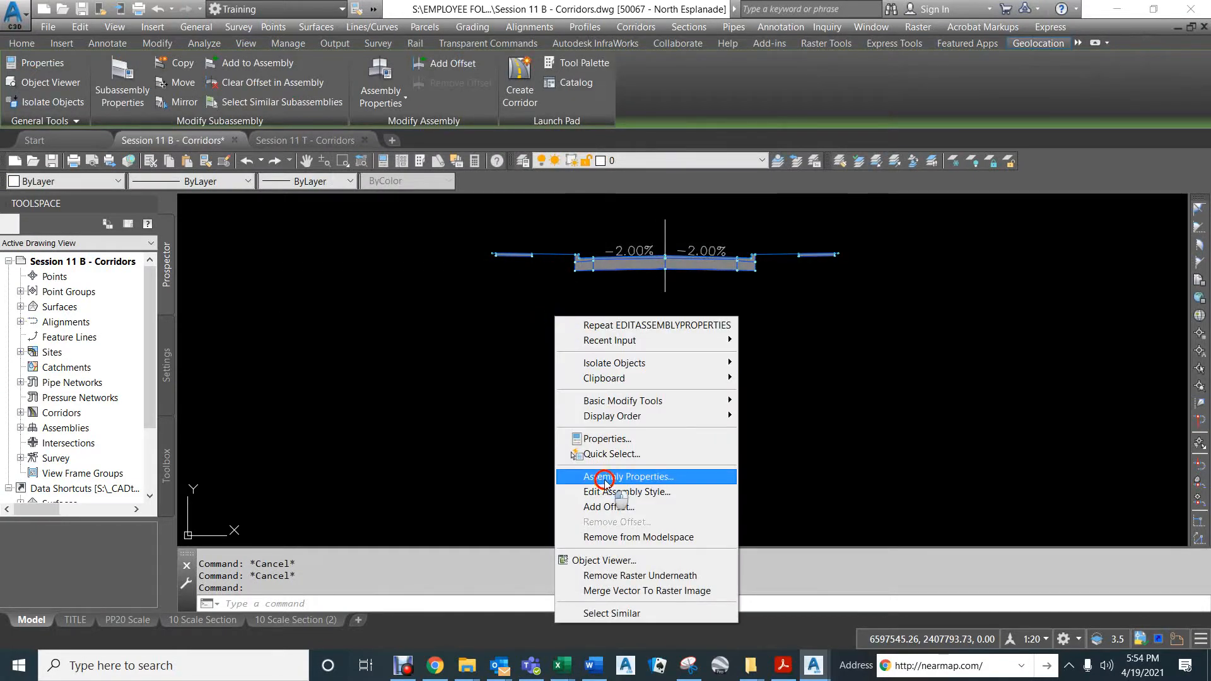
pyautogui.click(604, 477)
pyautogui.click(397, 107)
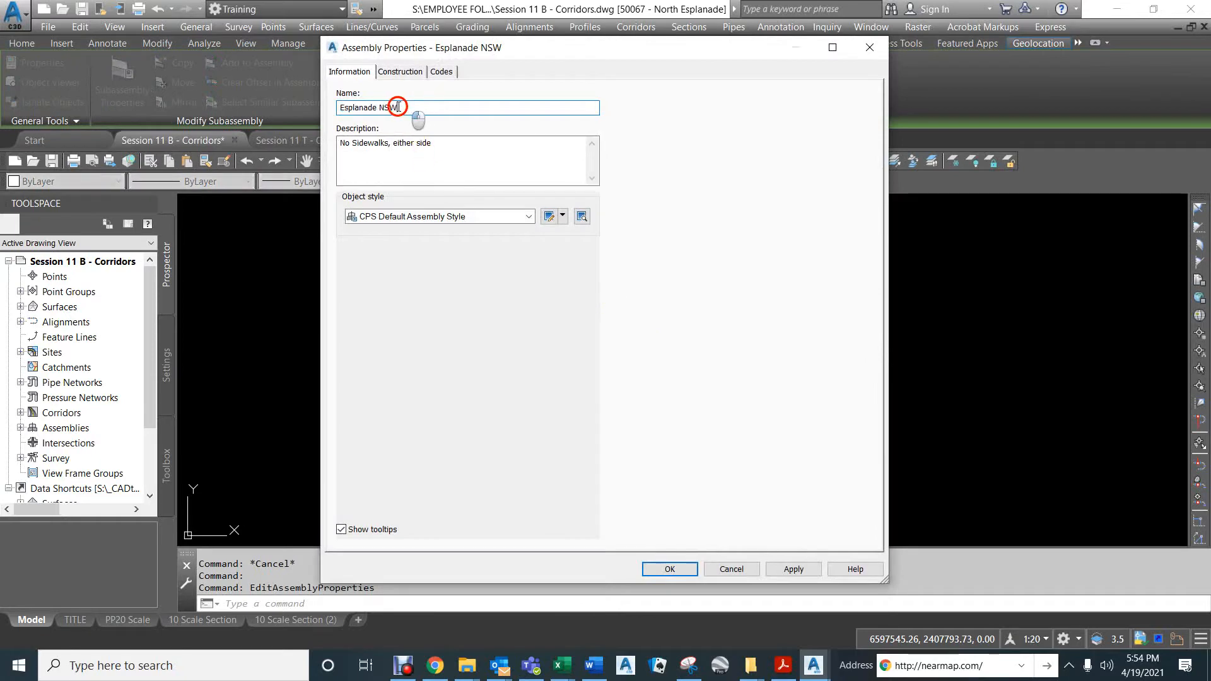
pyautogui.moveTo(398, 107); pyautogui.dragTo(383, 106)
pyautogui.click(655, 570)
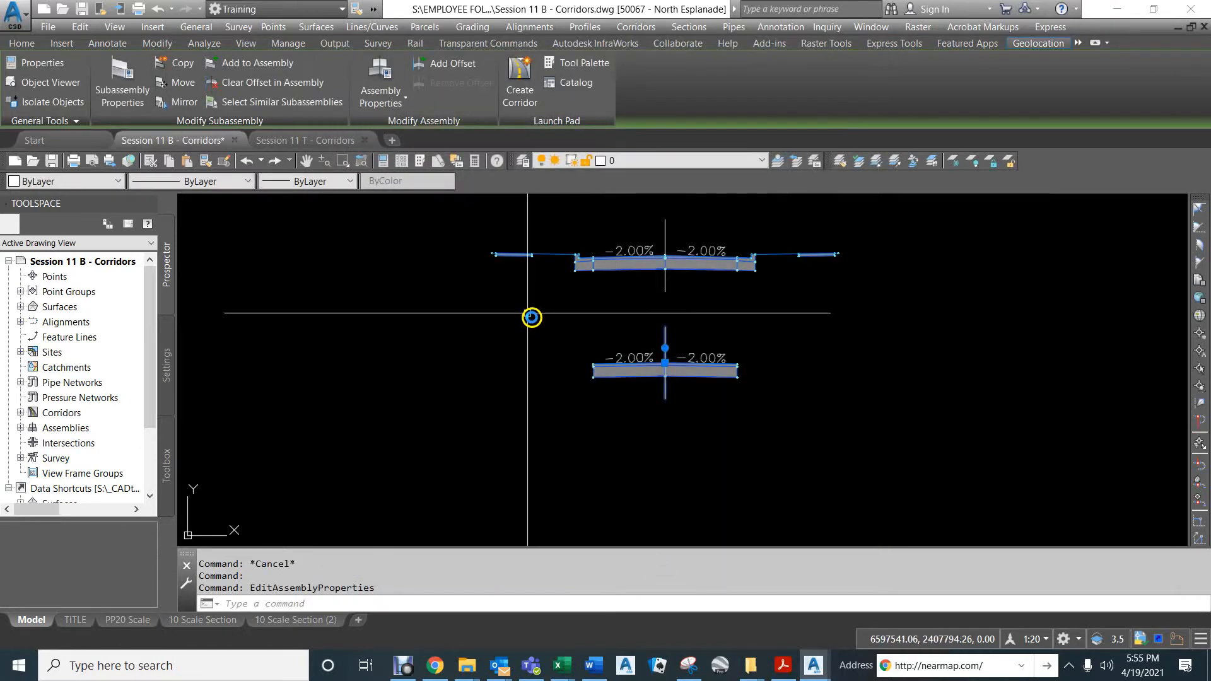
pyautogui.press('Escape')
pyautogui.press('Escape')
# Step: Select the Esplanade corridor near Nord Hwy and bring up its baseline and region parameters
pyautogui.scroll(-8, 564, 341)
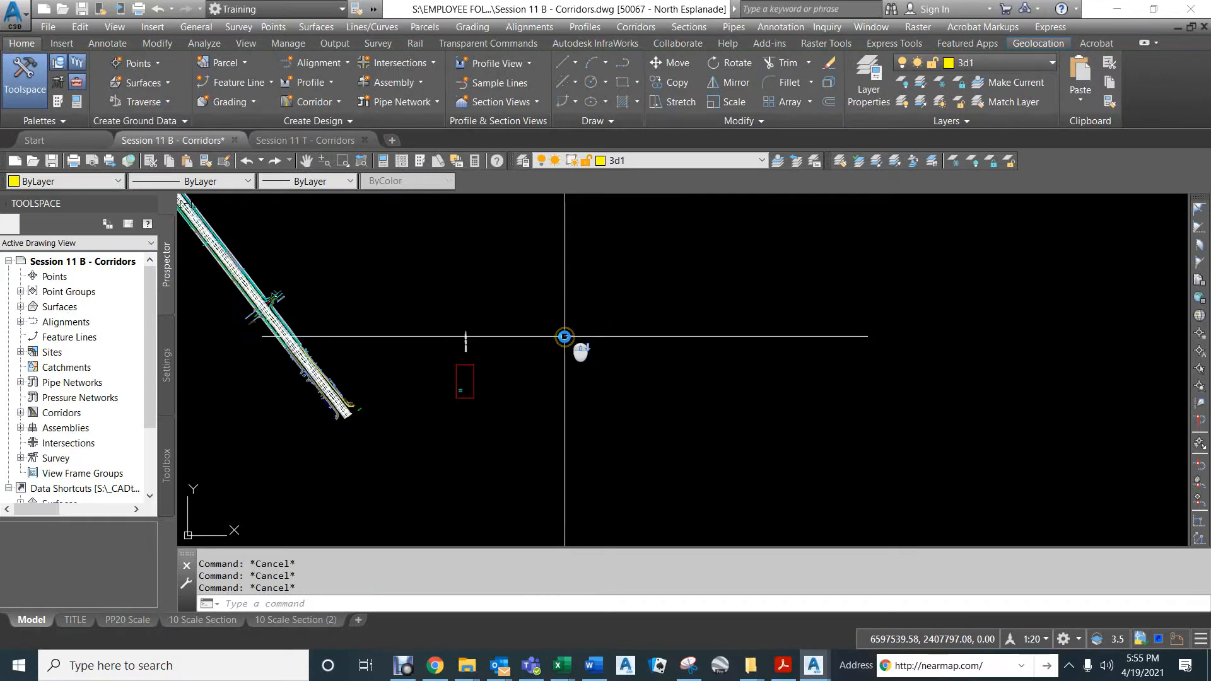
pyautogui.moveTo(228, 295); pyautogui.dragTo(503, 529, button='middle')
pyautogui.moveTo(303, 292); pyautogui.dragTo(586, 533, button='middle')
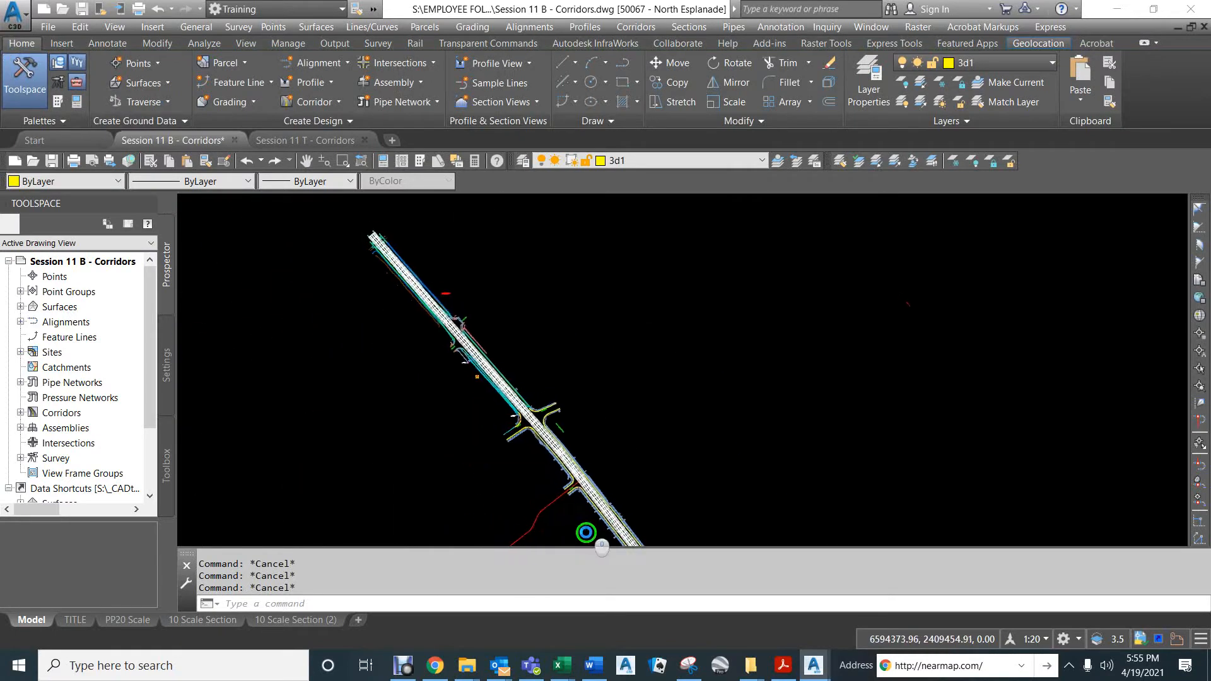
pyautogui.scroll(6, 524, 409)
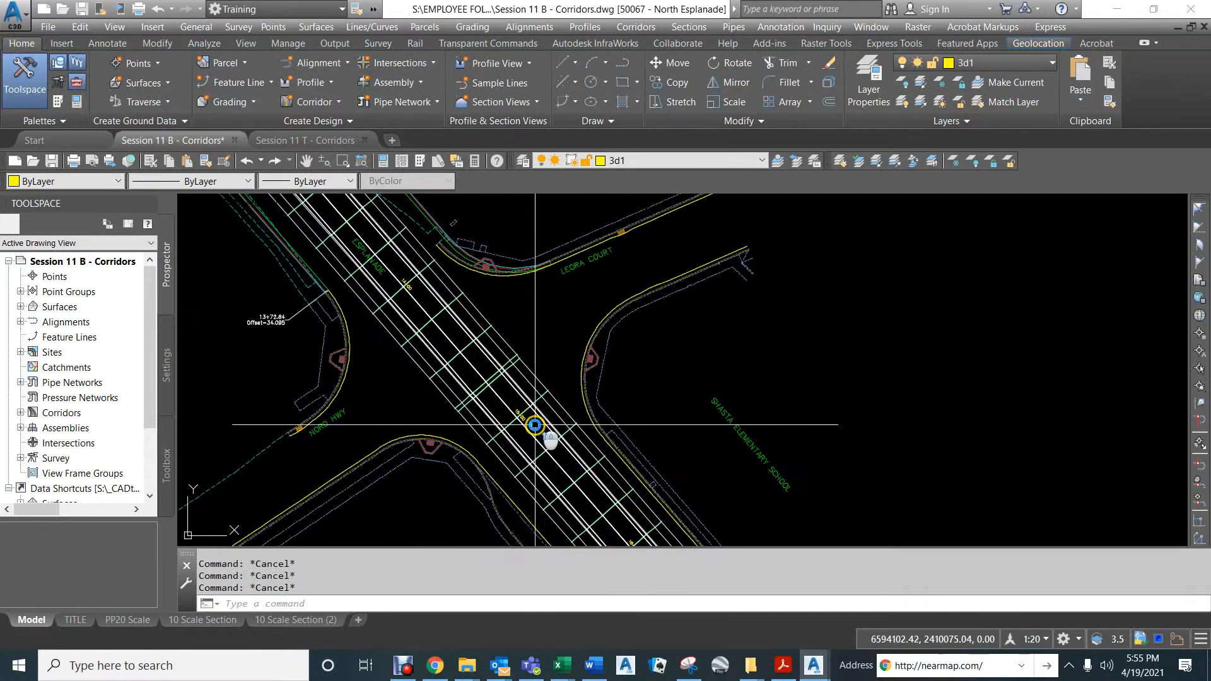
pyautogui.click(506, 344)
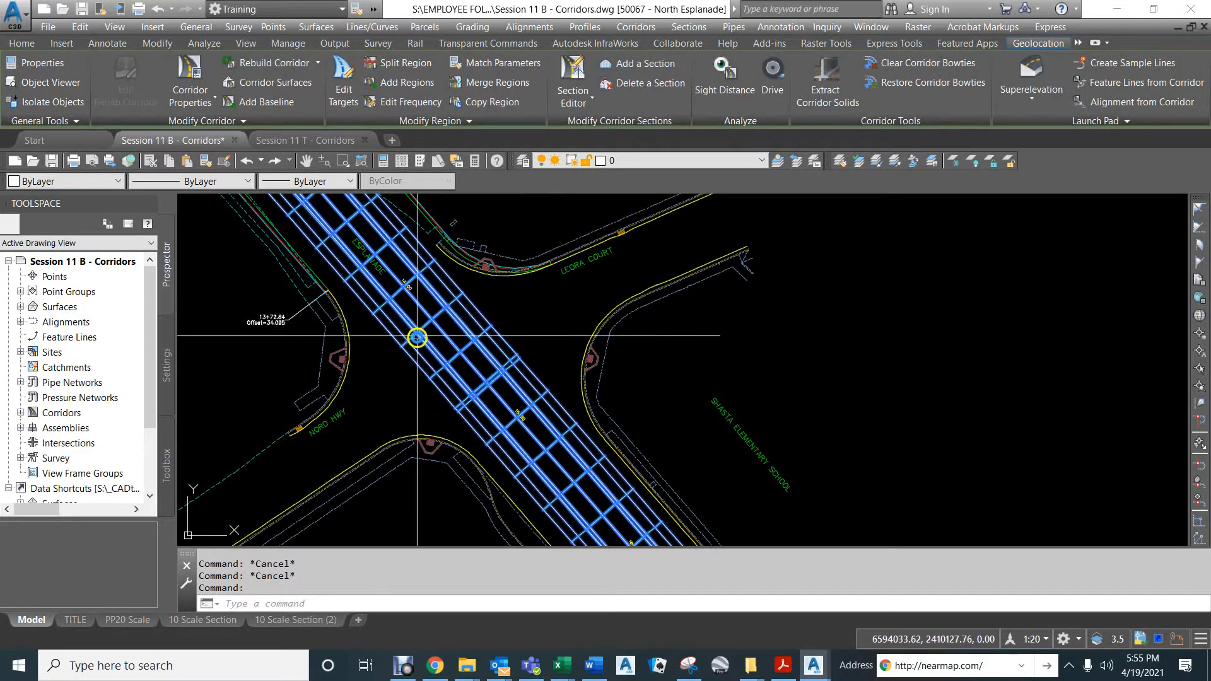
pyautogui.rightClick(526, 333)
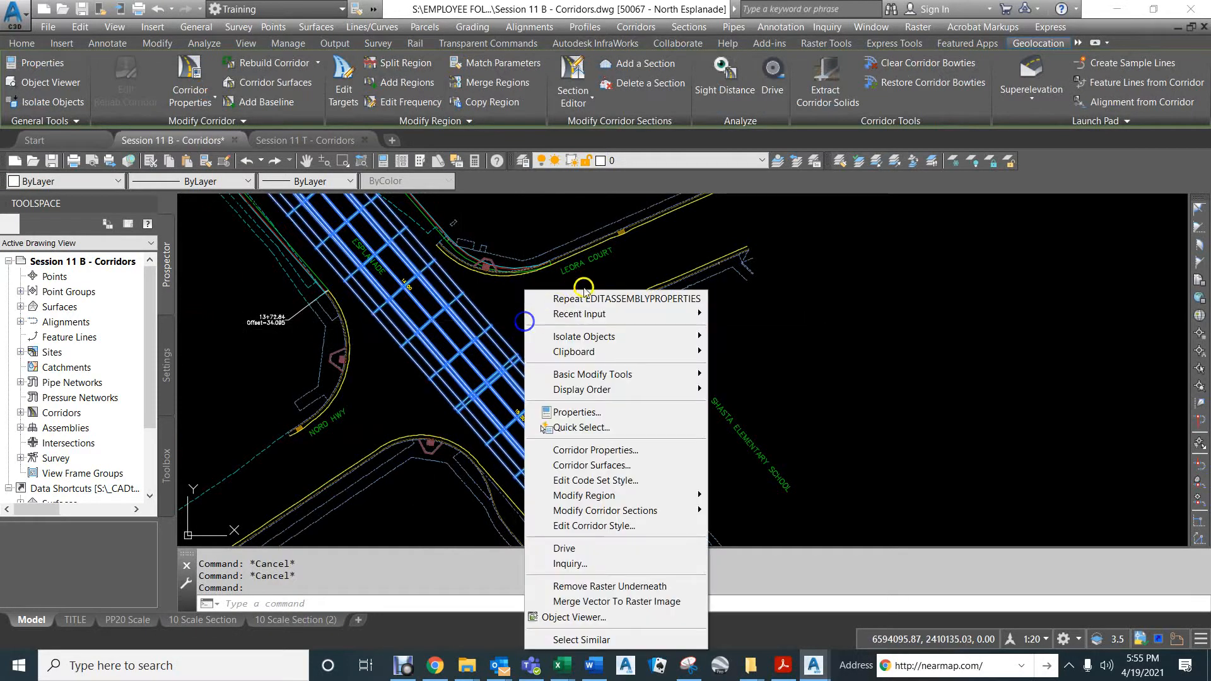
pyautogui.click(583, 451)
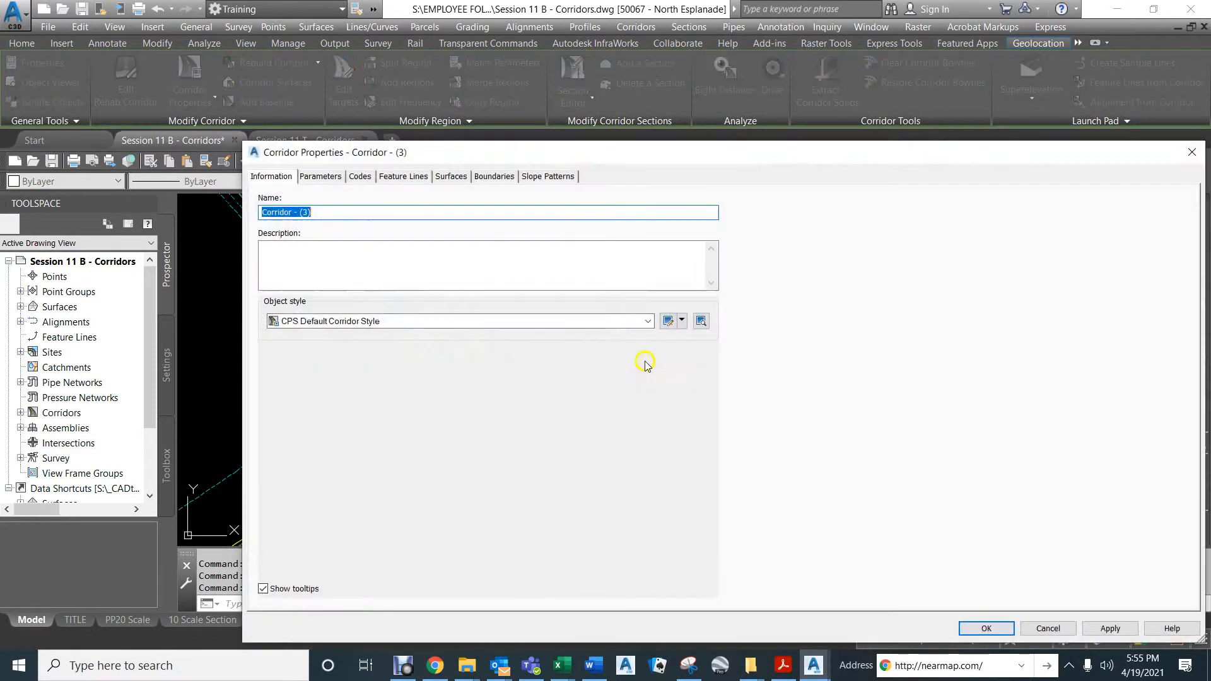
pyautogui.click(320, 176)
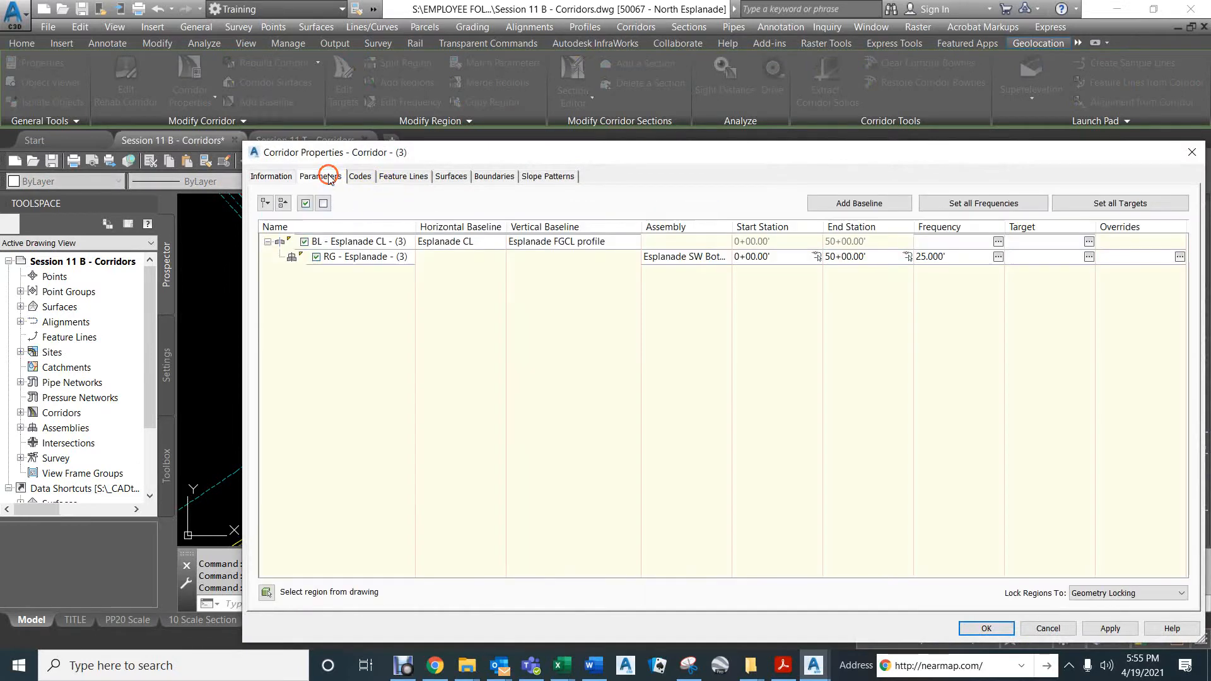
# Step: Change the assembly of the corridor's region to Esplanade No CG and apply the corridor changes
pyautogui.doubleClick(683, 257)
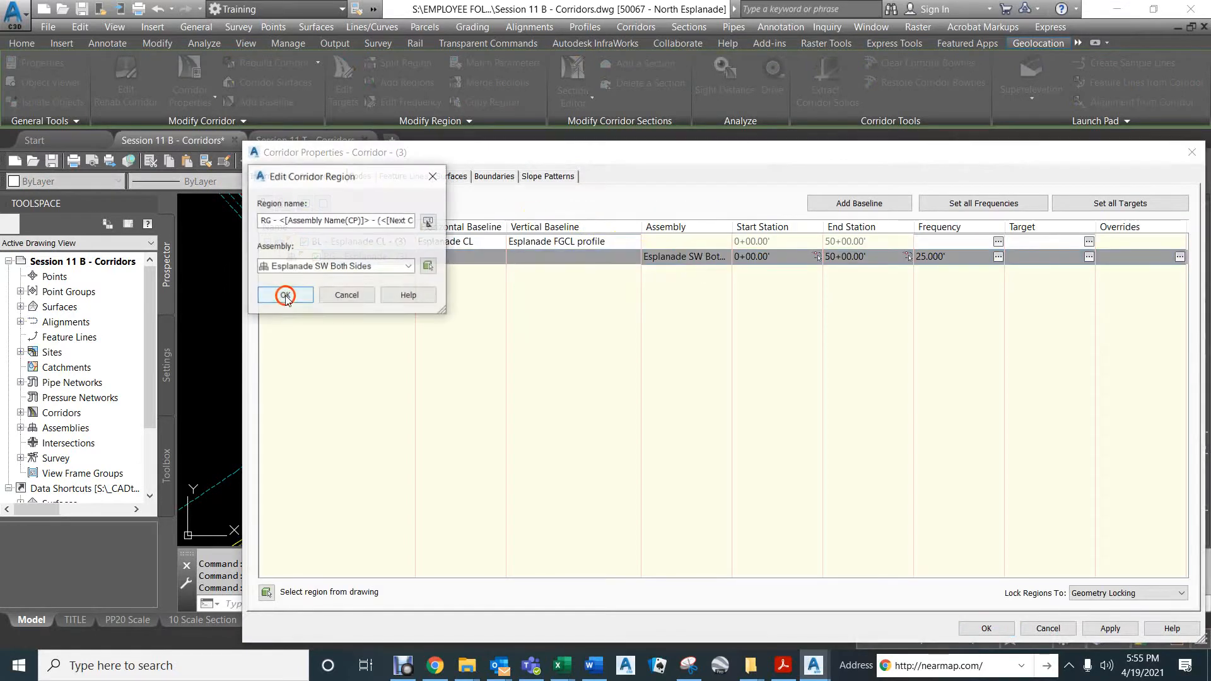
pyautogui.click(381, 267)
pyautogui.click(327, 281)
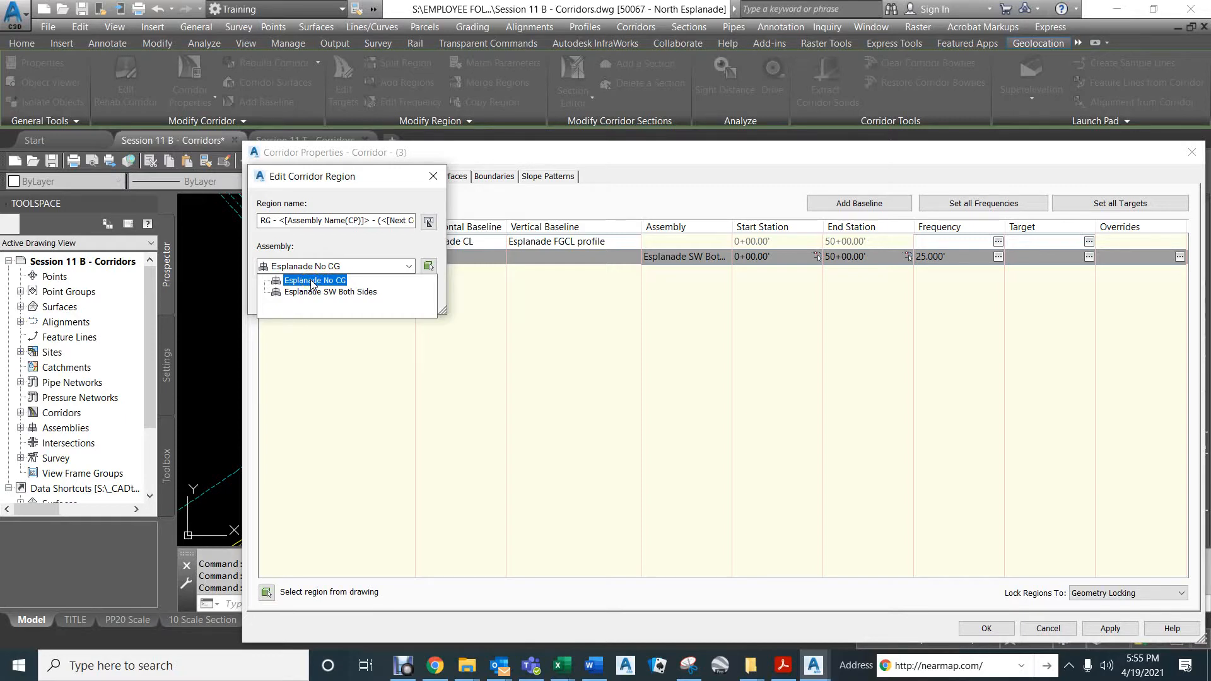
pyautogui.click(314, 281)
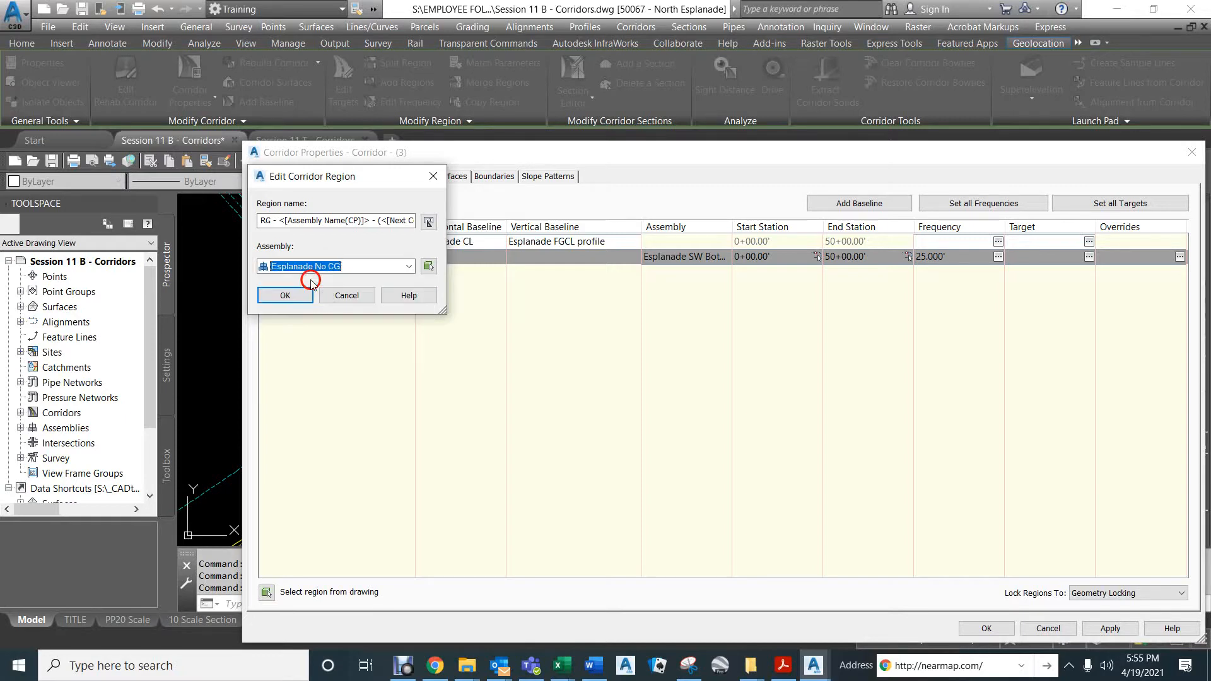
pyautogui.click(277, 296)
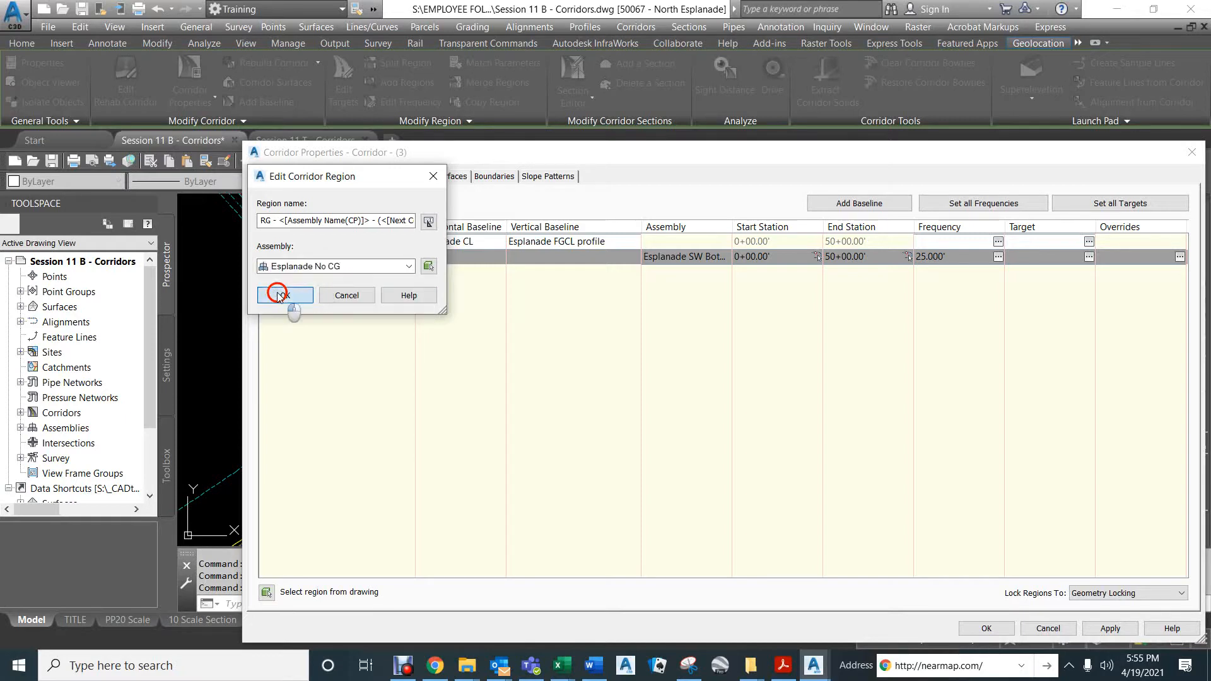
pyautogui.click(986, 628)
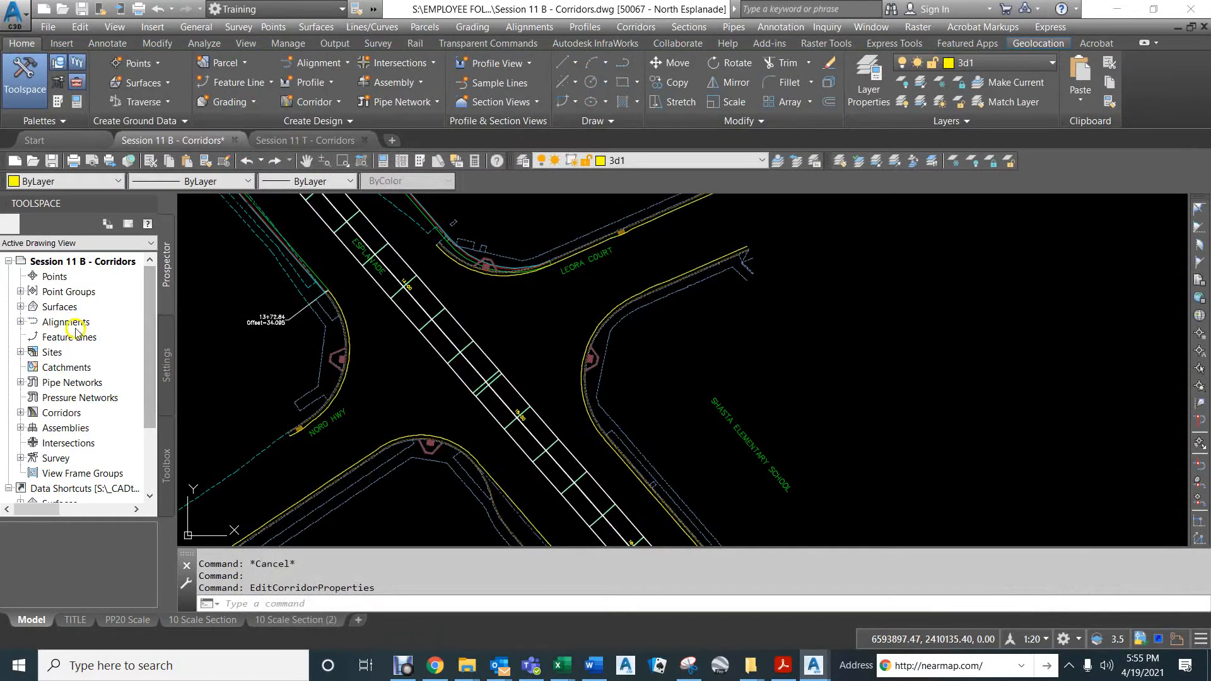
# Step: Turn on automatic rebuild for the Esplanade corridor
pyautogui.click(21, 413)
pyautogui.rightClick(69, 428)
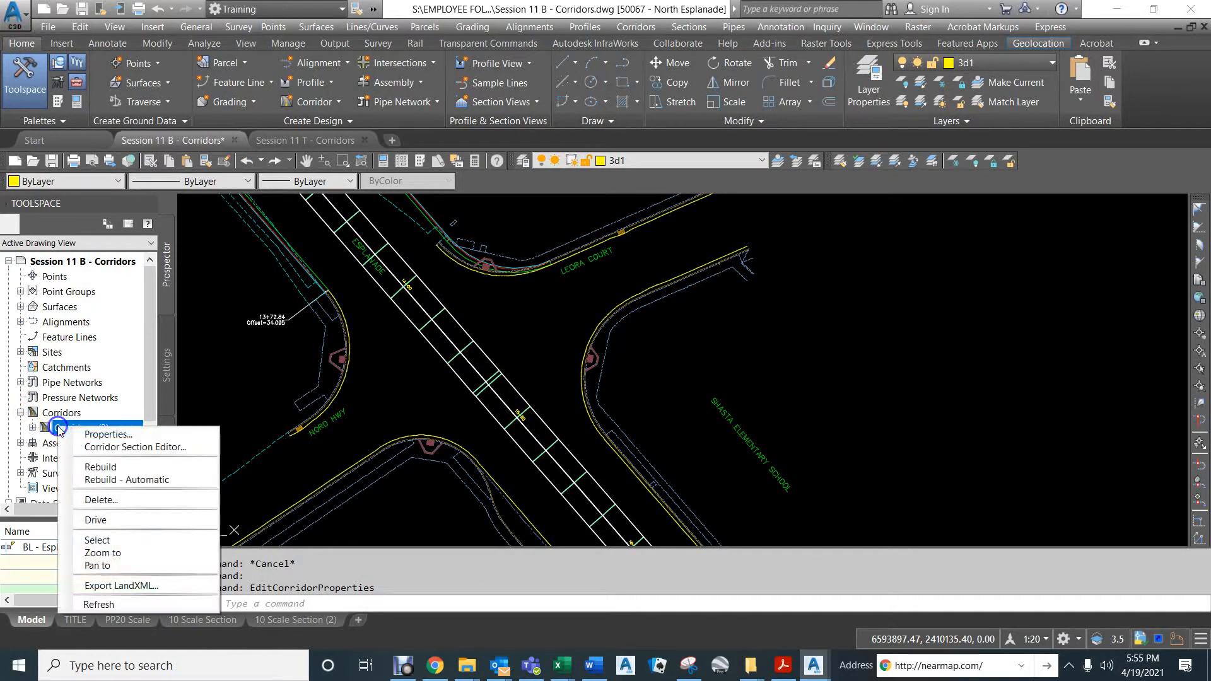
pyautogui.click(98, 480)
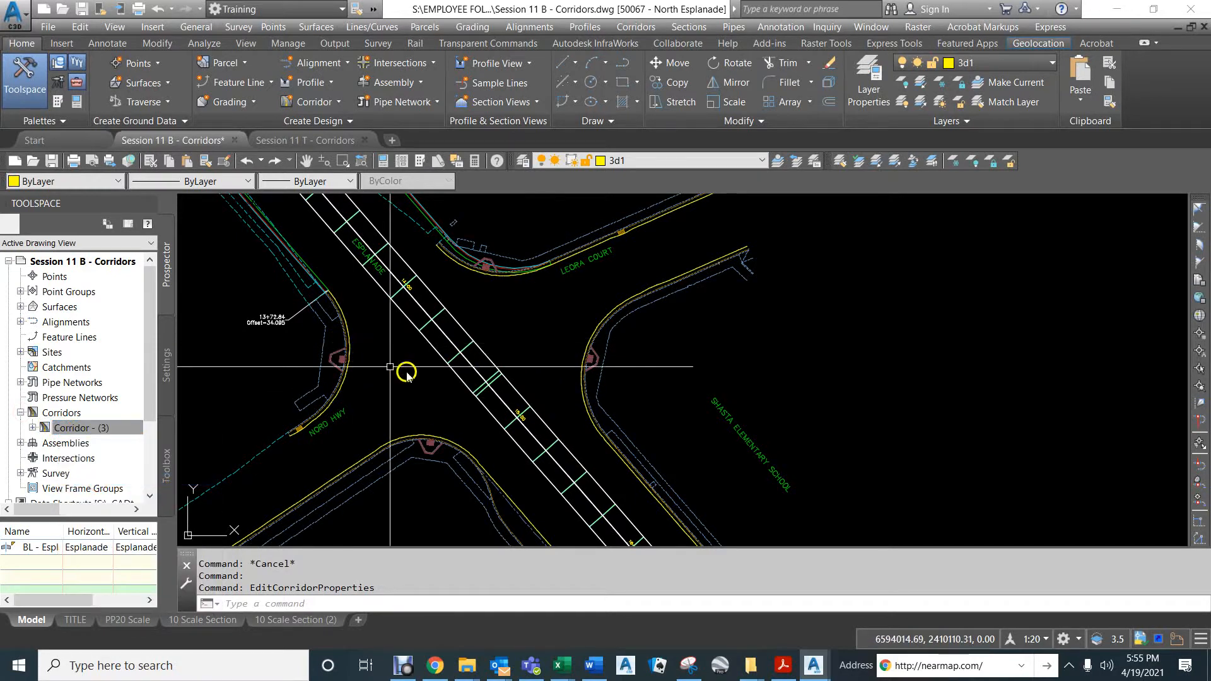
# Step: Stretch the corridor region's start from the alignment's north end to the endpoint of the curb return beside Shasta Elementary School
pyautogui.scroll(-3, 433, 372)
pyautogui.scroll(-3, 433, 372)
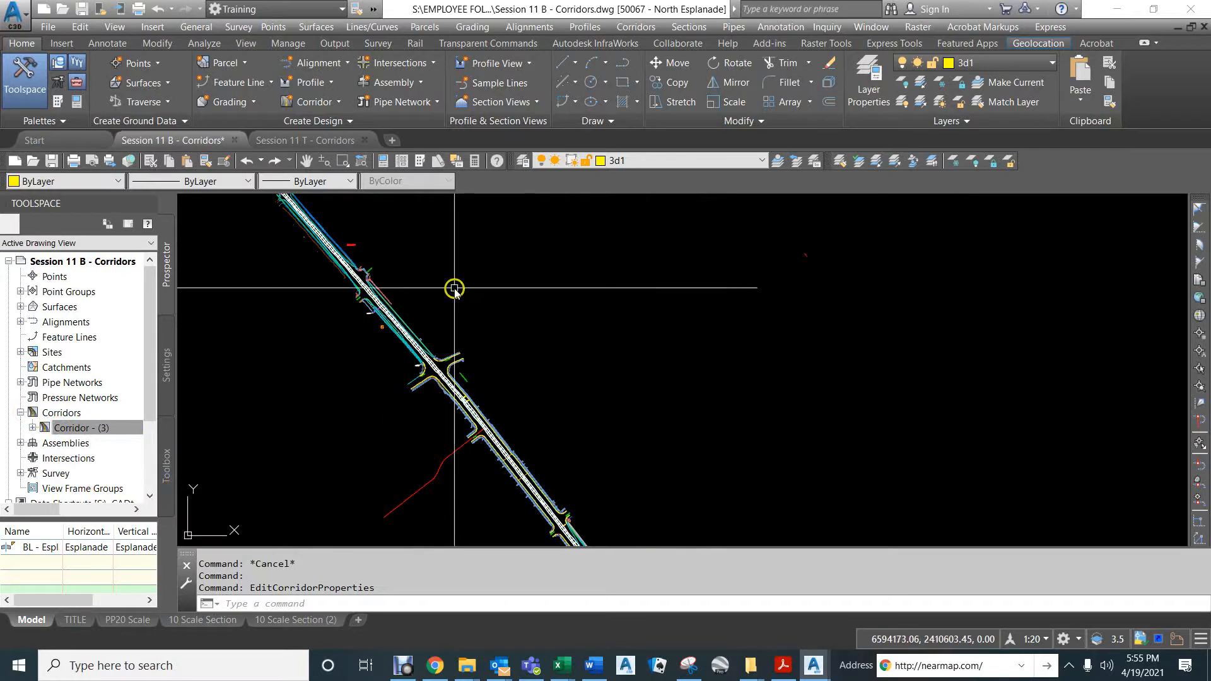
pyautogui.scroll(5, 445, 312)
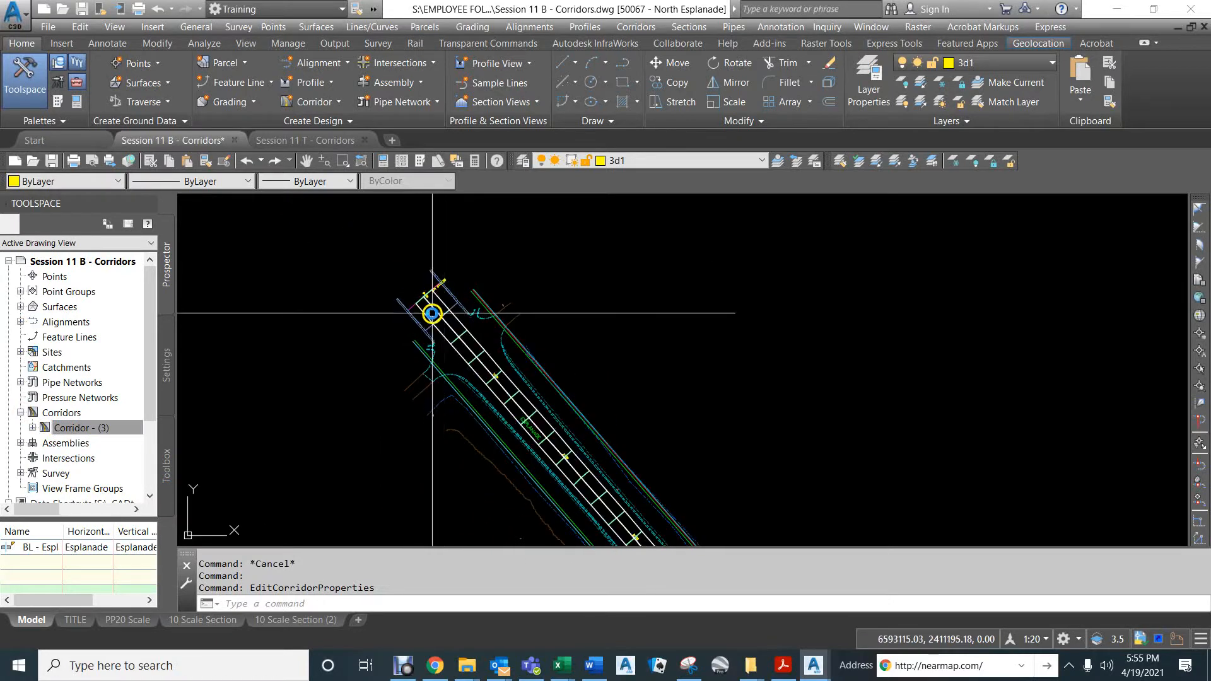
pyautogui.click(431, 311)
pyautogui.click(427, 299)
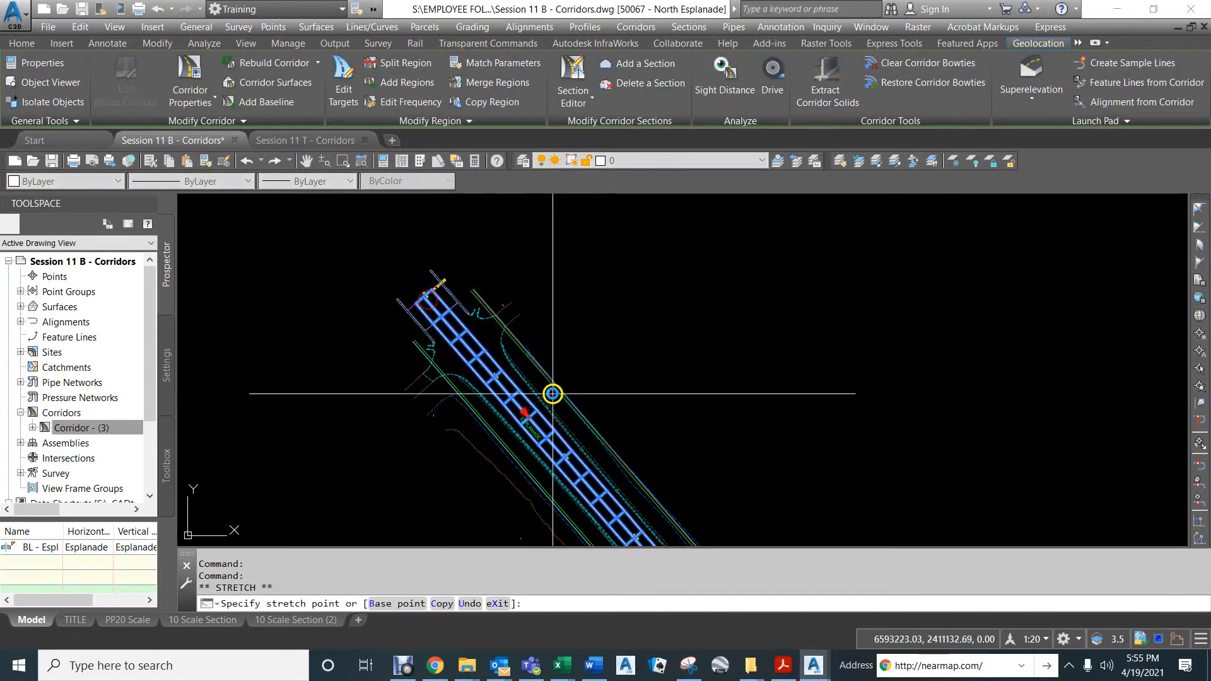
pyautogui.moveTo(667, 484); pyautogui.dragTo(390, 182, button='middle')
pyautogui.scroll(-6, 432, 242)
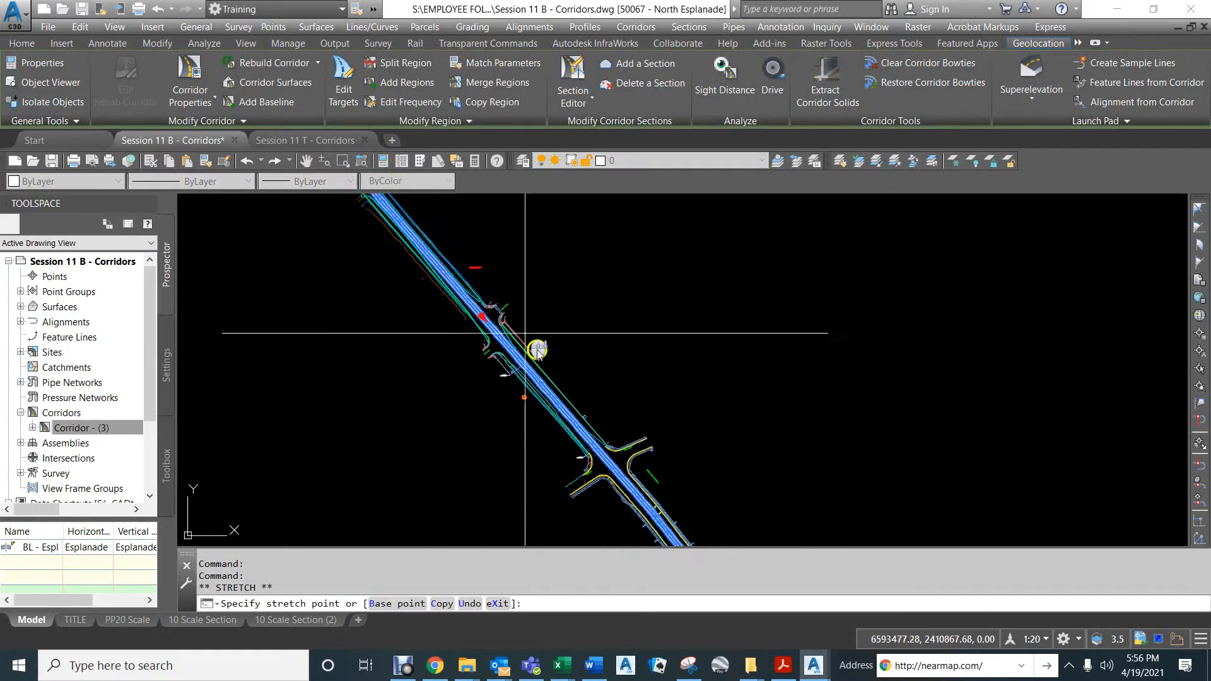
pyautogui.scroll(5, 619, 483)
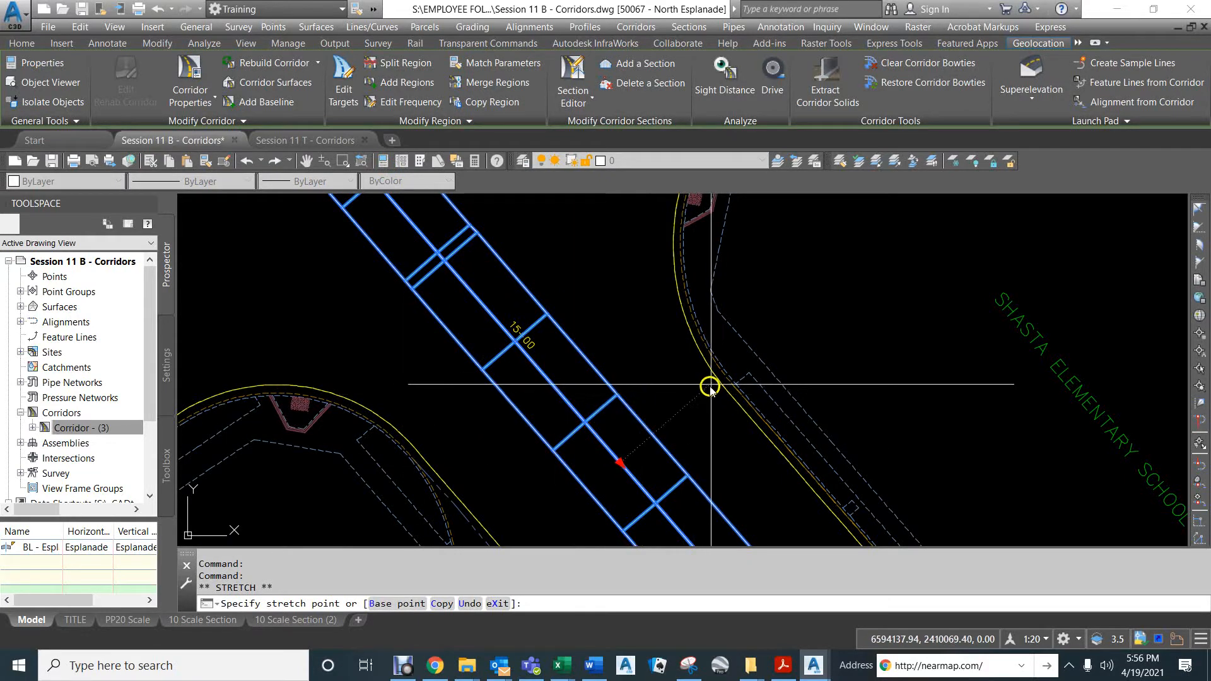
pyautogui.write('end')
pyautogui.press('Return')
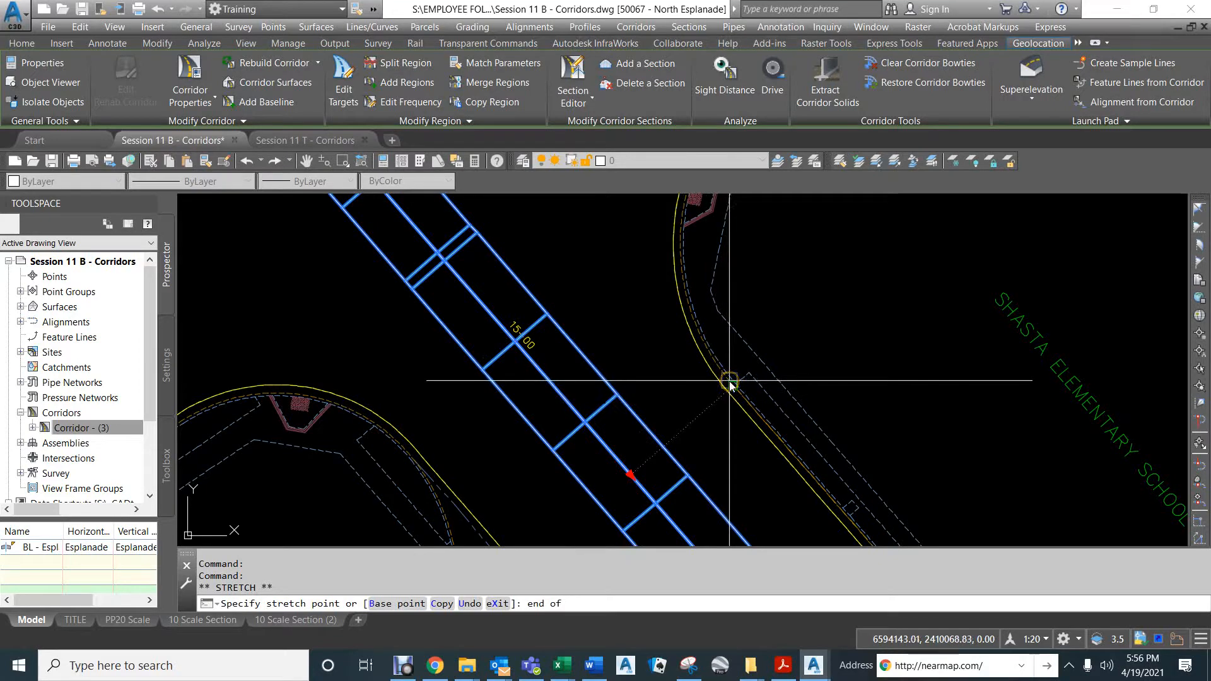
pyautogui.click(729, 379)
# Step: Stretch the corridor region's south end back to the endpoint where the curb return at Eaton Road begins
pyautogui.scroll(-5, 718, 386)
pyautogui.scroll(-5, 599, 383)
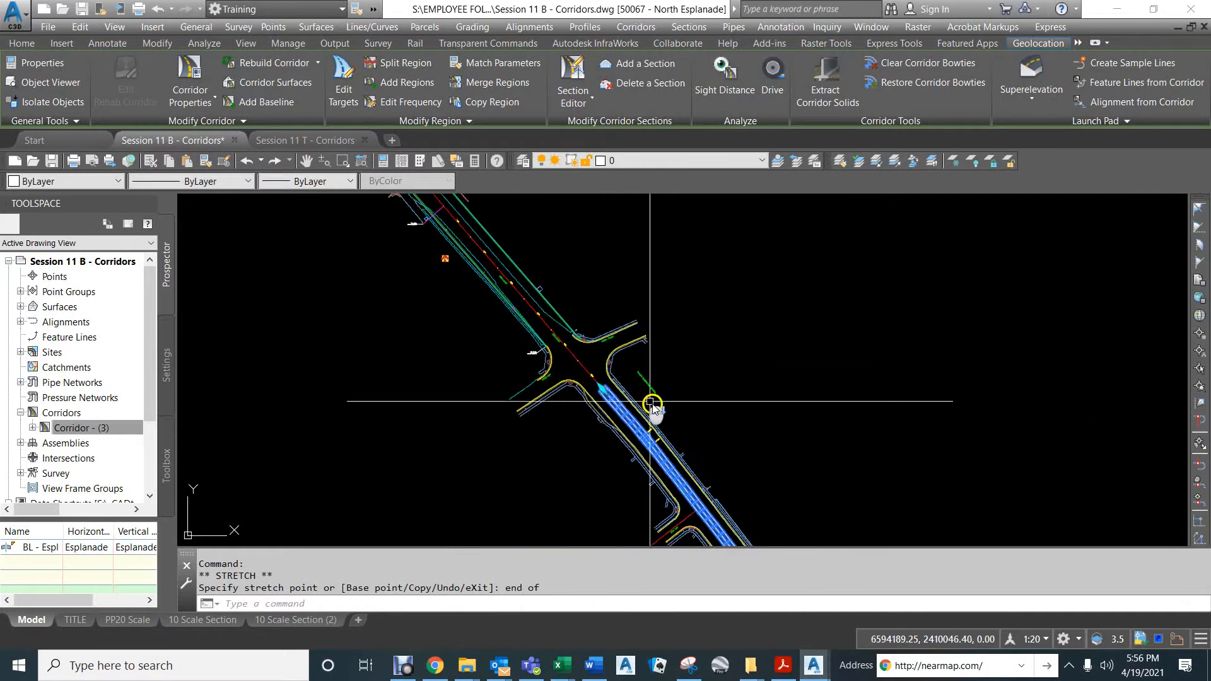
pyautogui.scroll(5, 703, 270)
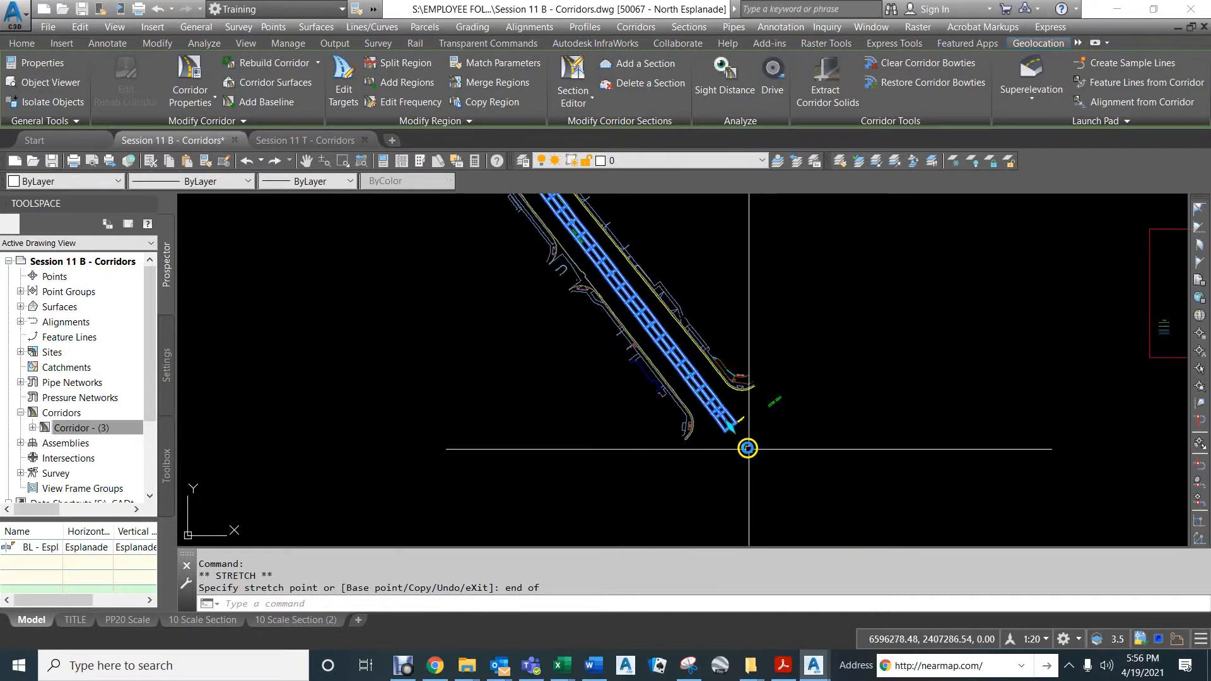
pyautogui.scroll(4, 741, 444)
pyautogui.click(622, 324)
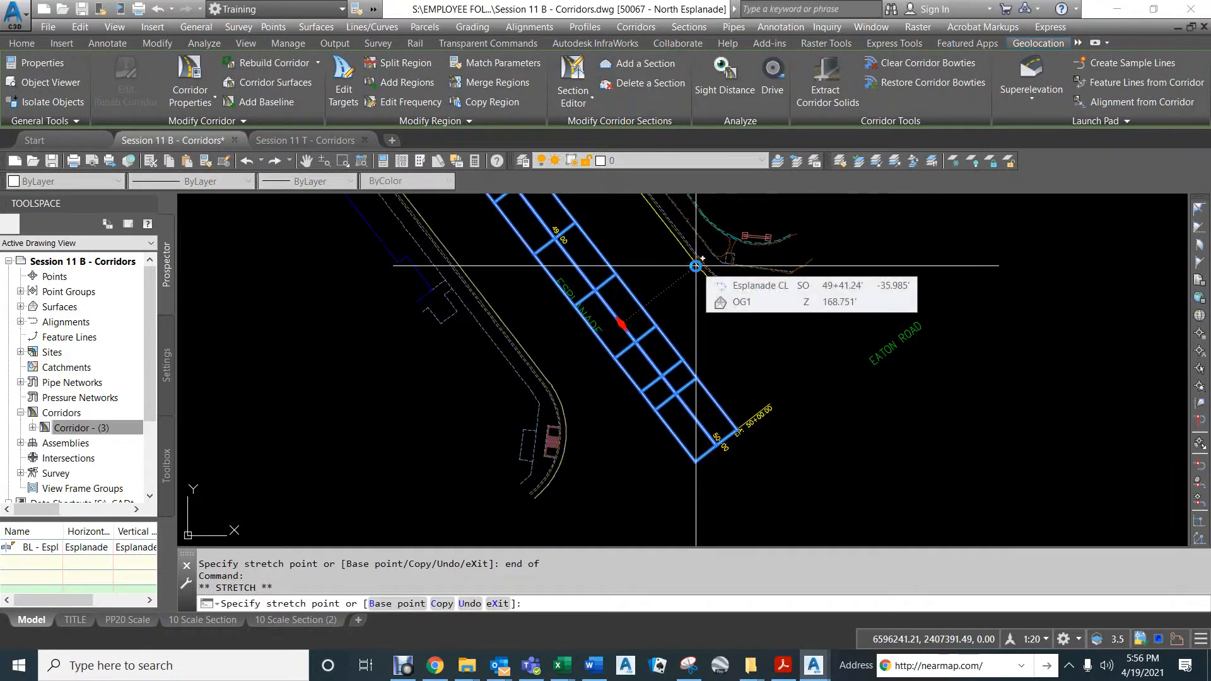
pyautogui.write('end')
pyautogui.press('Return')
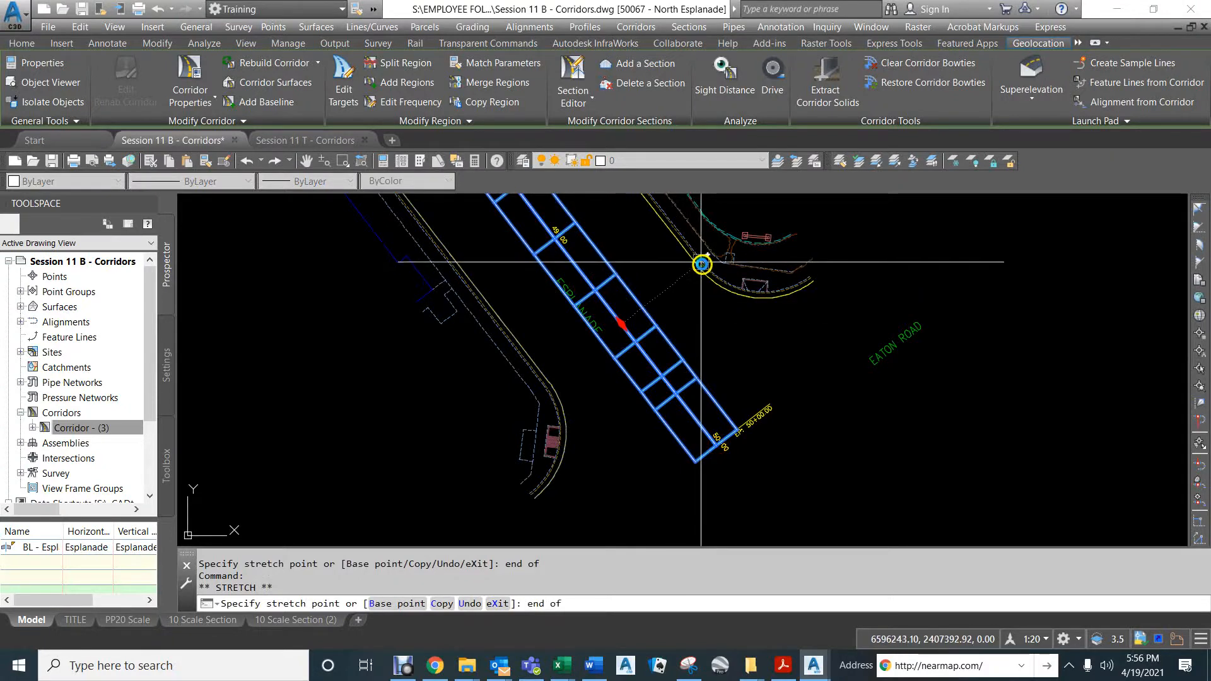
pyautogui.scroll(2, 696, 265)
pyautogui.click(709, 272)
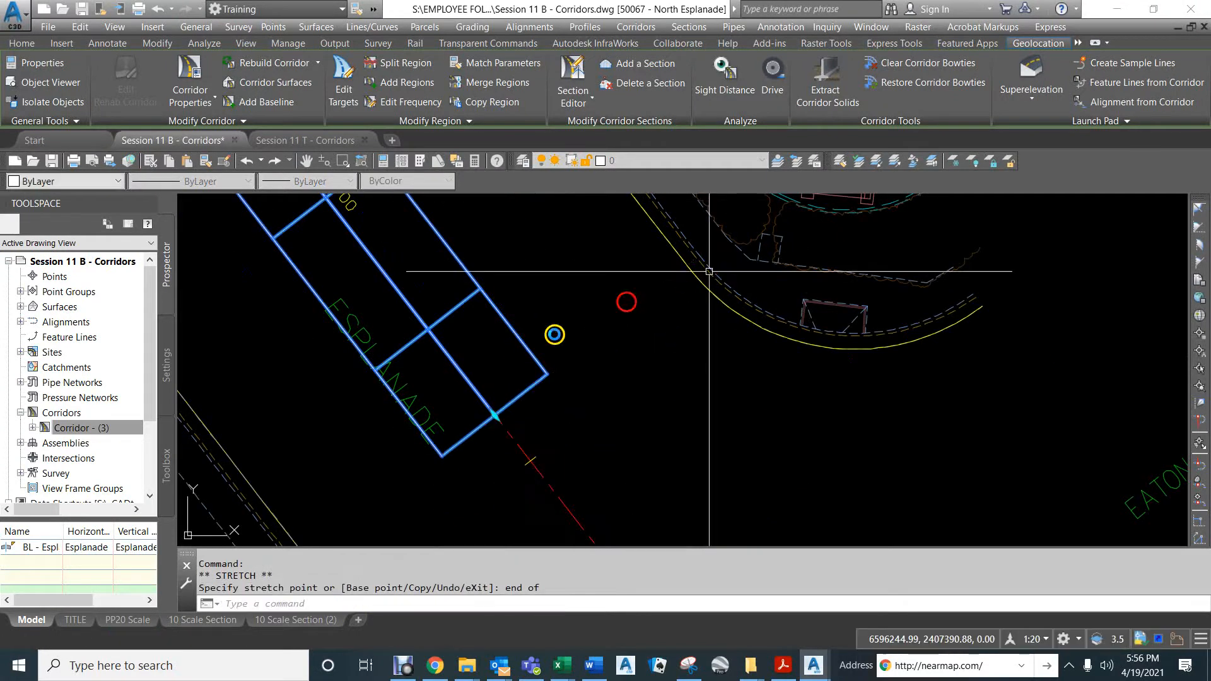
# Step: Clear the selection and examine the corridor along its length from the Eaton Road end to the north end beside the elementary school
pyautogui.moveTo(462, 443); pyautogui.dragTo(506, 296, button='middle')
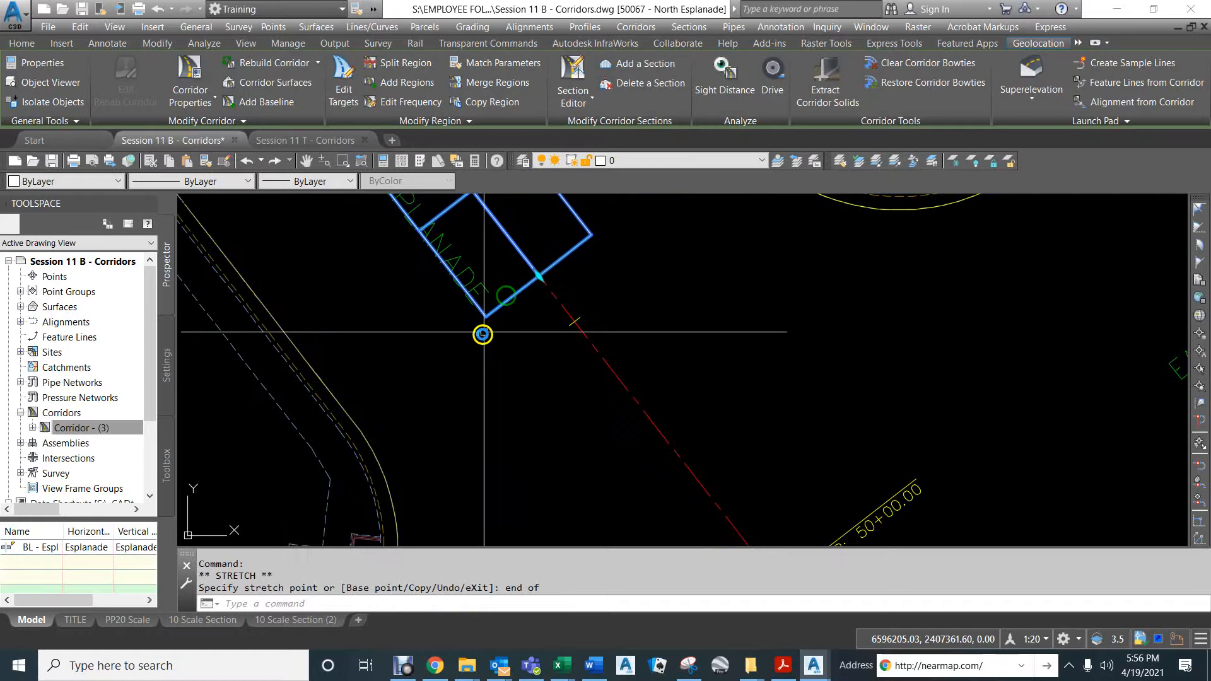
pyautogui.click(336, 410)
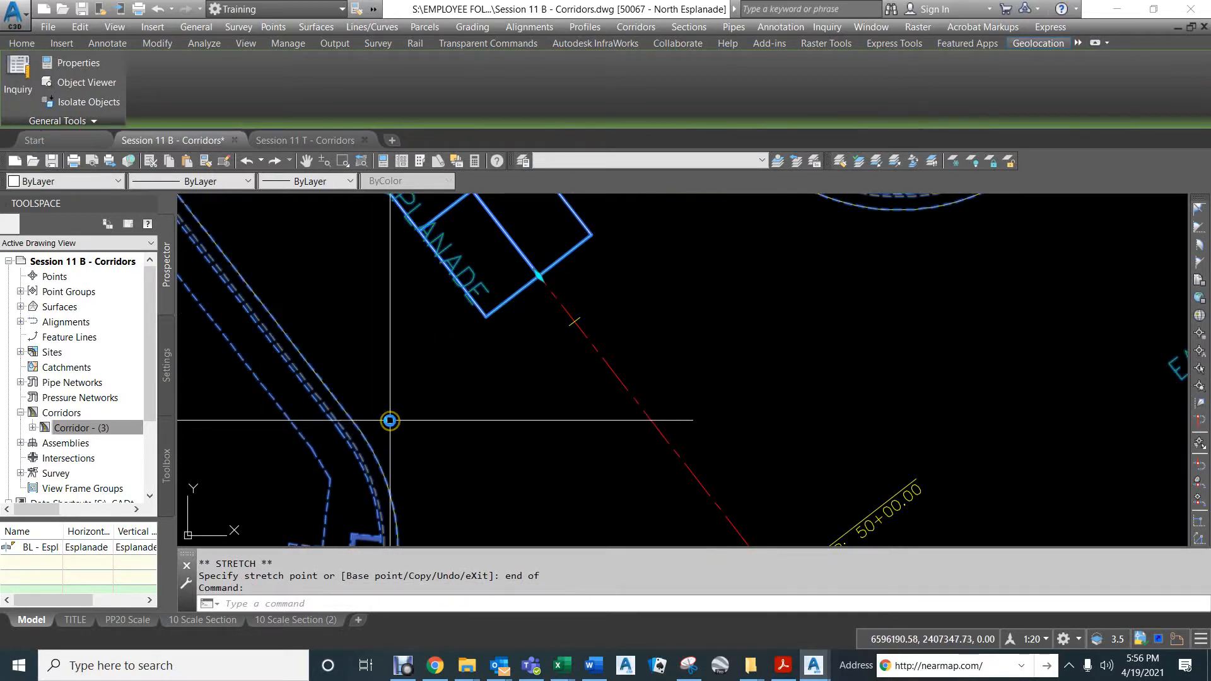
pyautogui.press('Escape')
pyautogui.press('Escape')
pyautogui.press('Escape')
pyautogui.scroll(-5, 473, 449)
pyautogui.scroll(-2, 476, 453)
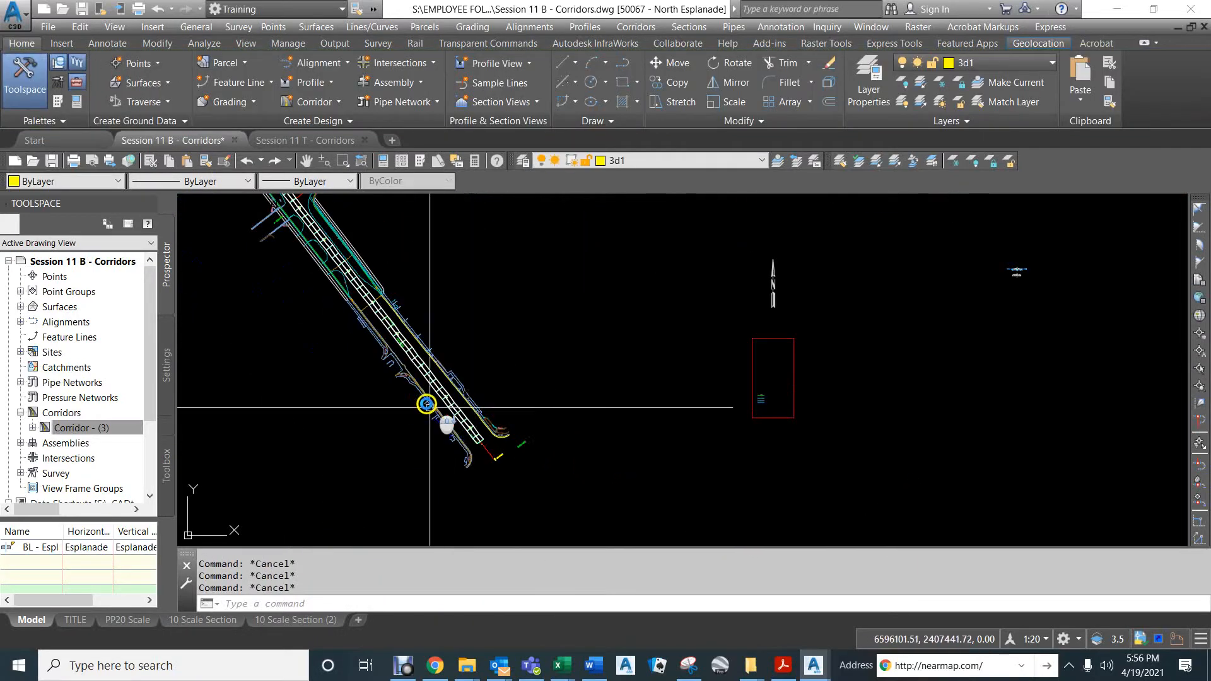
pyautogui.moveTo(306, 309); pyautogui.dragTo(455, 462, button='middle')
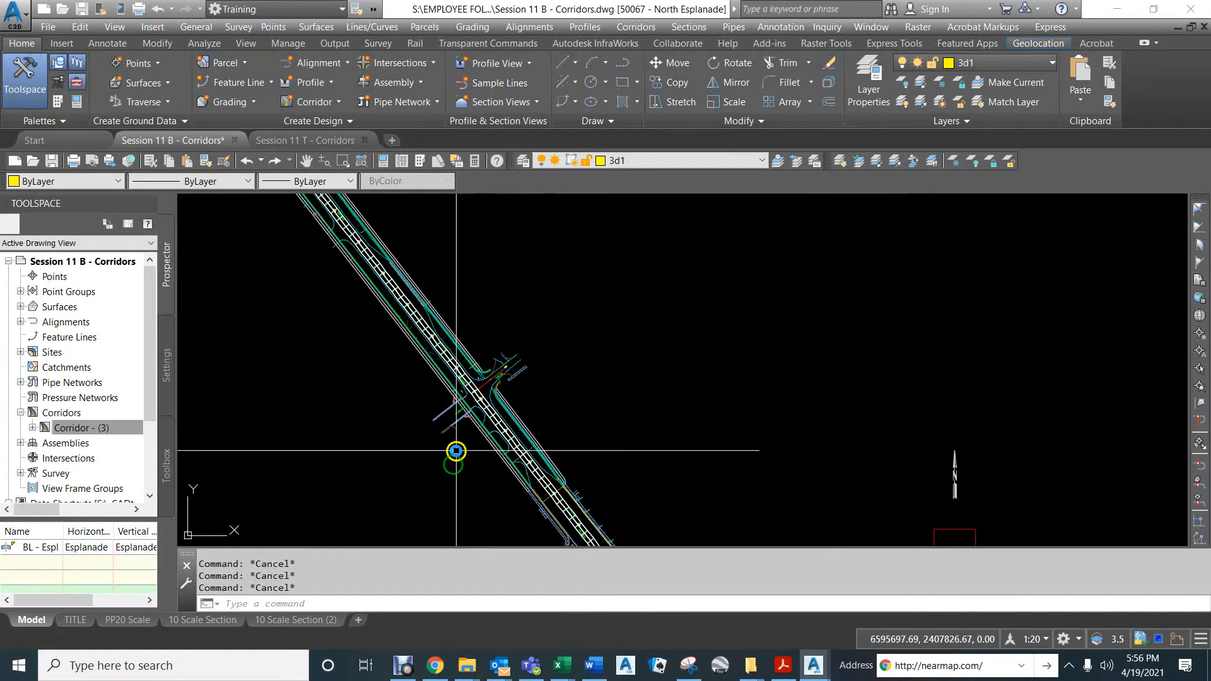
pyautogui.moveTo(305, 284); pyautogui.dragTo(513, 580, button='middle')
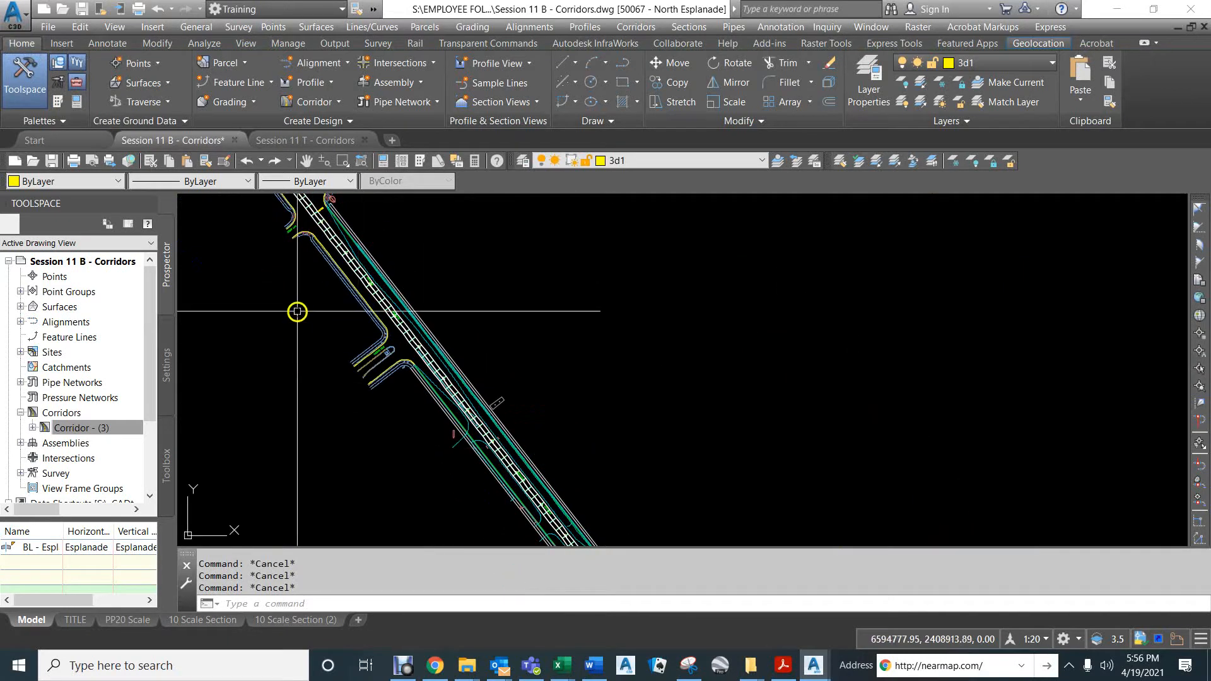
pyautogui.moveTo(297, 311); pyautogui.dragTo(440, 411, button='middle')
pyautogui.moveTo(346, 338)
pyautogui.mouseDown(button='middle')
pyautogui.moveTo(396, 368)
pyautogui.moveTo(419, 408)
pyautogui.mouseUp(button='middle')
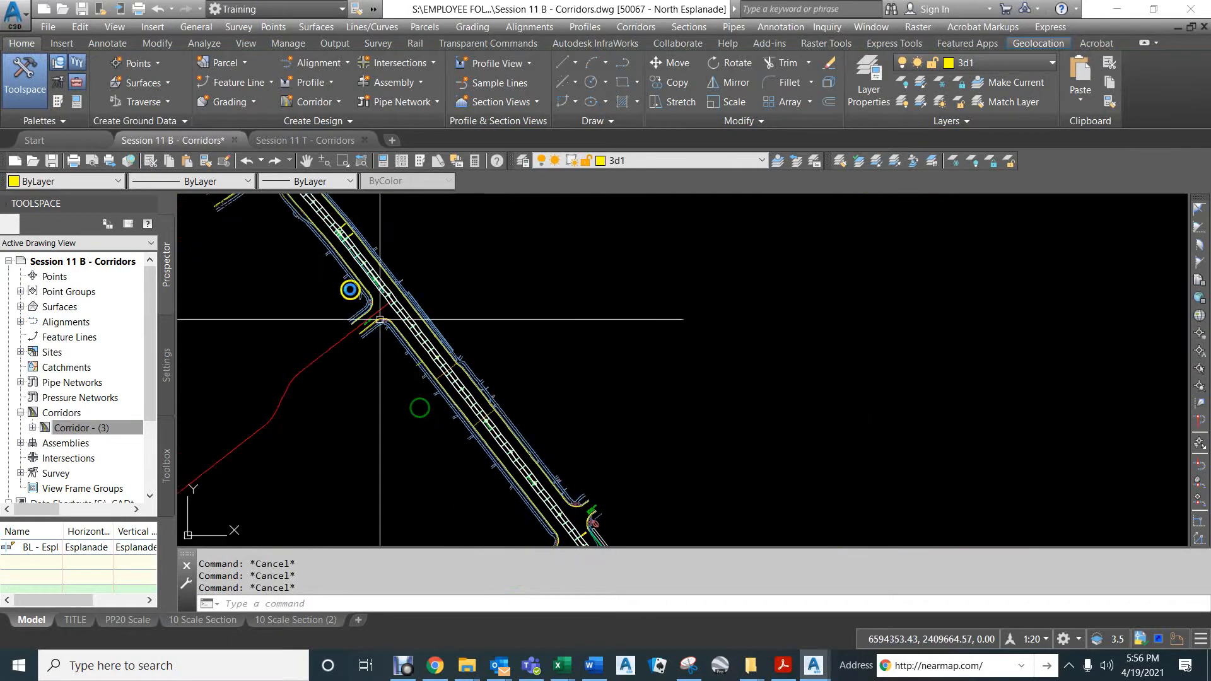
pyautogui.moveTo(299, 270)
pyautogui.mouseDown(button='middle')
pyautogui.moveTo(419, 378)
pyautogui.moveTo(438, 416)
pyautogui.mouseUp(button='middle')
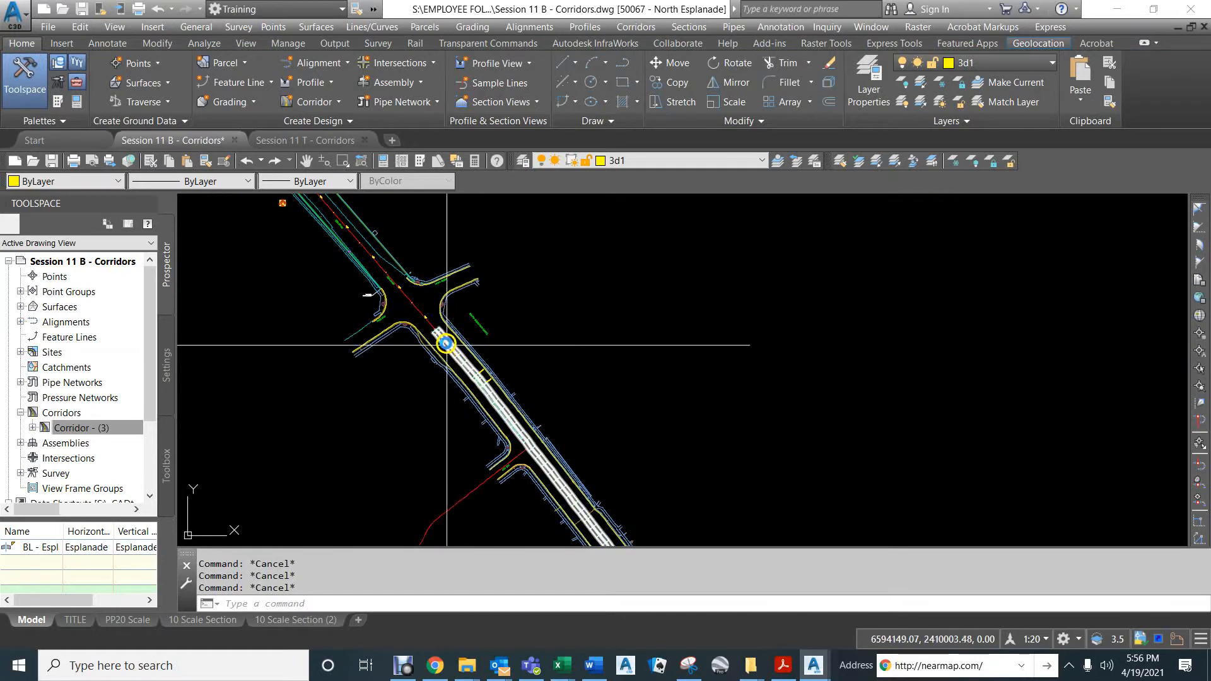
pyautogui.scroll(5, 445, 339)
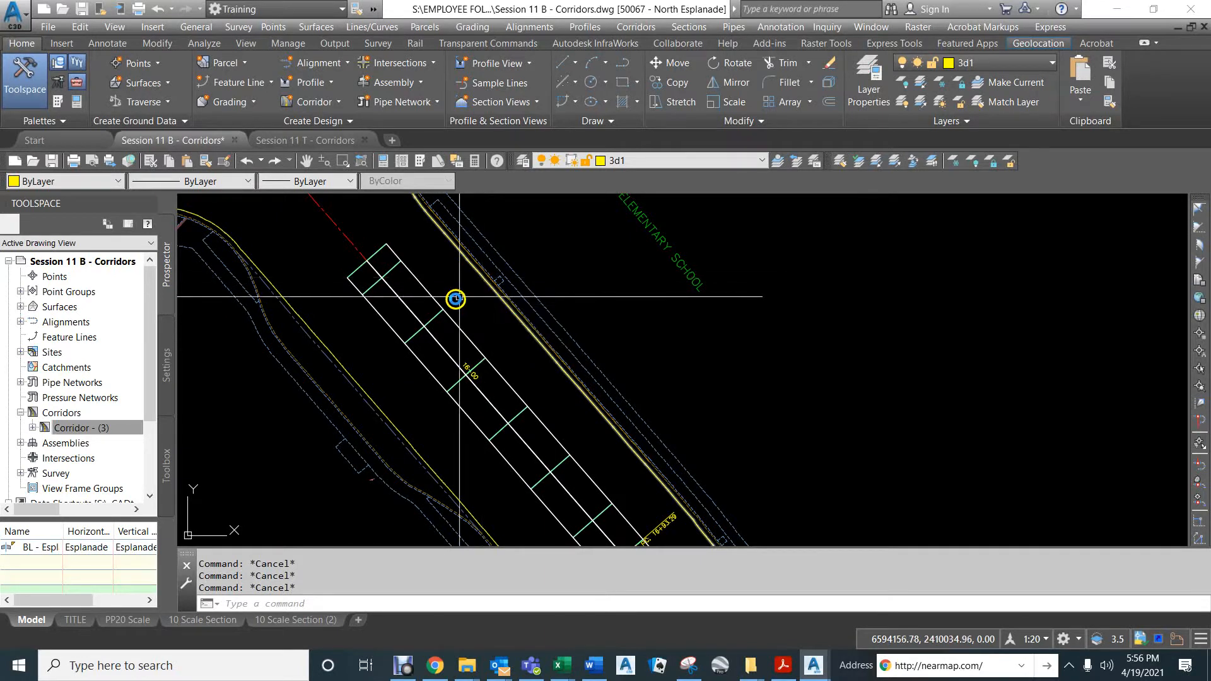
# Step: Open the corridor region's target mapping and set the LeftLanes width target's object type to feature lines, survey figures and polylines
pyautogui.click(441, 310)
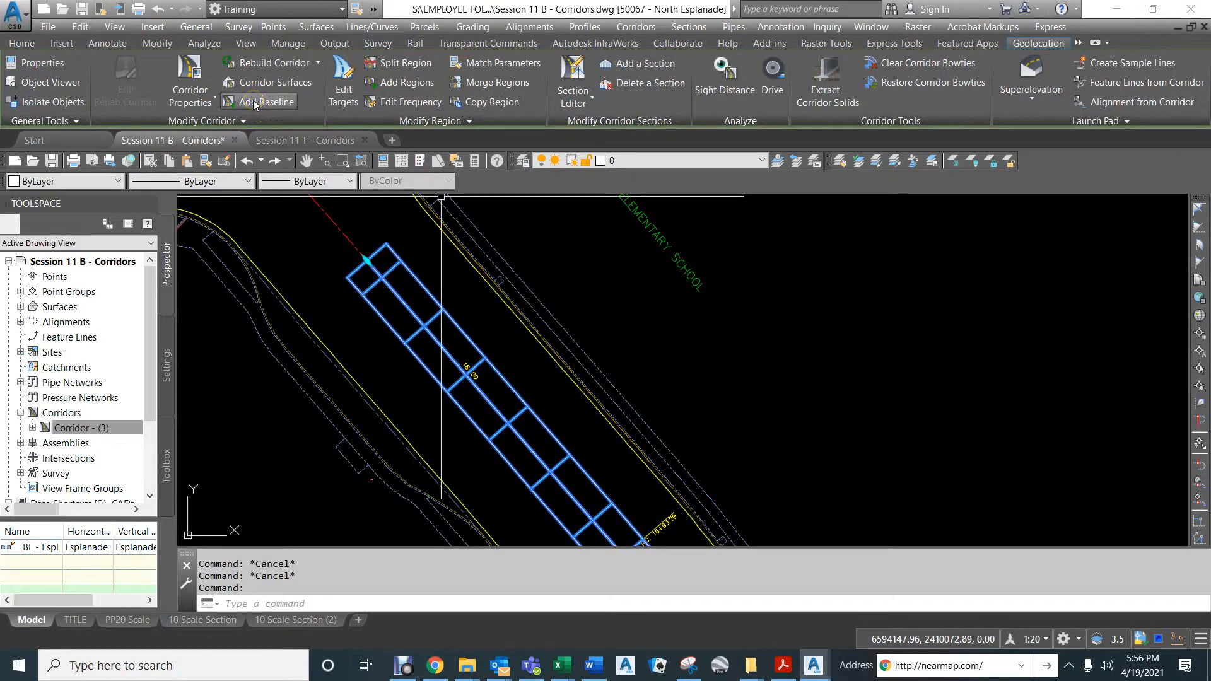
pyautogui.click(345, 103)
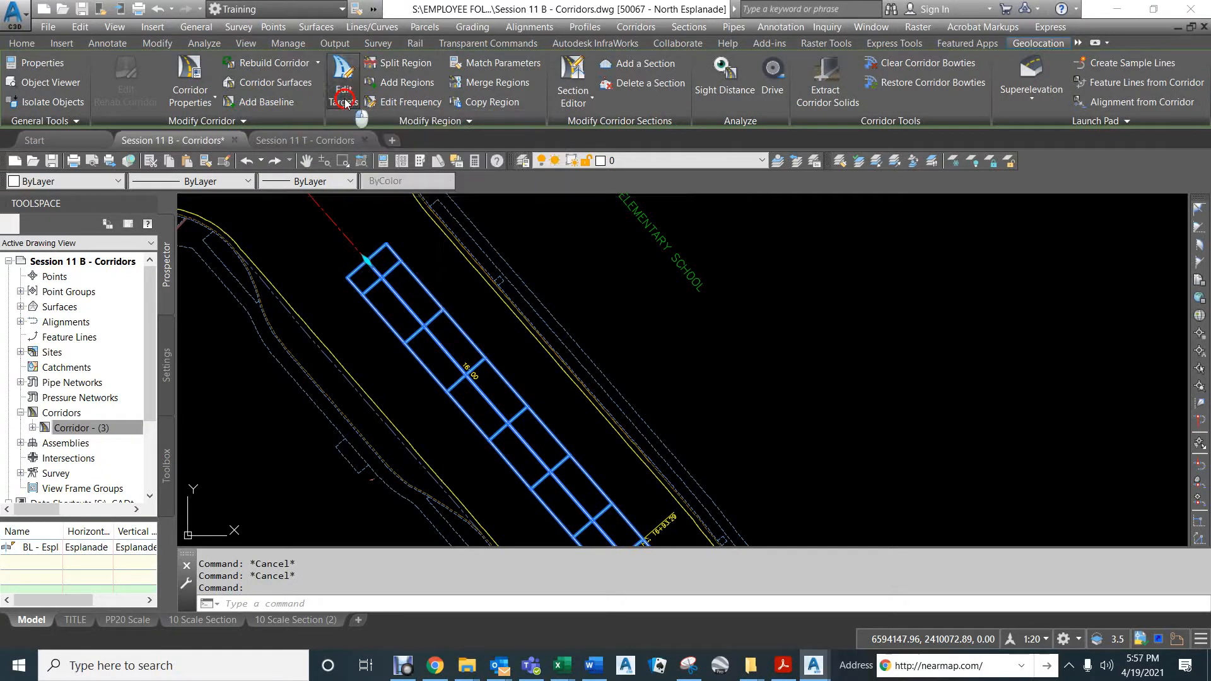
pyautogui.click(457, 351)
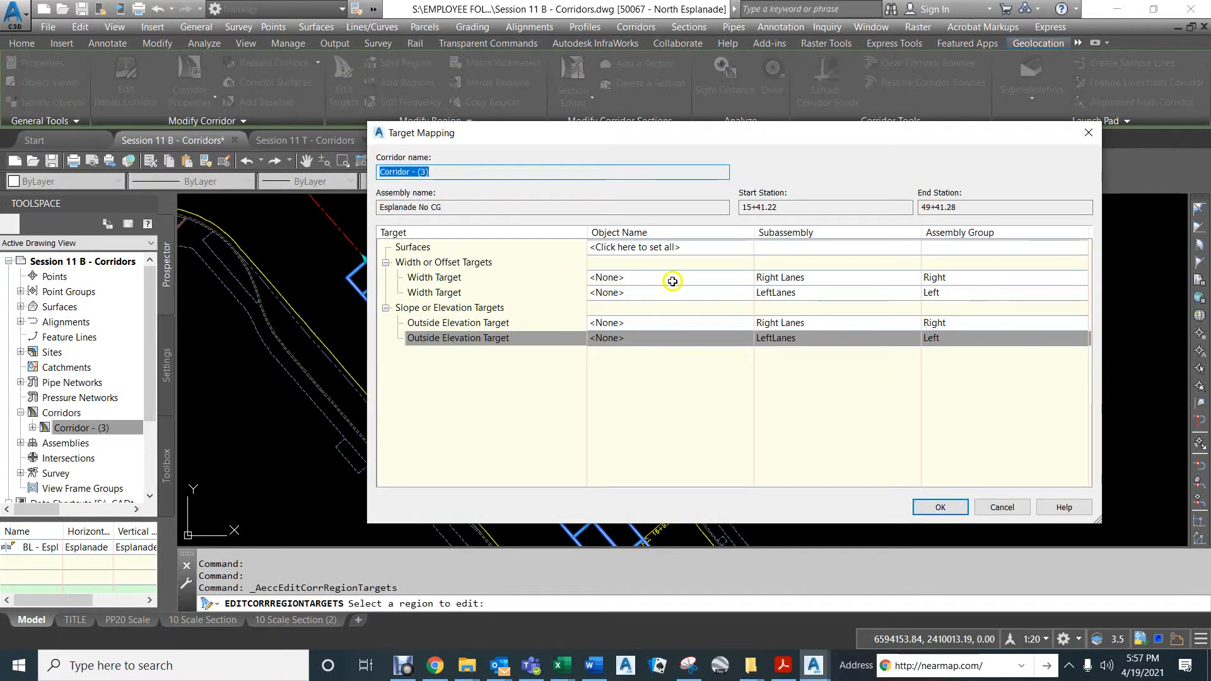
pyautogui.click(643, 293)
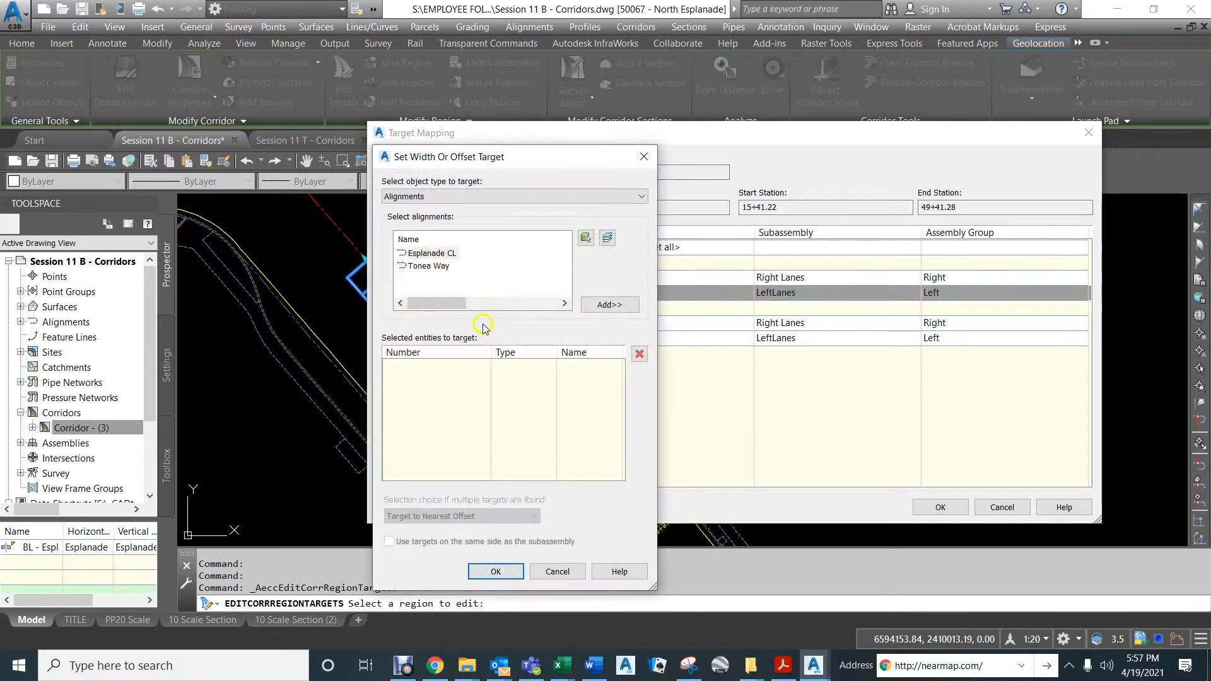
pyautogui.click(452, 195)
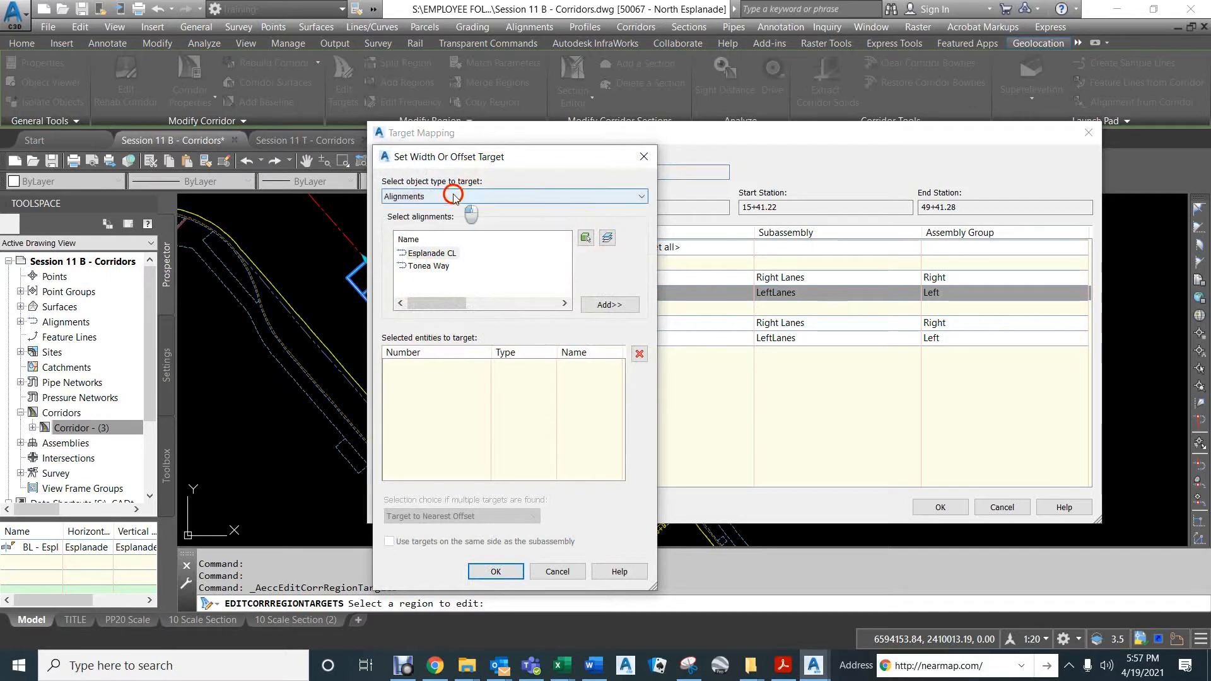
pyautogui.click(422, 220)
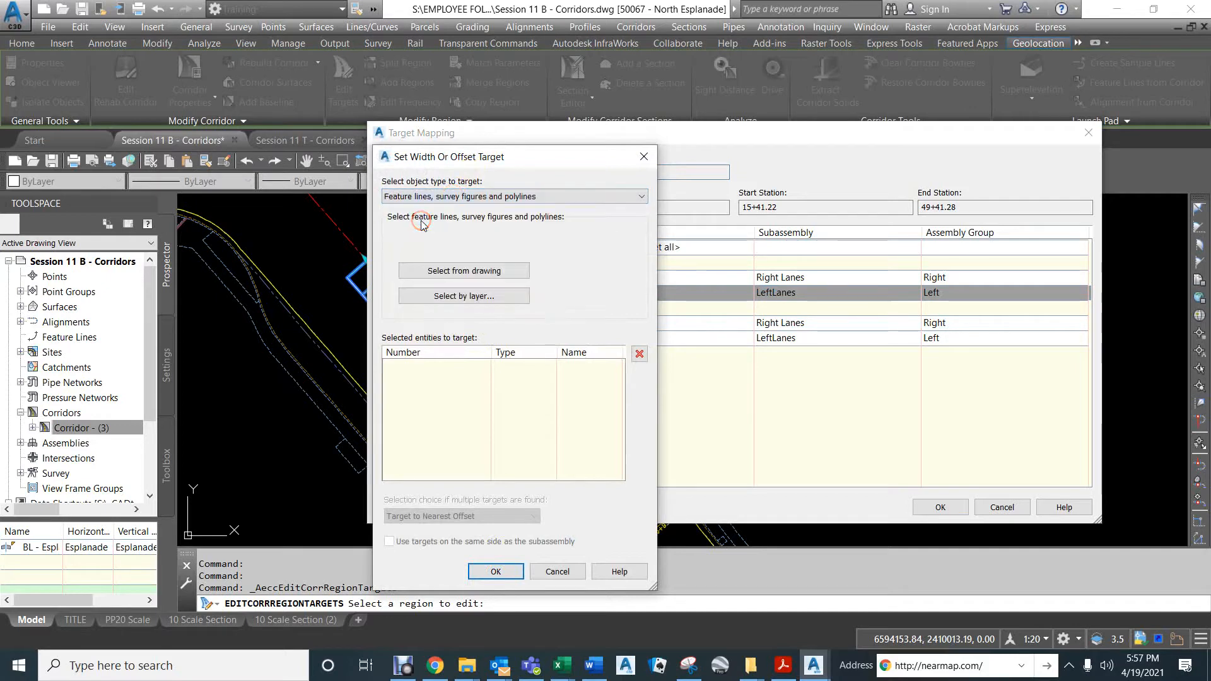
# Step: Target LeftLanes to the curb feature line beside the elementary school, naming it with the default name template, and apply the mapping
pyautogui.click(458, 271)
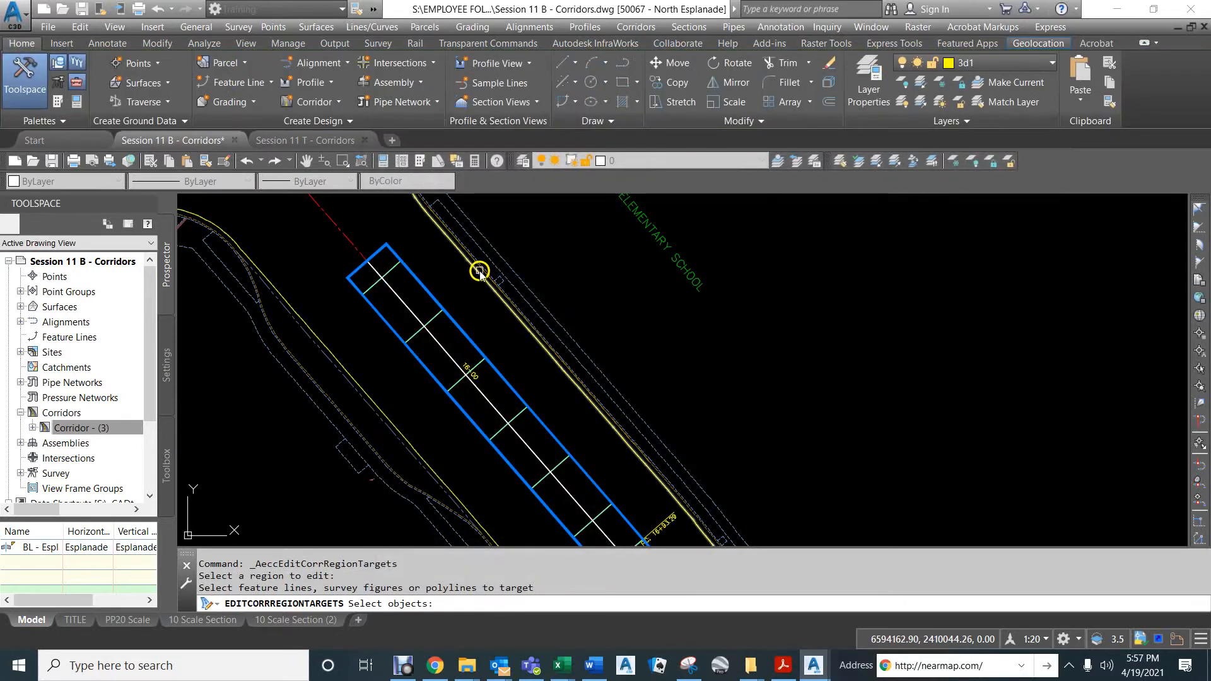
pyautogui.click(477, 274)
pyautogui.rightClick(458, 285)
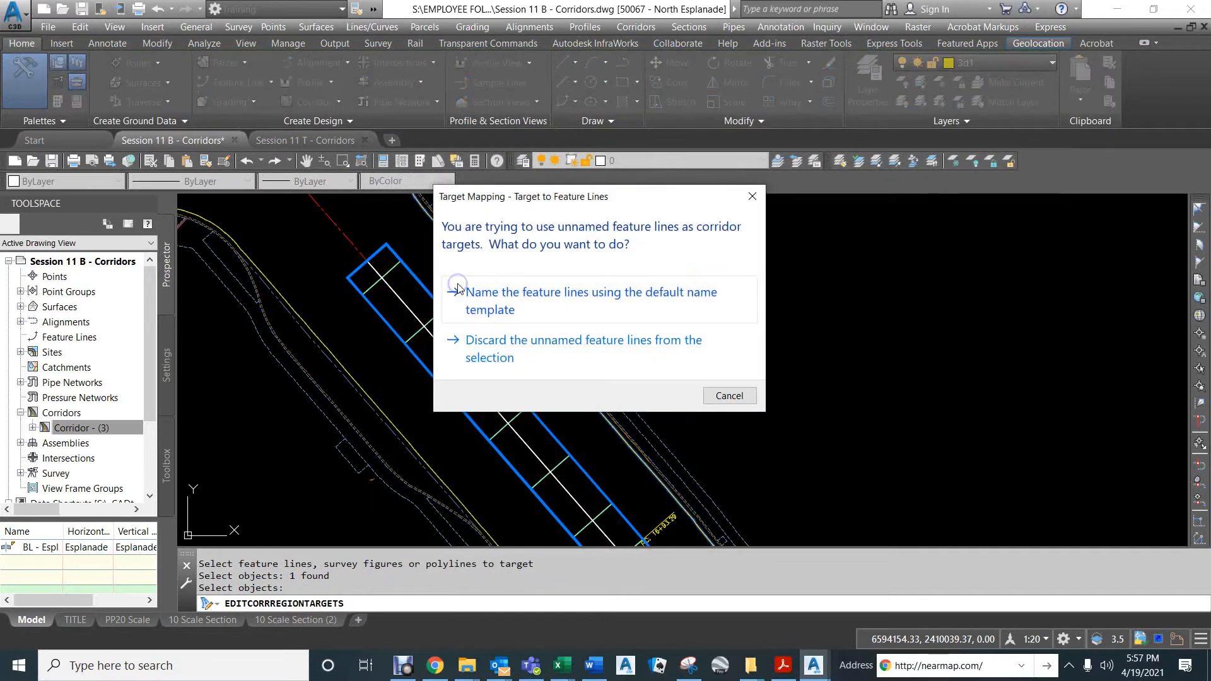
pyautogui.click(495, 303)
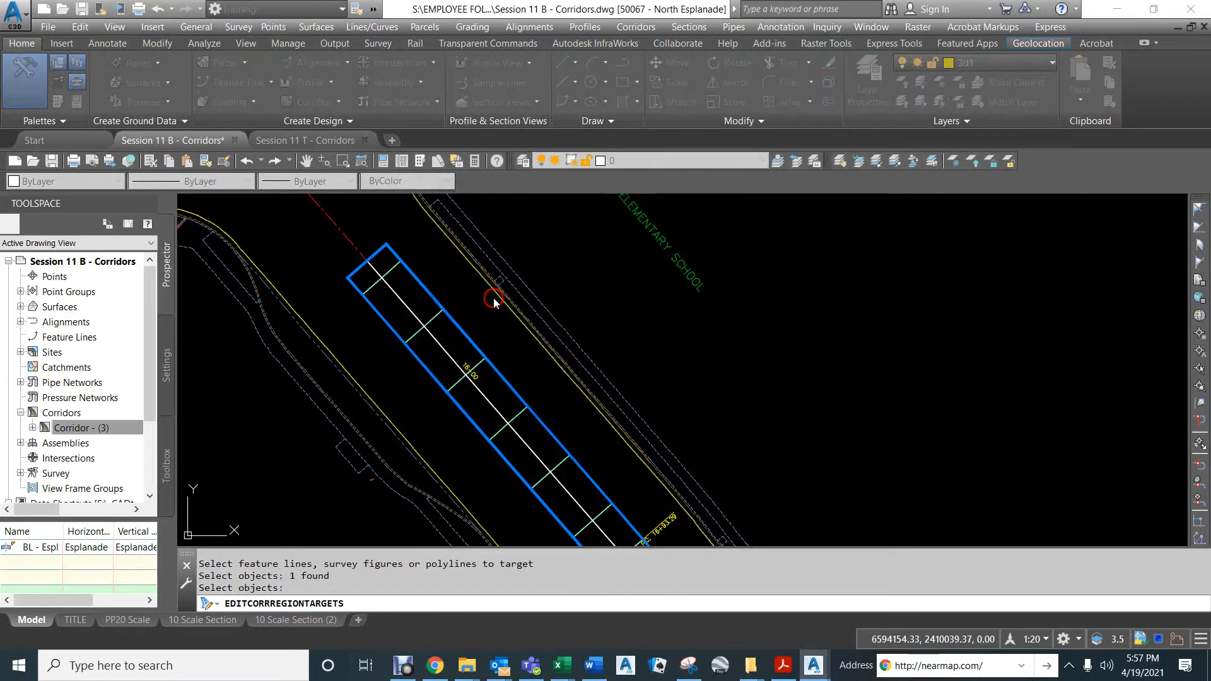
pyautogui.rightClick(494, 303)
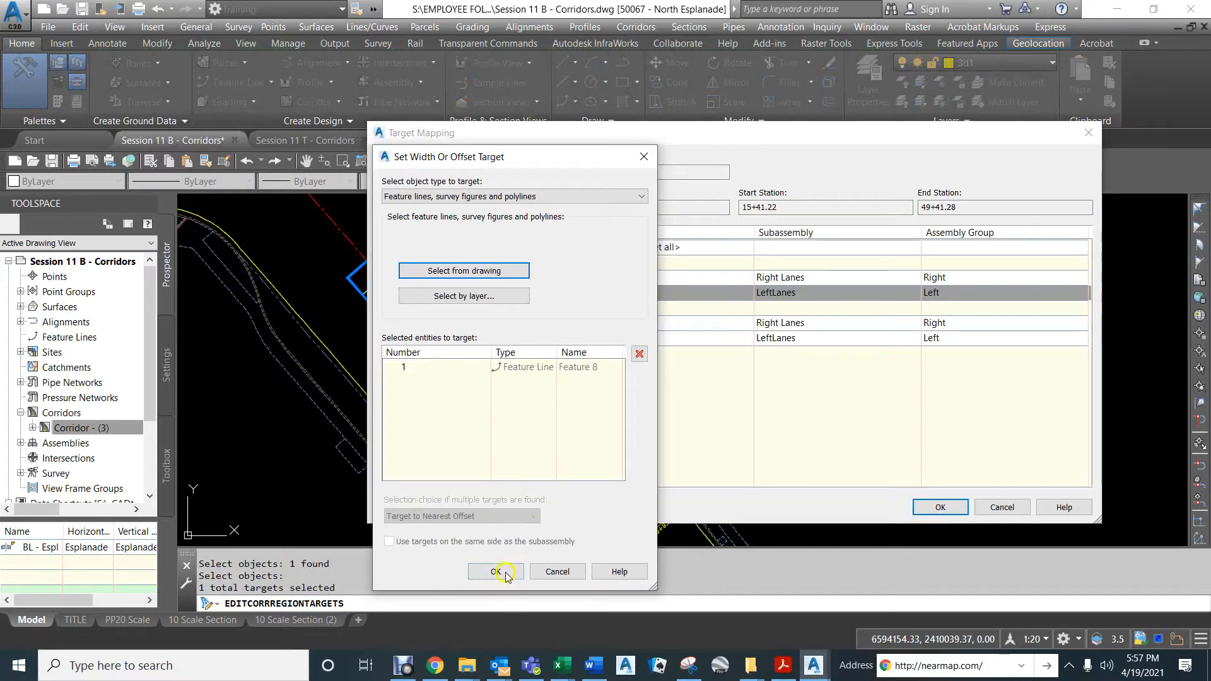
pyautogui.click(495, 571)
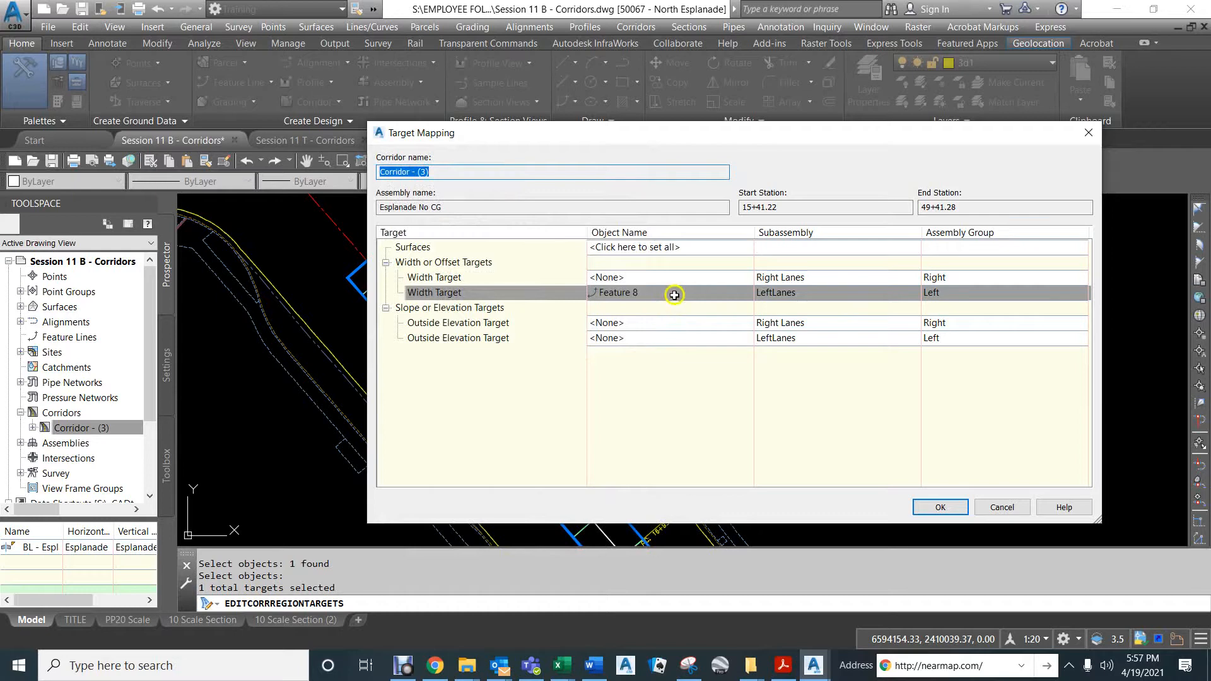
pyautogui.click(934, 508)
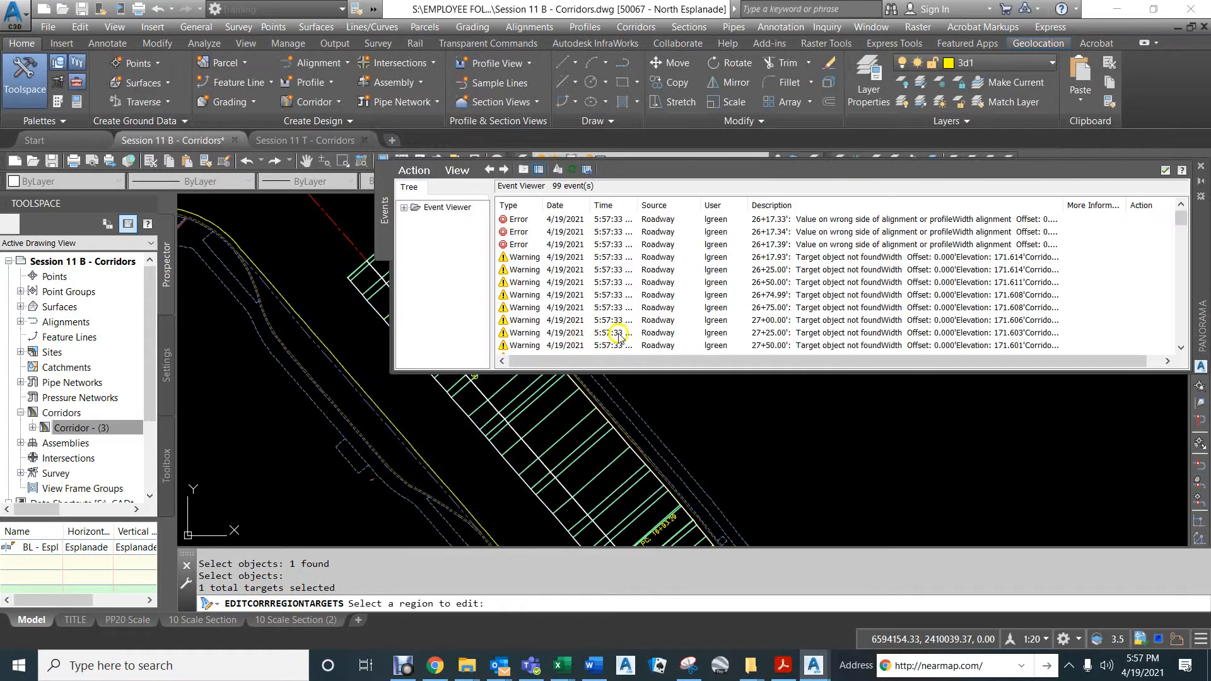
pyautogui.click(1165, 169)
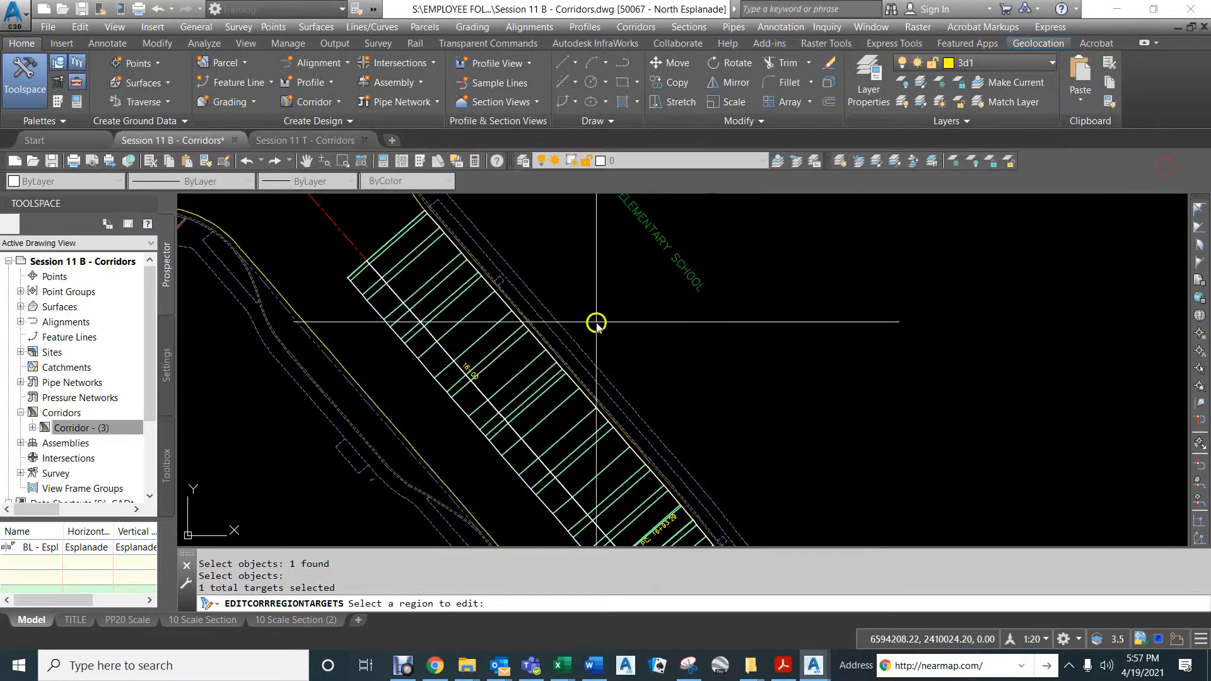
# Step: Examine how the left lanes follow their width target from the elementary school to the DeGarmo Park entrance and Bodero Lane
pyautogui.scroll(-3, 592, 320)
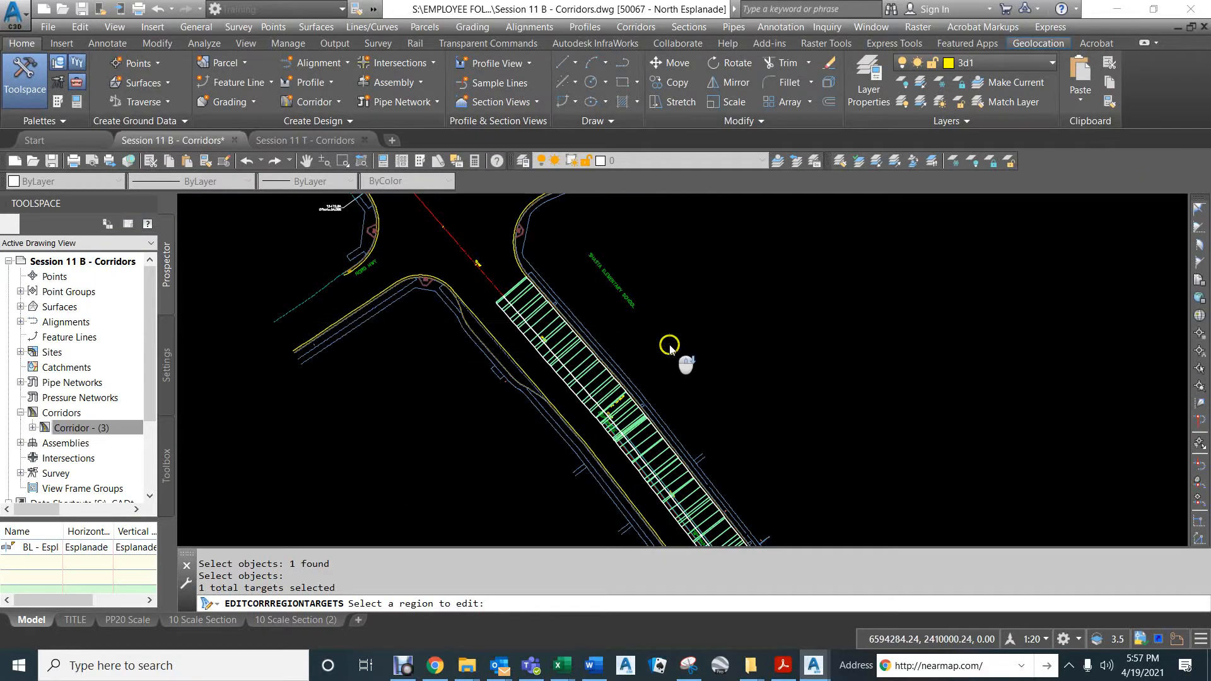
pyautogui.scroll(-2, 668, 346)
pyautogui.moveTo(819, 471); pyautogui.dragTo(686, 246, button='middle')
pyautogui.moveTo(758, 387); pyautogui.dragTo(608, 224, button='middle')
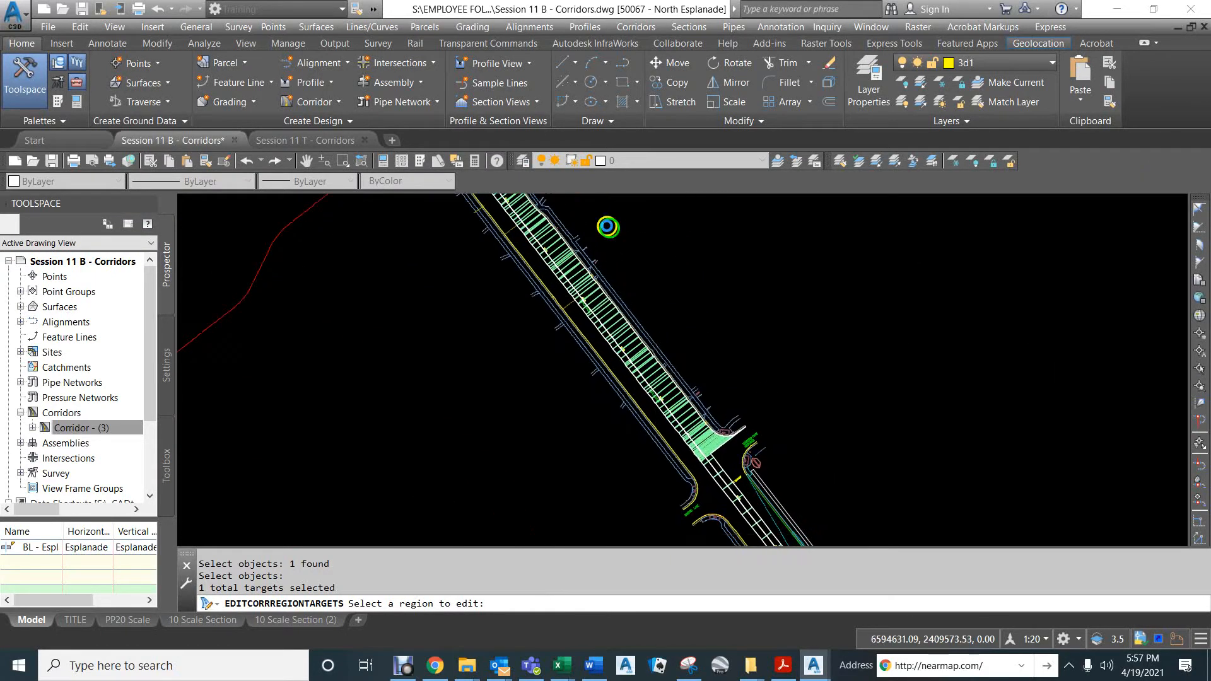
pyautogui.moveTo(765, 419); pyautogui.dragTo(656, 278, button='middle')
pyautogui.scroll(5, 656, 345)
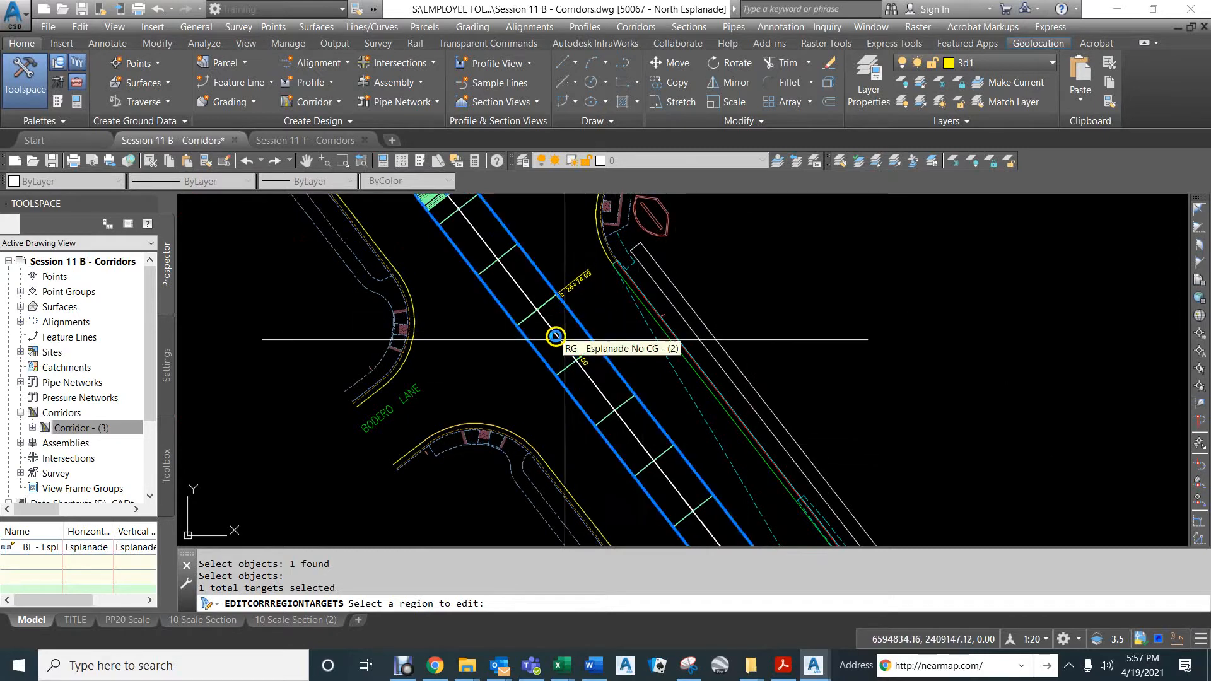
pyautogui.moveTo(527, 257); pyautogui.dragTo(530, 476, button='middle')
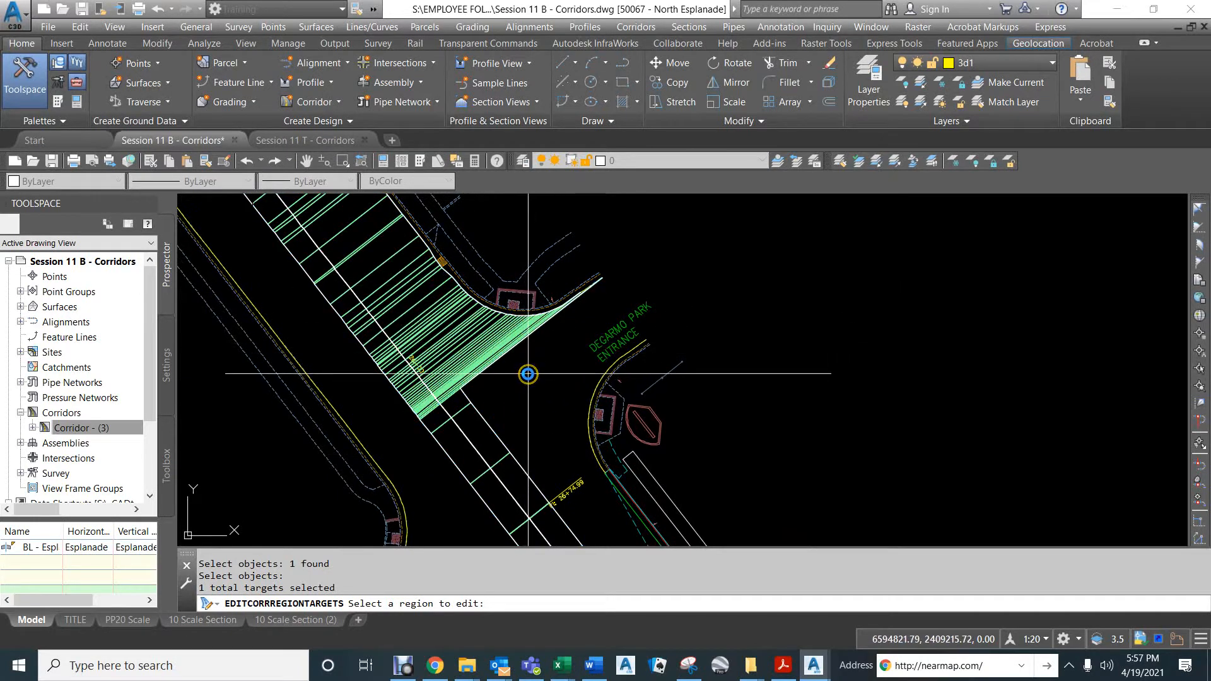
pyautogui.scroll(-5, 540, 383)
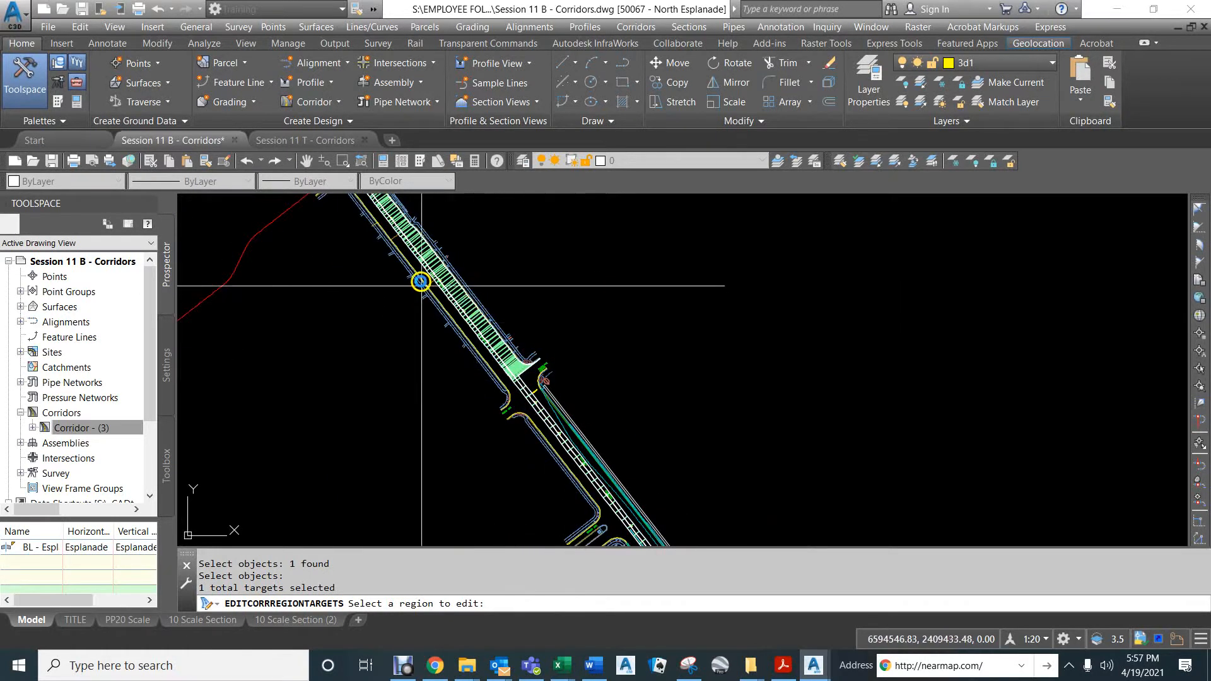
# Step: Set the region's Right Lanes width target to the curb feature line opposite the elementary school, using the default name template, and apply the mapping
pyautogui.moveTo(386, 223); pyautogui.dragTo(527, 413, button='middle')
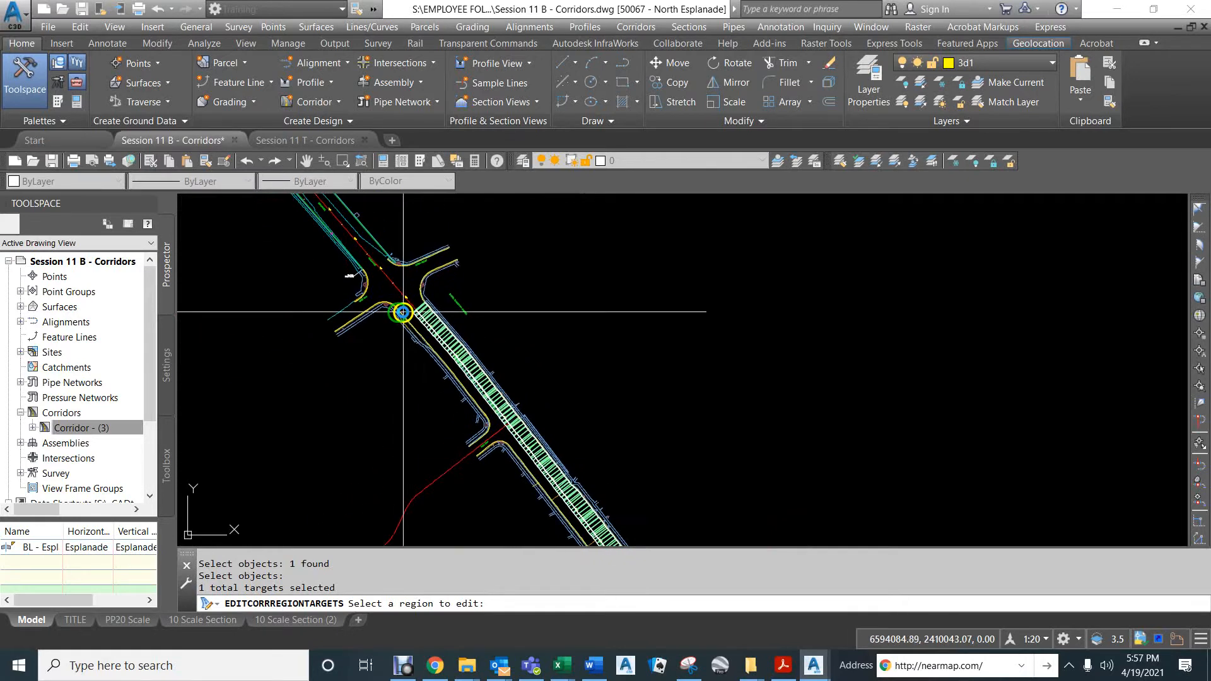
pyautogui.scroll(4, 402, 315)
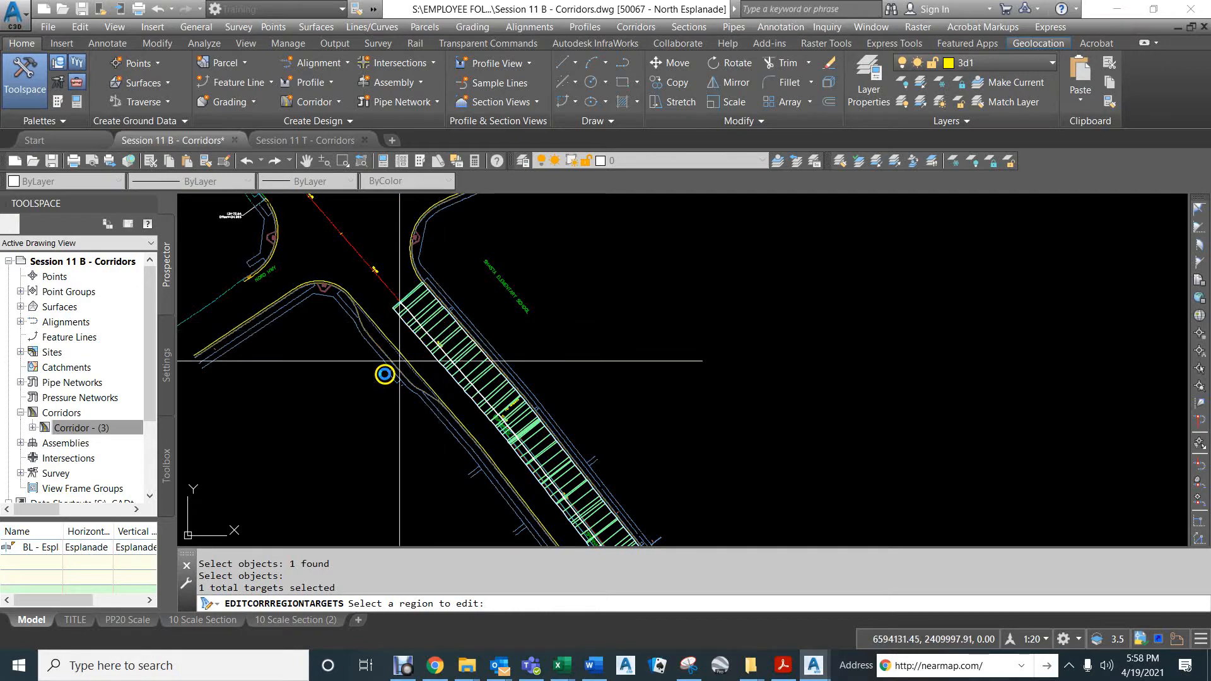
pyautogui.click(440, 327)
pyautogui.click(940, 508)
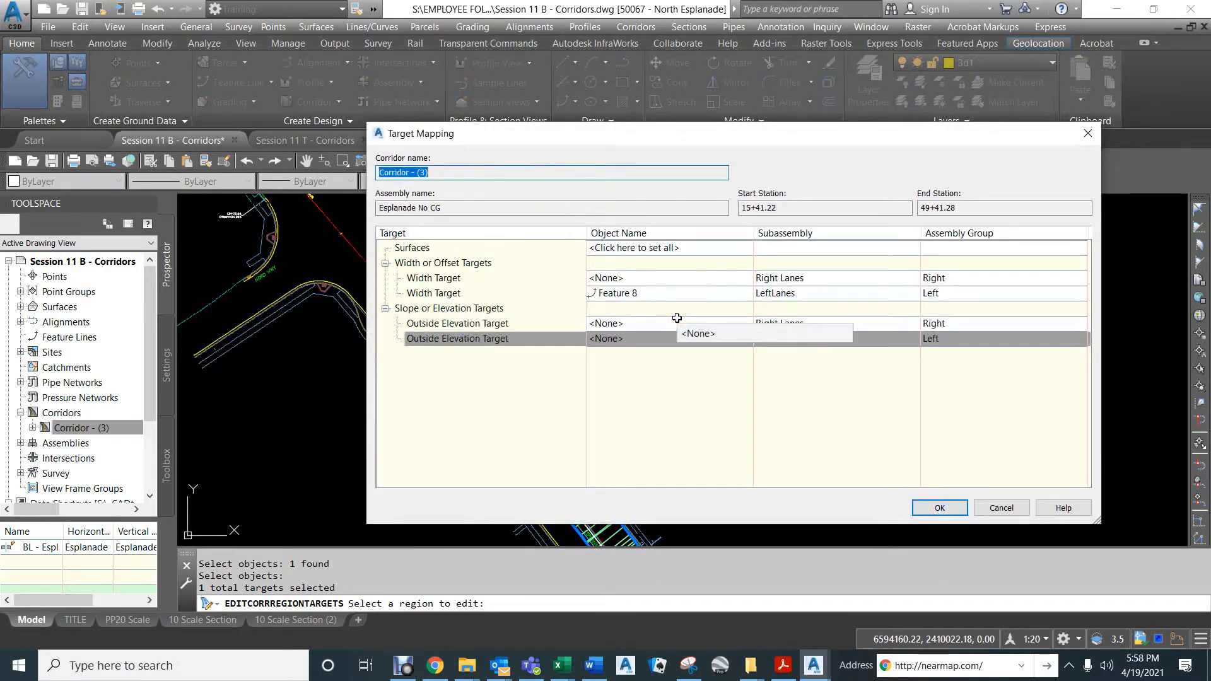
pyautogui.click(658, 278)
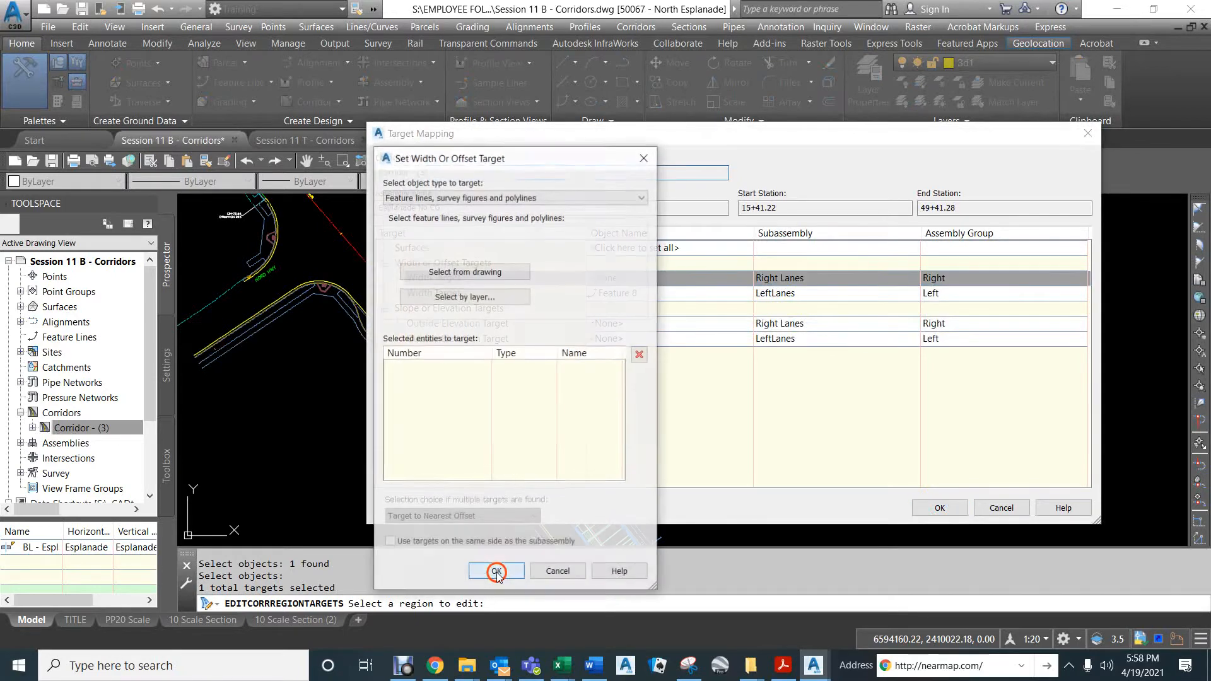
pyautogui.click(445, 272)
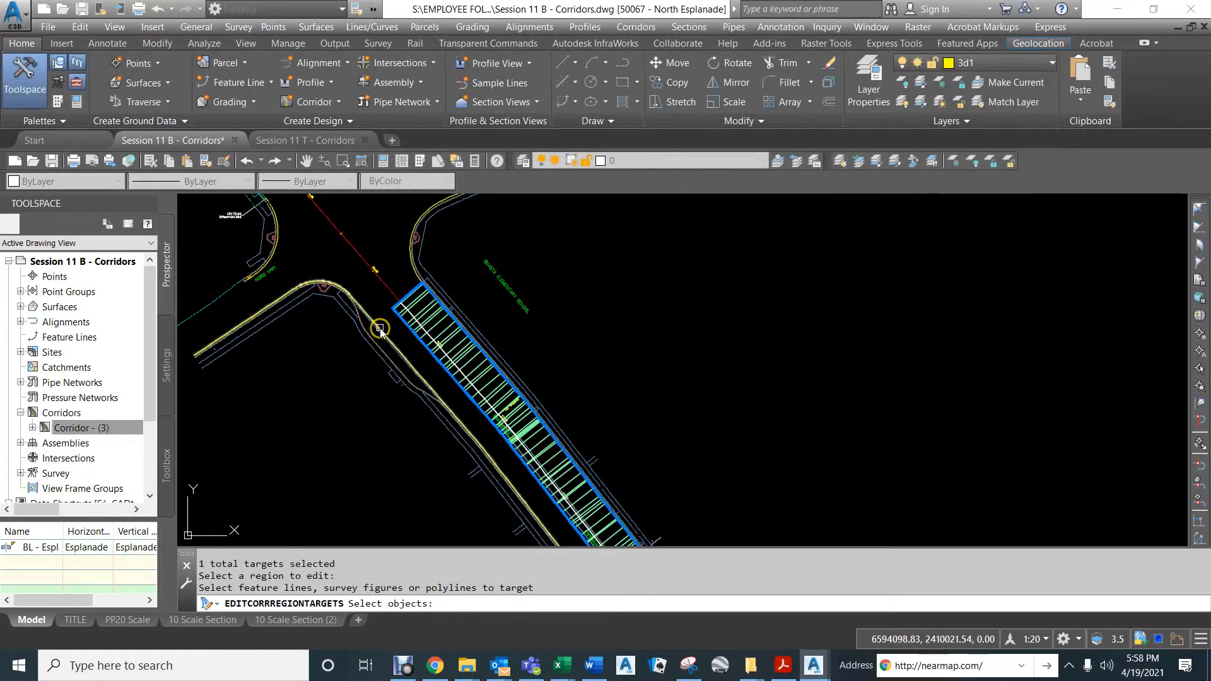
pyautogui.click(380, 328)
pyautogui.rightClick(396, 350)
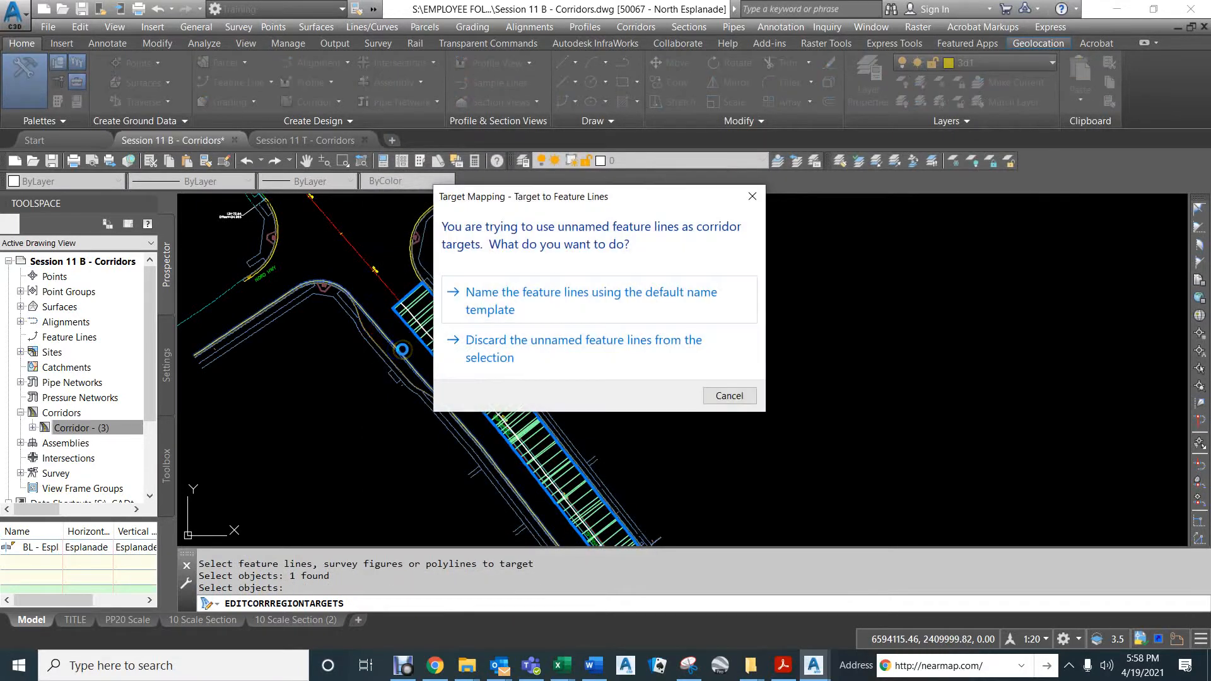
pyautogui.click(485, 300)
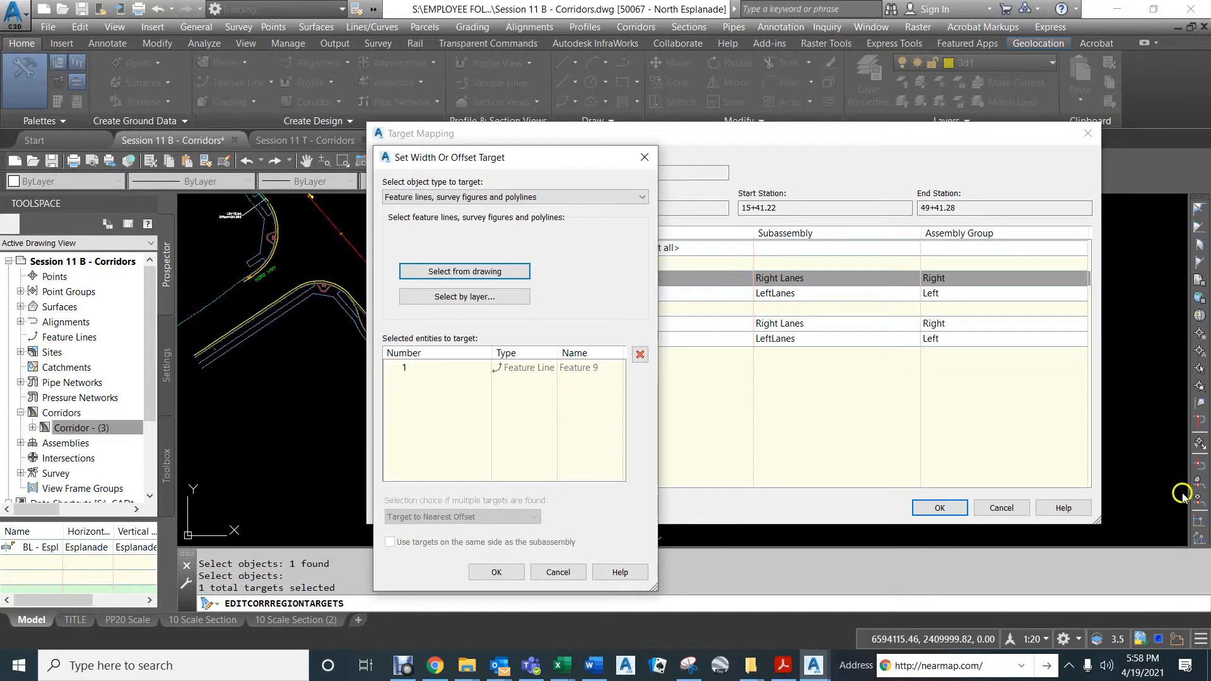
pyautogui.click(479, 573)
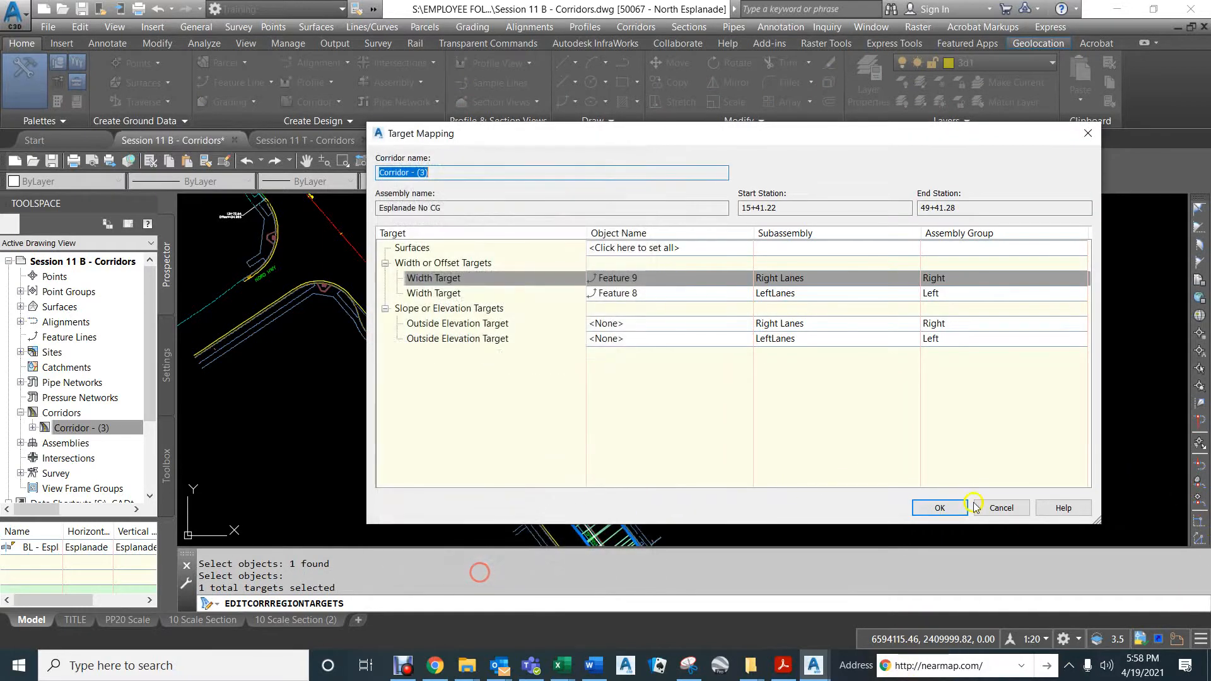
pyautogui.click(940, 509)
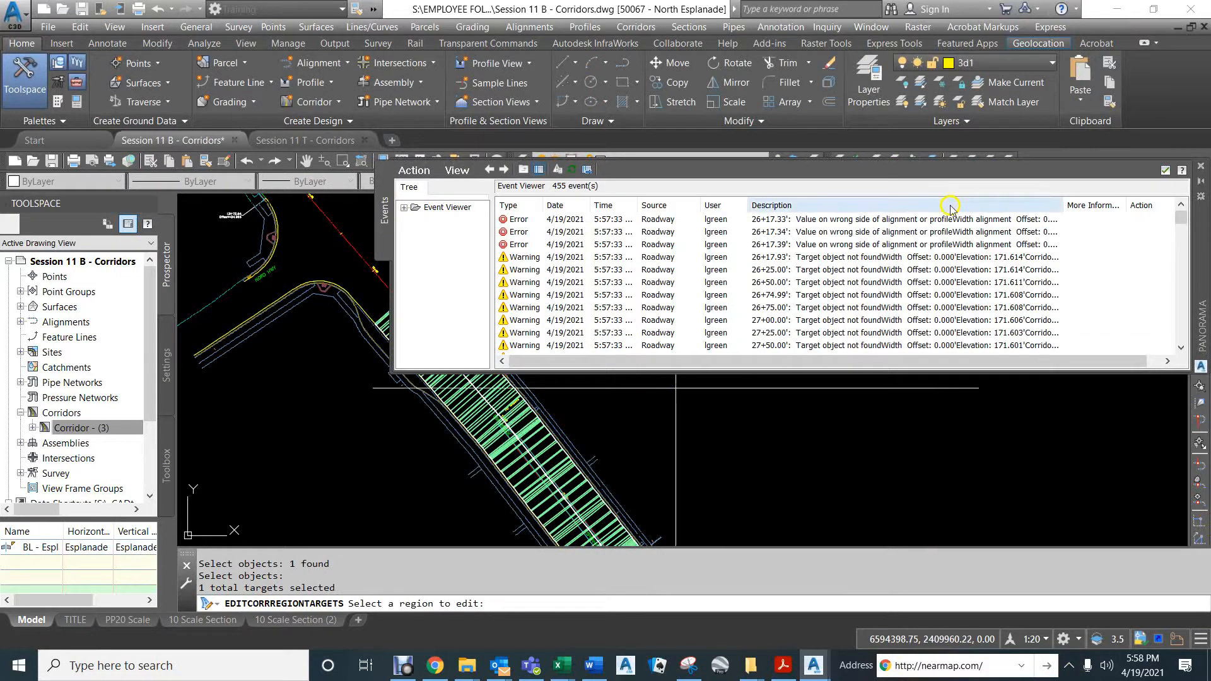
# Step: Dismiss the event viewer, end target editing and inspect how the right lanes follow the curb at Risa Way
pyautogui.click(1165, 169)
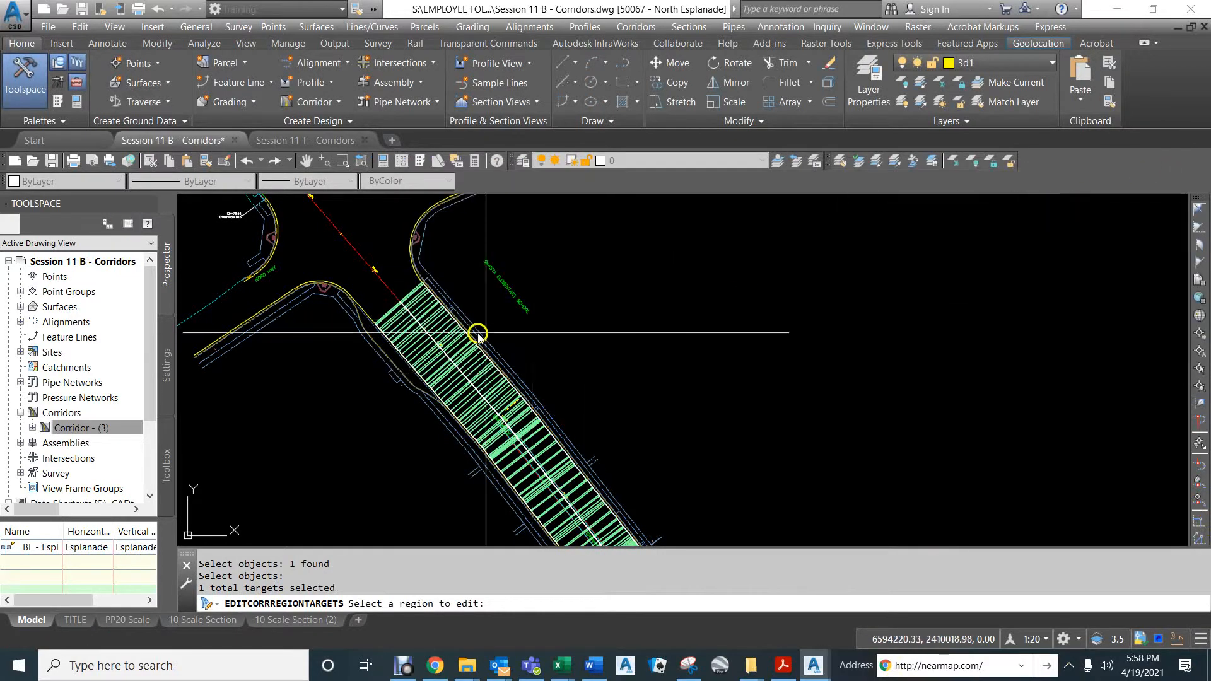
pyautogui.rightClick(531, 299)
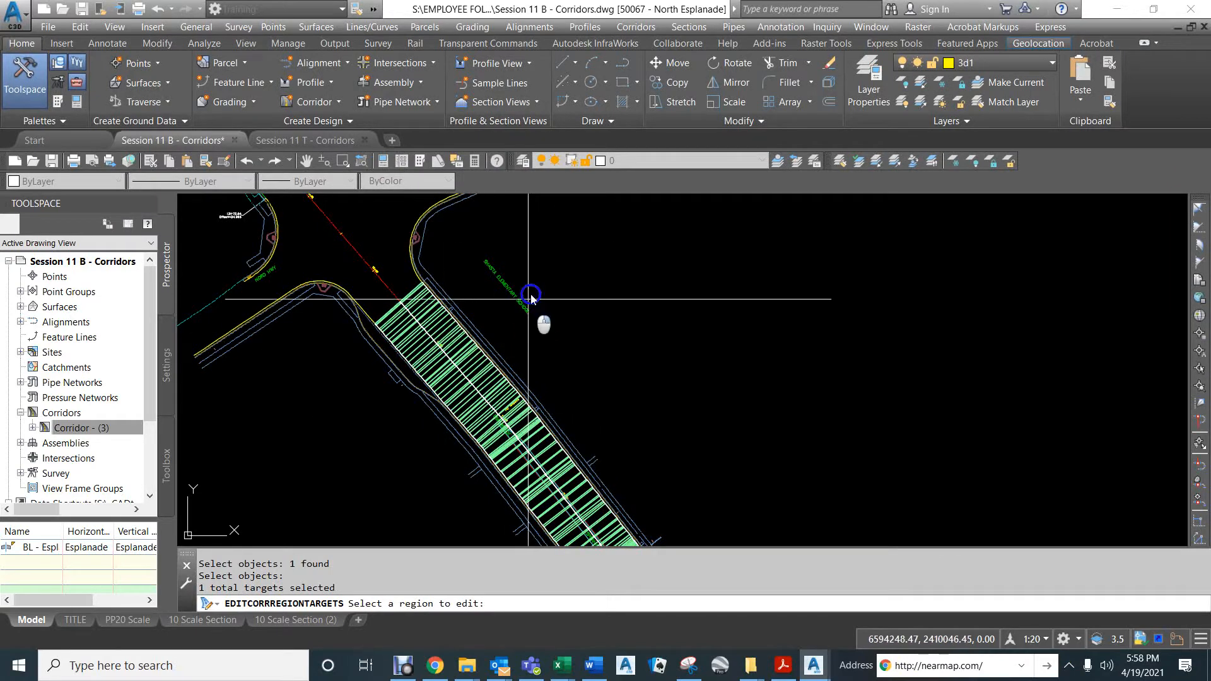
pyautogui.scroll(-3, 583, 306)
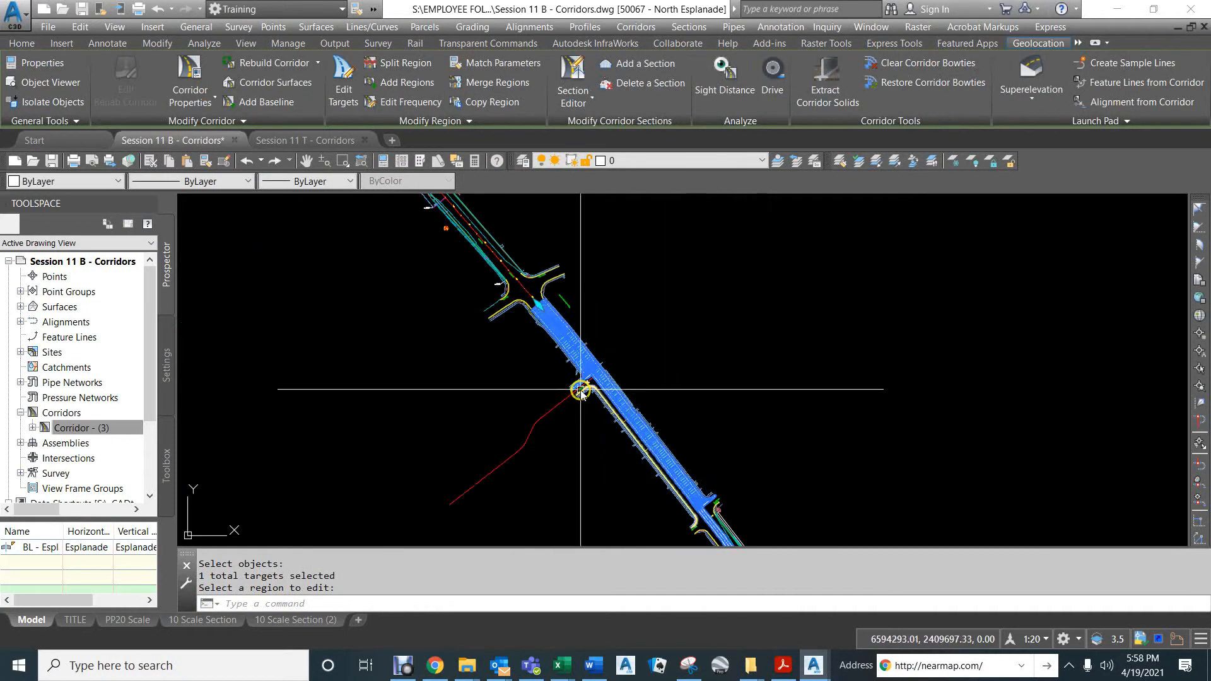
pyautogui.scroll(4, 578, 396)
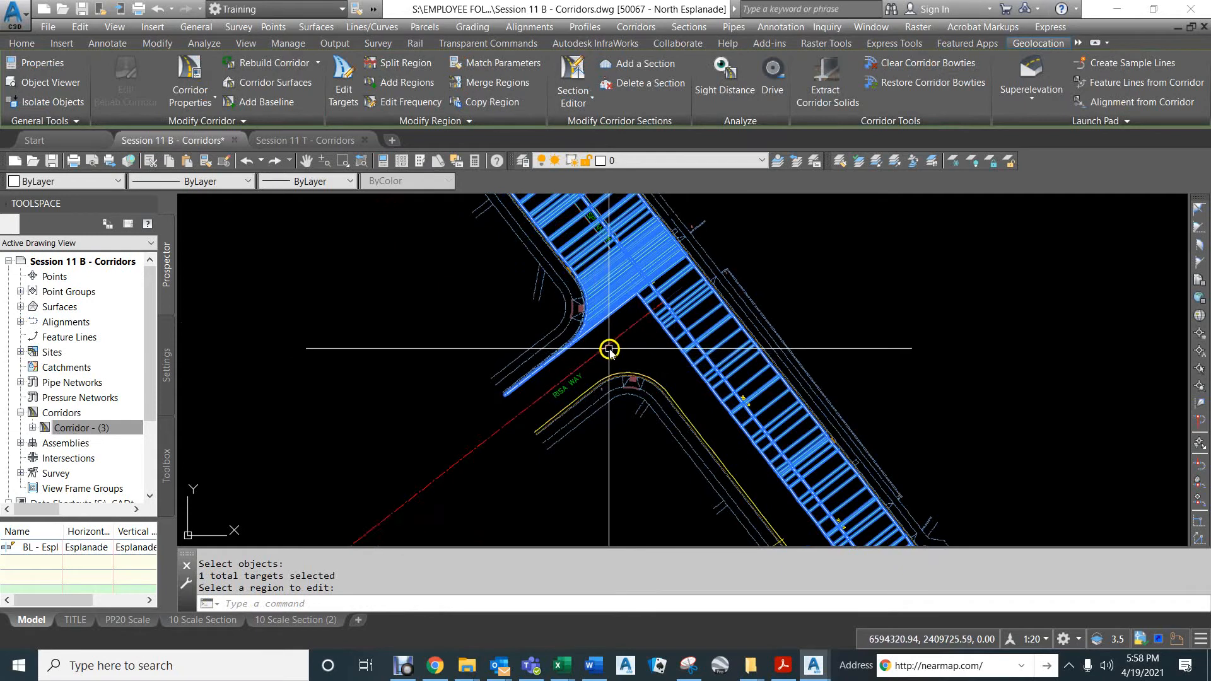
pyautogui.moveTo(599, 353)
pyautogui.mouseDown(button='middle')
pyautogui.moveTo(427, 324)
pyautogui.moveTo(418, 294)
pyautogui.mouseUp(button='middle')
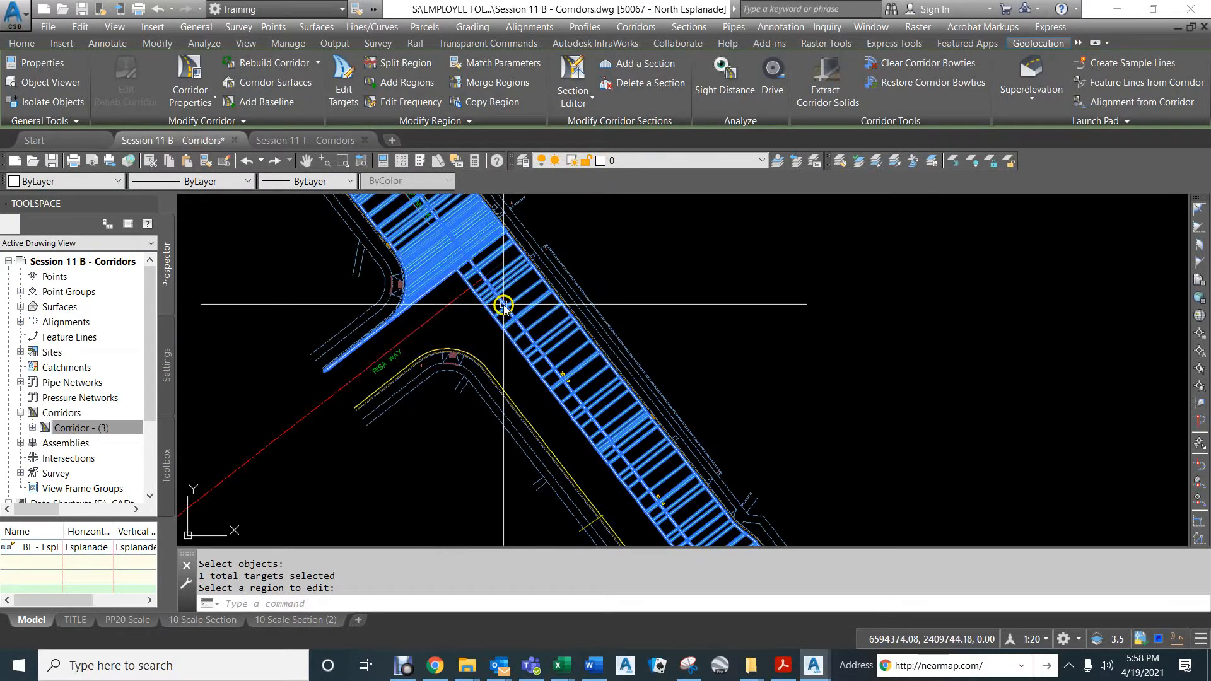
# Step: Add the curb feature line on the far side of Risa Way to the Right Lanes width target, using the default name template, and apply
pyautogui.click(512, 282)
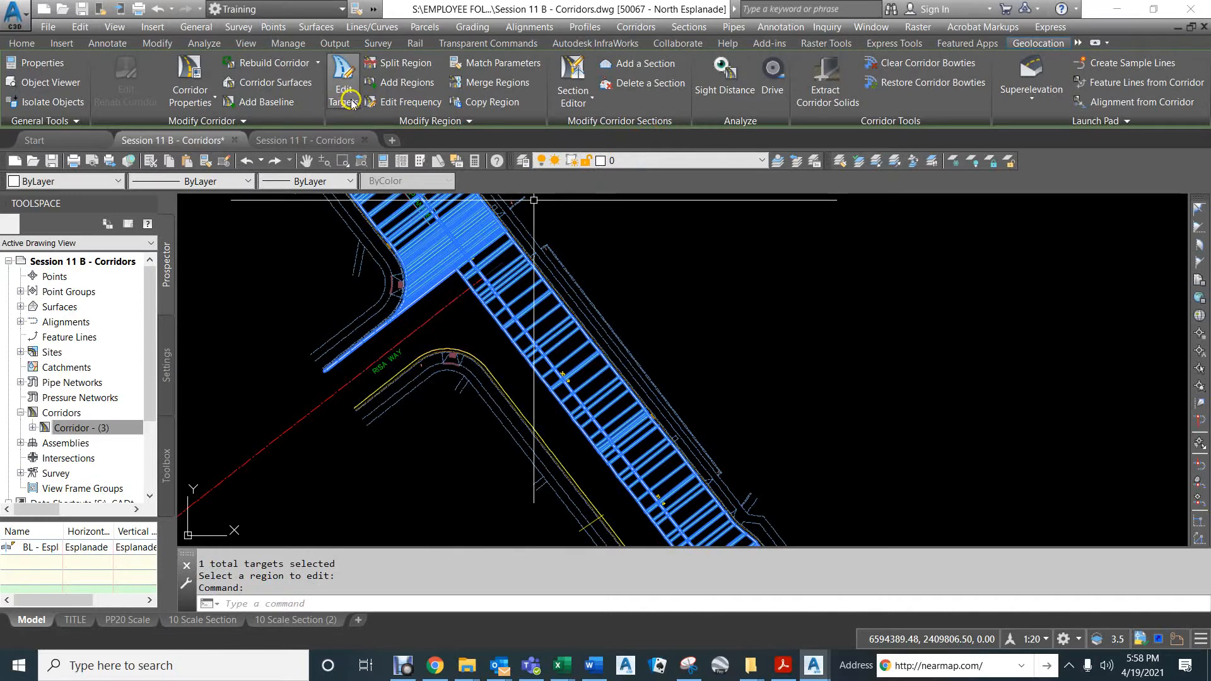
pyautogui.click(351, 103)
pyautogui.click(529, 305)
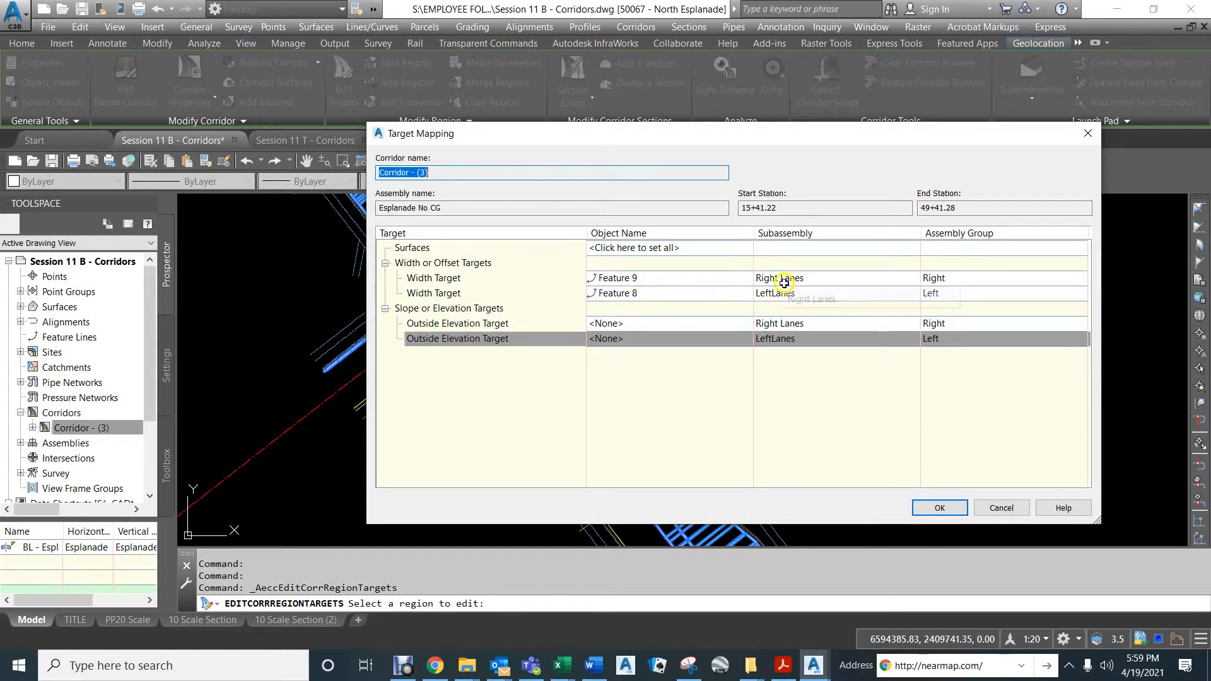
pyautogui.click(661, 277)
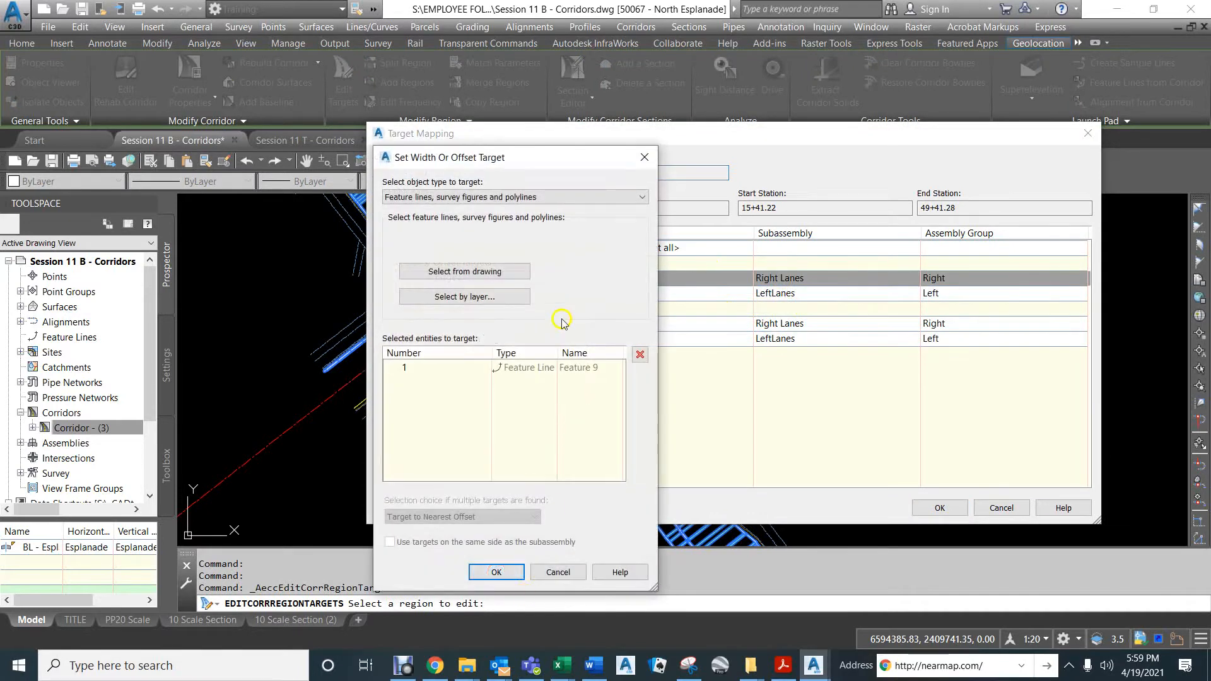
pyautogui.click(463, 272)
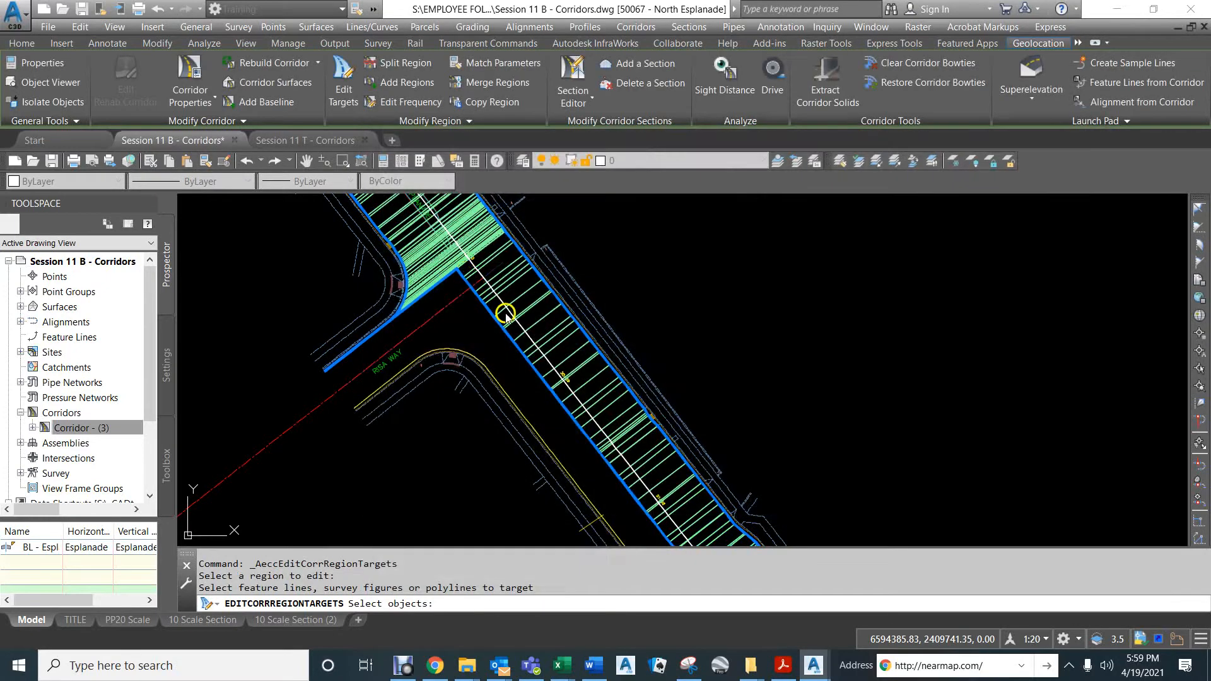
pyautogui.click(488, 370)
pyautogui.rightClick(493, 360)
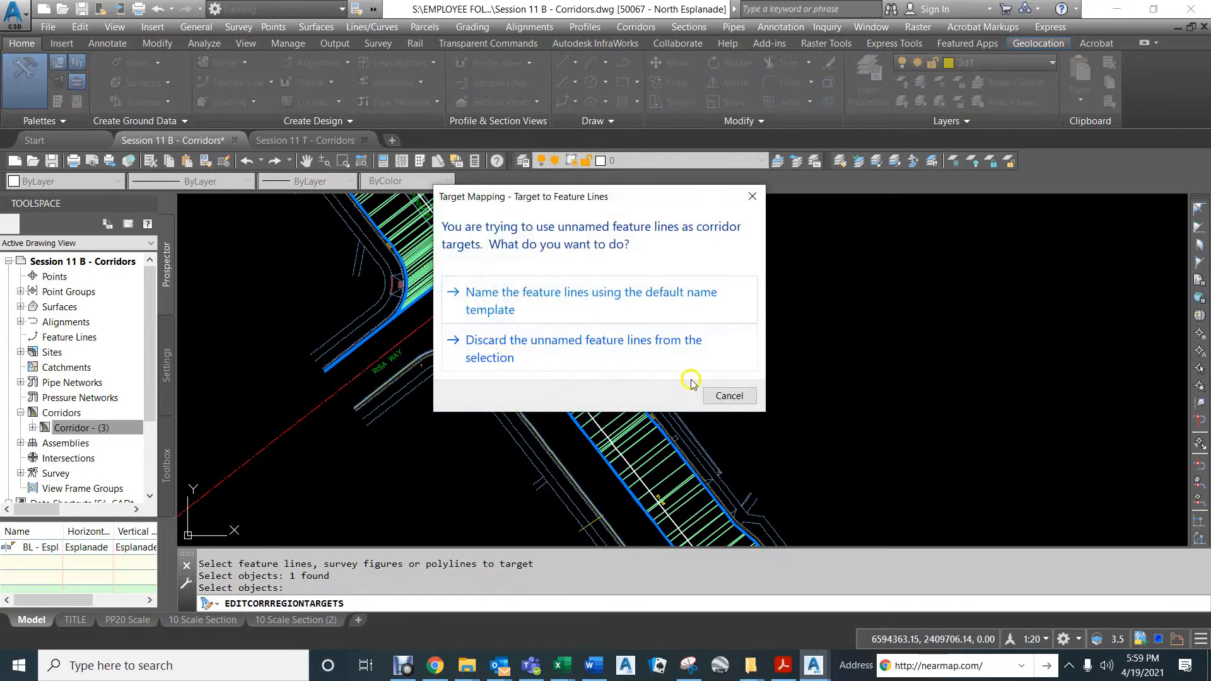
pyautogui.click(491, 295)
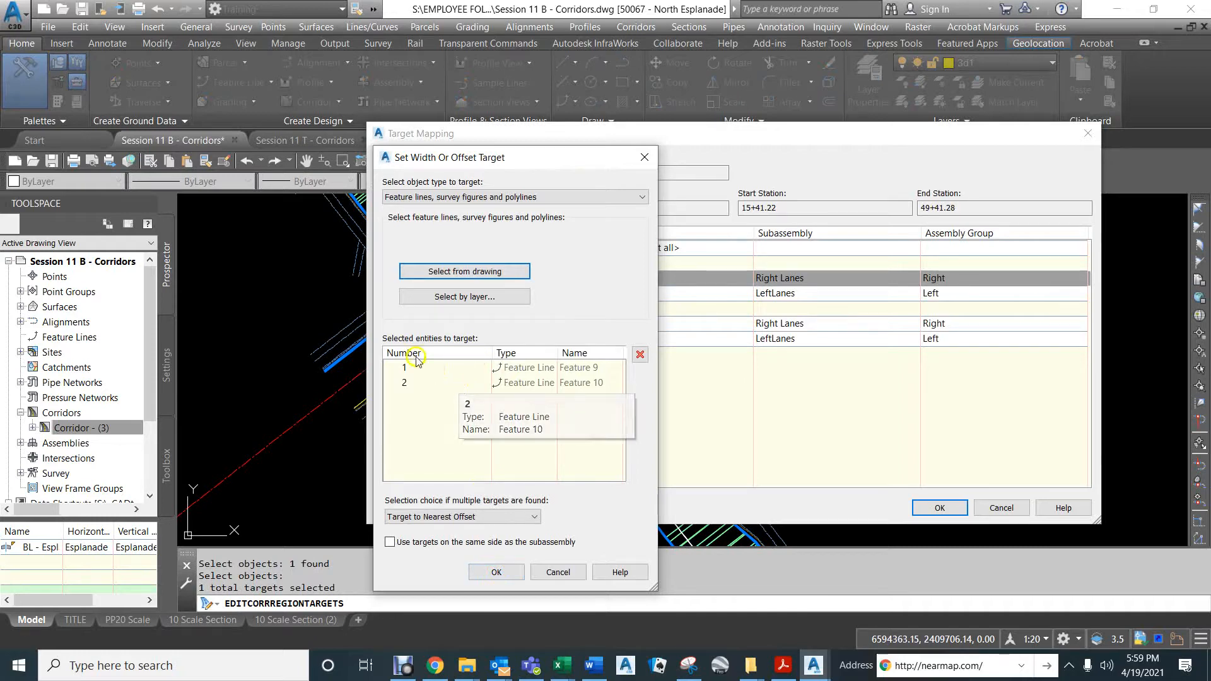
pyautogui.click(506, 383)
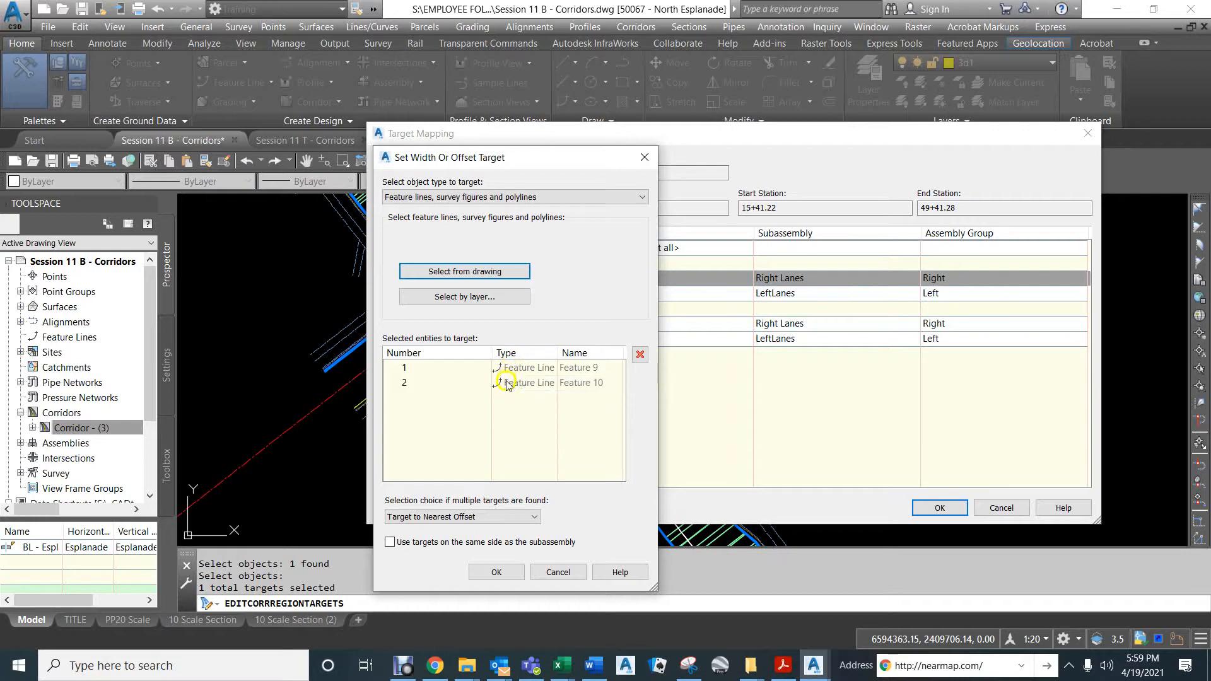
pyautogui.click(495, 572)
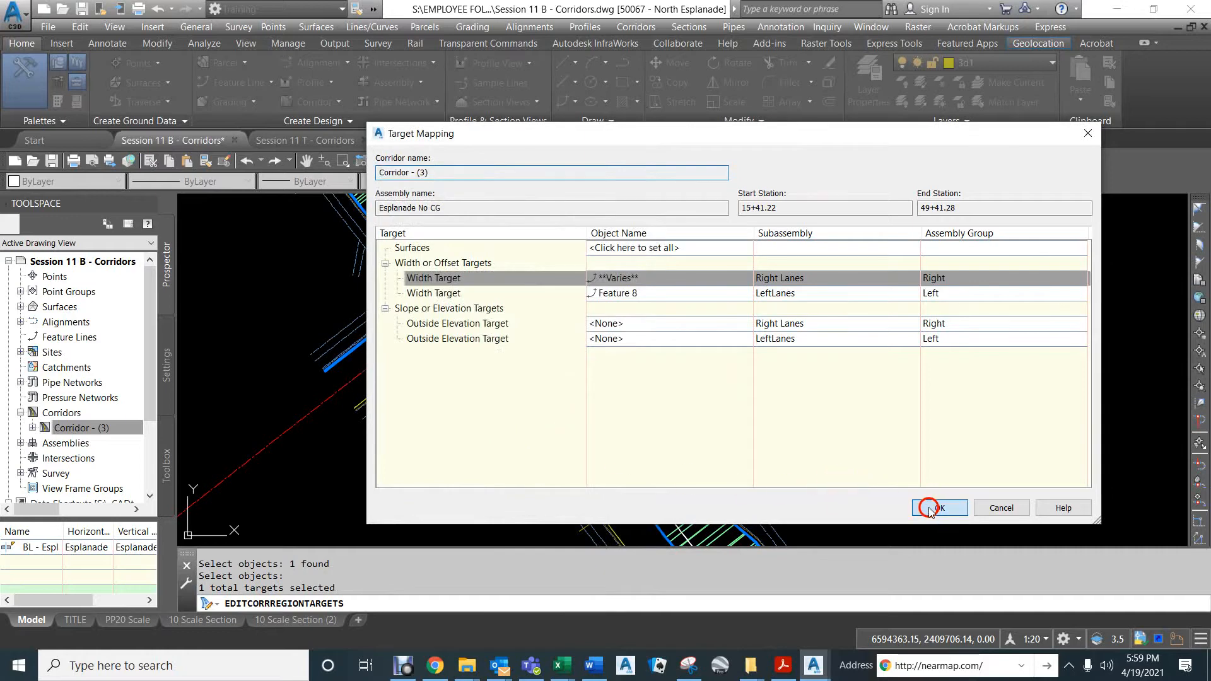
pyautogui.click(929, 509)
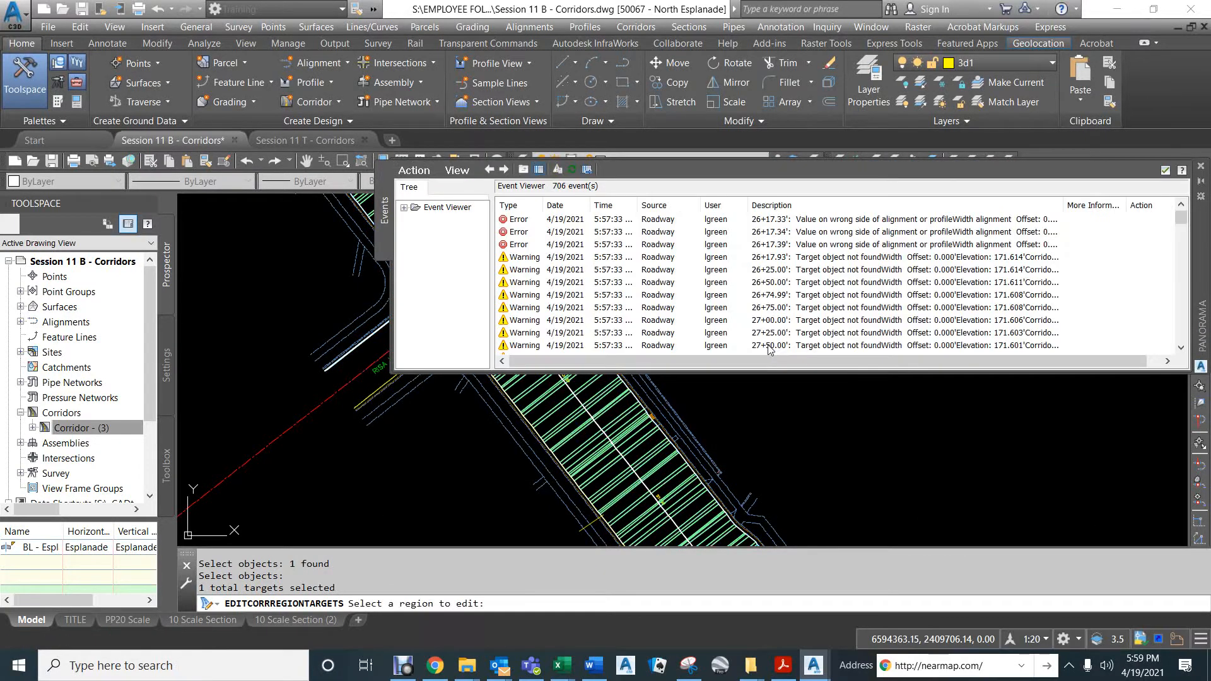
pyautogui.click(1162, 172)
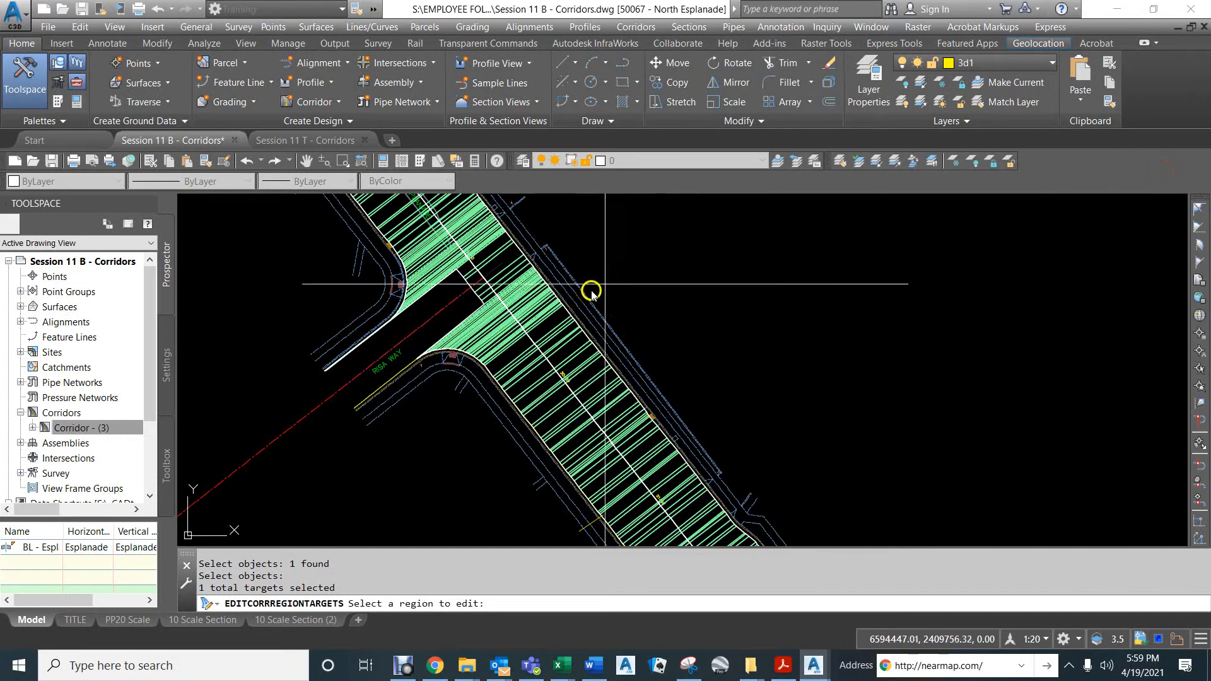
# Step: Edit the region's LeftLanes width target and select the curb feature line on the far side of the DeGarmo Park entrance
pyautogui.scroll(-2, 530, 327)
pyautogui.moveTo(721, 447)
pyautogui.mouseDown(button='middle')
pyautogui.moveTo(669, 309)
pyautogui.moveTo(613, 221)
pyautogui.mouseUp(button='middle')
pyautogui.moveTo(711, 372)
pyautogui.mouseDown(button='middle')
pyautogui.moveTo(685, 331)
pyautogui.moveTo(668, 355)
pyautogui.mouseUp(button='middle')
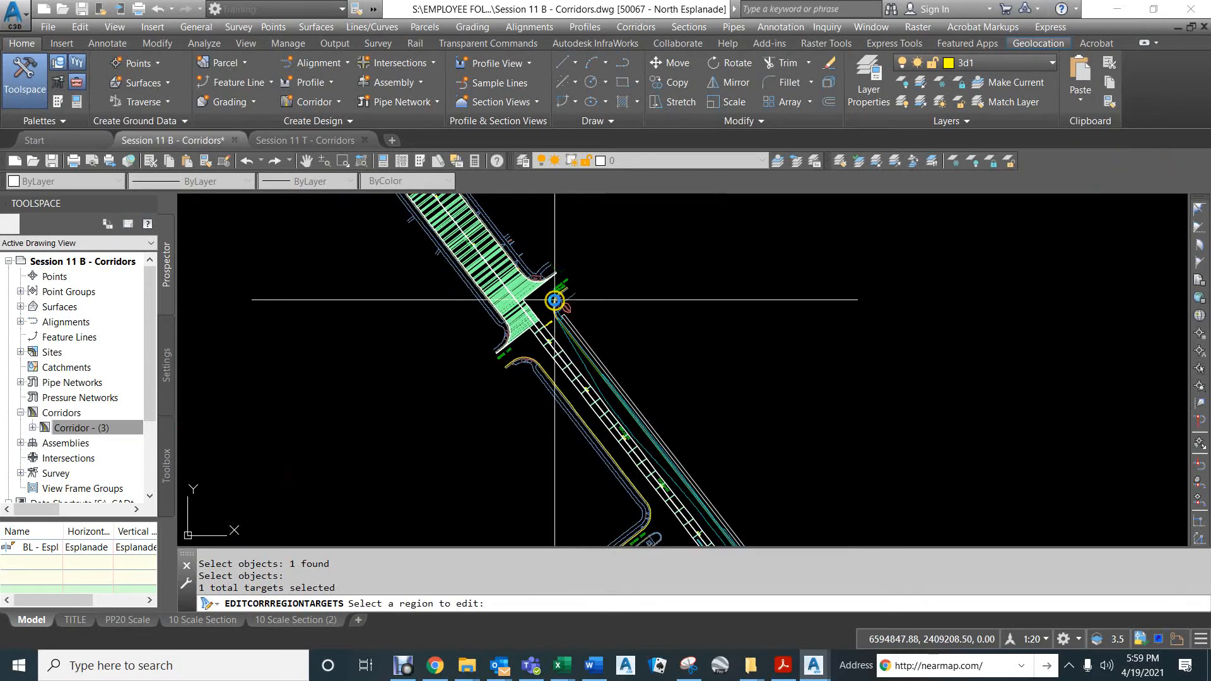
pyautogui.scroll(3, 534, 320)
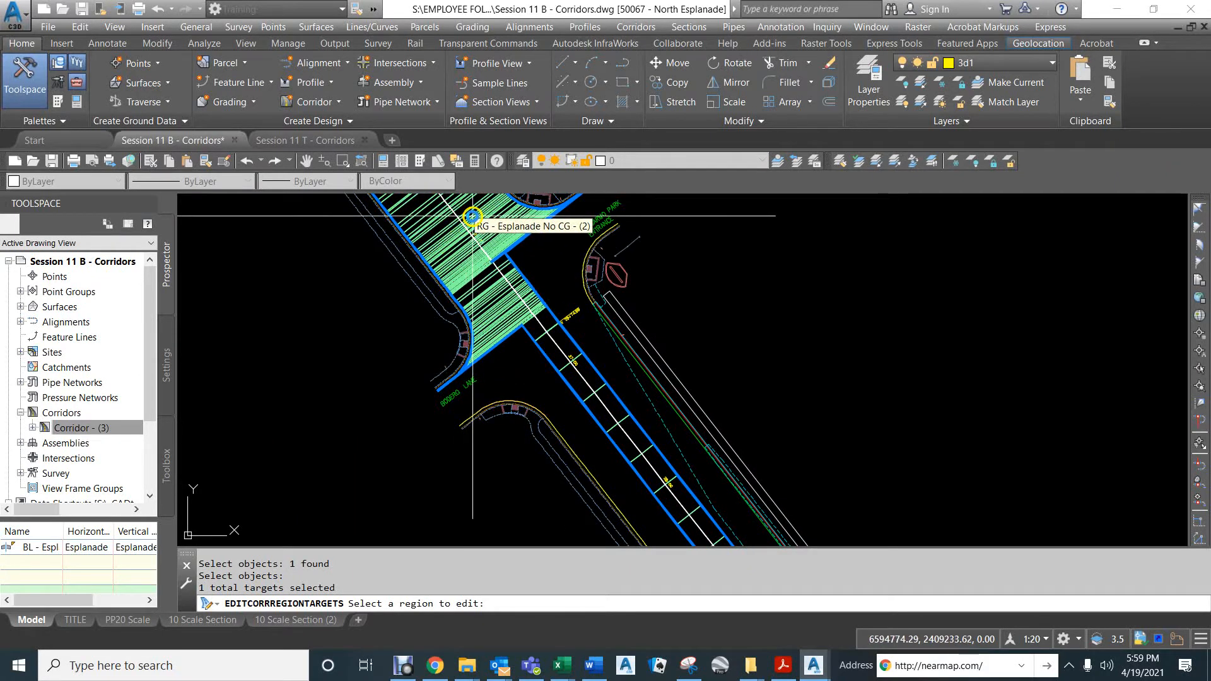
pyautogui.click(465, 253)
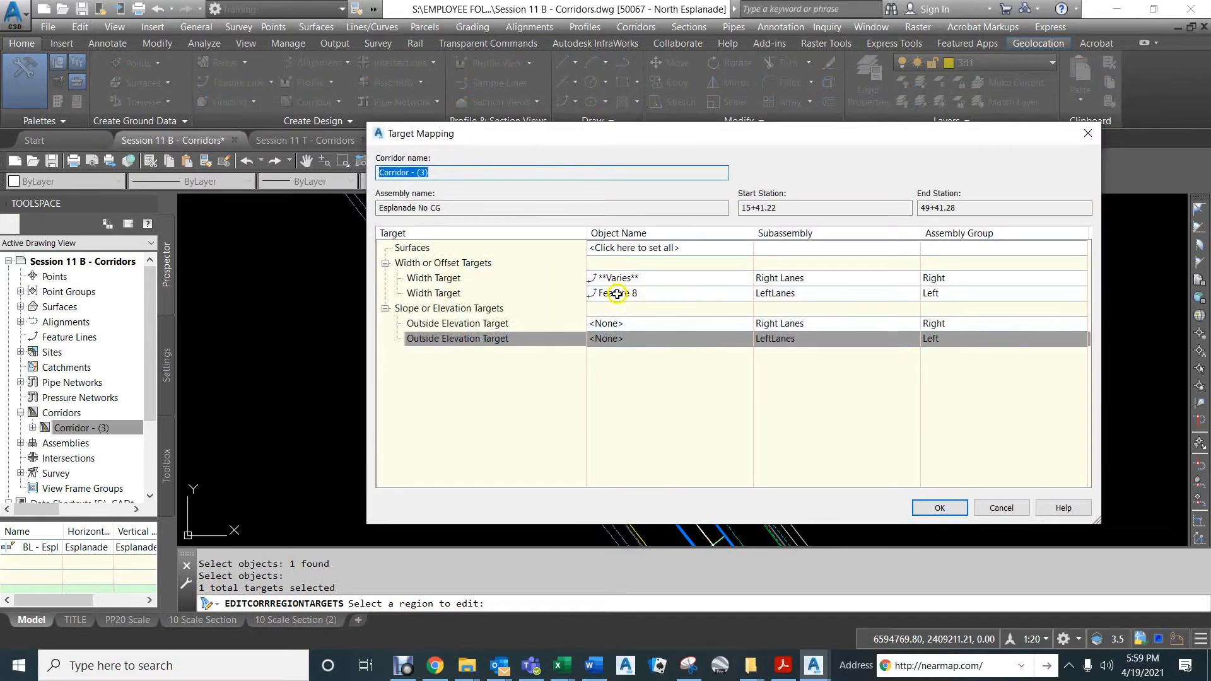
pyautogui.click(651, 293)
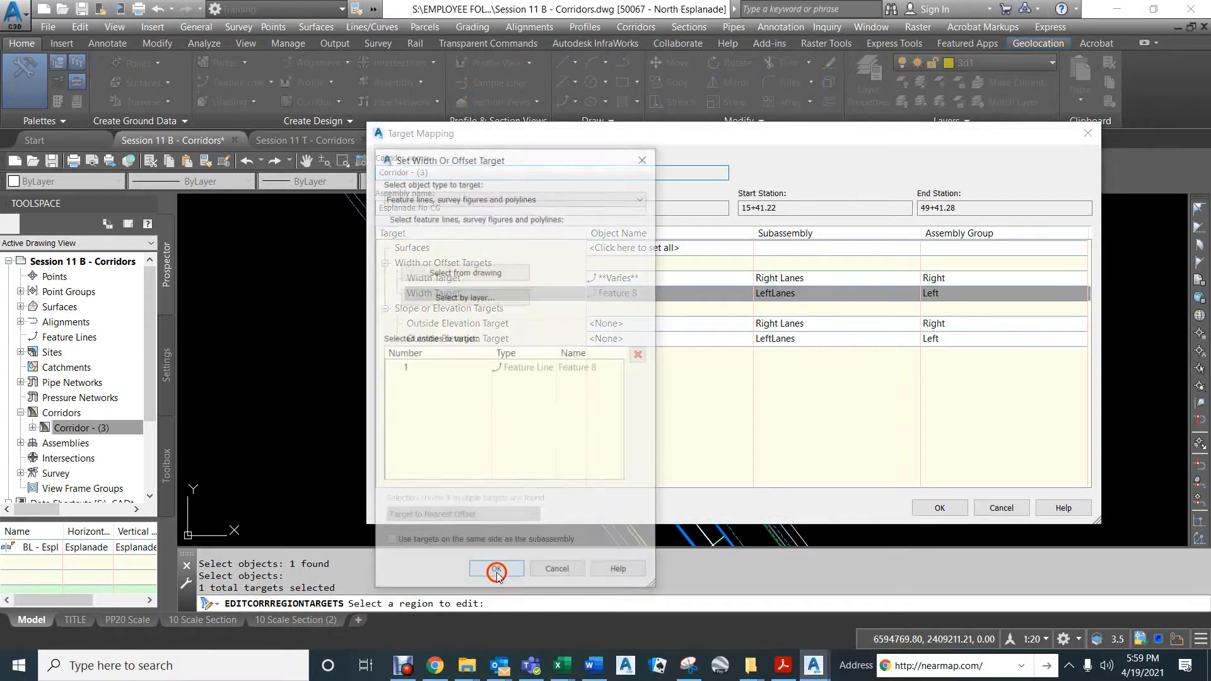
pyautogui.click(461, 271)
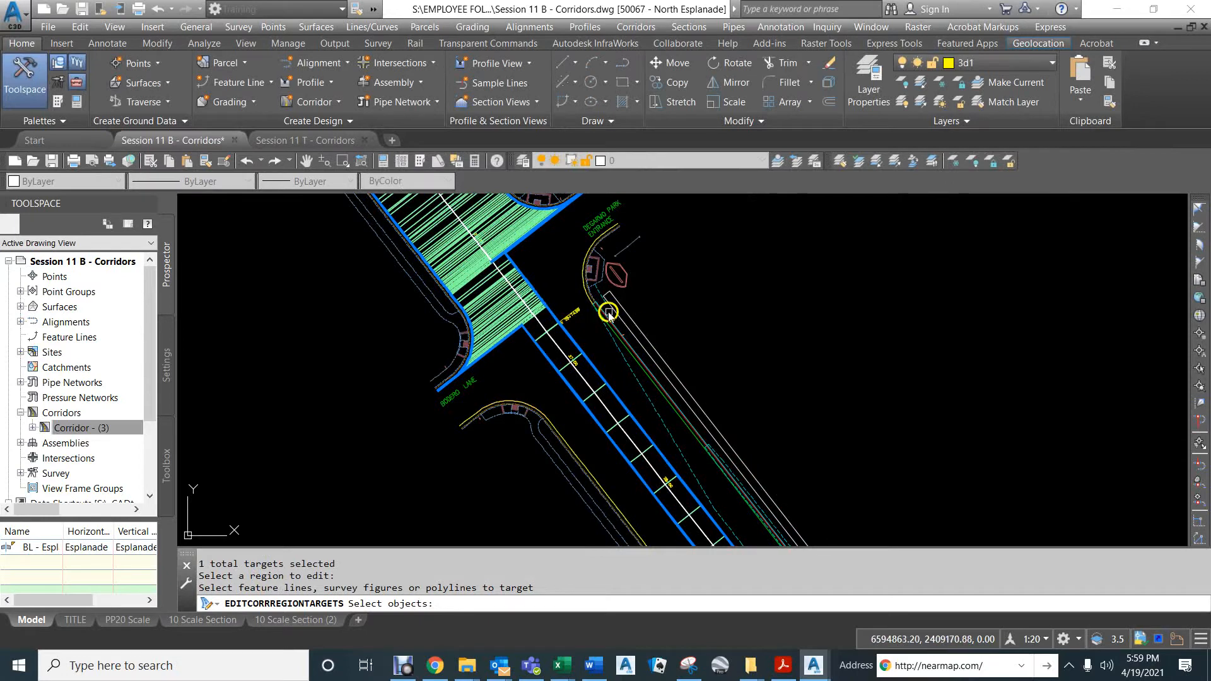
pyautogui.click(584, 295)
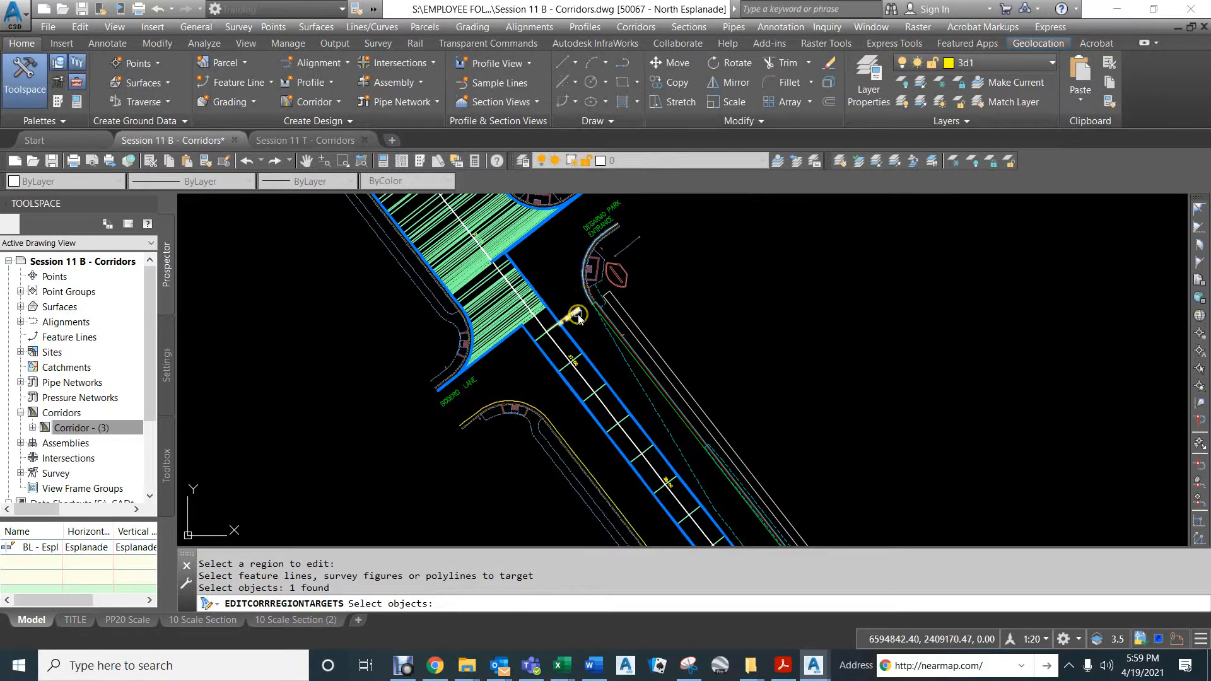
# Step: Add the left-side curb feature line near the corridor's far end, beyond the stretch without curb, to the LeftLanes target selection
pyautogui.scroll(-3, 602, 329)
pyautogui.moveTo(811, 486); pyautogui.dragTo(662, 276, button='middle')
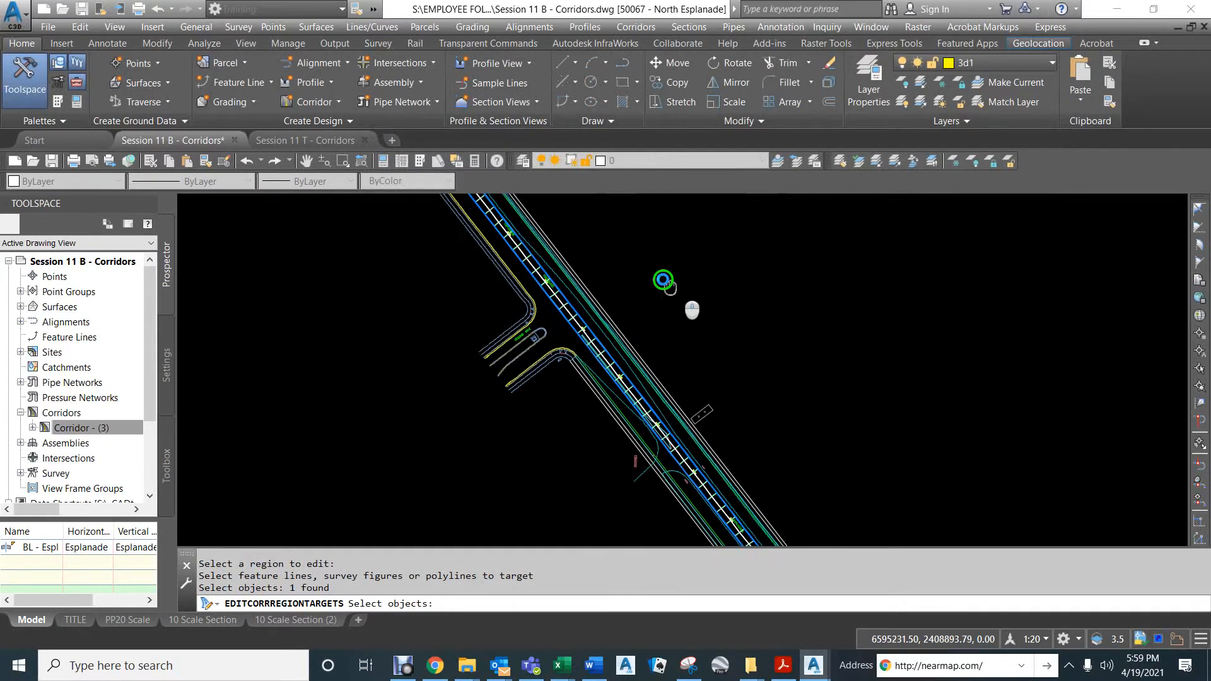
pyautogui.moveTo(800, 475); pyautogui.dragTo(667, 262, button='middle')
pyautogui.moveTo(795, 458)
pyautogui.mouseDown(button='middle')
pyautogui.moveTo(684, 281)
pyautogui.moveTo(717, 376)
pyautogui.moveTo(687, 330)
pyautogui.moveTo(749, 354)
pyautogui.mouseUp(button='middle')
pyautogui.scroll(5, 735, 358)
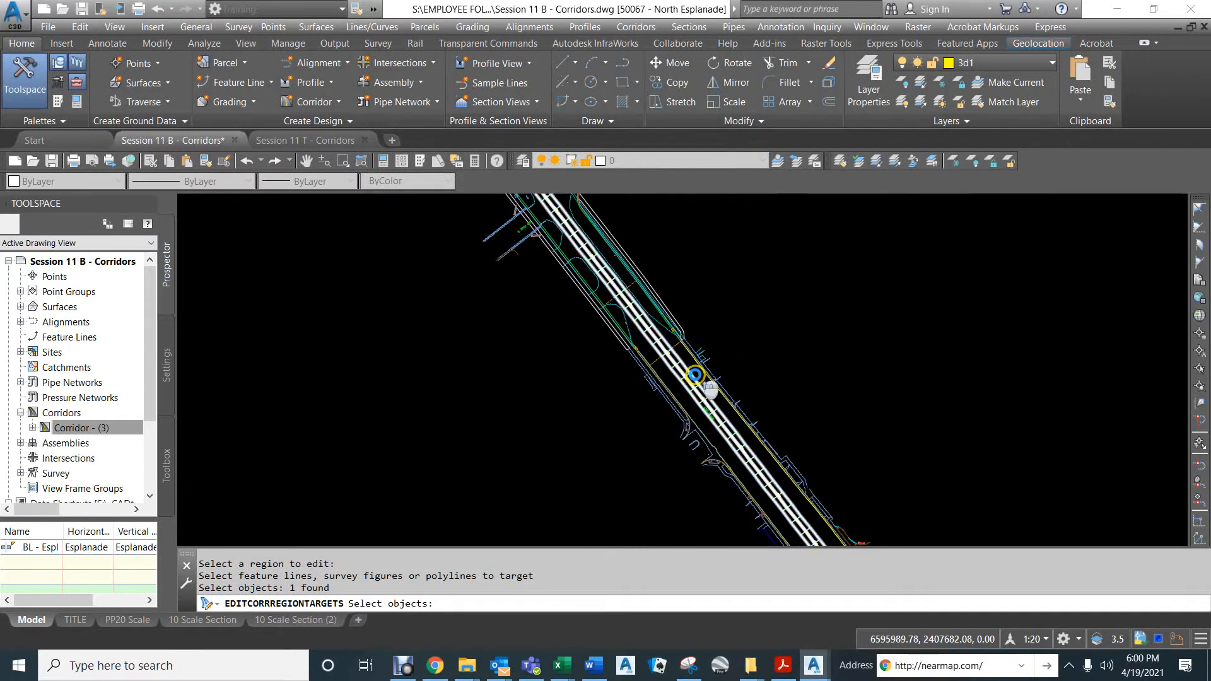
pyautogui.click(708, 331)
pyautogui.scroll(-6, 750, 301)
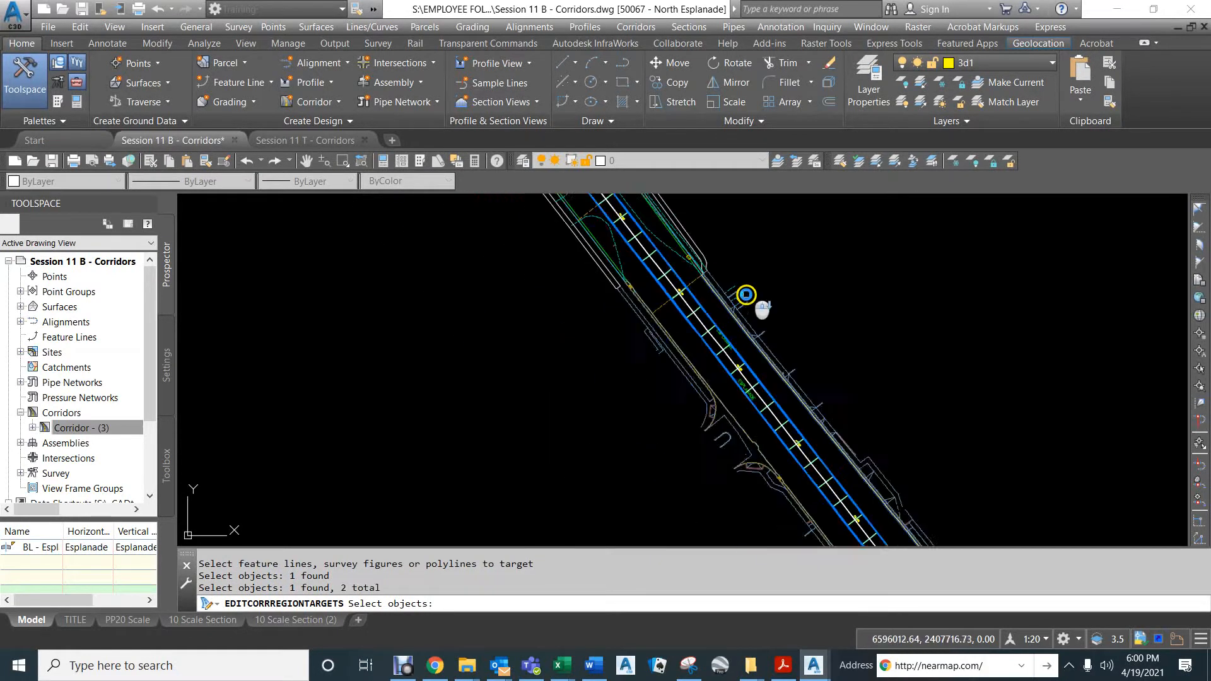
pyautogui.scroll(6, 827, 389)
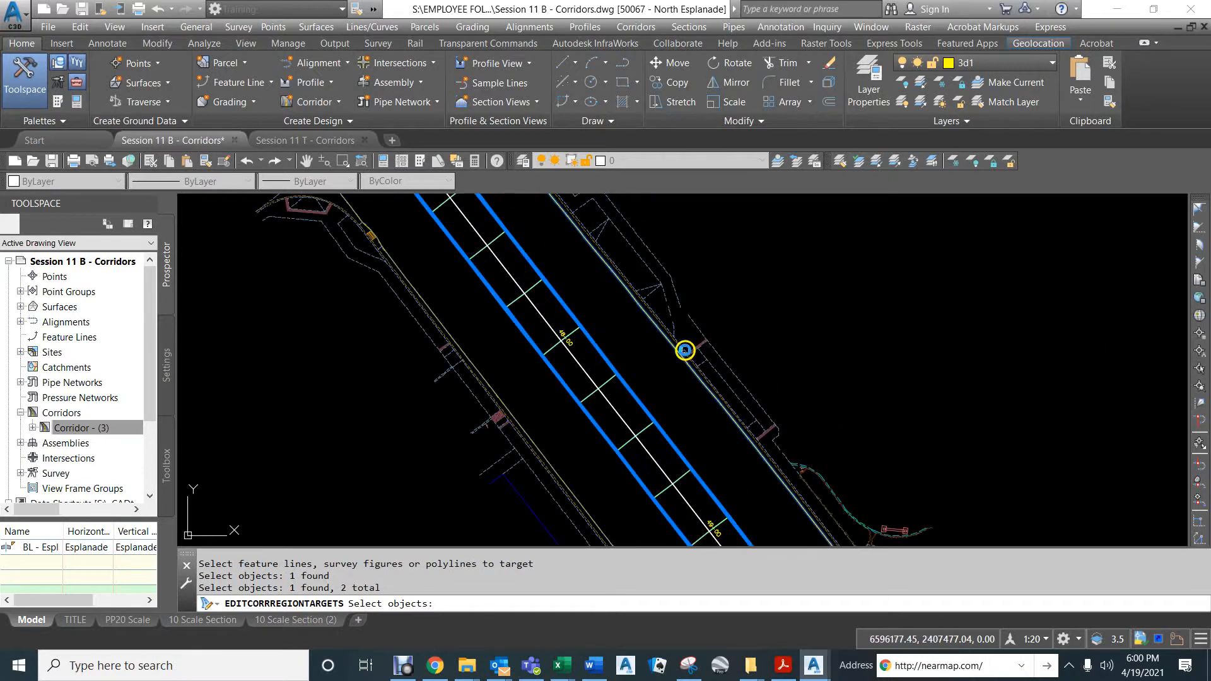
# Step: Name the selected feature lines with the default name template, apply the LeftLanes targets and dismiss the event viewer
pyautogui.press('Return')
pyautogui.click(512, 294)
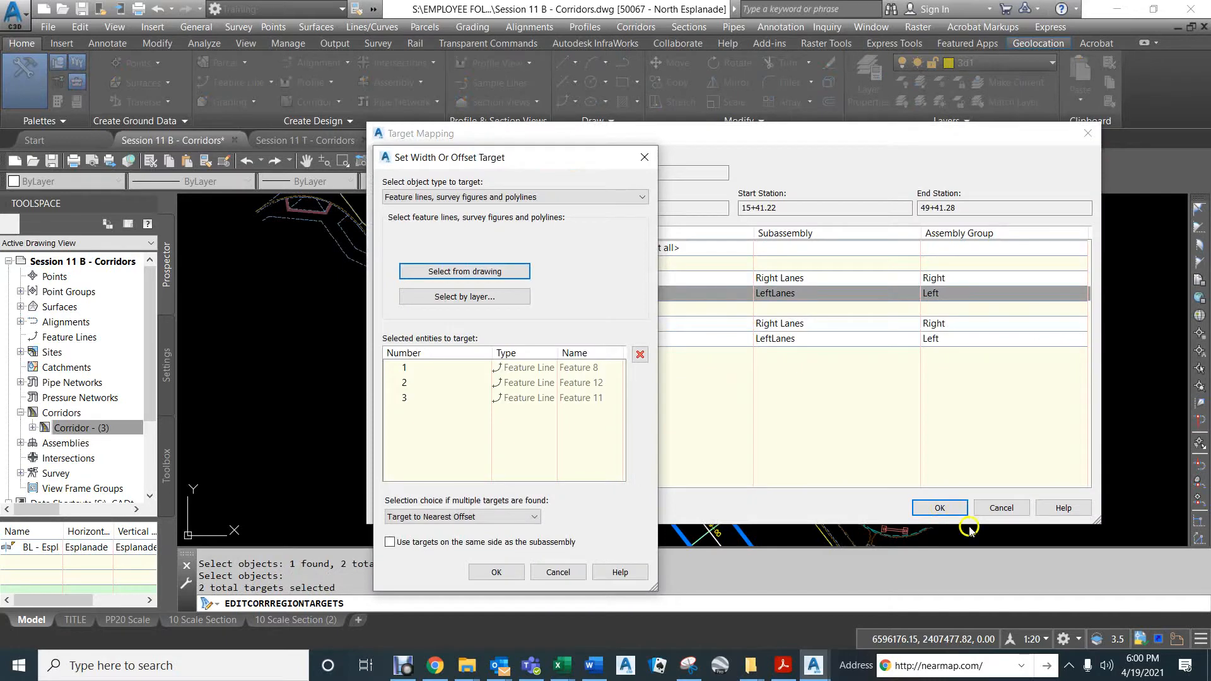
pyautogui.click(503, 574)
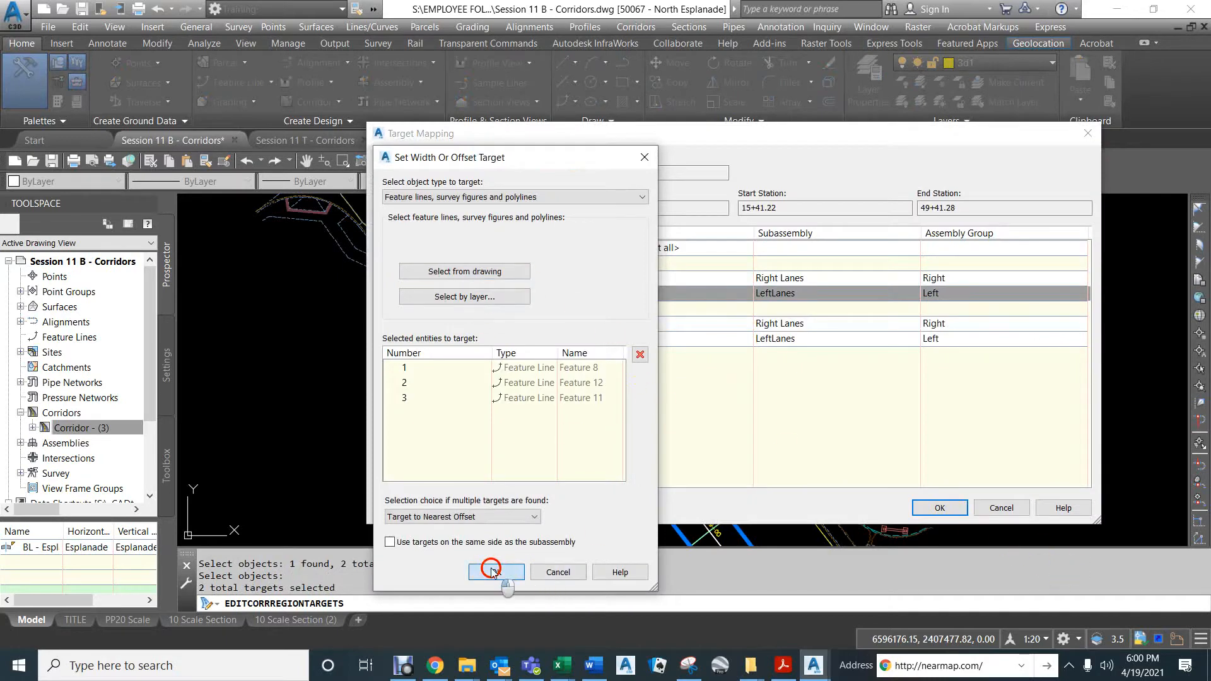
pyautogui.click(941, 507)
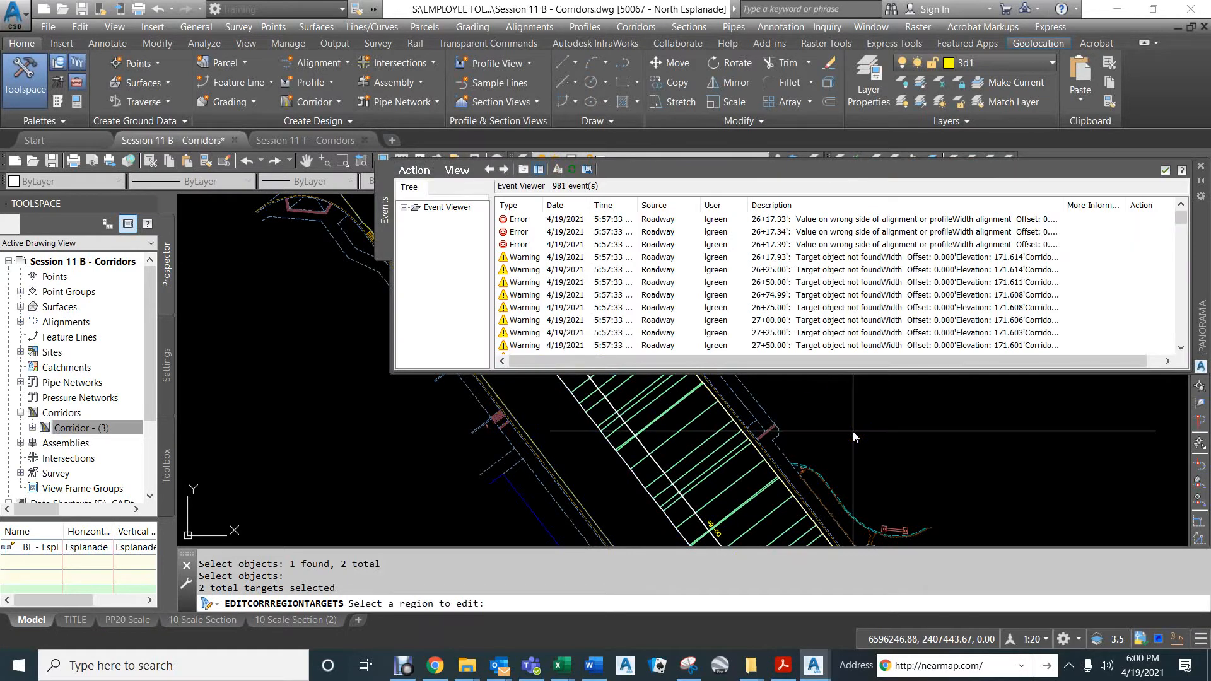
pyautogui.click(1166, 170)
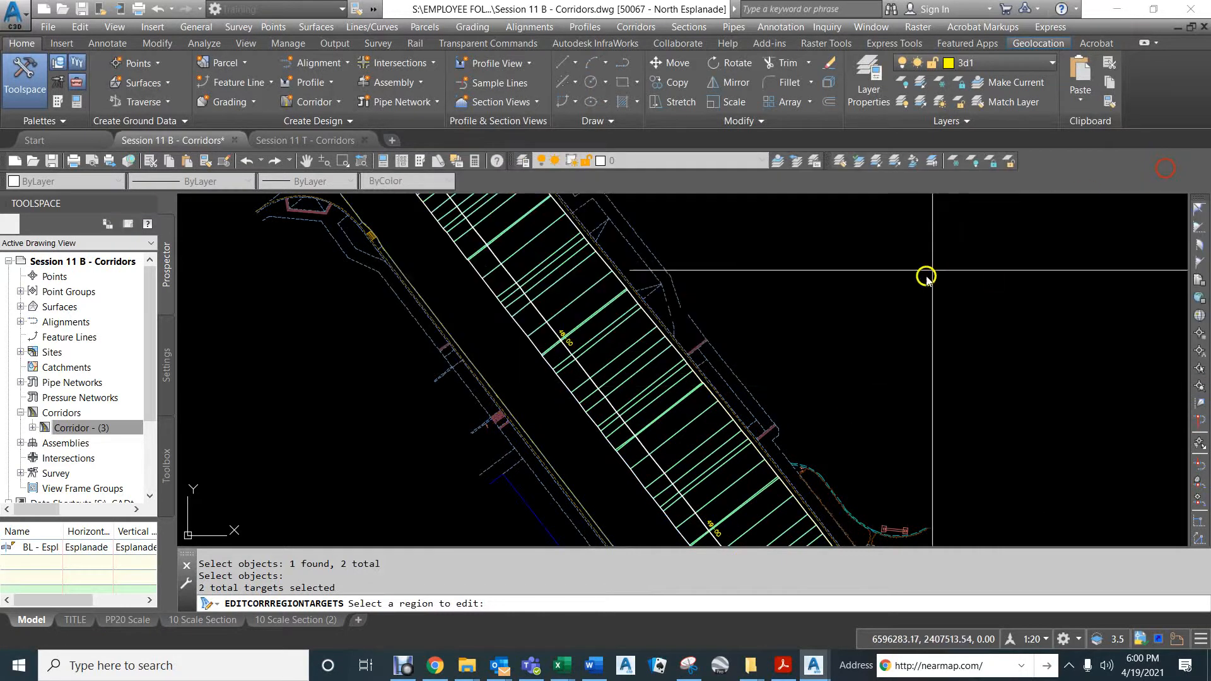
# Step: Edit the region's Right Lanes width target and select the curb feature line on the far side of Bodero Lane from the drawing
pyautogui.scroll(-5, 703, 378)
pyautogui.moveTo(535, 255); pyautogui.dragTo(636, 463, button='middle')
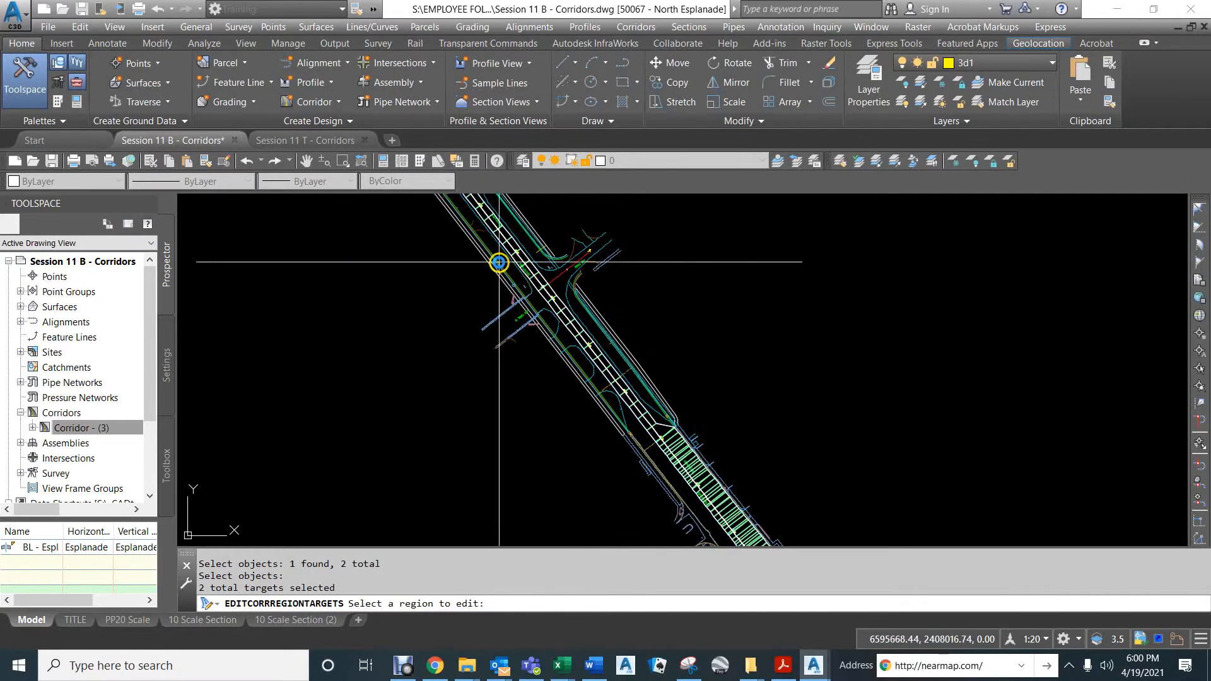
pyautogui.moveTo(495, 263); pyautogui.dragTo(692, 562, button='middle')
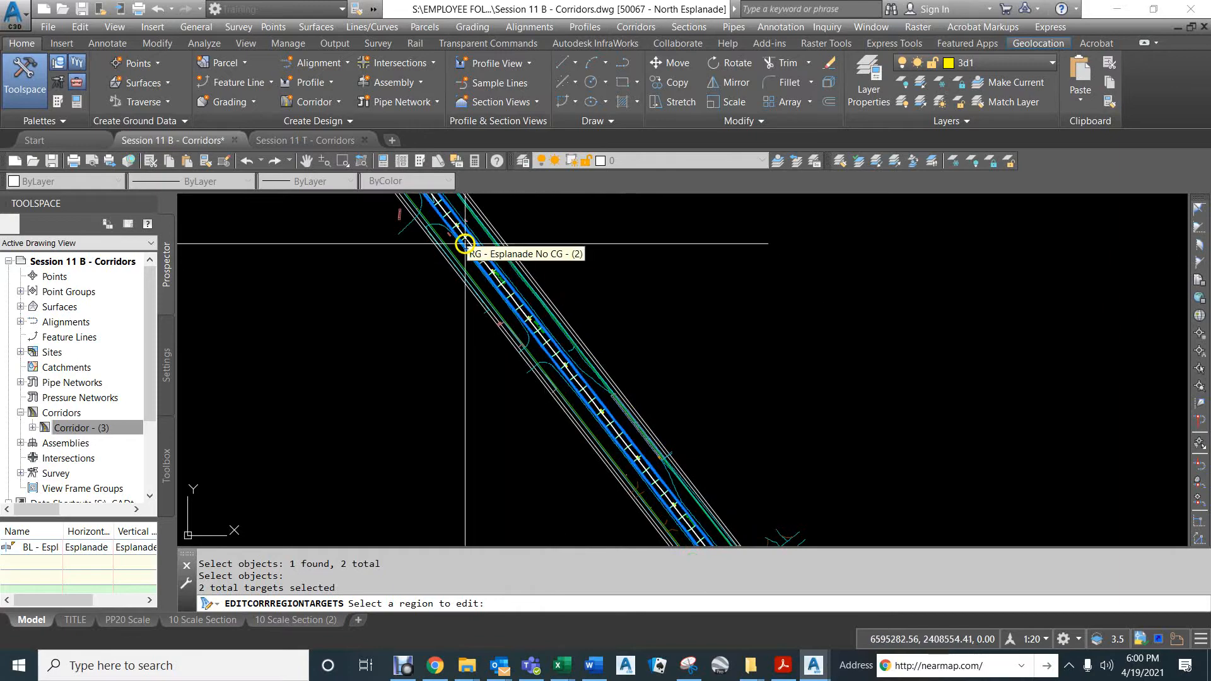
pyautogui.moveTo(464, 244); pyautogui.dragTo(752, 570, button='middle')
pyautogui.moveTo(462, 279); pyautogui.dragTo(524, 400, button='middle')
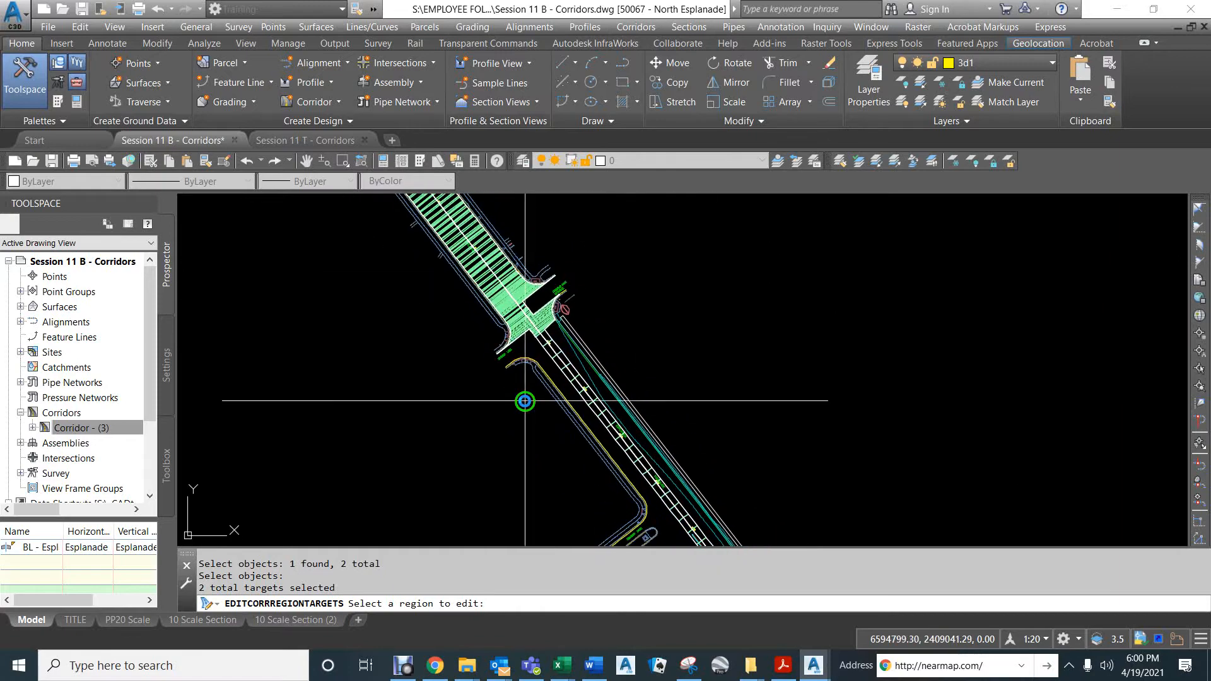
pyautogui.scroll(6, 556, 336)
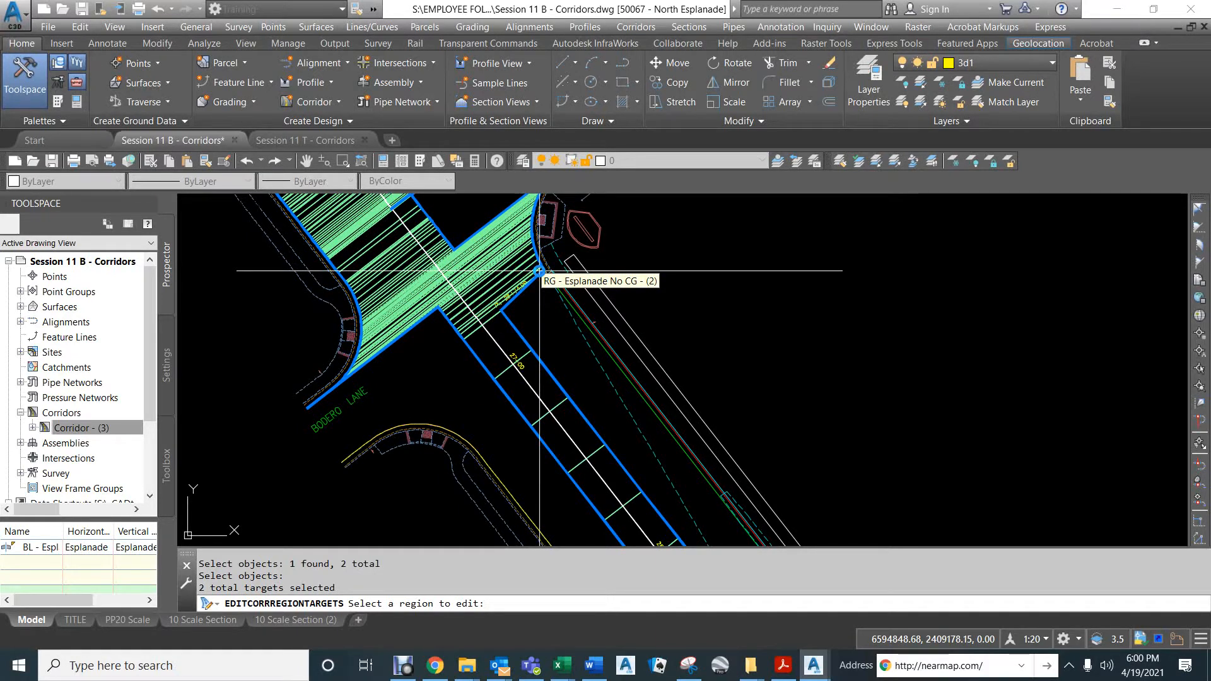
pyautogui.click(406, 276)
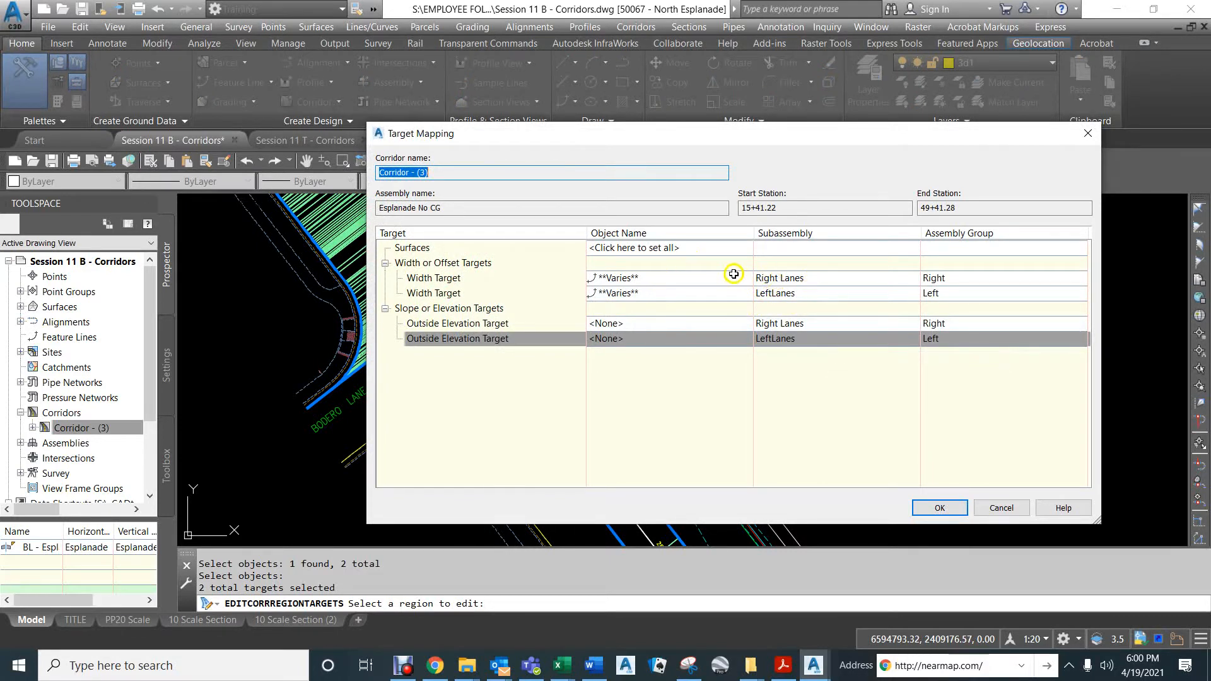
pyautogui.click(701, 278)
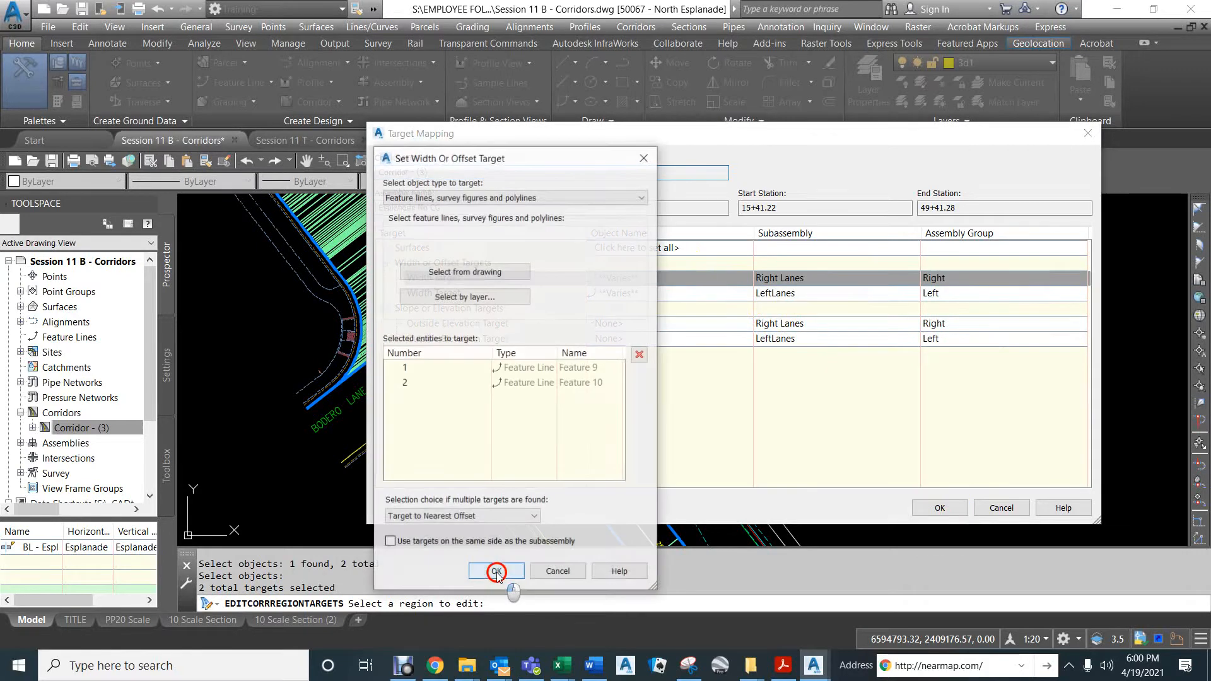
pyautogui.click(449, 273)
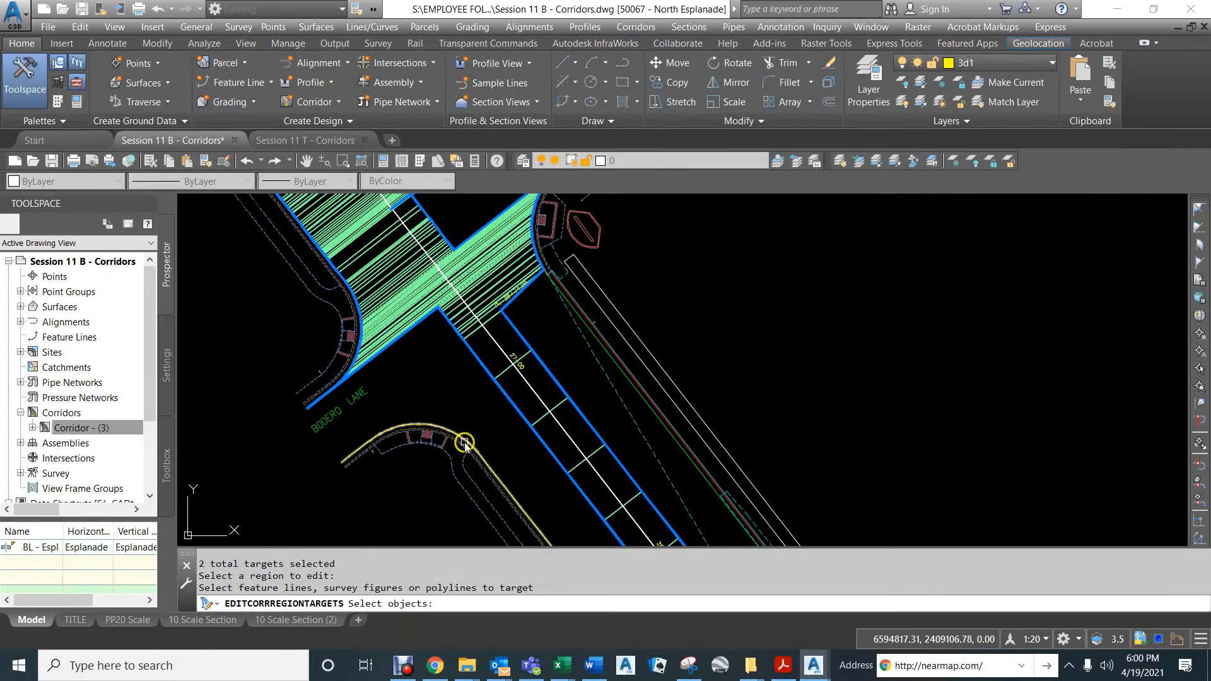
pyautogui.click(469, 440)
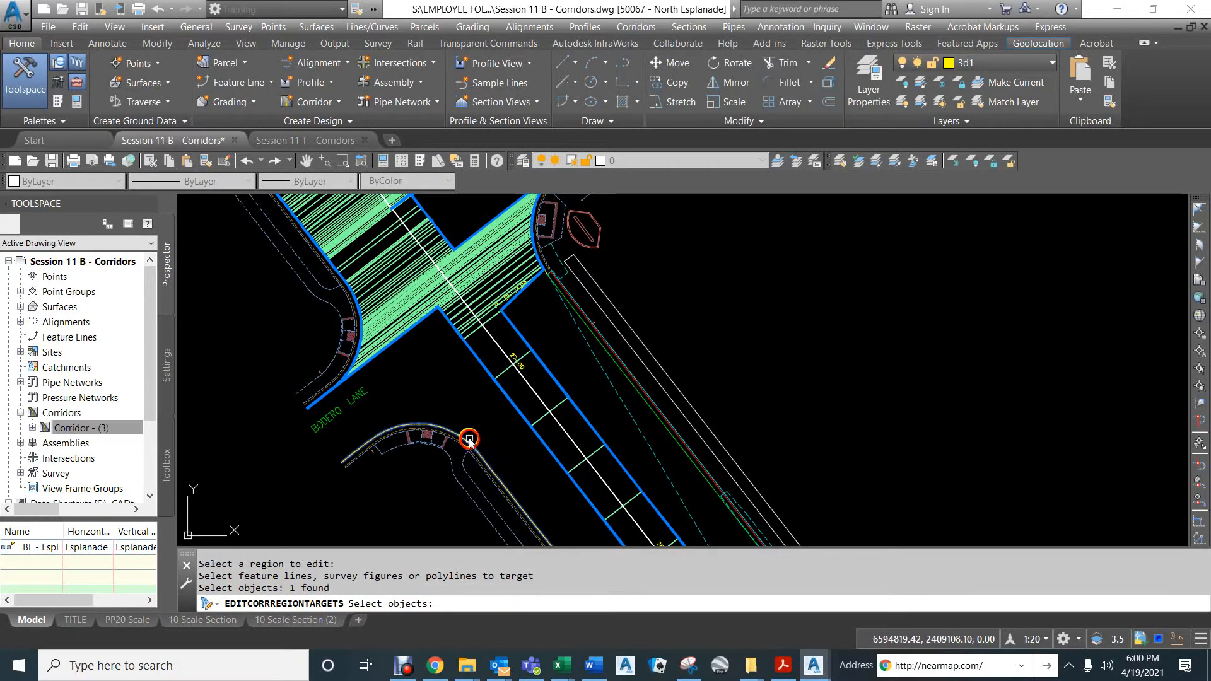
# Step: Add the curb feature line on the far side of Degarmo Drive to the Right Lanes target selection
pyautogui.scroll(-10, 459, 395)
pyautogui.scroll(8, 528, 473)
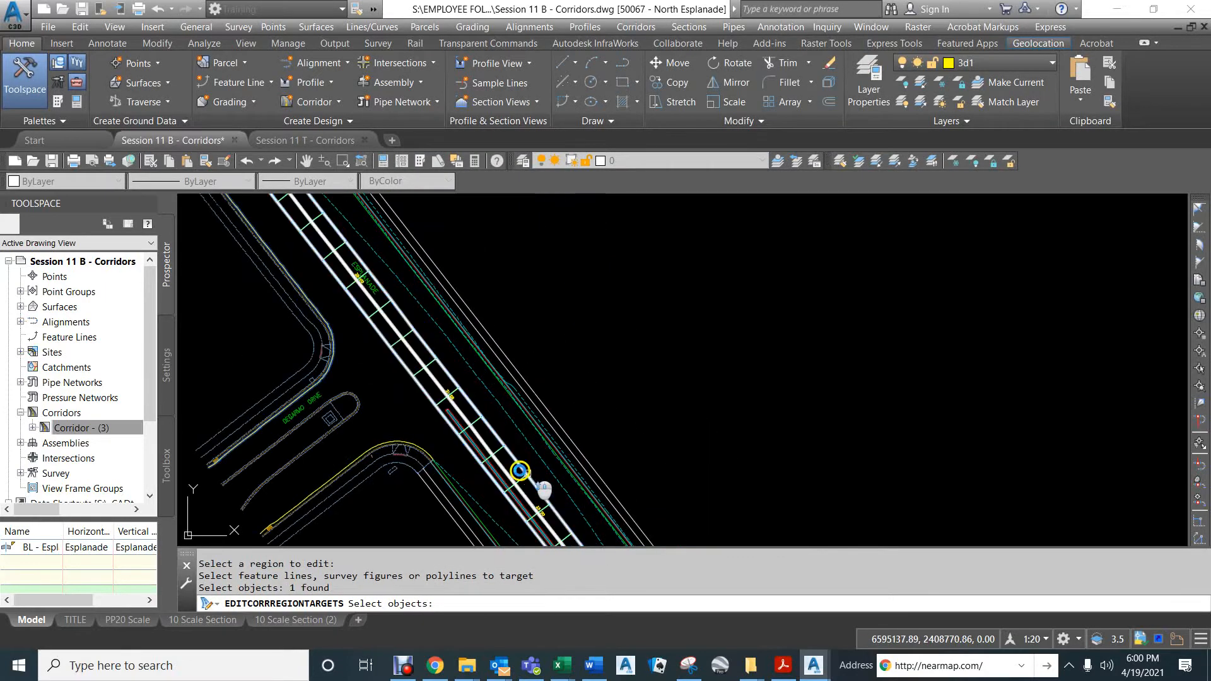
pyautogui.click(424, 450)
# Step: Add the curb feature line on the same side running to Eaton Road to the Right Lanes target selection
pyautogui.moveTo(459, 451); pyautogui.dragTo(392, 233, button='middle')
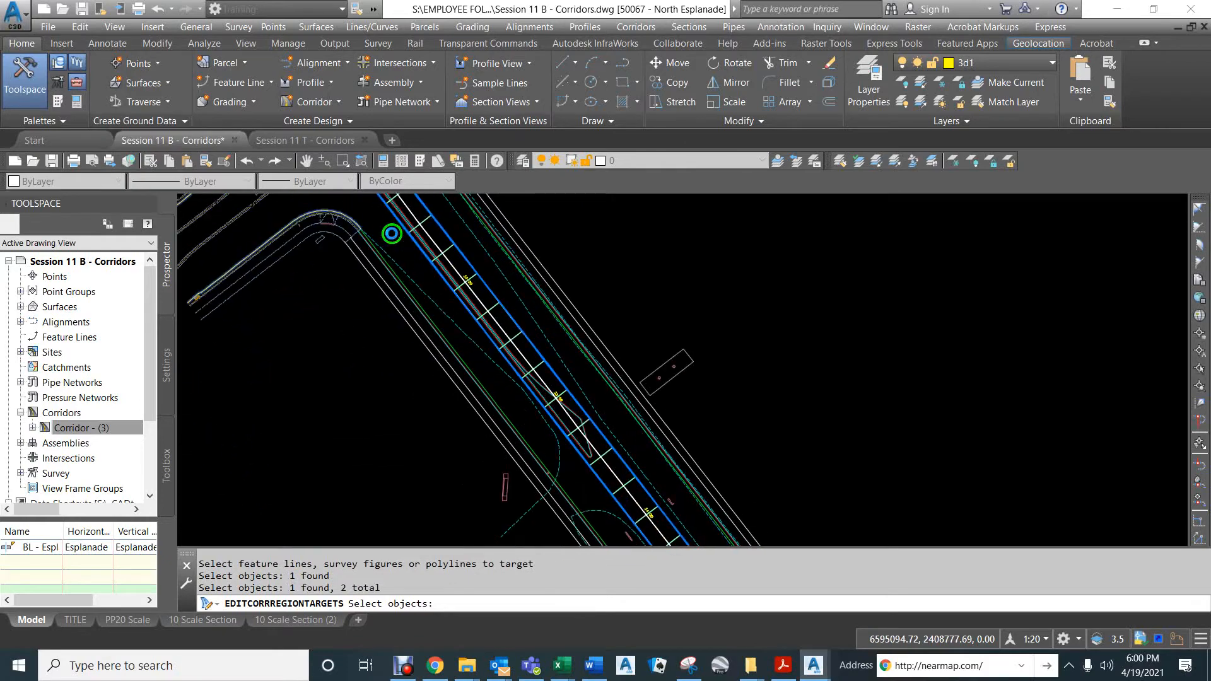
pyautogui.scroll(-4, 422, 301)
pyautogui.moveTo(632, 510); pyautogui.dragTo(507, 272, button='middle')
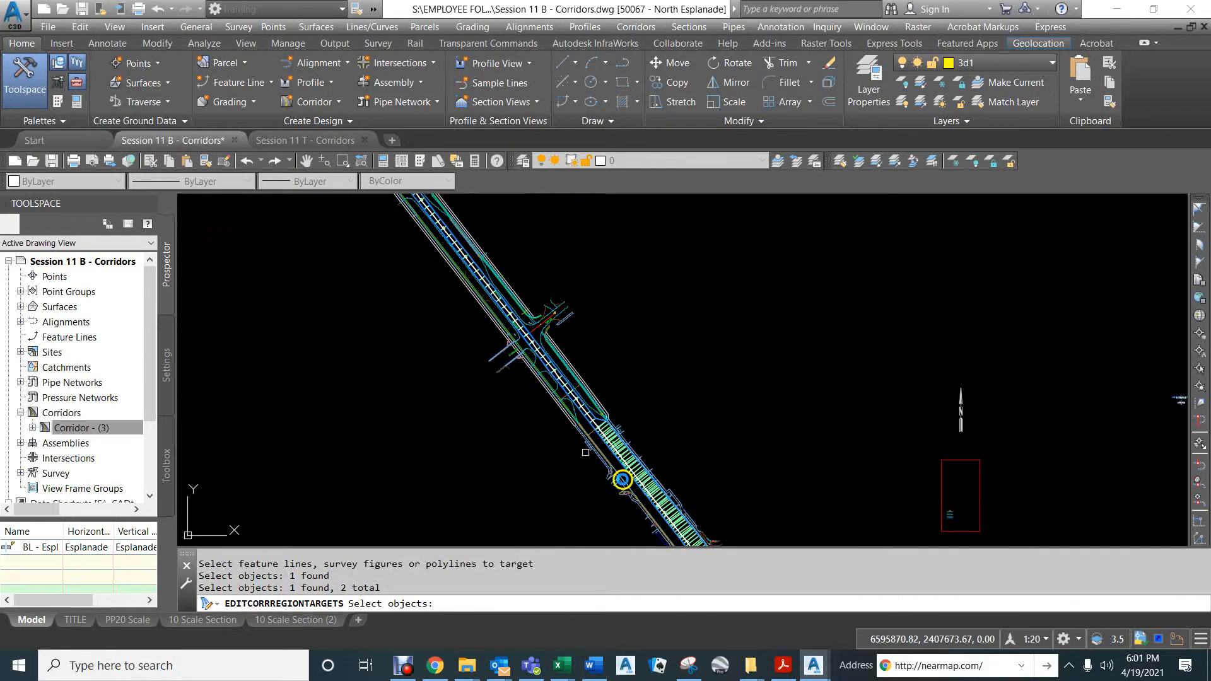
pyautogui.scroll(5, 622, 479)
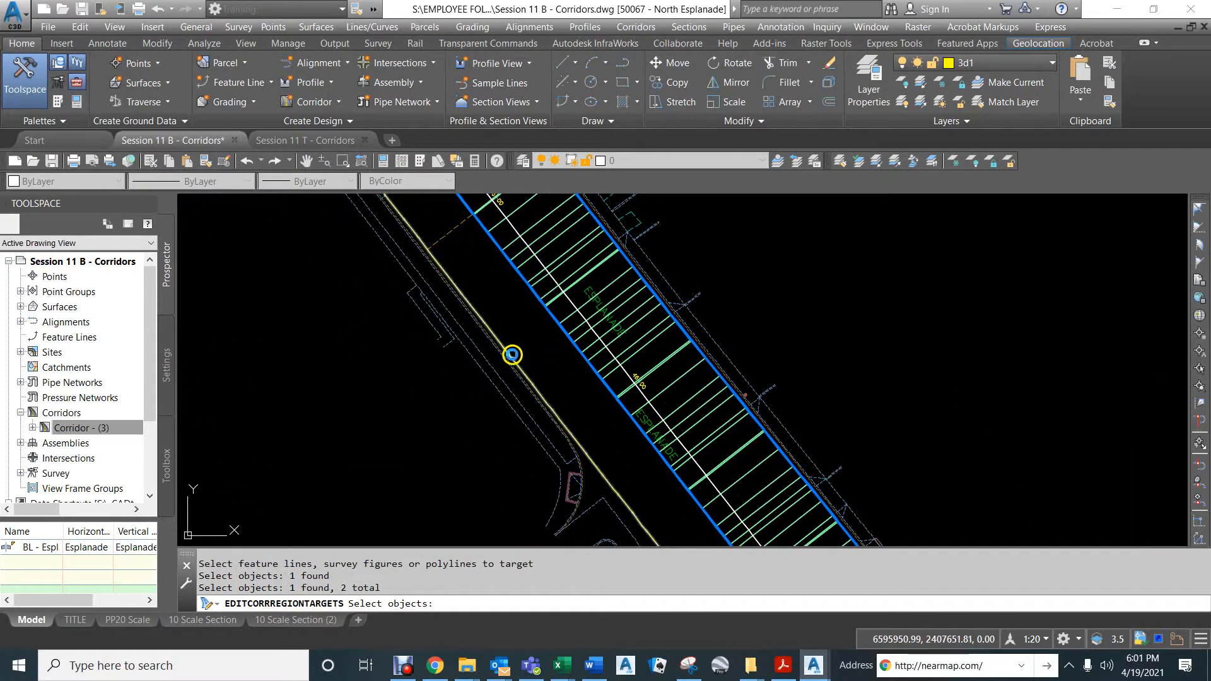
pyautogui.click(529, 351)
pyautogui.scroll(-5, 618, 459)
pyautogui.scroll(5, 618, 459)
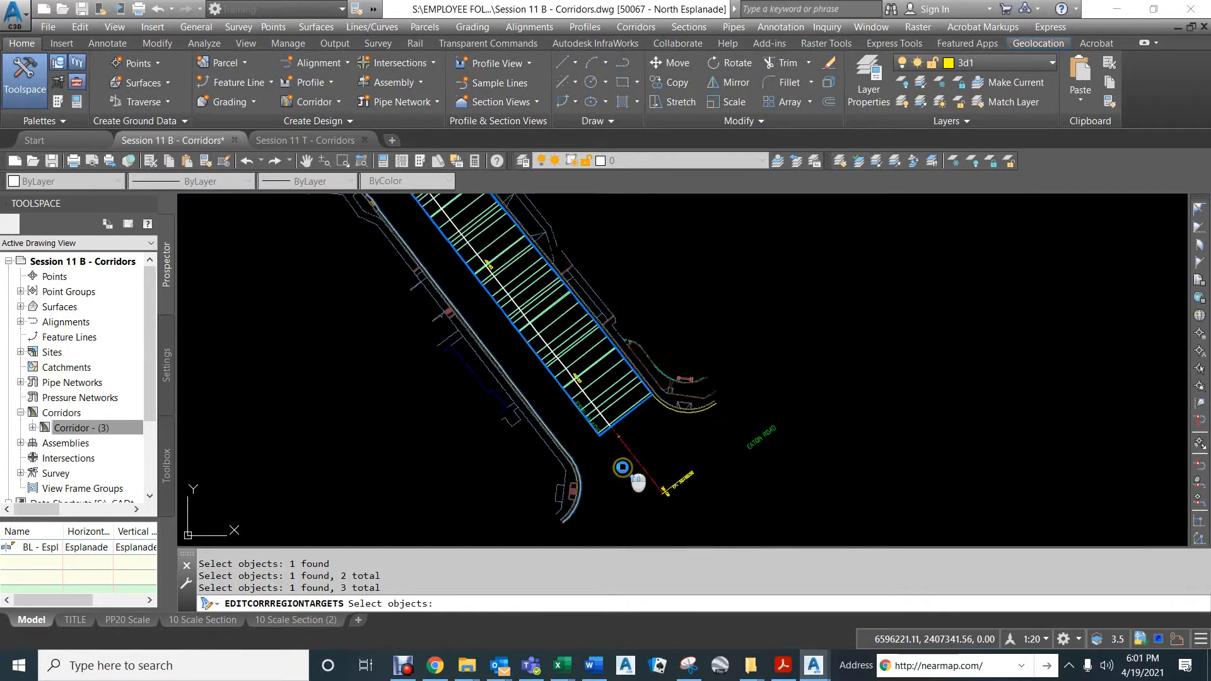
# Step: Name the selected feature lines with the default name template, apply the Right Lanes targets and dismiss the event viewer
pyautogui.rightClick(538, 400)
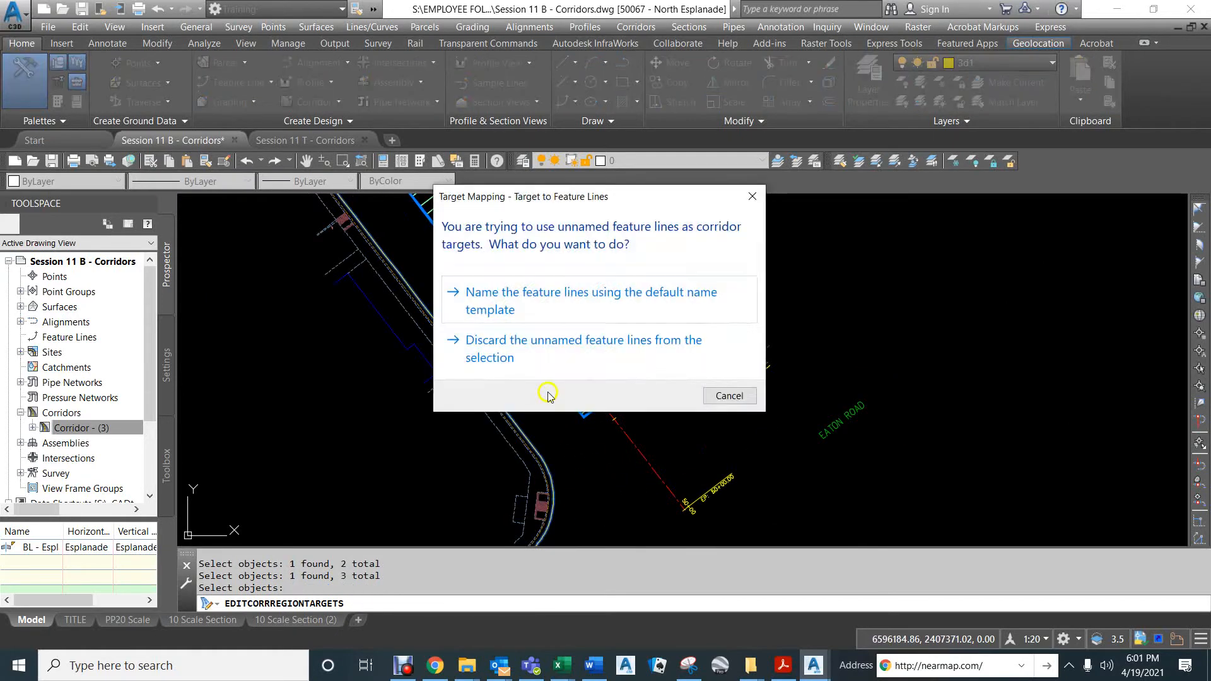
pyautogui.click(516, 291)
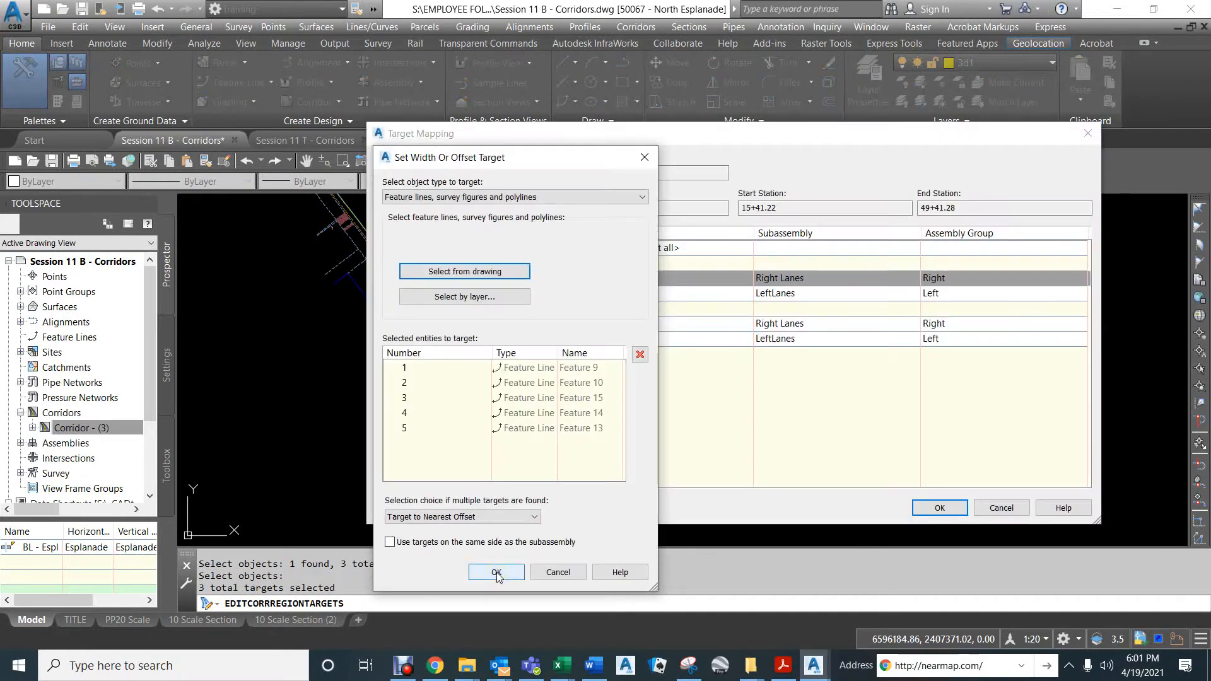
pyautogui.click(497, 572)
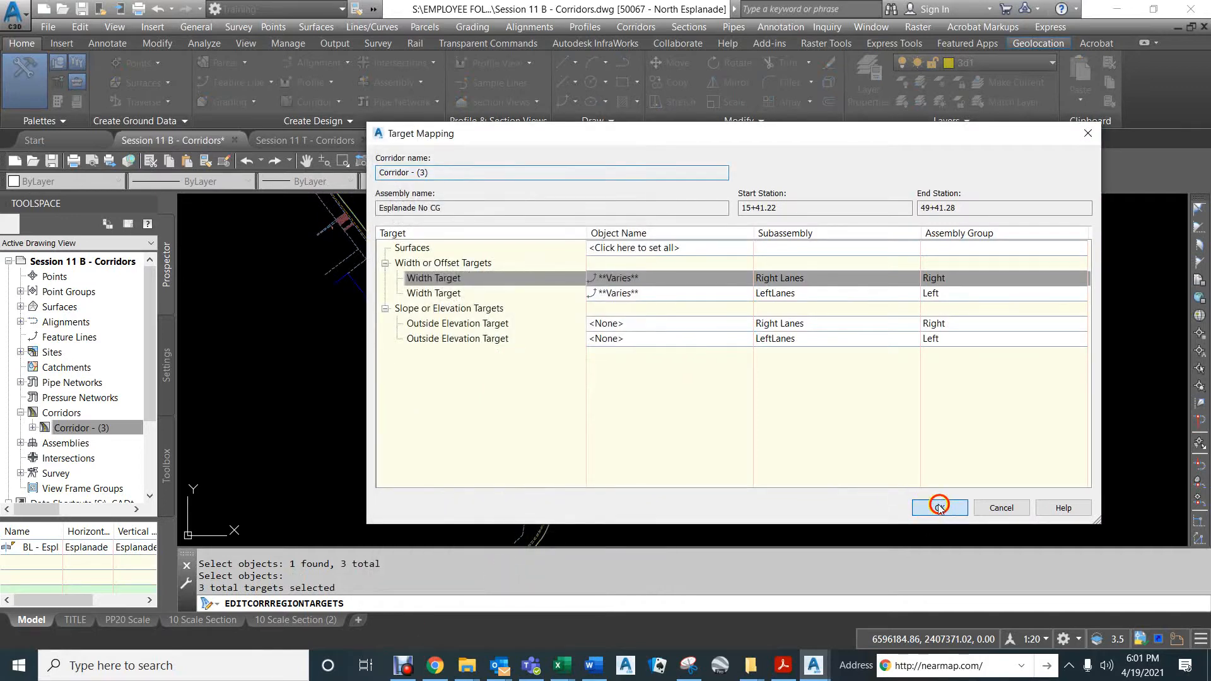
pyautogui.click(940, 508)
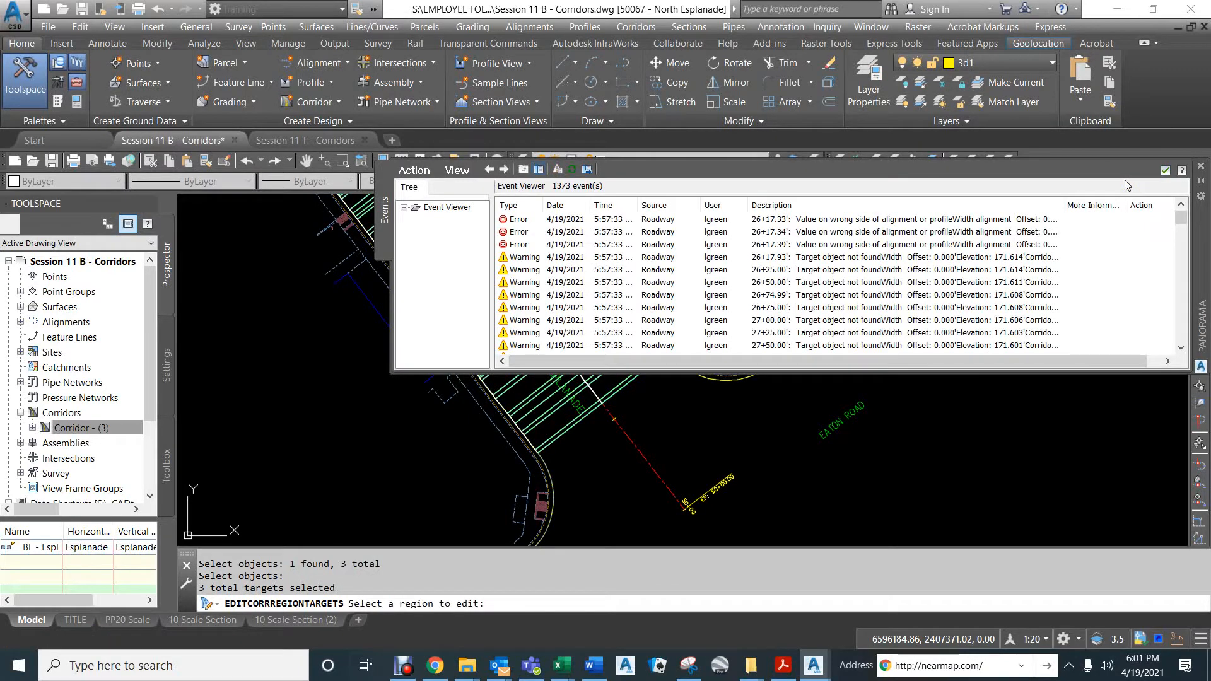
pyautogui.click(1166, 172)
# Step: Examine the rebuilt corridor from Eaton Road back past Bodero Lane, checking how its edges follow the curb lines
pyautogui.scroll(-5, 571, 429)
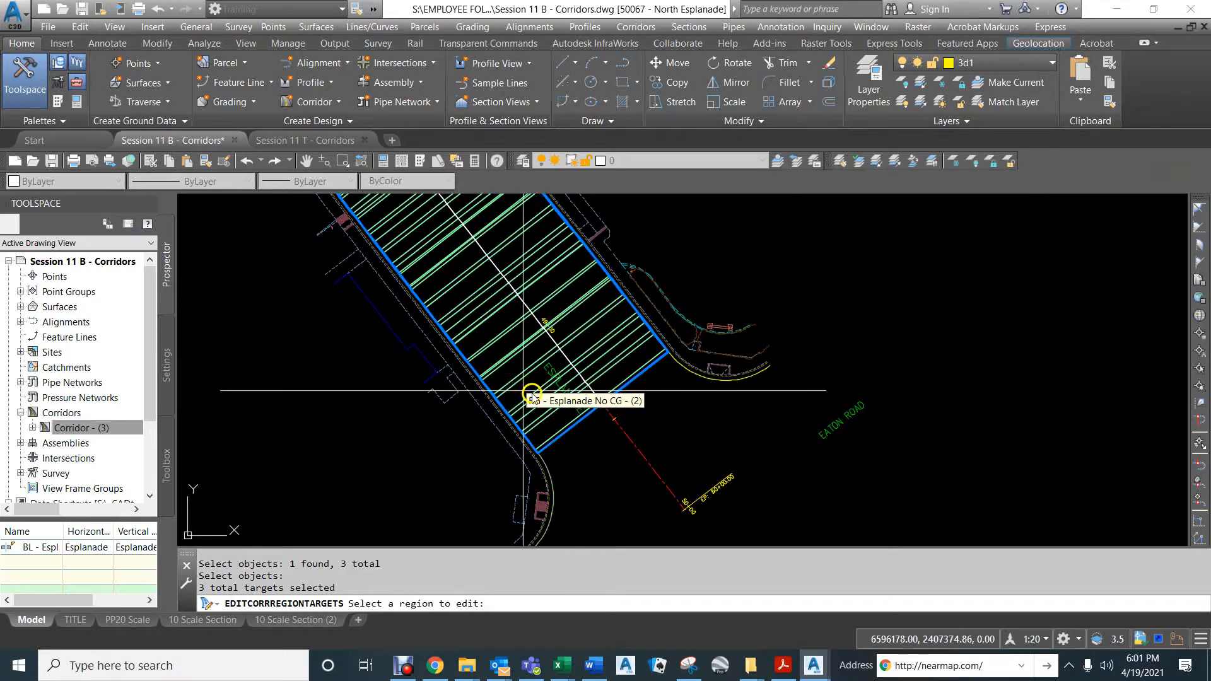
pyautogui.moveTo(342, 244); pyautogui.dragTo(494, 465, button='middle')
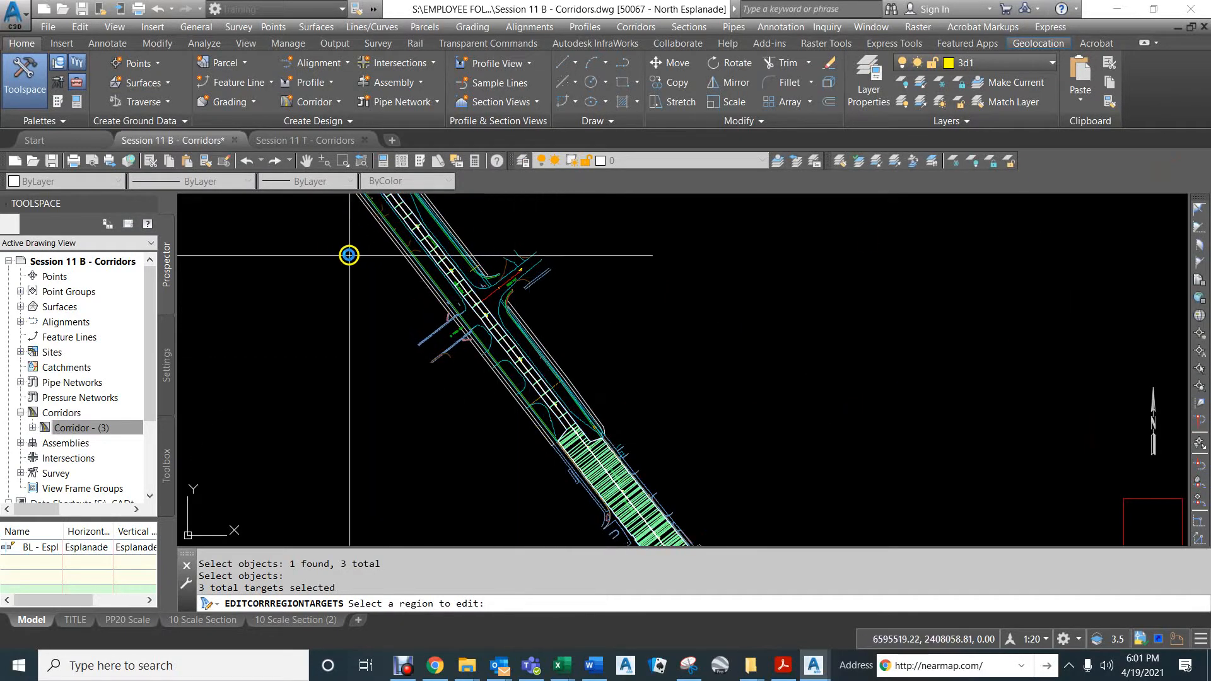
pyautogui.scroll(3, 351, 271)
pyautogui.moveTo(325, 221); pyautogui.dragTo(522, 508, button='middle')
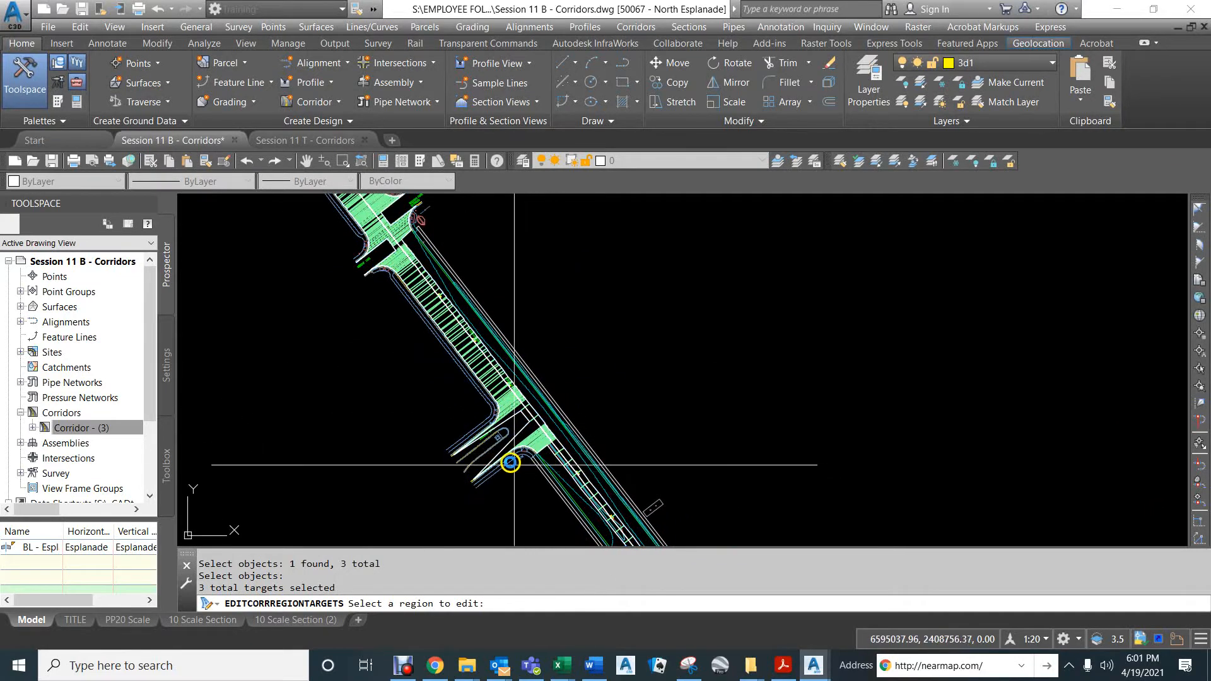
pyautogui.moveTo(356, 306); pyautogui.dragTo(422, 499, button='middle')
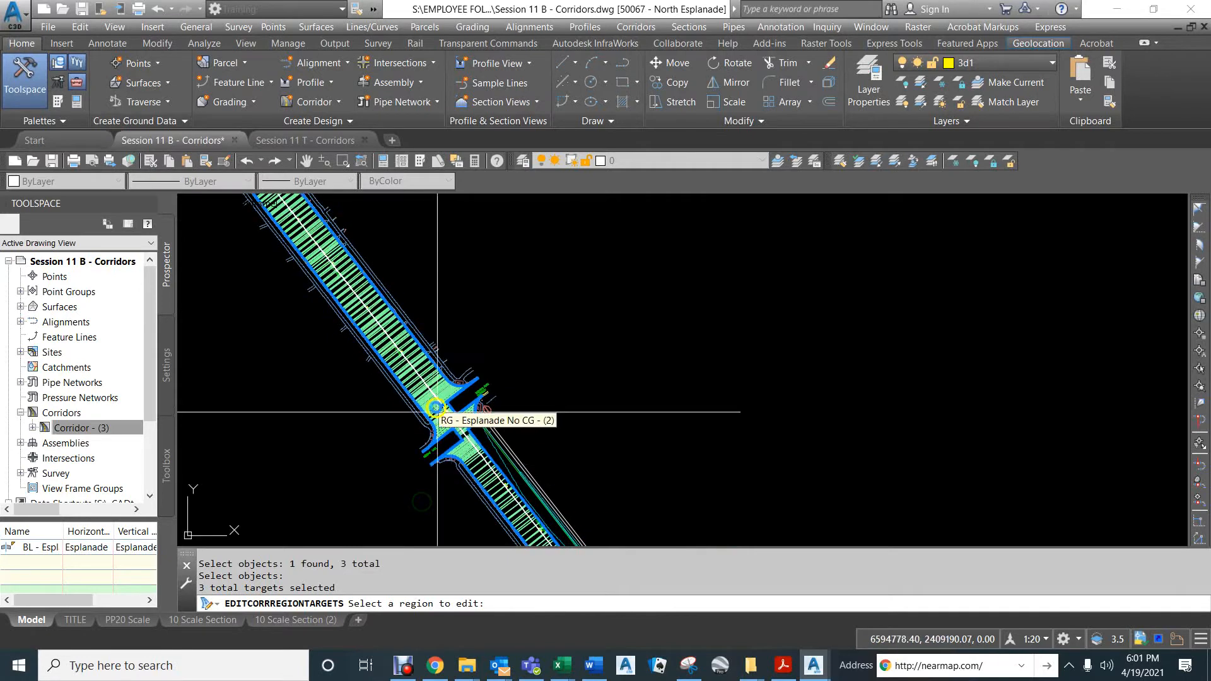
pyautogui.moveTo(345, 273); pyautogui.dragTo(536, 468, button='middle')
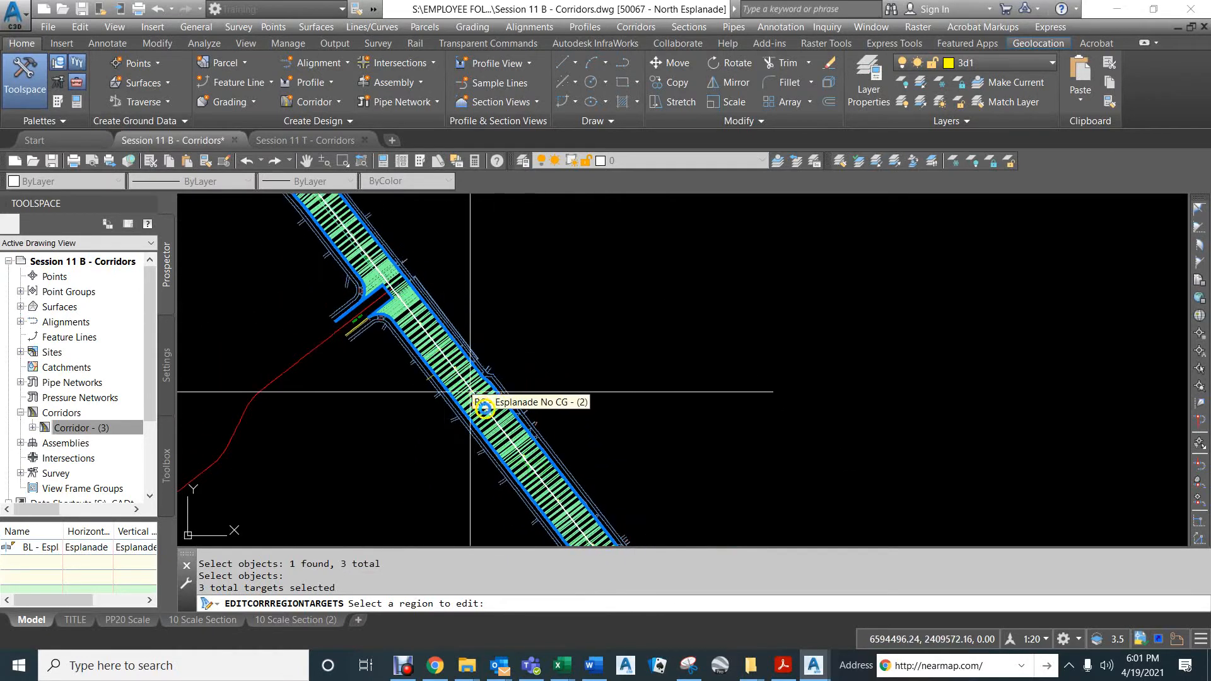
pyautogui.scroll(5, 492, 416)
pyautogui.scroll(4, 480, 259)
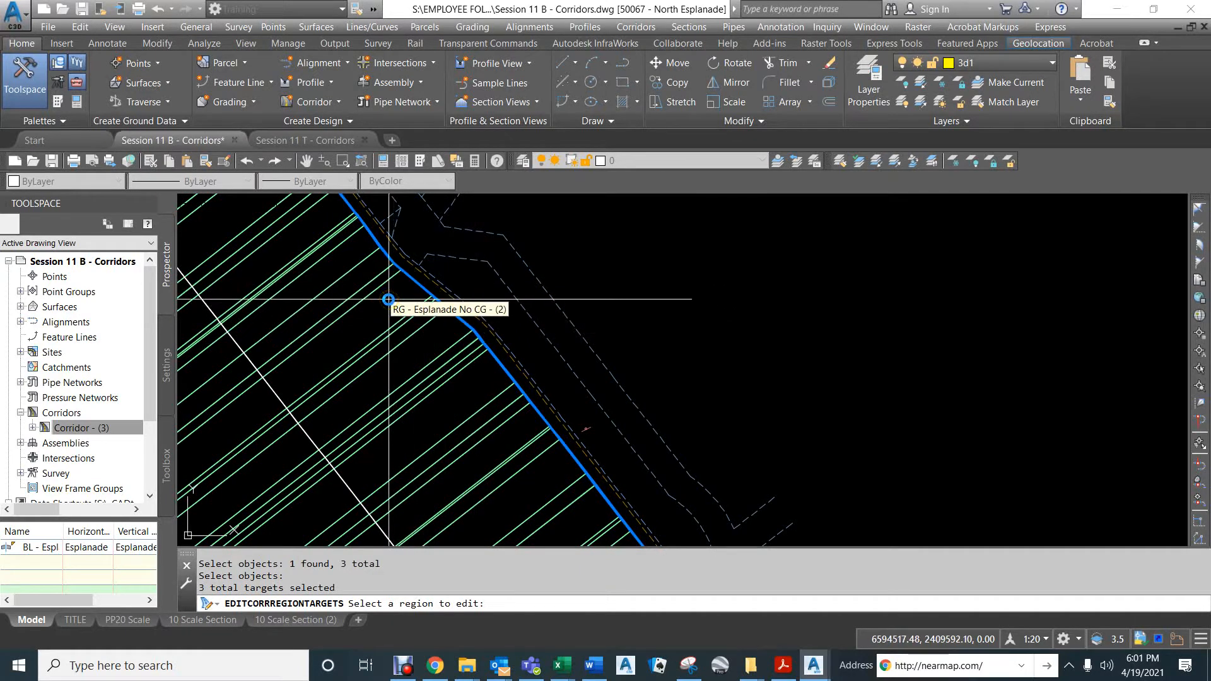
# Step: Select the corridor and set a 3D viewpoint with DDVPOINT at 270.0° from the X axis and 7.8° from the XY plane
pyautogui.click(388, 299)
pyautogui.scroll(-3, 395, 297)
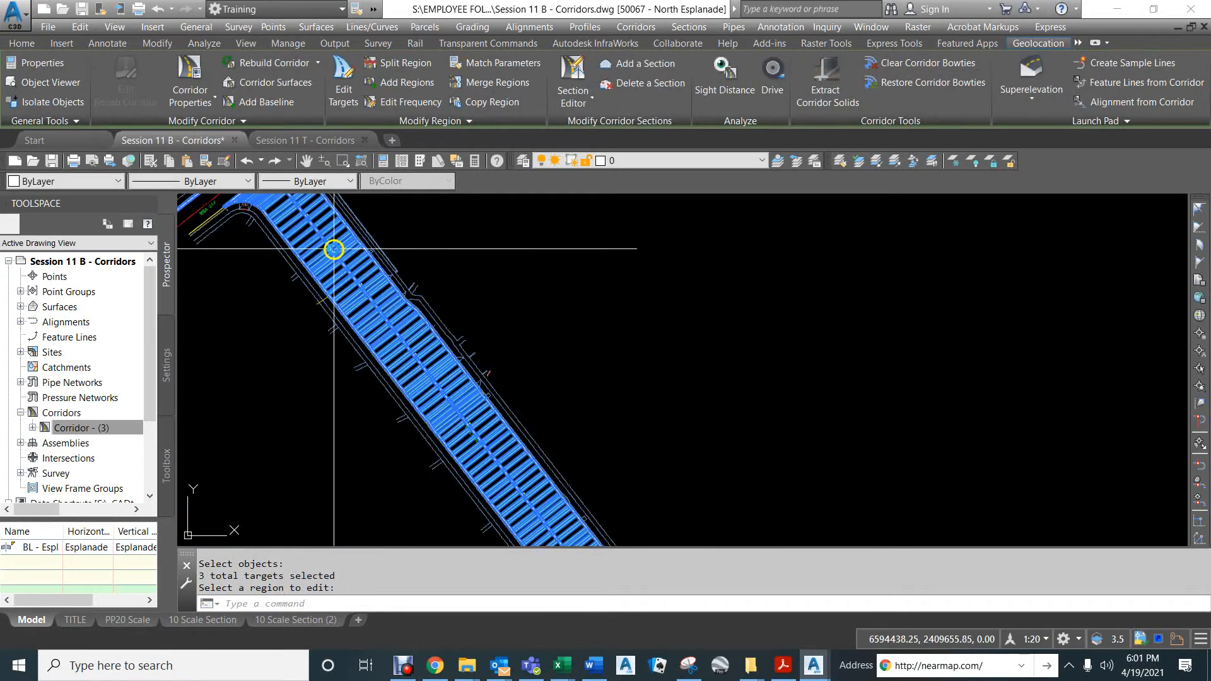
pyautogui.moveTo(334, 249); pyautogui.dragTo(443, 401, button='middle')
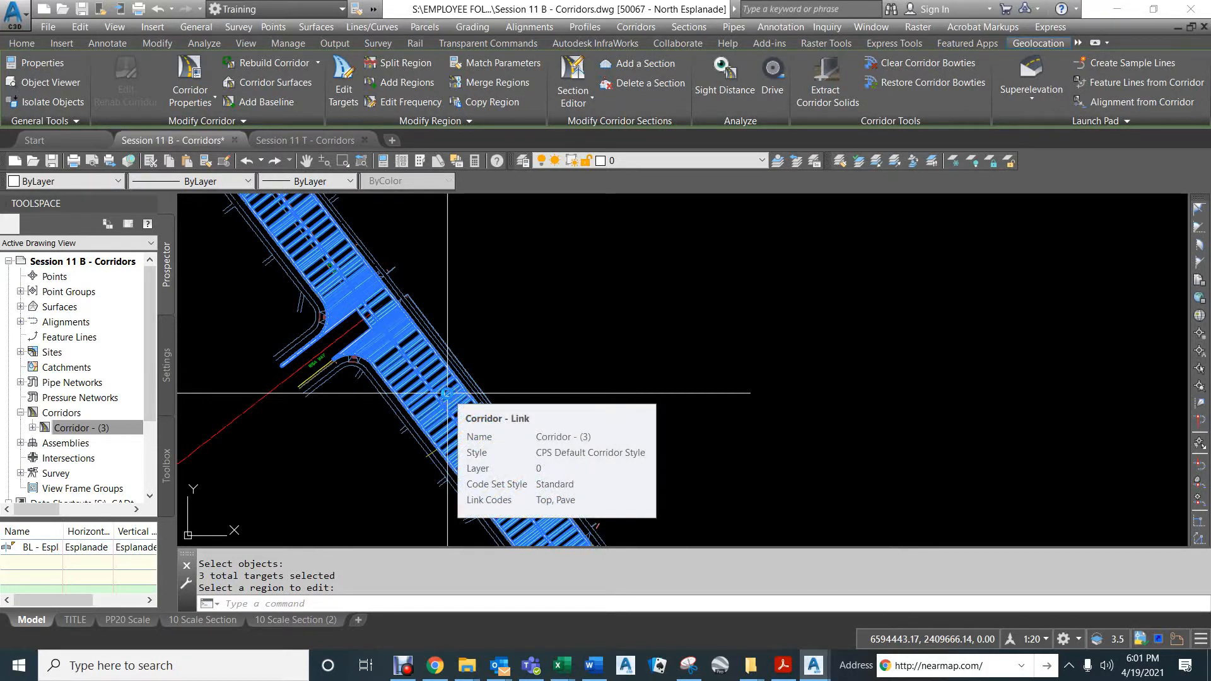
pyautogui.write('ddvpoint')
pyautogui.press('Return')
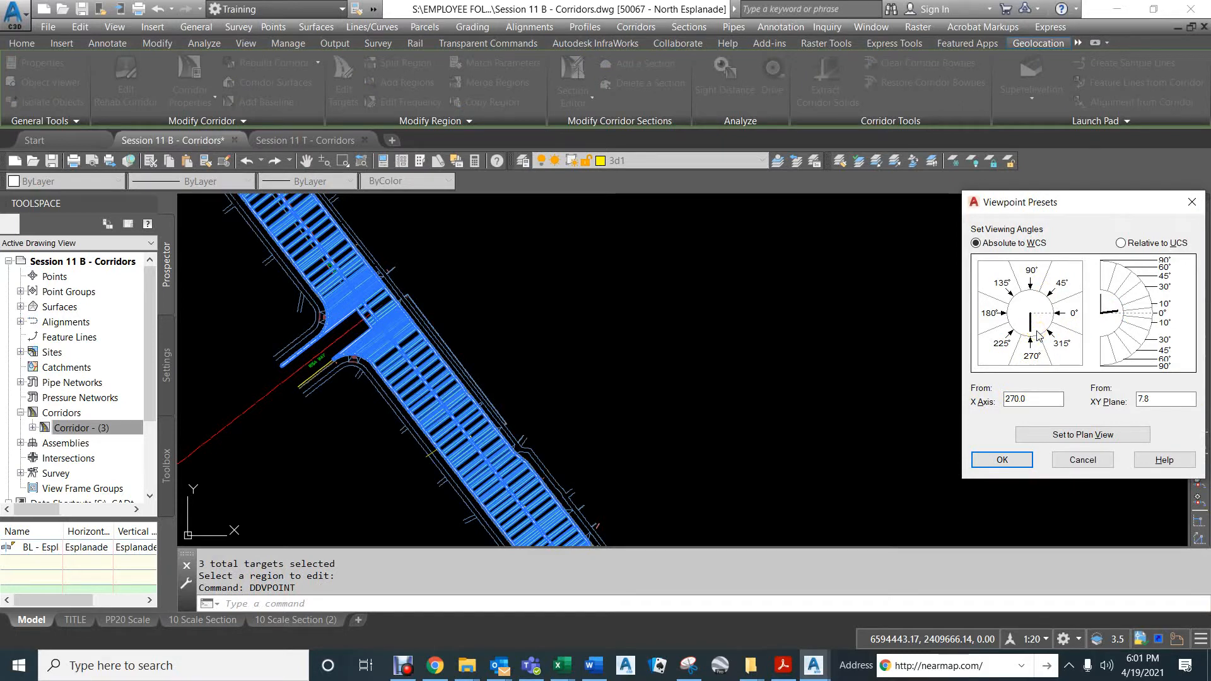
pyautogui.click(1002, 460)
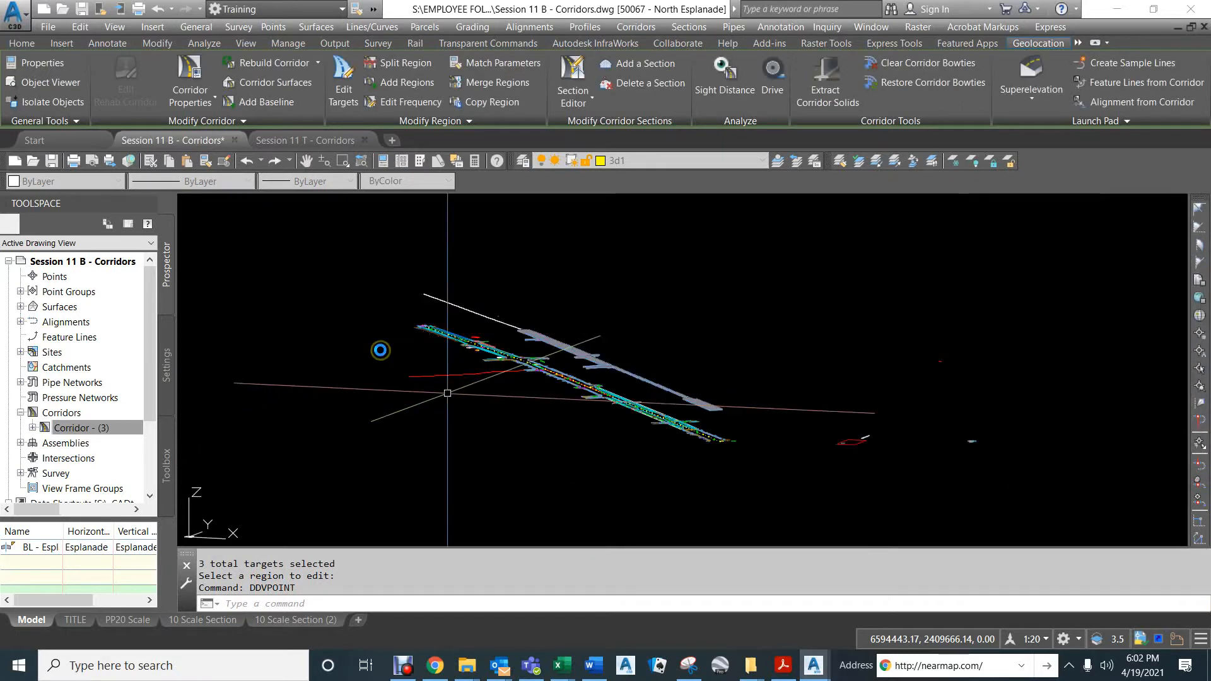
# Step: Inspect the corridor's pavement and side-street flares in the 3D view, from the street intersections to its starting end
pyautogui.scroll(5, 606, 360)
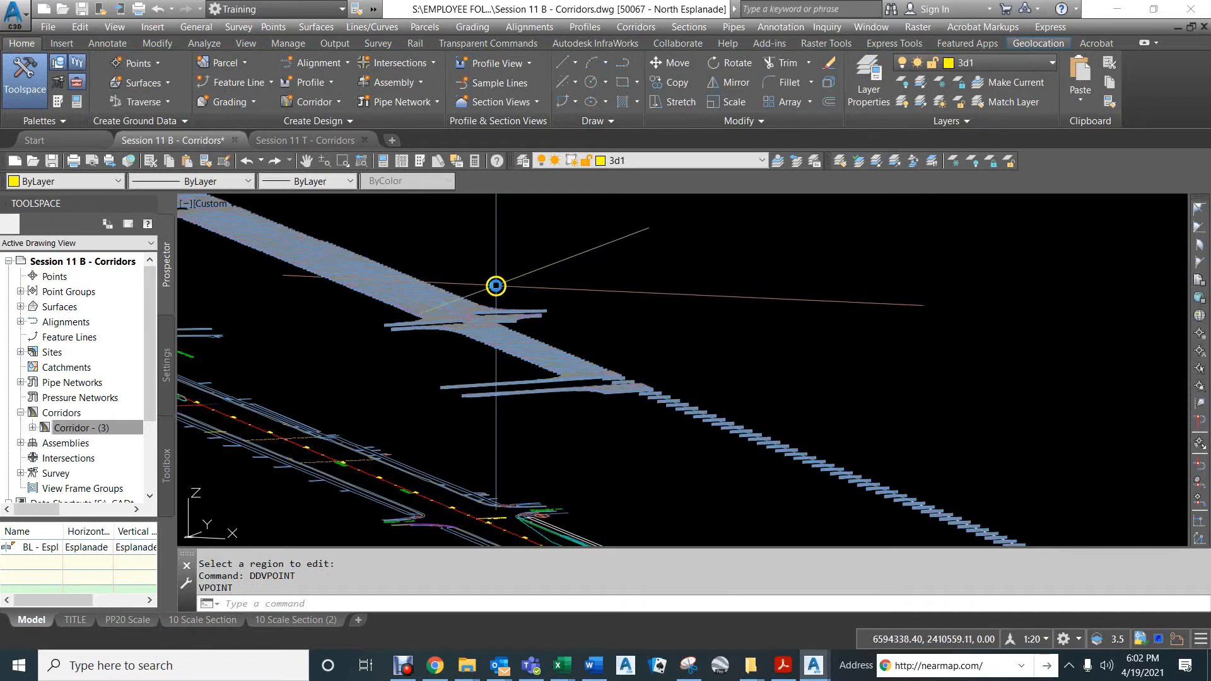
pyautogui.scroll(4, 489, 297)
pyautogui.scroll(-2, 493, 432)
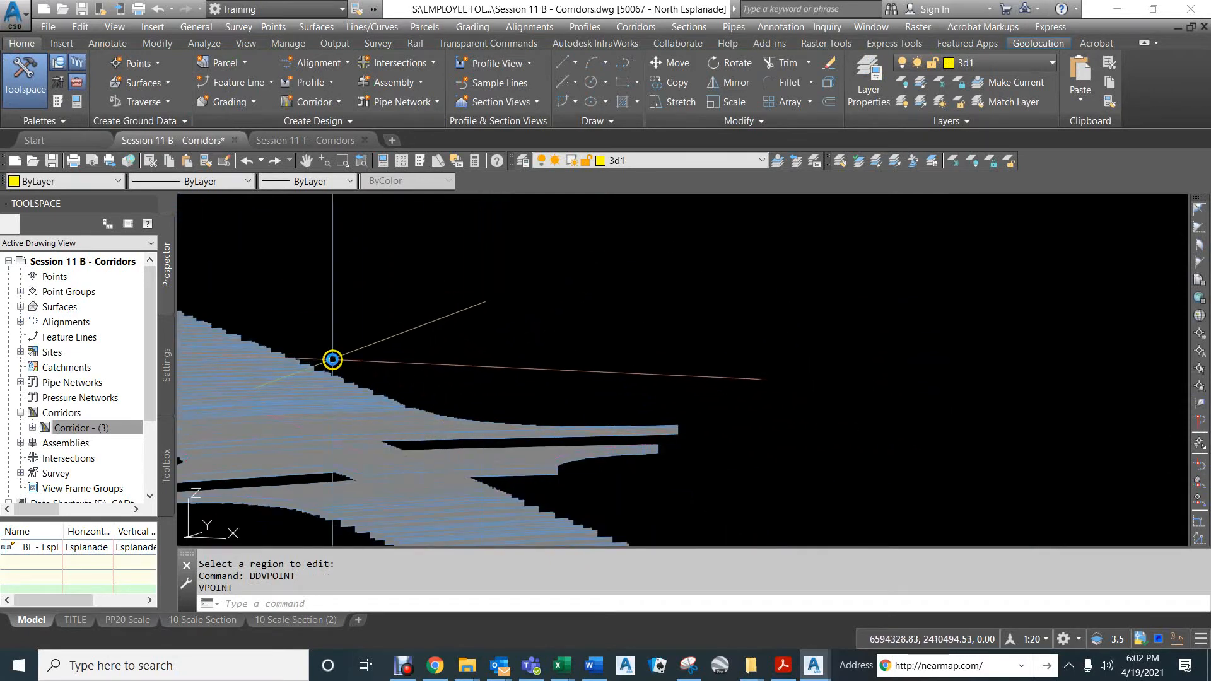
pyautogui.moveTo(332, 358); pyautogui.dragTo(548, 319, button='middle')
pyautogui.moveTo(806, 464); pyautogui.dragTo(782, 555, button='middle')
pyautogui.scroll(-4, 601, 390)
pyautogui.scroll(4, 435, 411)
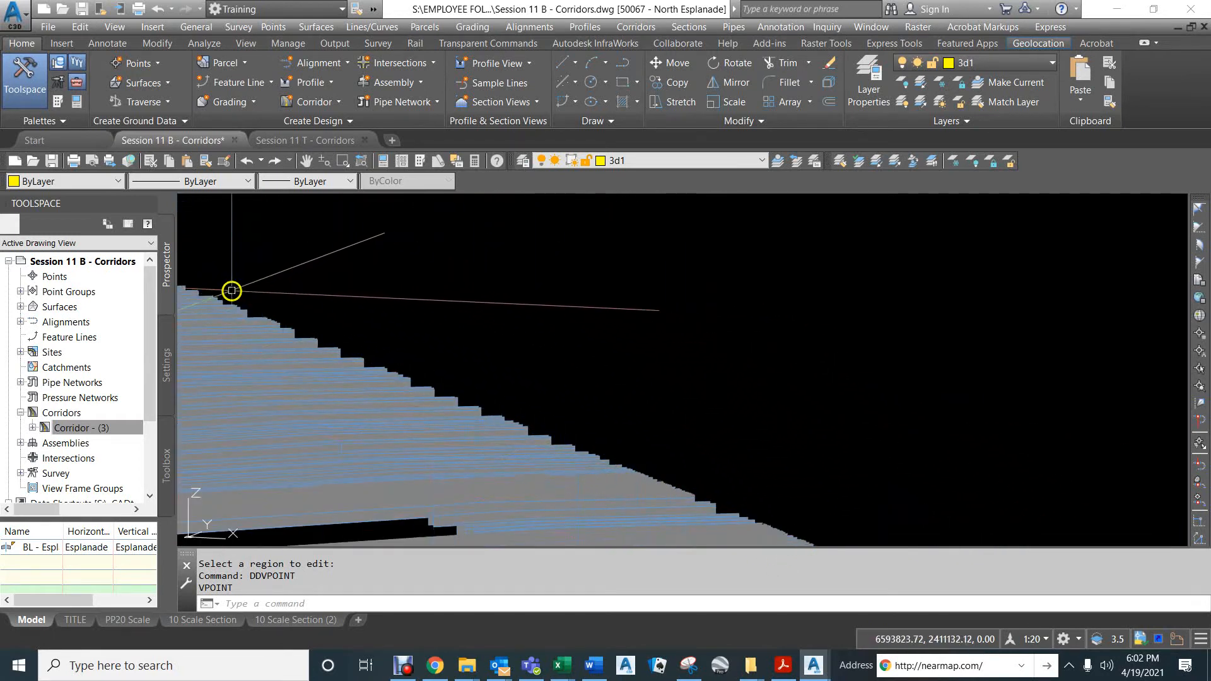
pyautogui.scroll(-3, 391, 364)
pyautogui.scroll(-2, 391, 365)
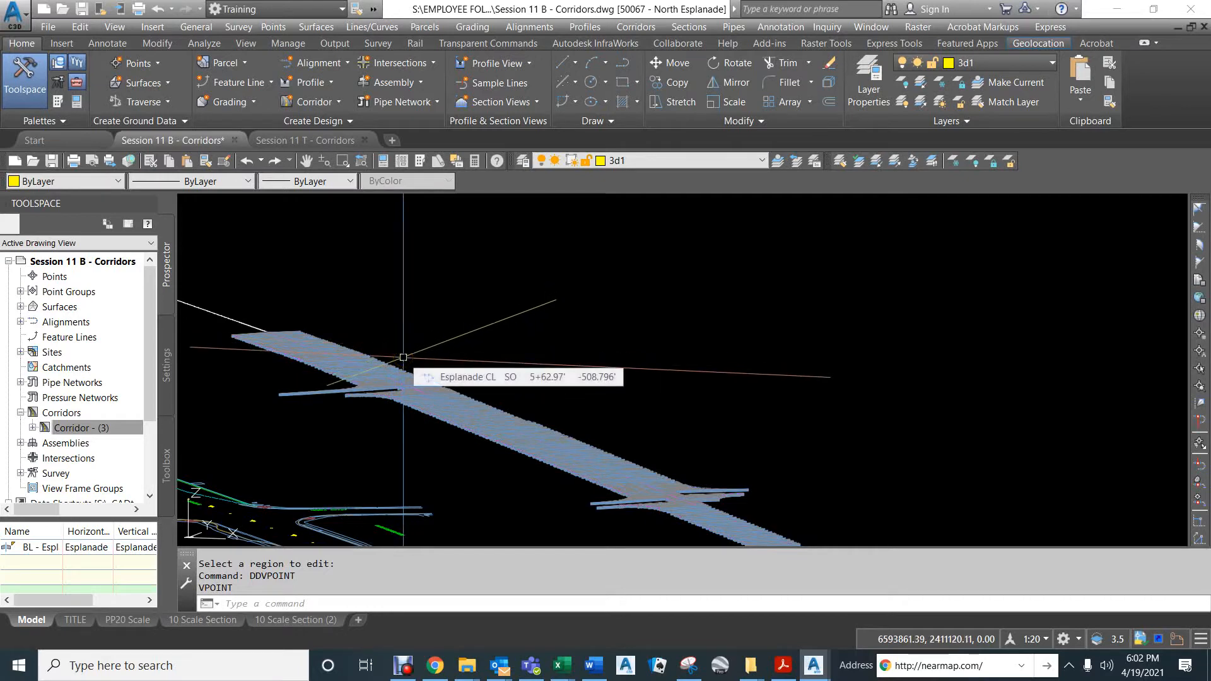
# Step: Return to the plan view of the current UCS with PLAN and show the start of the corridor
pyautogui.write('pl')
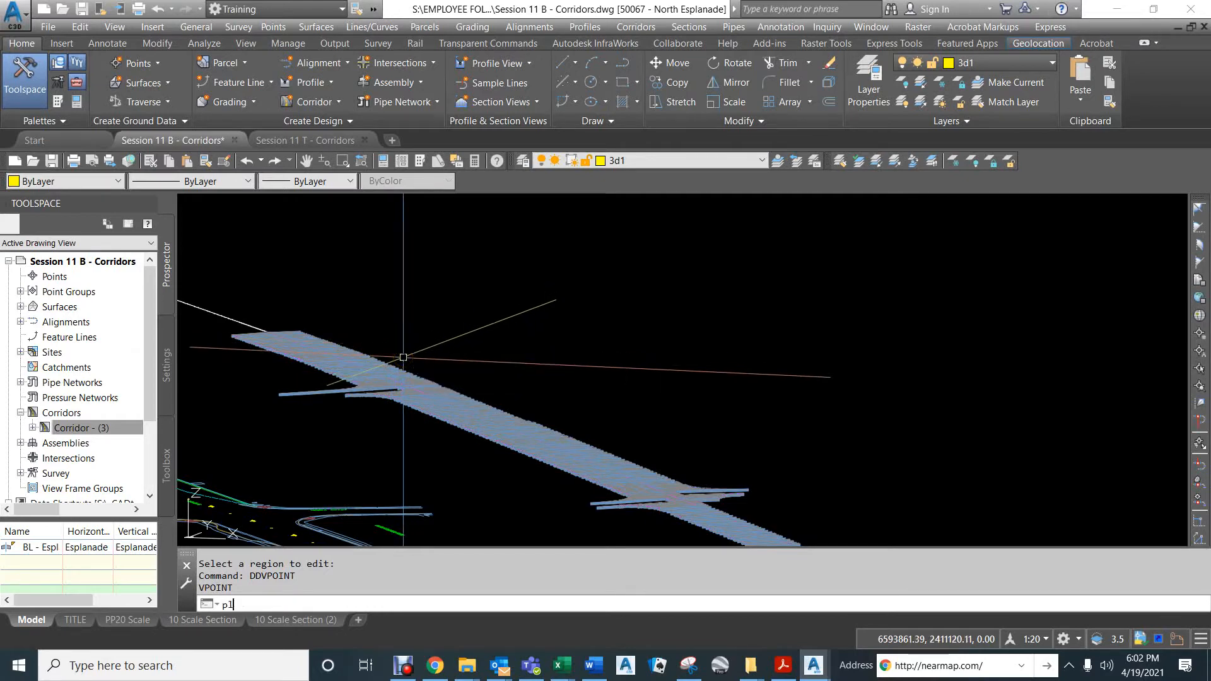
pyautogui.write('an')
pyautogui.press('Return')
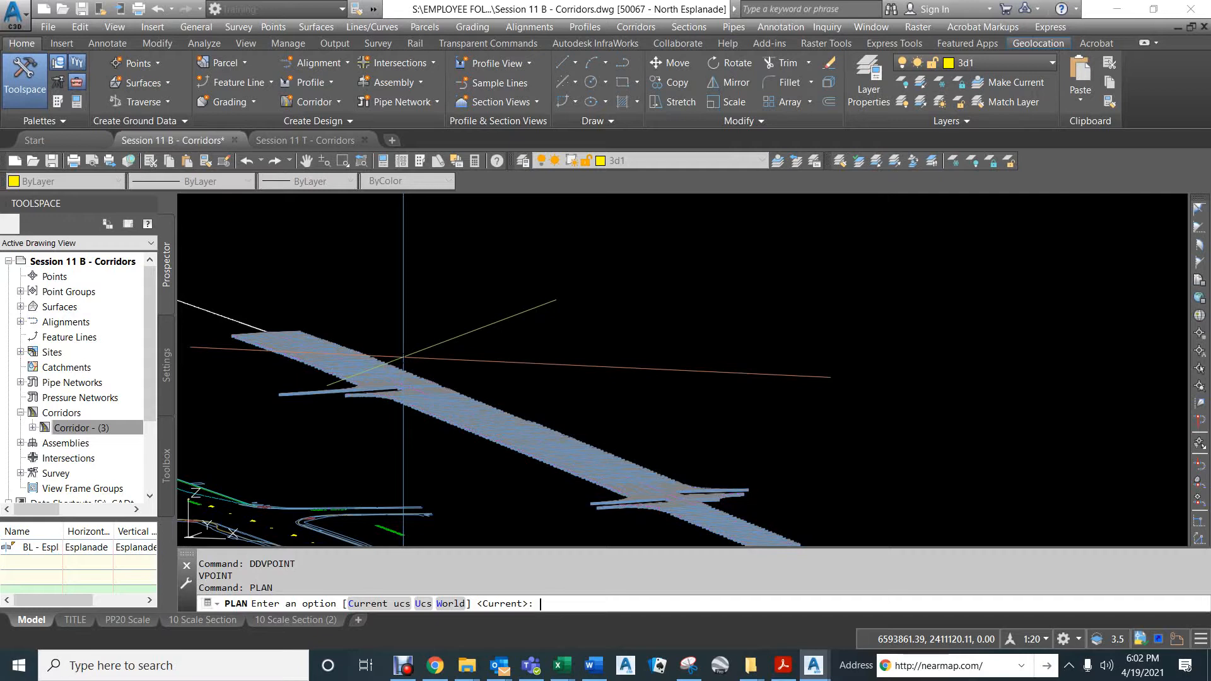
pyautogui.press('Return')
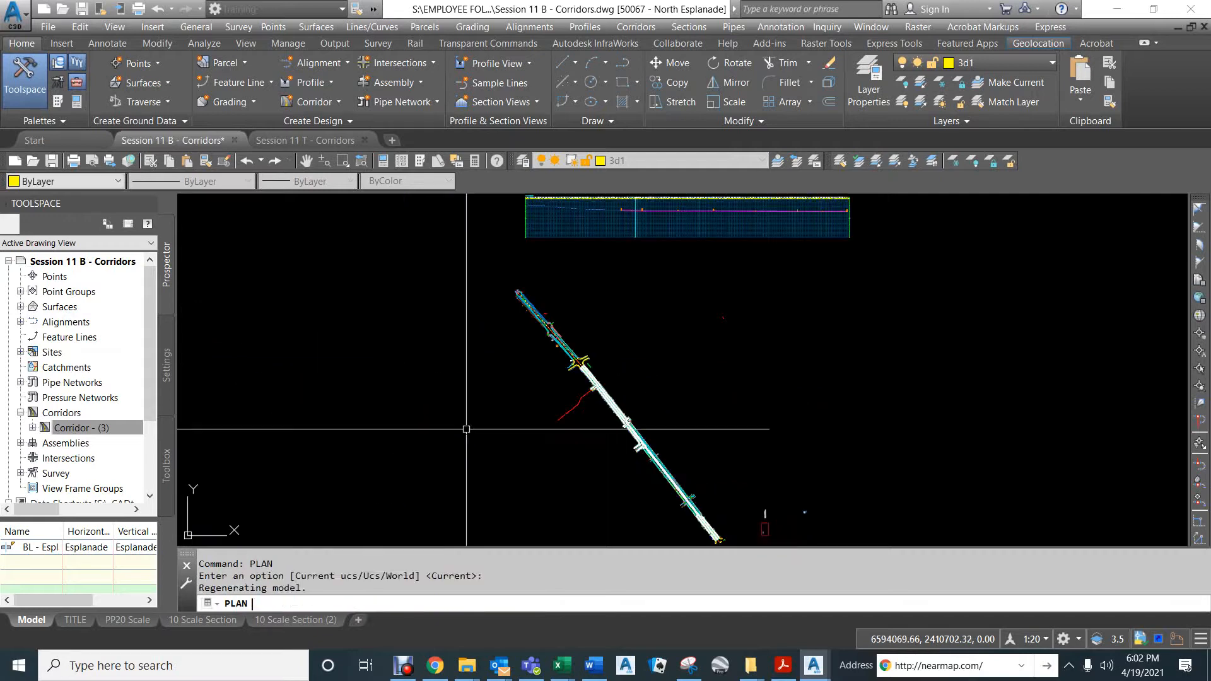
pyautogui.scroll(8, 581, 369)
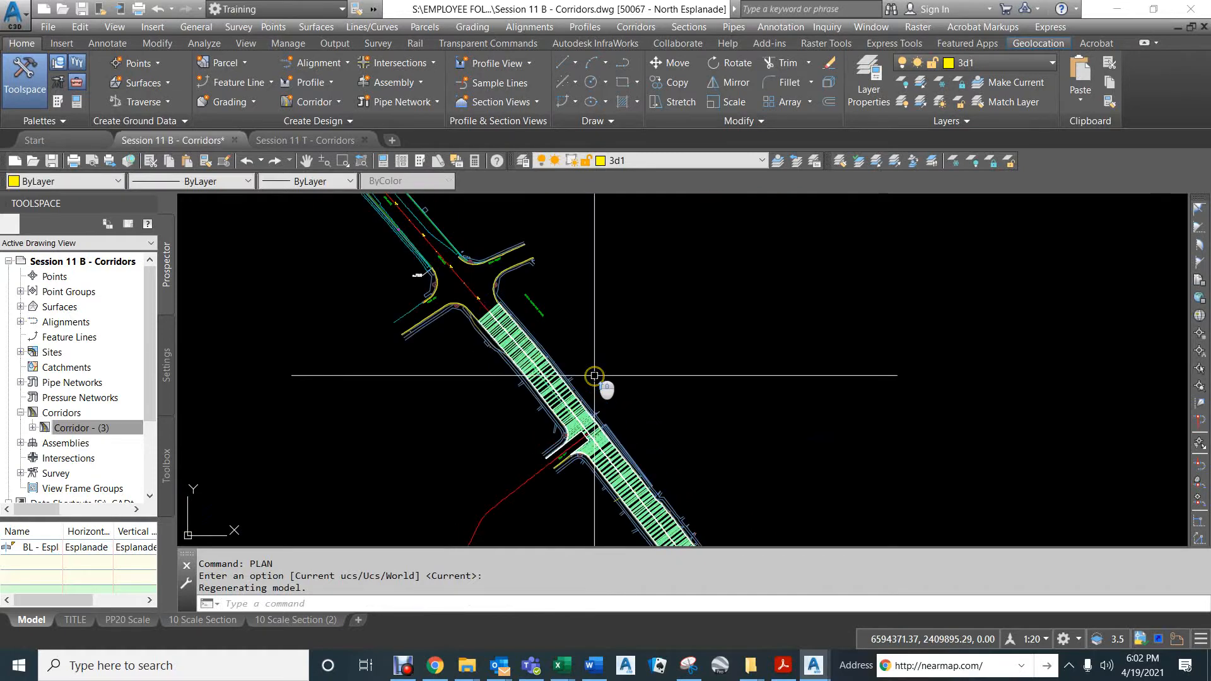
# Step: Open the target mapping for the Esplanade No CG region of the corridor
pyautogui.scroll(-5, 555, 372)
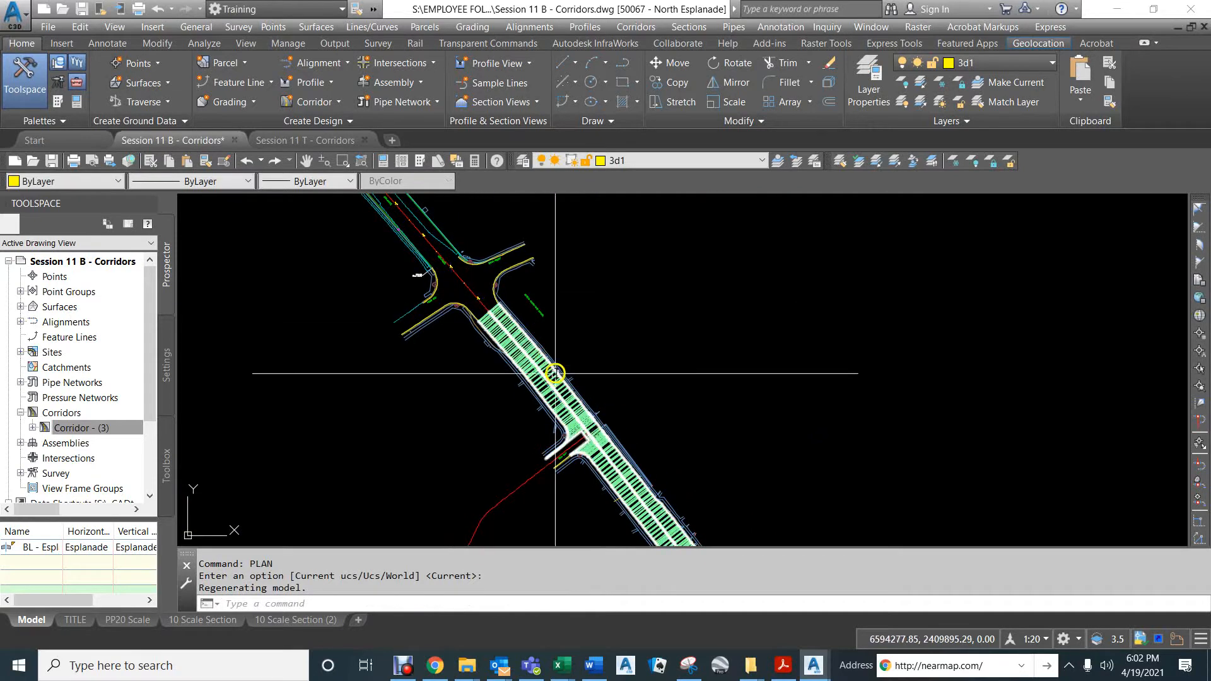
pyautogui.moveTo(674, 458); pyautogui.dragTo(559, 237, button='middle')
pyautogui.scroll(6, 629, 412)
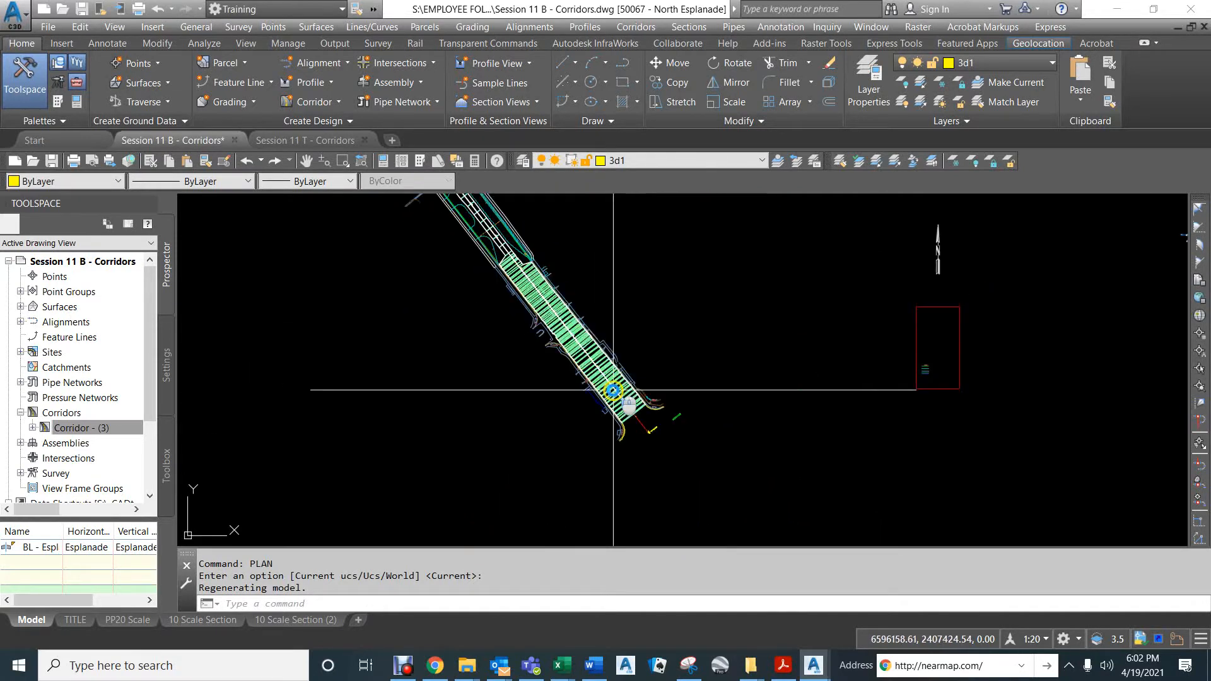
pyautogui.moveTo(456, 275); pyautogui.dragTo(647, 567, button='middle')
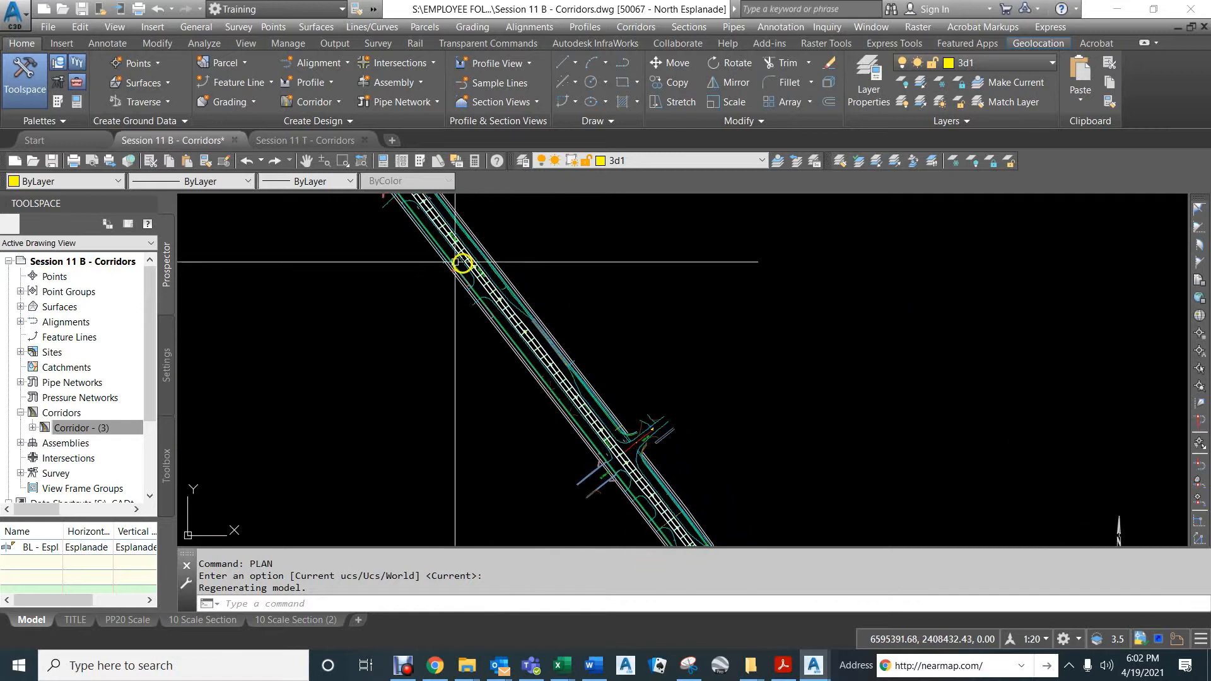
pyautogui.moveTo(462, 262); pyautogui.dragTo(584, 537, button='middle')
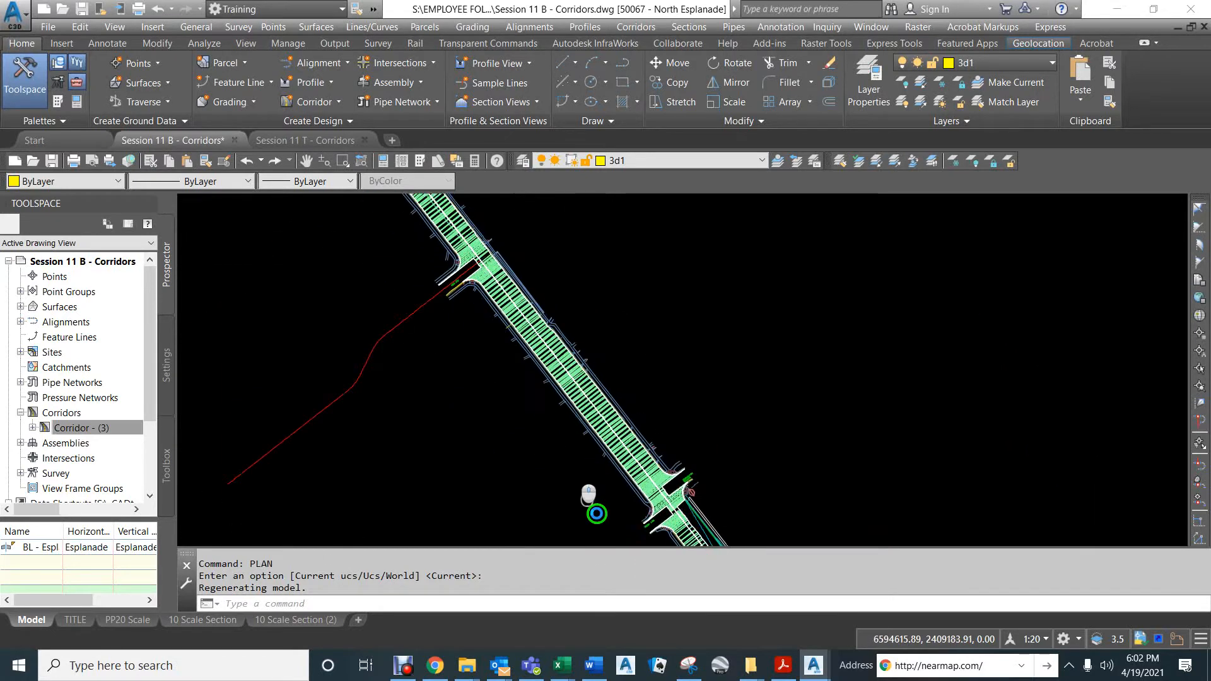
pyautogui.moveTo(419, 238)
pyautogui.mouseDown(button='middle')
pyautogui.moveTo(560, 517)
pyautogui.moveTo(509, 431)
pyautogui.mouseUp(button='middle')
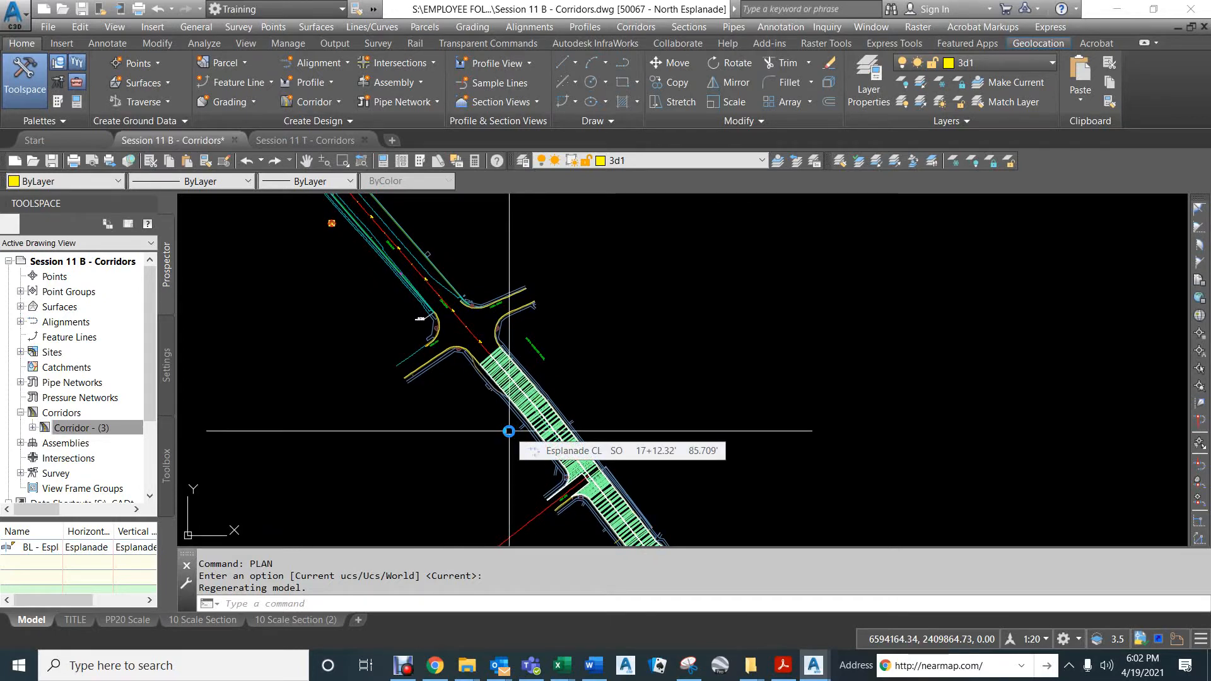
pyautogui.scroll(2, 494, 363)
pyautogui.click(493, 364)
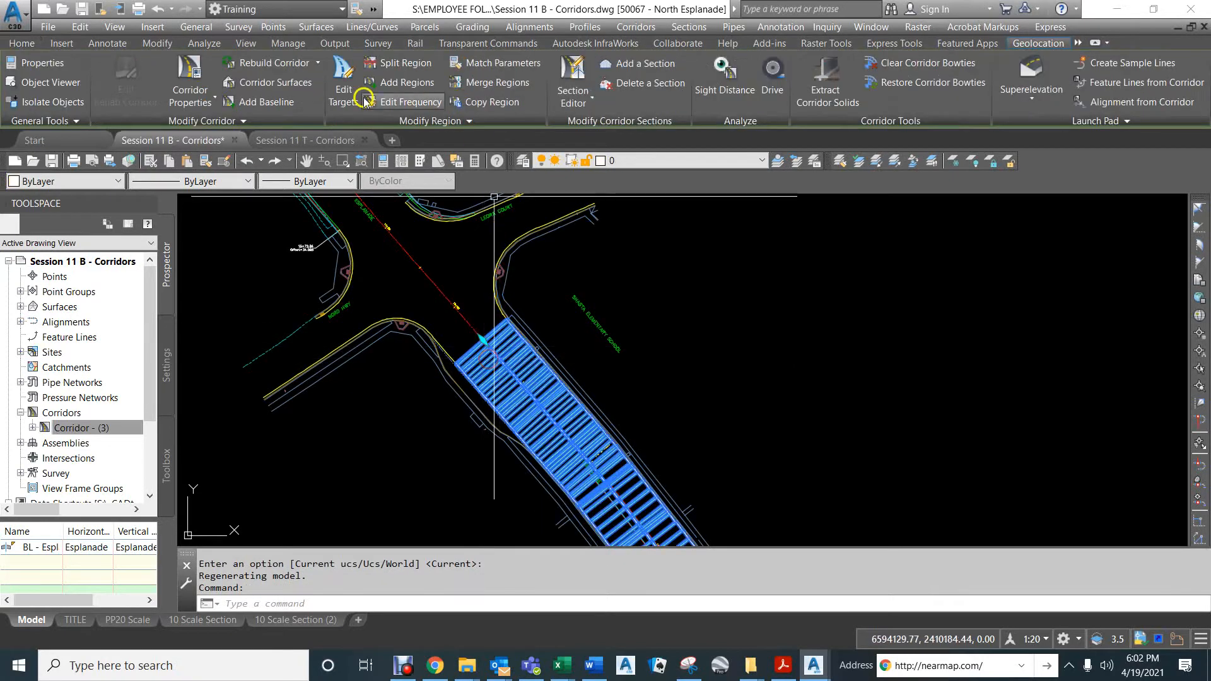
pyautogui.click(343, 88)
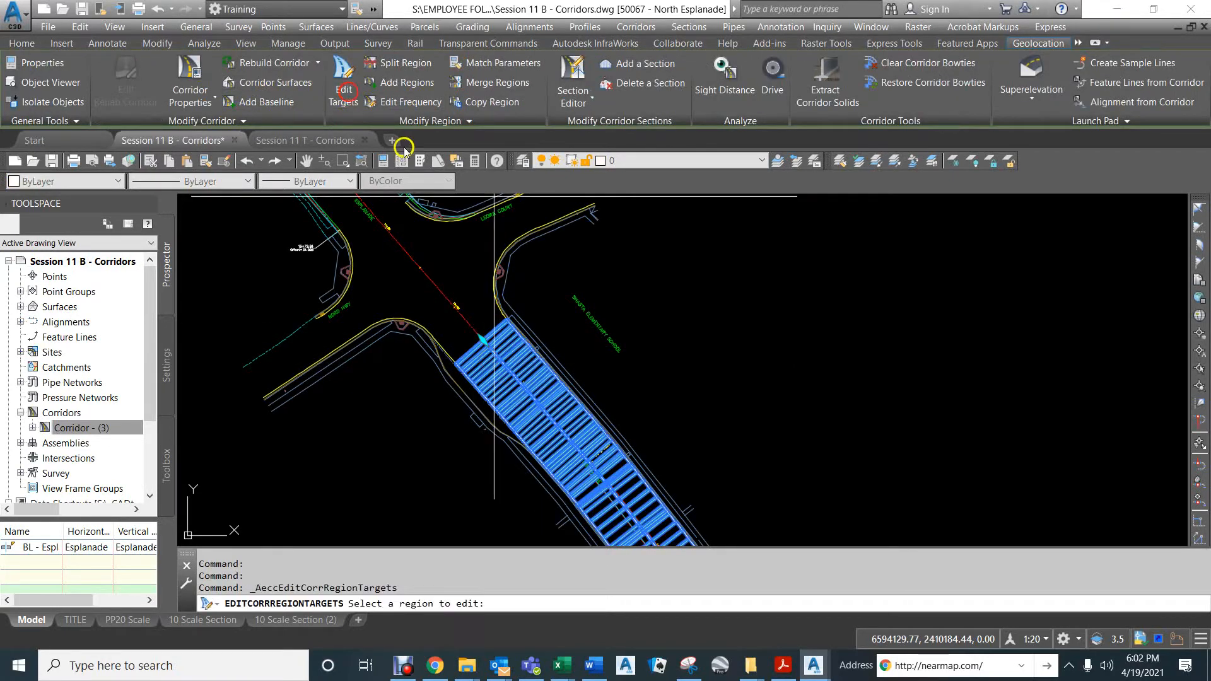
pyautogui.click(502, 382)
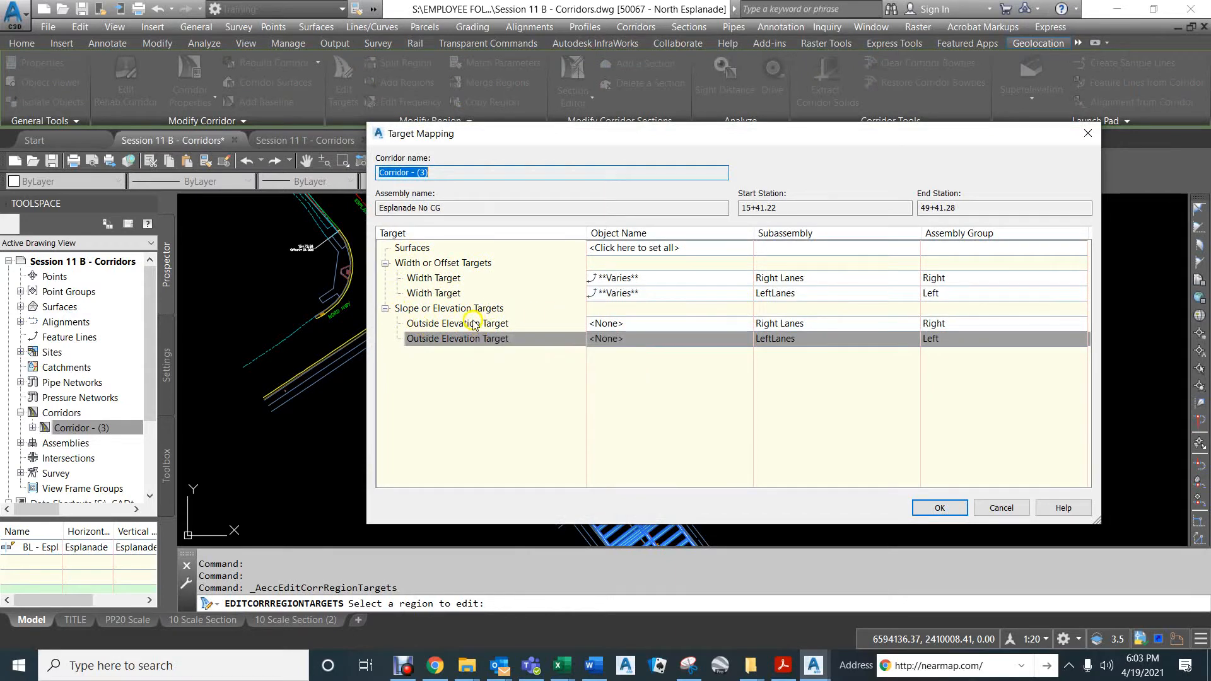
# Step: Try to target the Right Lanes outside elevation to feature lines, selecting the curb lines at Nord Hwy and Risa Way from the drawing
pyautogui.click(622, 325)
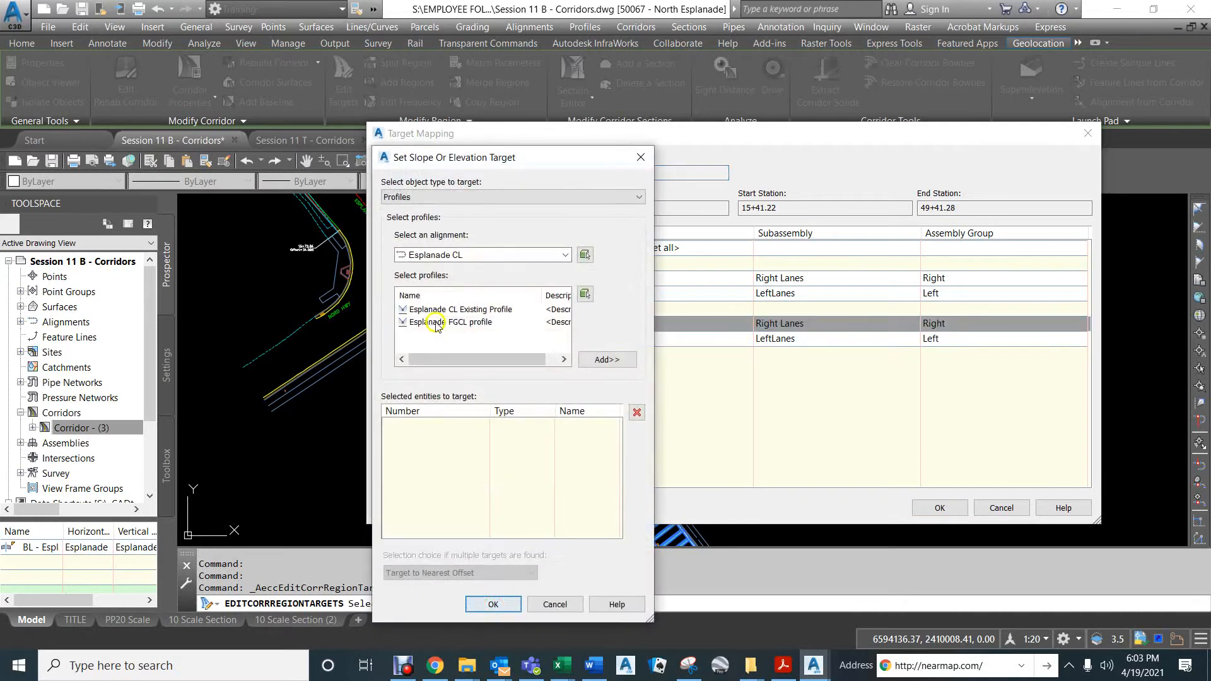
pyautogui.click(443, 198)
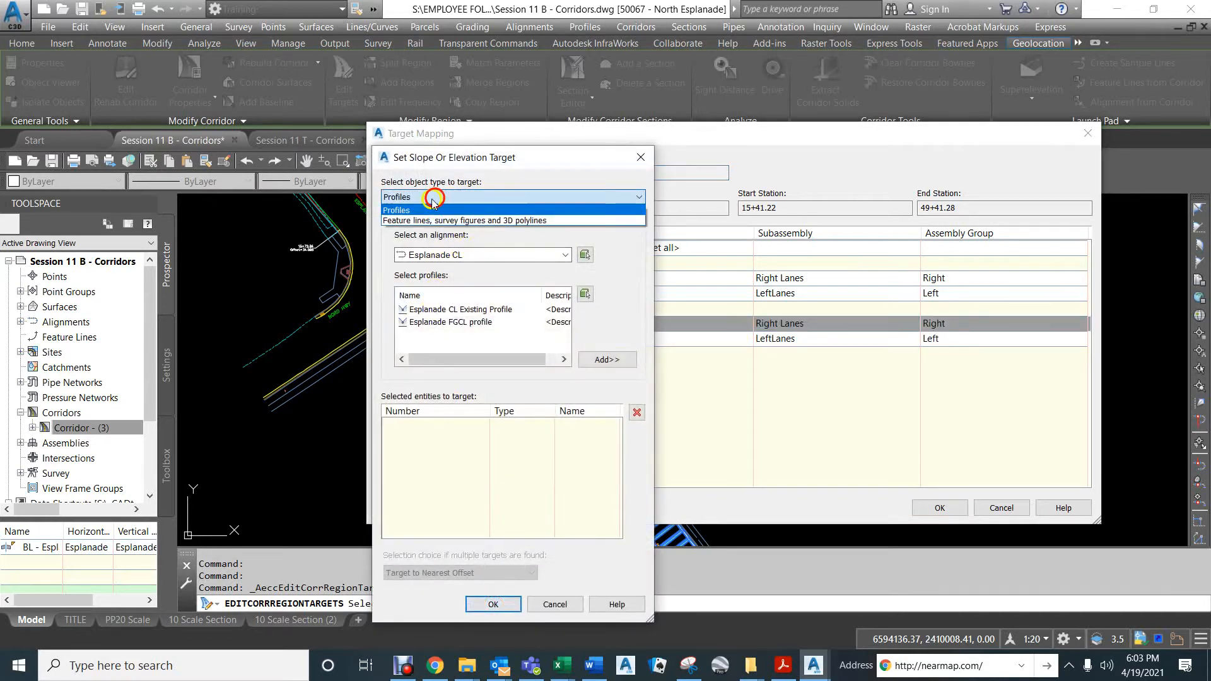
pyautogui.click(410, 226)
pyautogui.click(461, 305)
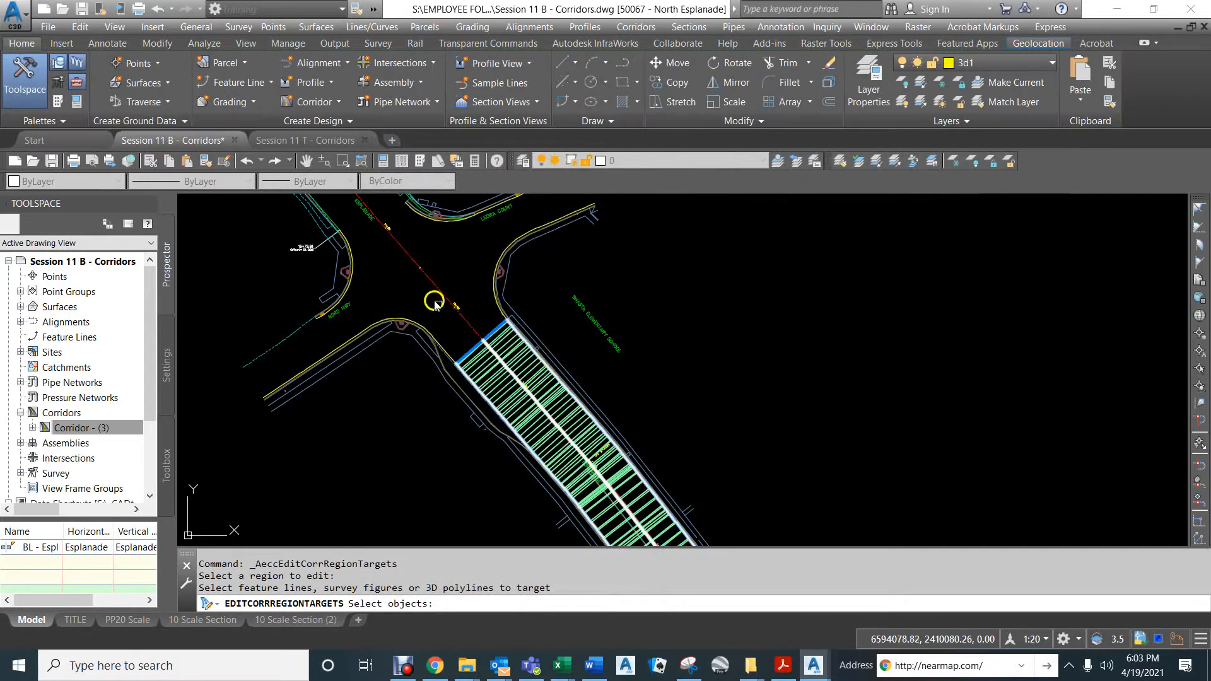
pyautogui.click(404, 317)
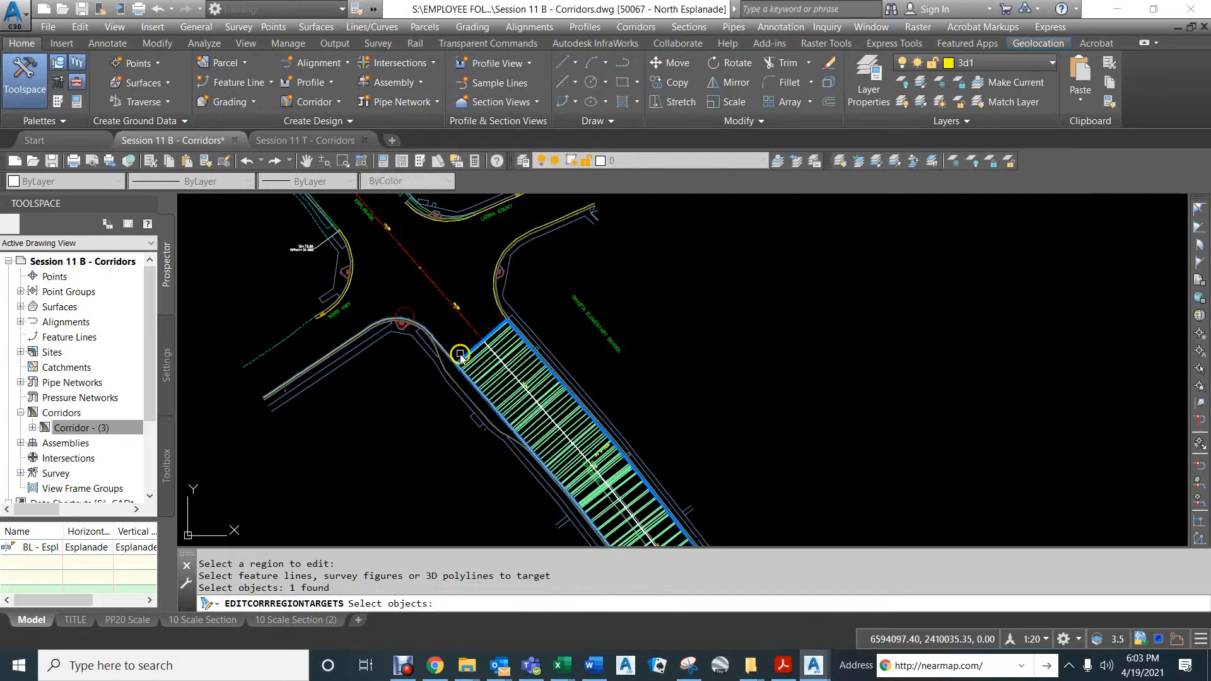
pyautogui.scroll(-5, 459, 355)
pyautogui.scroll(6, 489, 463)
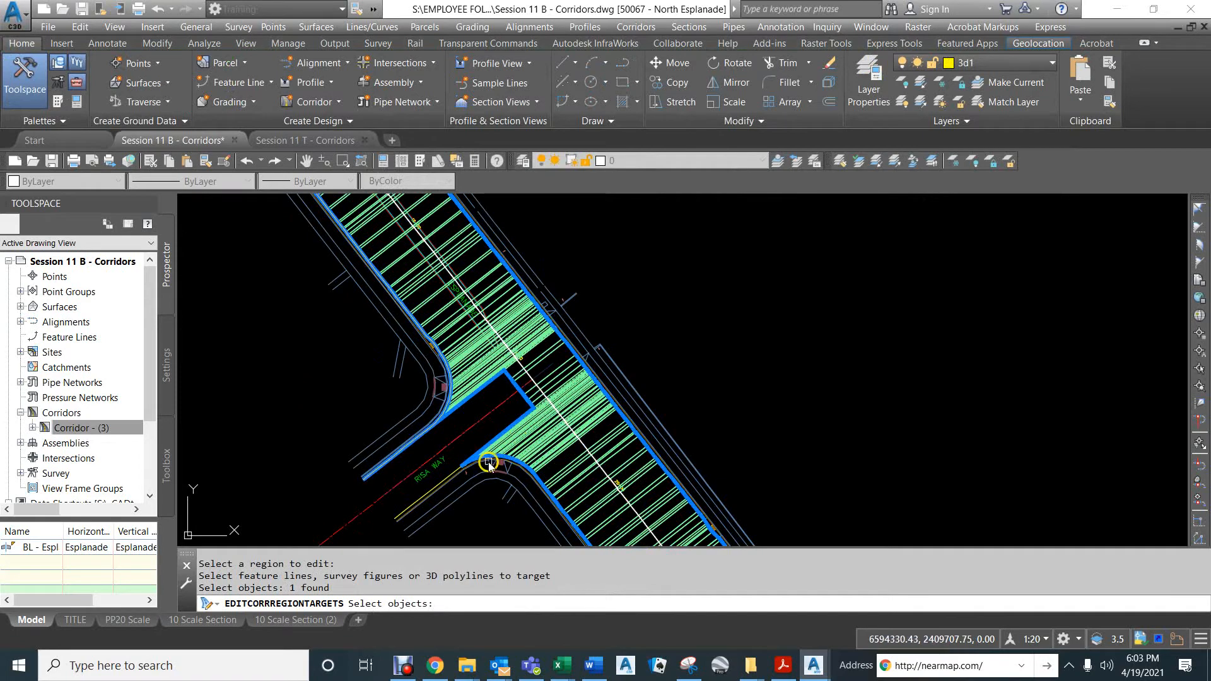
pyautogui.scroll(2, 489, 464)
pyautogui.click(418, 478)
pyautogui.scroll(-3, 441, 403)
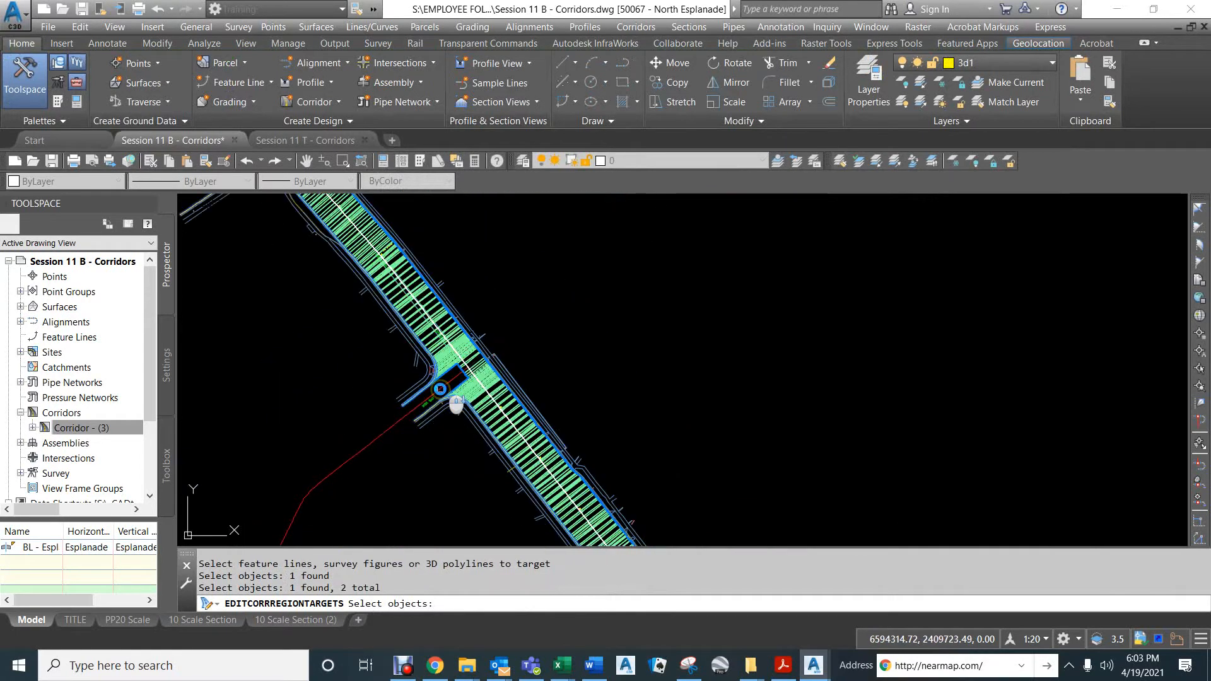
# Step: Examine the corridor edge from Bodero Lane to station 45+00 for more curb feature lines to target
pyautogui.moveTo(544, 502)
pyautogui.mouseDown(button='middle')
pyautogui.moveTo(500, 334)
pyautogui.moveTo(480, 304)
pyautogui.mouseUp(button='middle')
pyautogui.moveTo(635, 495); pyautogui.dragTo(490, 268, button='middle')
pyautogui.scroll(5, 509, 342)
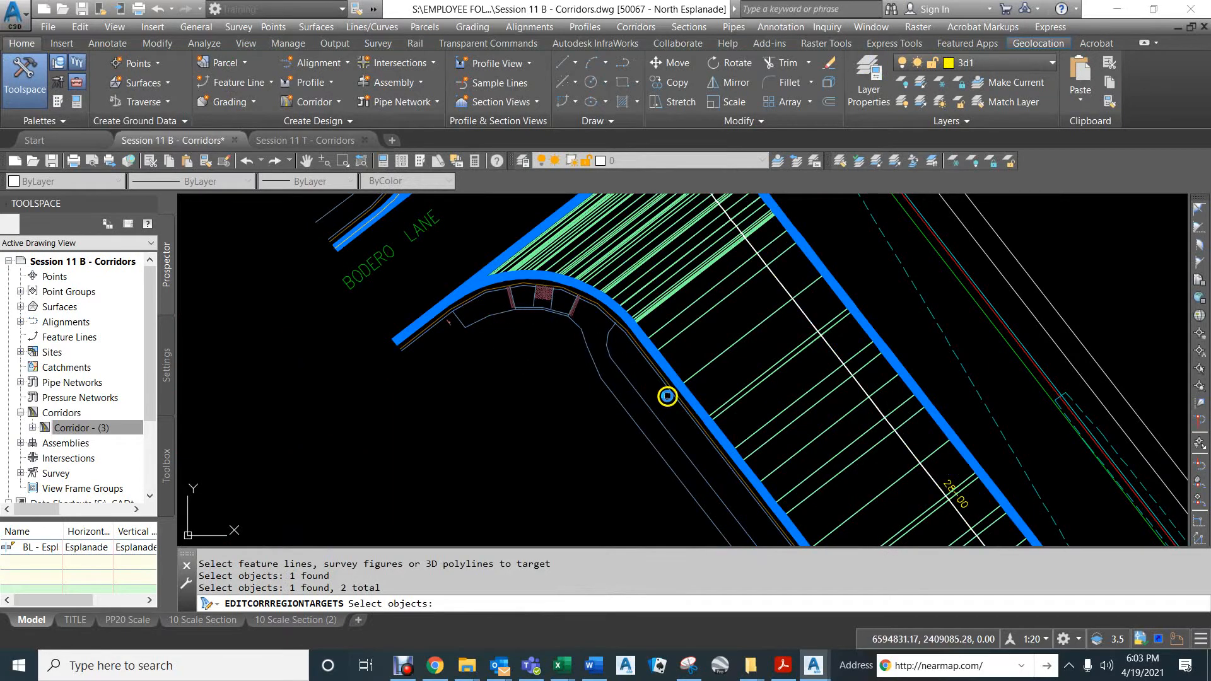
pyautogui.scroll(5, 568, 270)
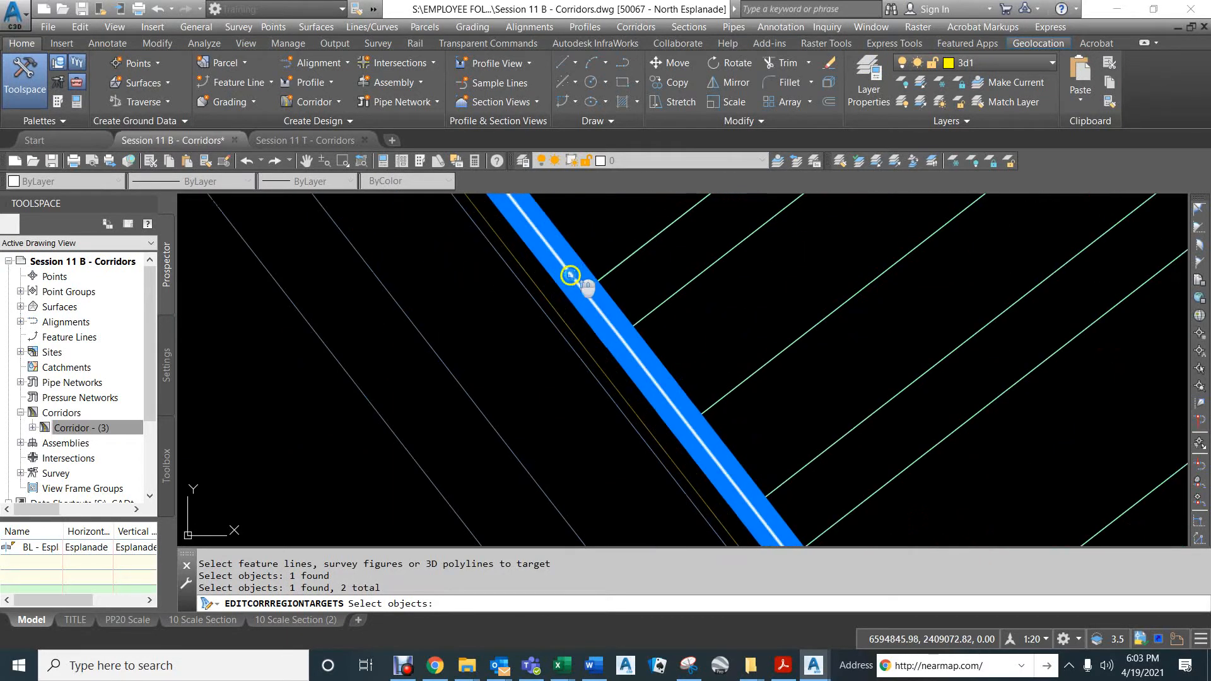
pyautogui.scroll(-5, 563, 279)
pyautogui.scroll(-3, 679, 445)
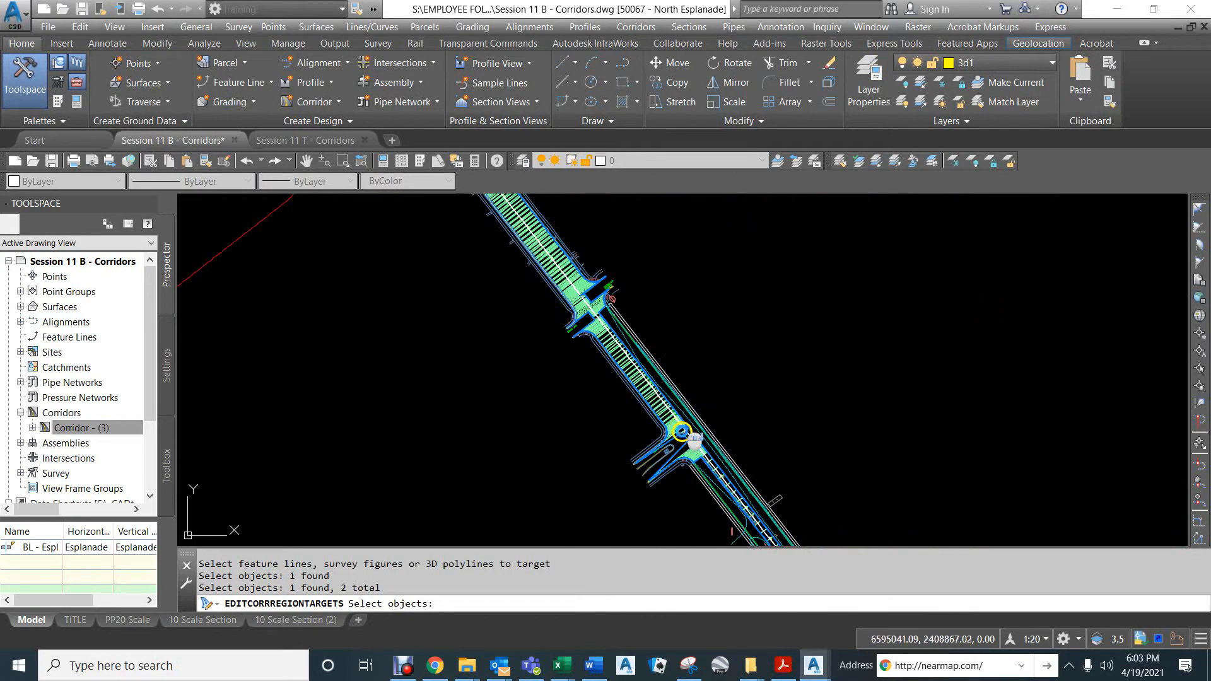
pyautogui.scroll(6, 679, 446)
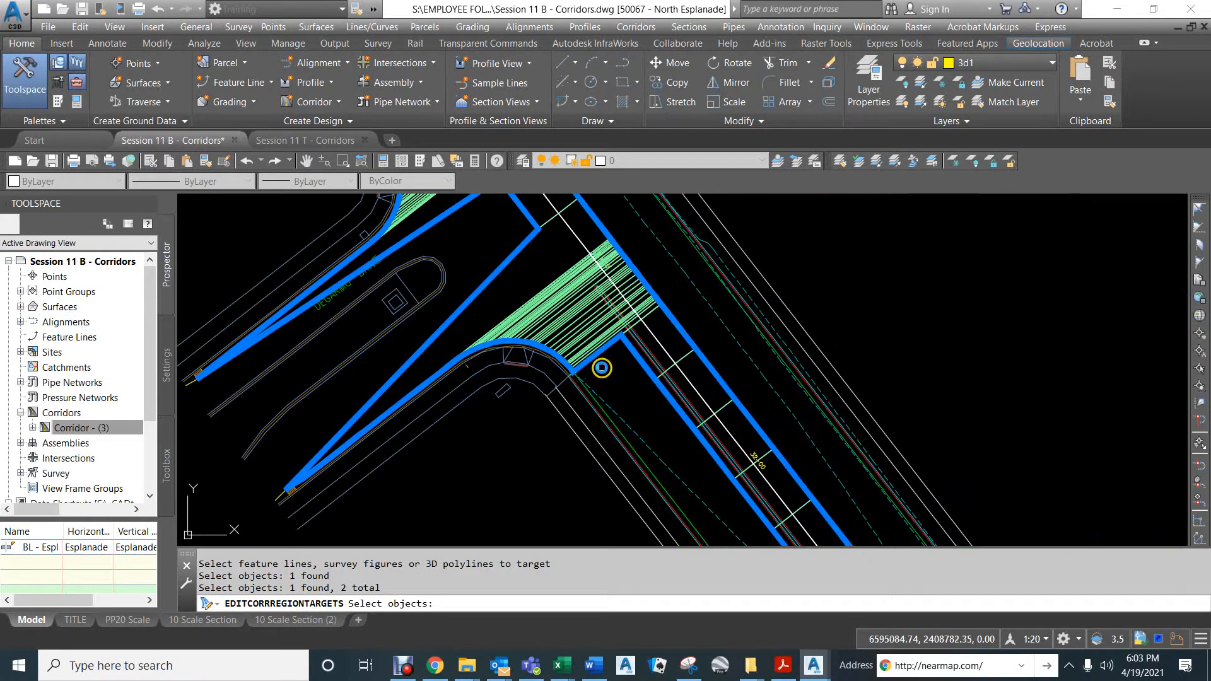
pyautogui.scroll(-6, 601, 367)
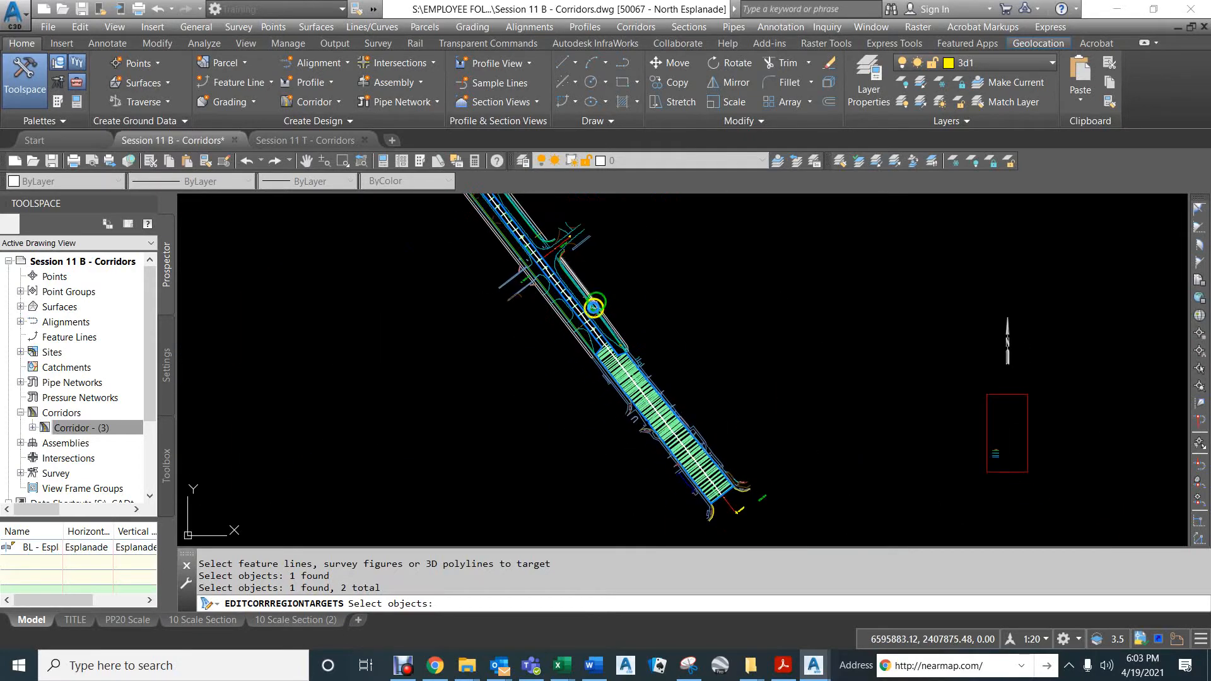
pyautogui.scroll(6, 557, 316)
pyautogui.moveTo(487, 303); pyautogui.dragTo(475, 331, button='middle')
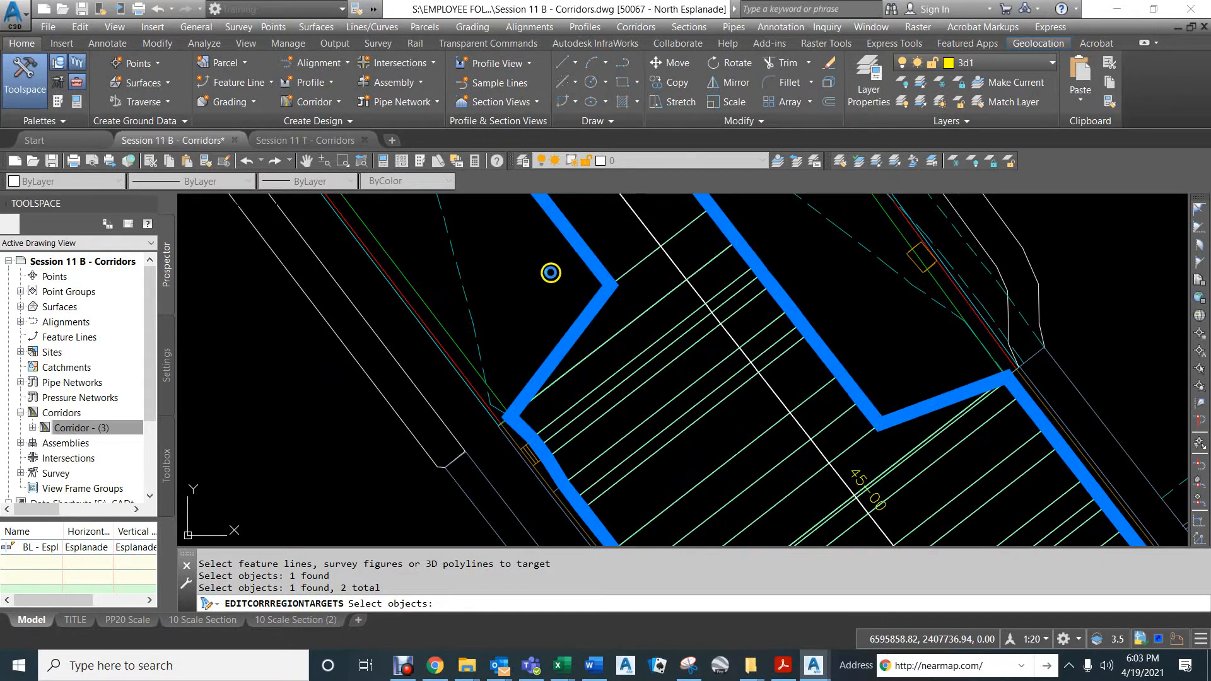
# Step: Discard the selected elevation targets and cancel the region's target mapping
pyautogui.press('Return')
pyautogui.click(555, 606)
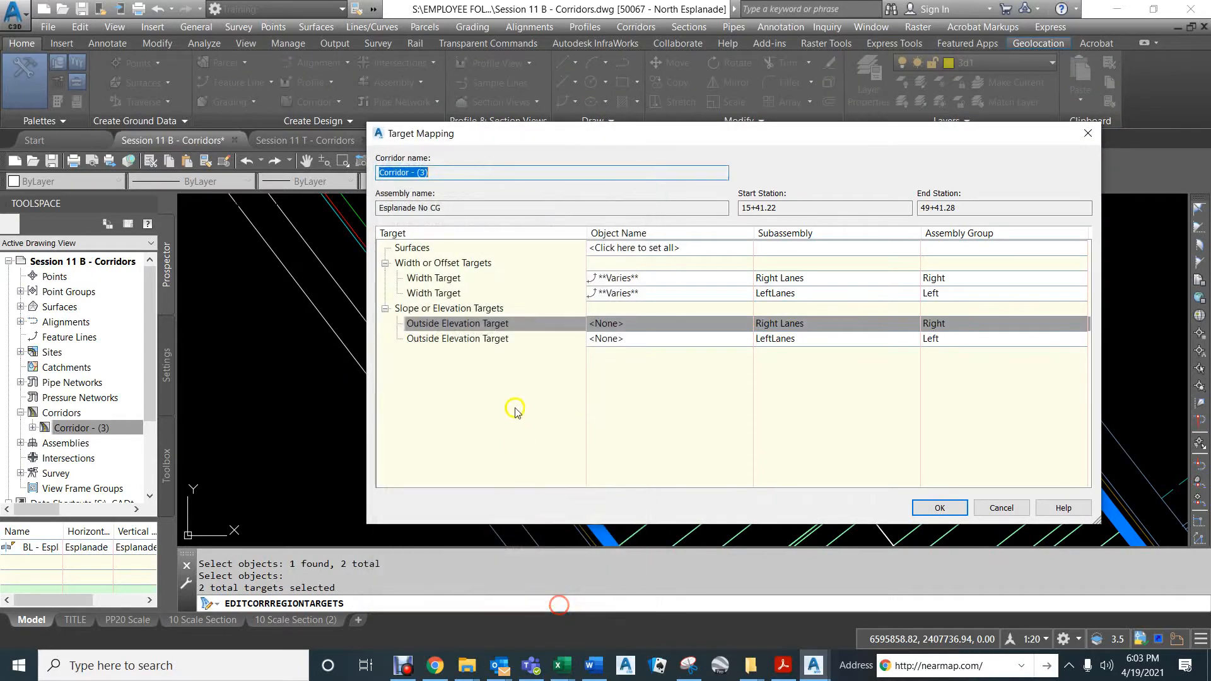
pyautogui.click(992, 508)
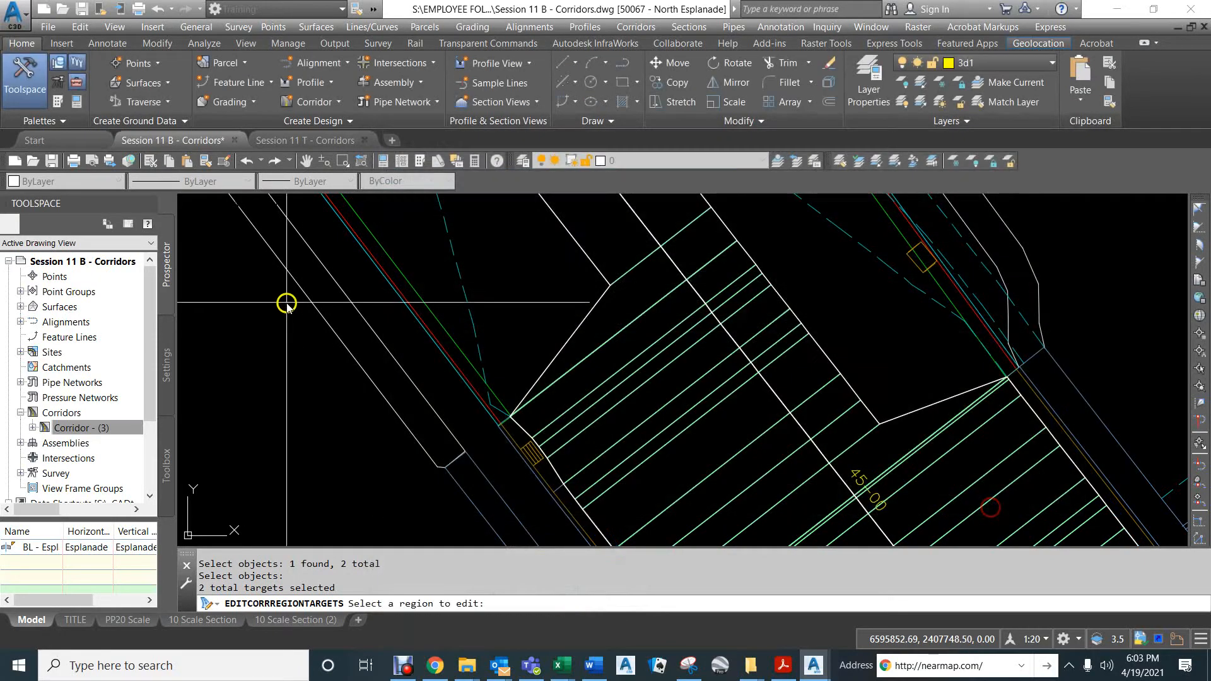
pyautogui.press('Escape')
# Step: Send the corridor to the back of the draw order with DRAWORDER
pyautogui.click(582, 320)
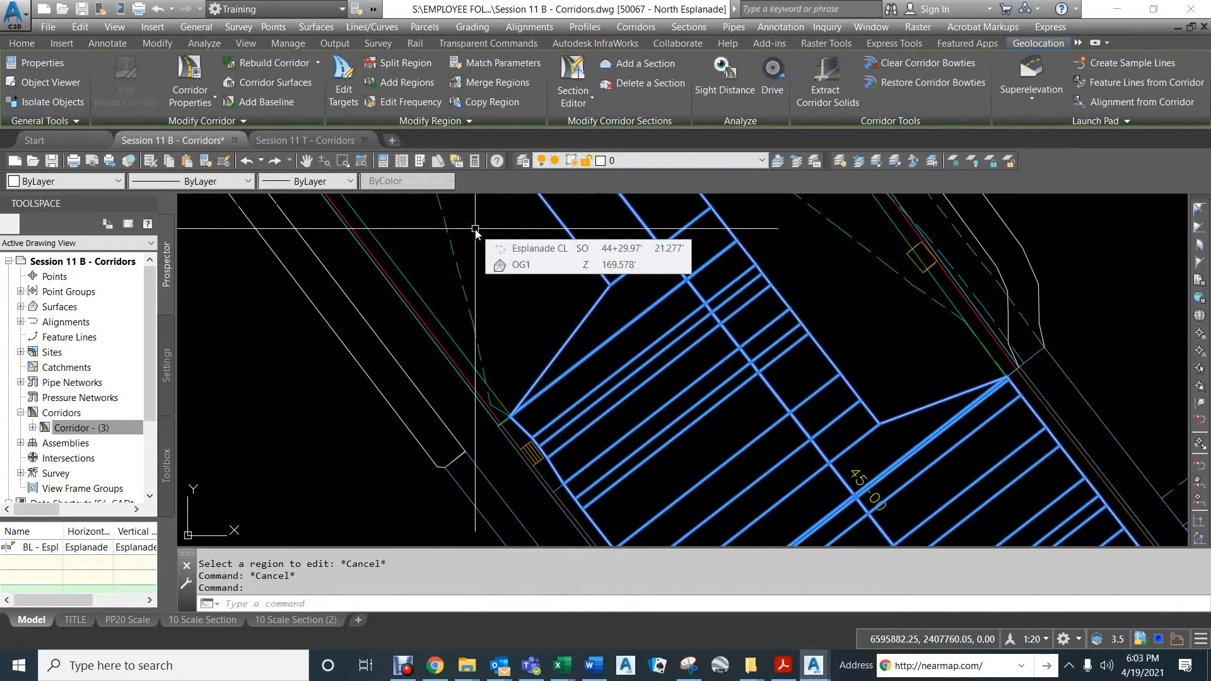
pyautogui.write('DR')
pyautogui.press('Return')
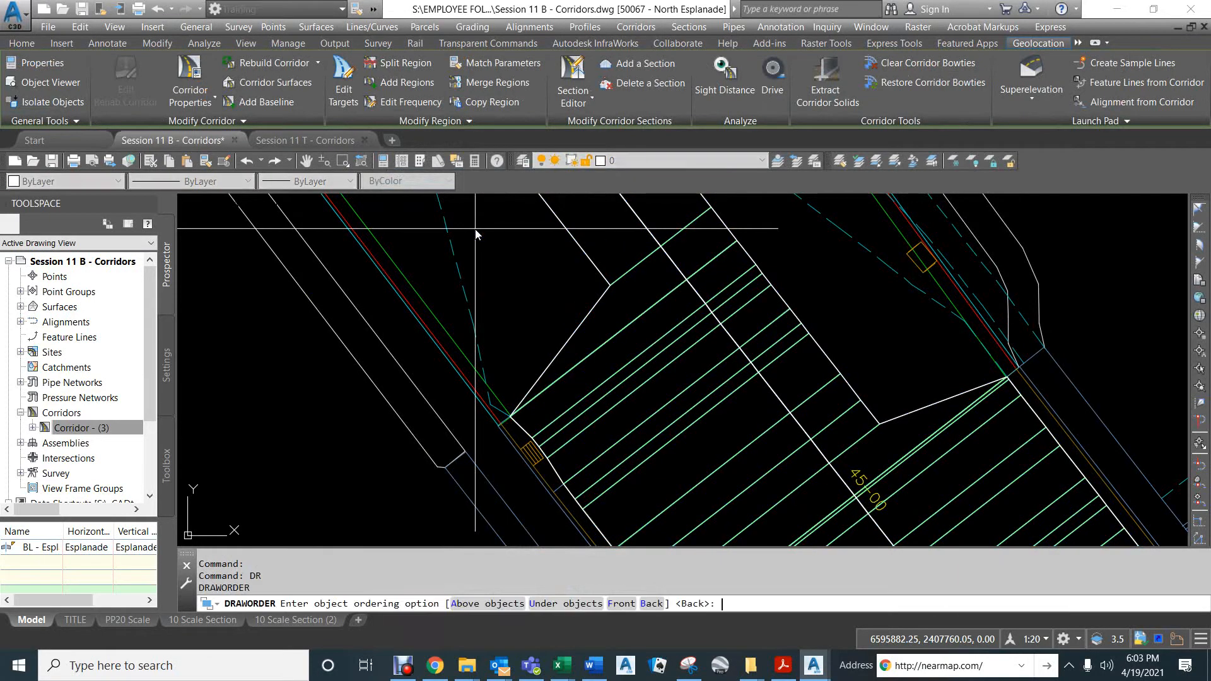
pyautogui.press('Return')
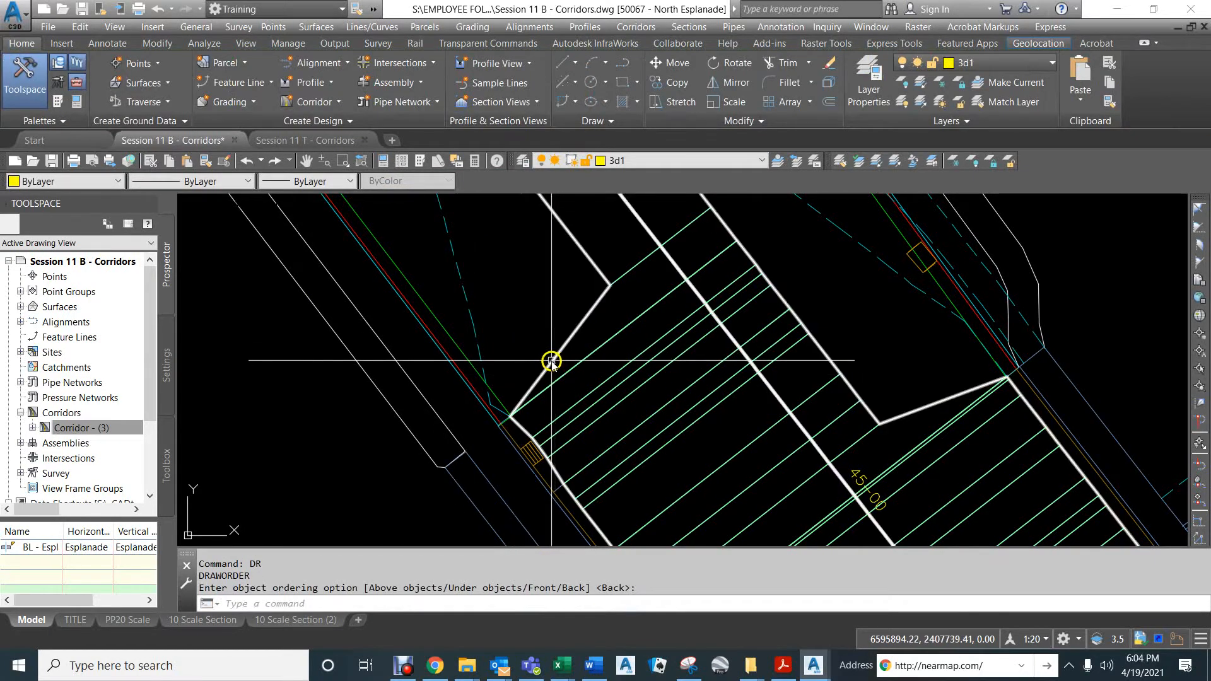
# Step: Clear the selection and check that the curb feature line beside the corridor near station 45+00 can be picked
pyautogui.click(569, 399)
pyautogui.press('Escape')
pyautogui.press('Escape')
pyautogui.press('Escape')
pyautogui.click(527, 431)
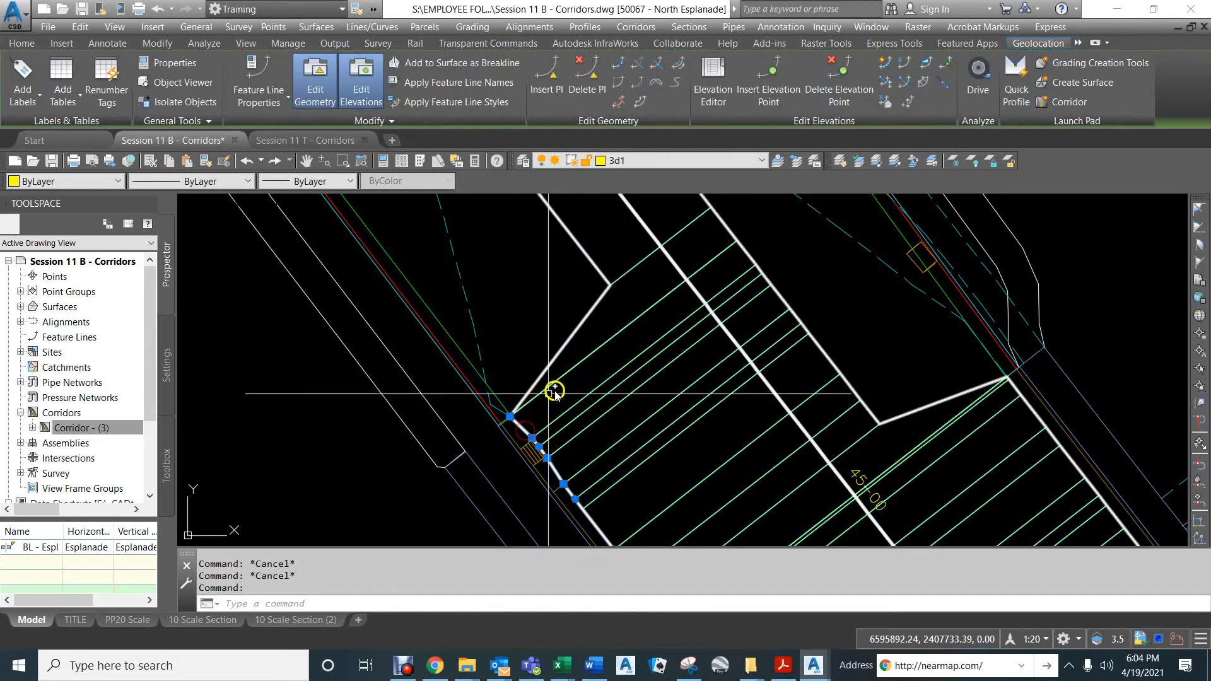
# Step: Deselect the feature line, select the corridor at its Nord Hwy end and open its region's target mapping
pyautogui.scroll(-5, 557, 386)
pyautogui.scroll(-2, 556, 386)
pyautogui.moveTo(448, 273); pyautogui.dragTo(578, 607, button='middle')
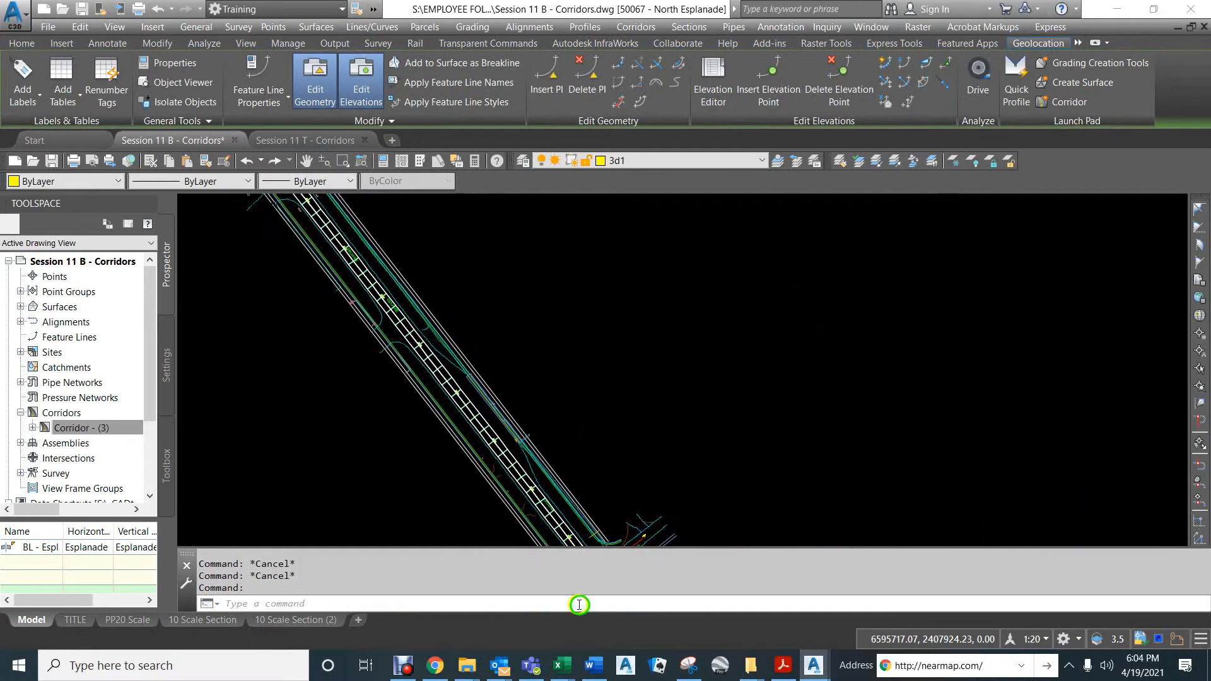
pyautogui.moveTo(363, 336); pyautogui.dragTo(749, 656, button='middle')
pyautogui.moveTo(468, 345); pyautogui.dragTo(656, 659, button='middle')
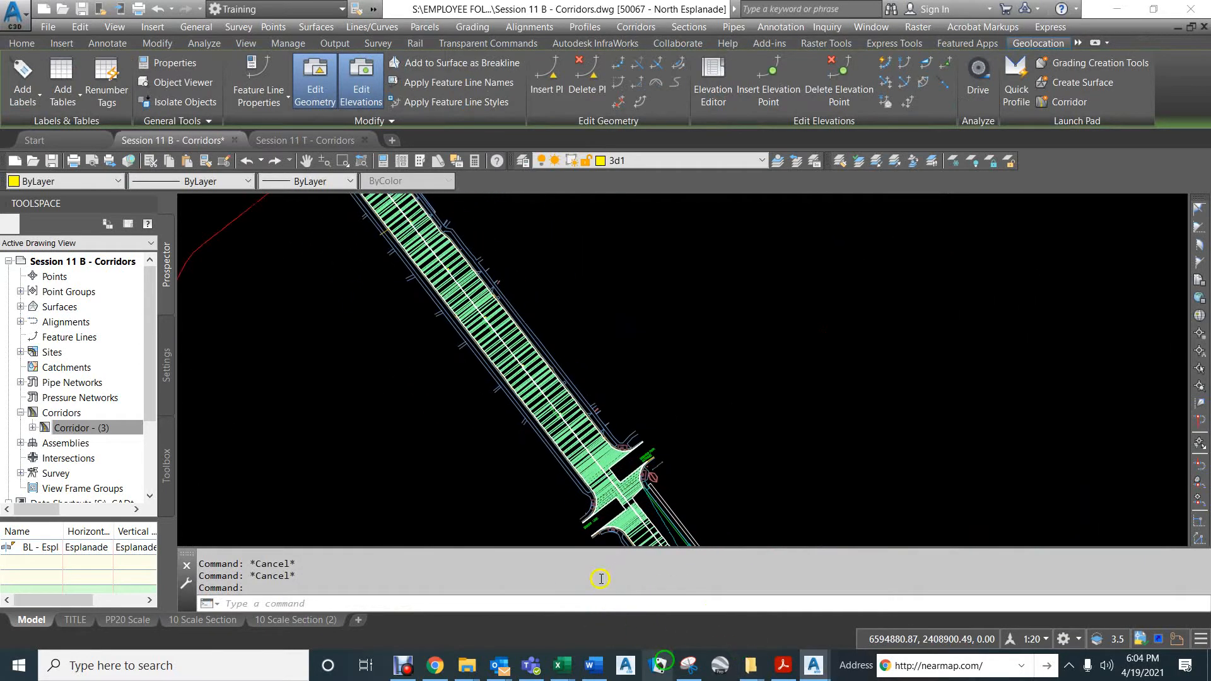
pyautogui.moveTo(425, 332); pyautogui.dragTo(527, 497, button='middle')
pyautogui.scroll(6, 498, 403)
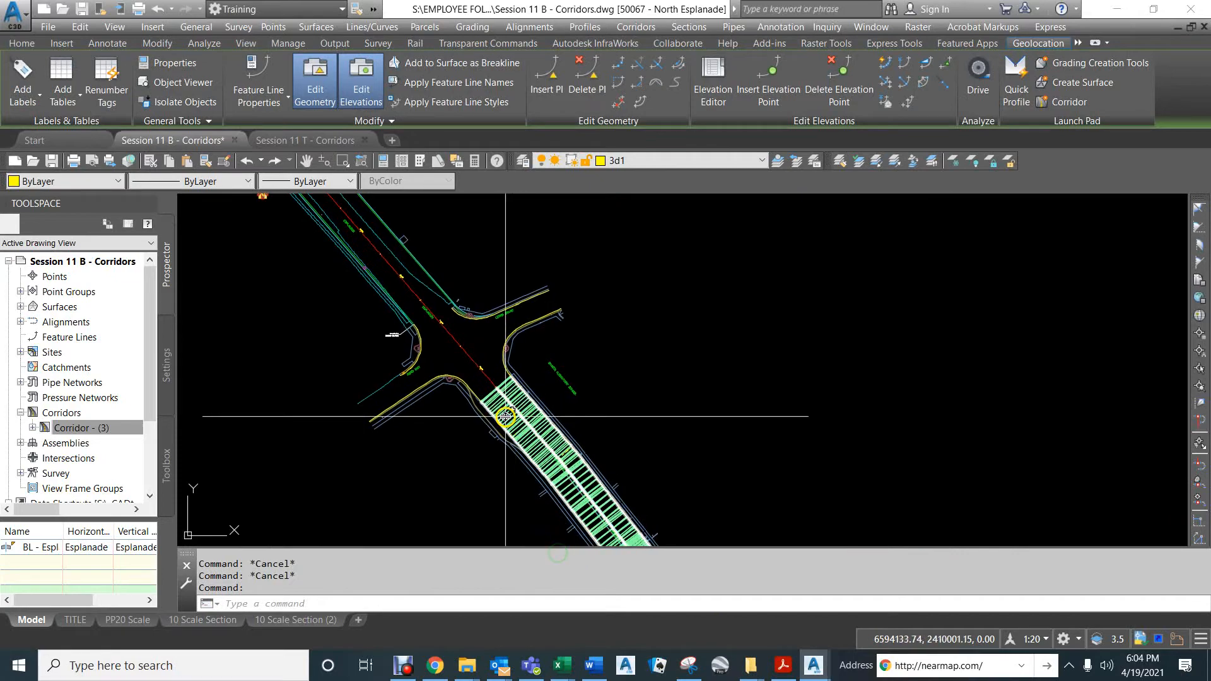
pyautogui.scroll(2, 498, 400)
pyautogui.press('Escape')
pyautogui.click(457, 364)
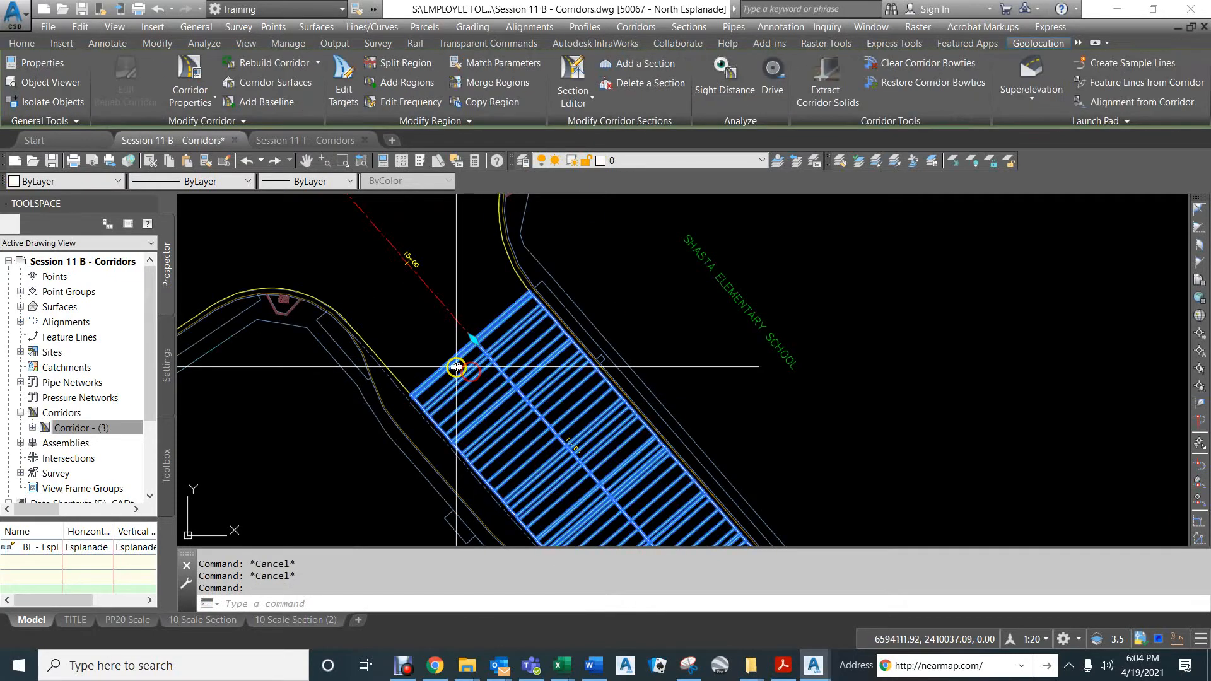
pyautogui.click(344, 82)
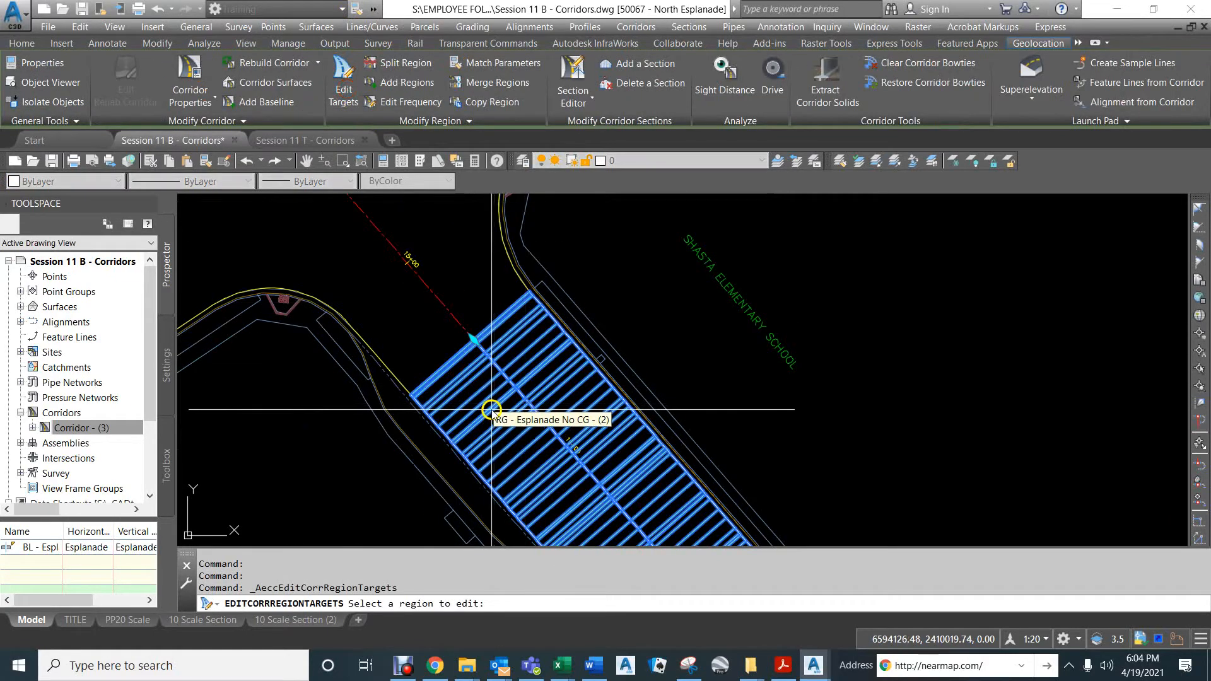
pyautogui.click(941, 507)
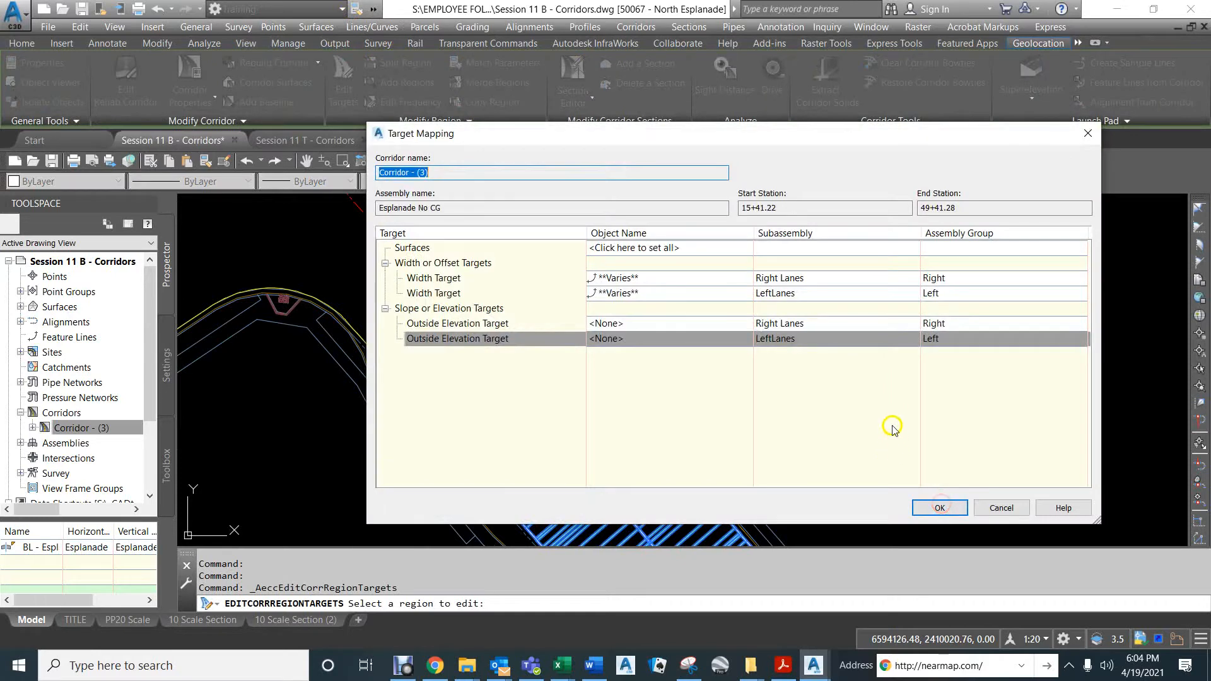
# Step: Set the Right Lanes outside elevation target to feature lines, survey figures and 3D polylines, and start selecting them from the drawing
pyautogui.click(613, 323)
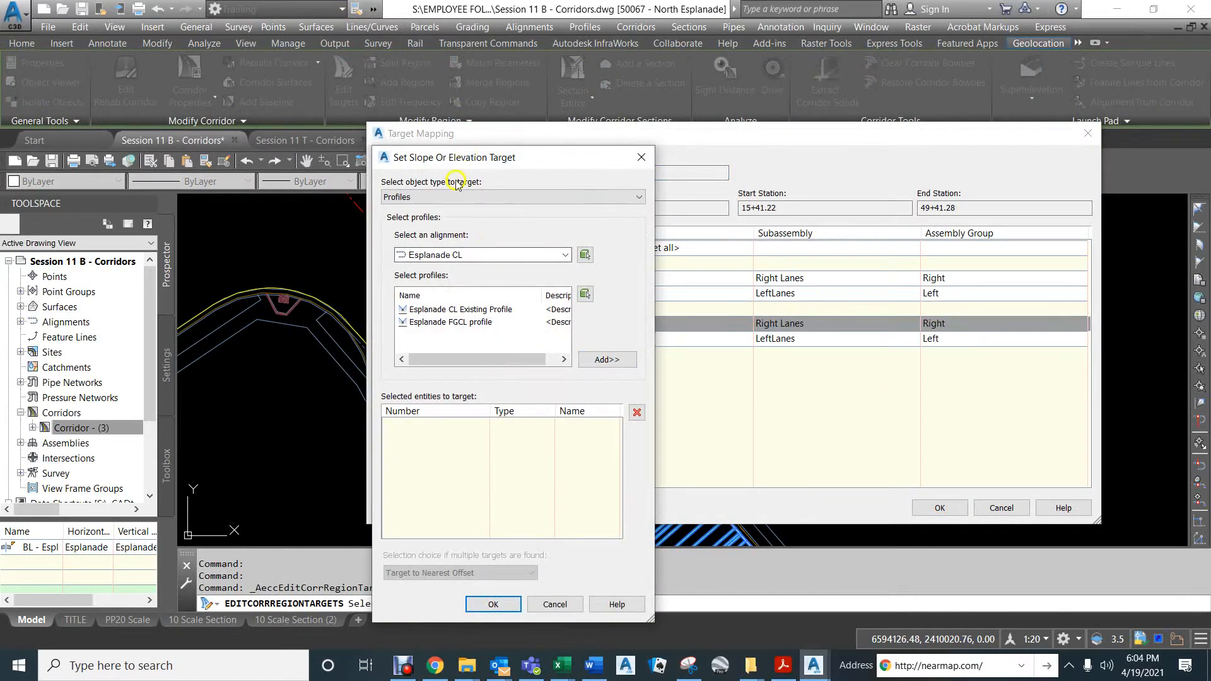
pyautogui.click(441, 196)
pyautogui.click(420, 223)
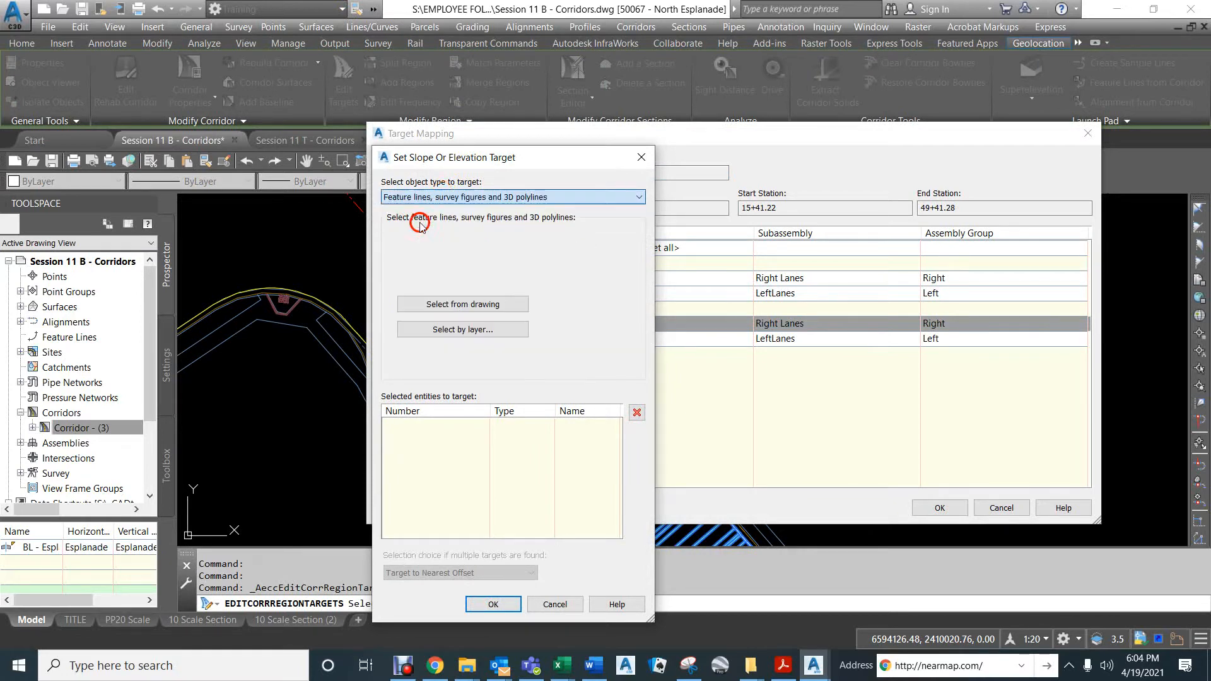
pyautogui.click(435, 302)
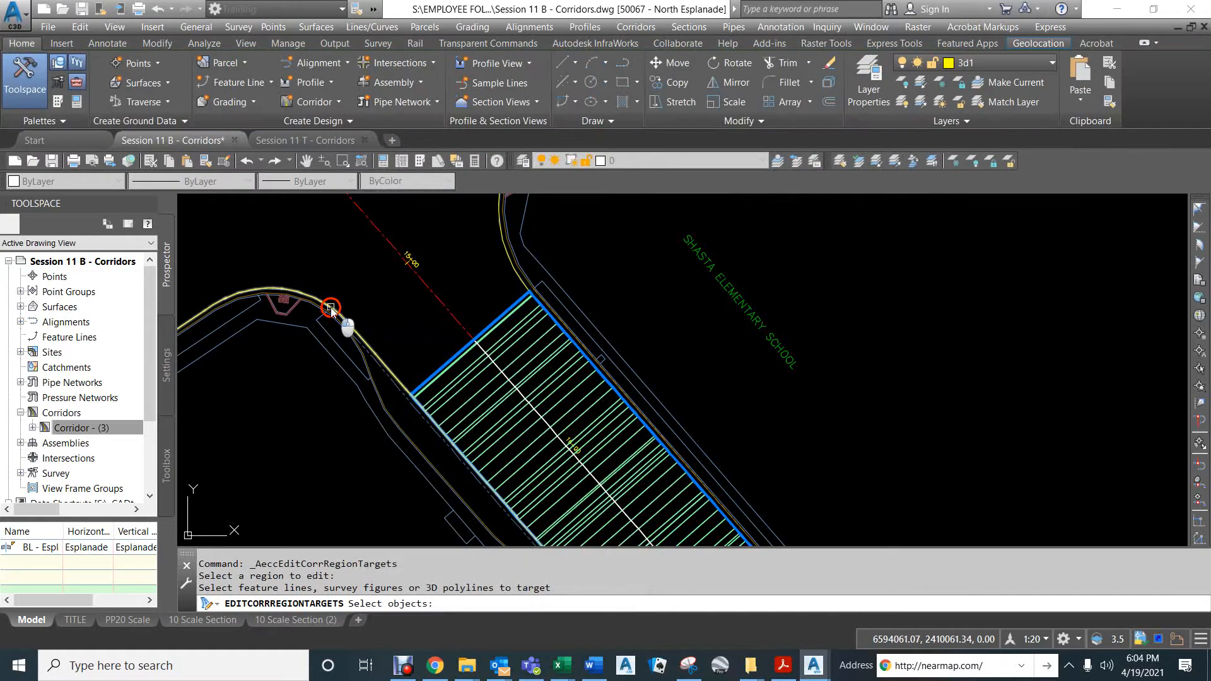
# Step: Select the right-side curb feature lines at the corridor's start, at Risa Way and at Bodero Lane as elevation targets
pyautogui.click(331, 307)
pyautogui.scroll(-4, 372, 288)
pyautogui.scroll(4, 465, 400)
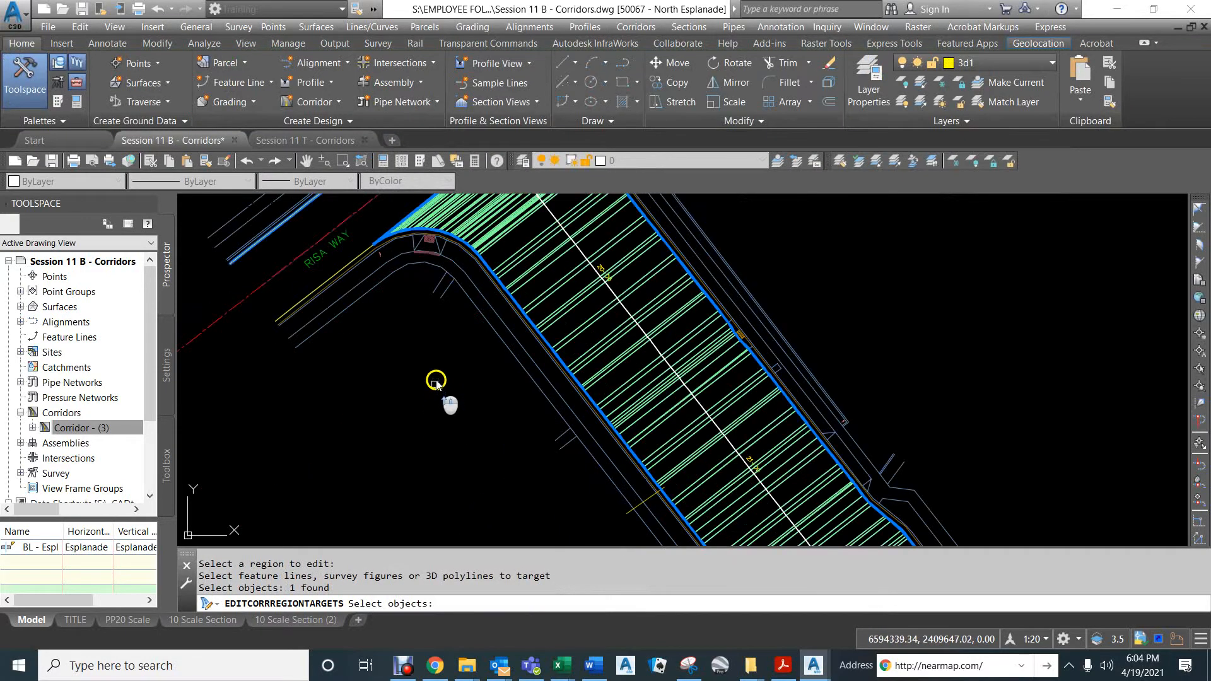
pyautogui.click(482, 259)
pyautogui.scroll(-3, 492, 270)
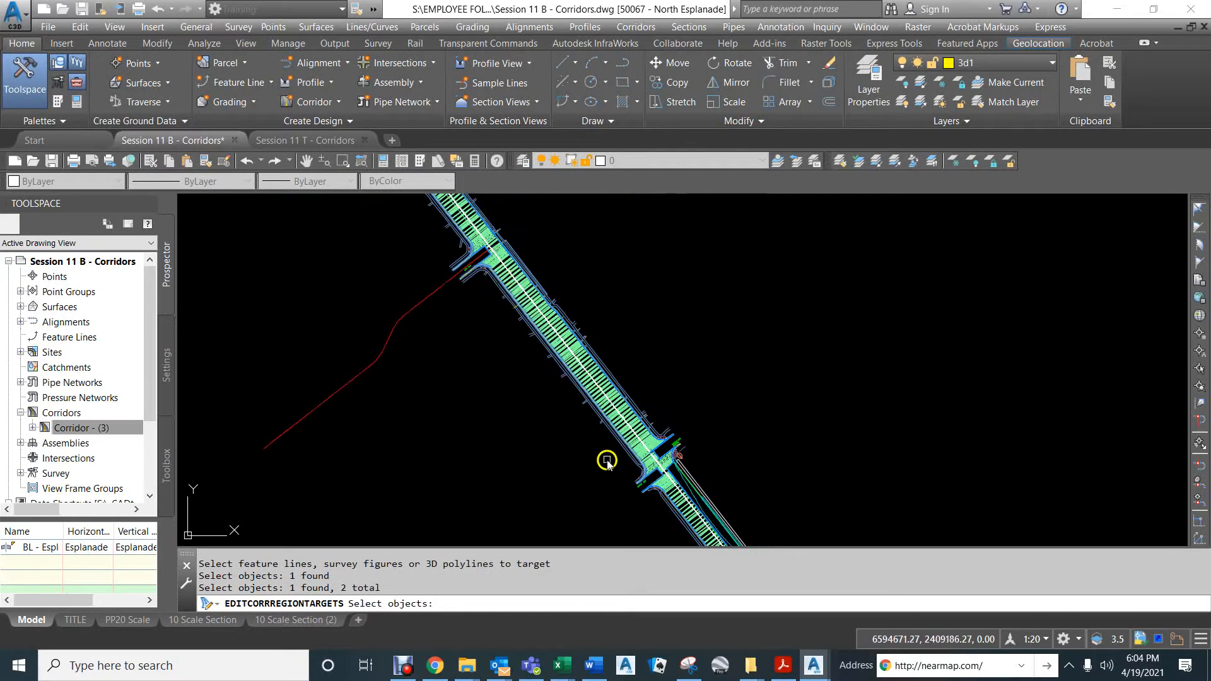
pyautogui.scroll(8, 650, 489)
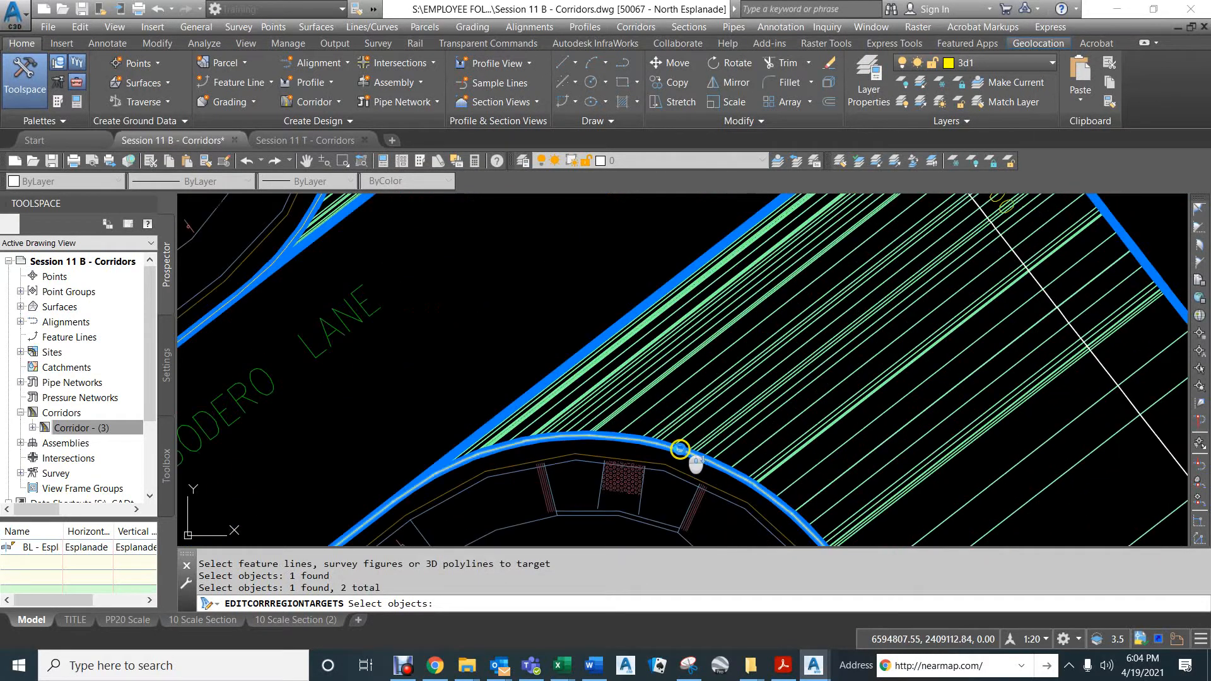
pyautogui.click(675, 448)
# Step: Add the right-side curb return feature line at the next side street past Bodero Lane to the elevation targets
pyautogui.scroll(-5, 694, 359)
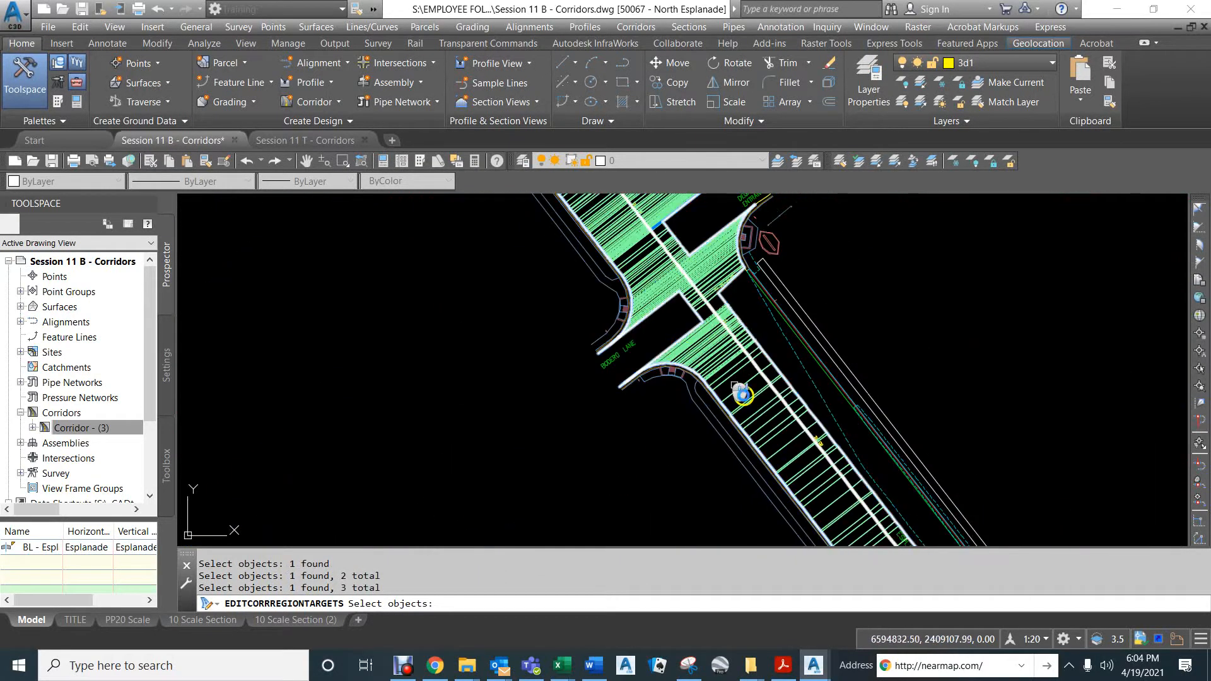
pyautogui.moveTo(744, 432); pyautogui.dragTo(392, 191, button='middle')
pyautogui.moveTo(546, 447); pyautogui.dragTo(452, 210, button='middle')
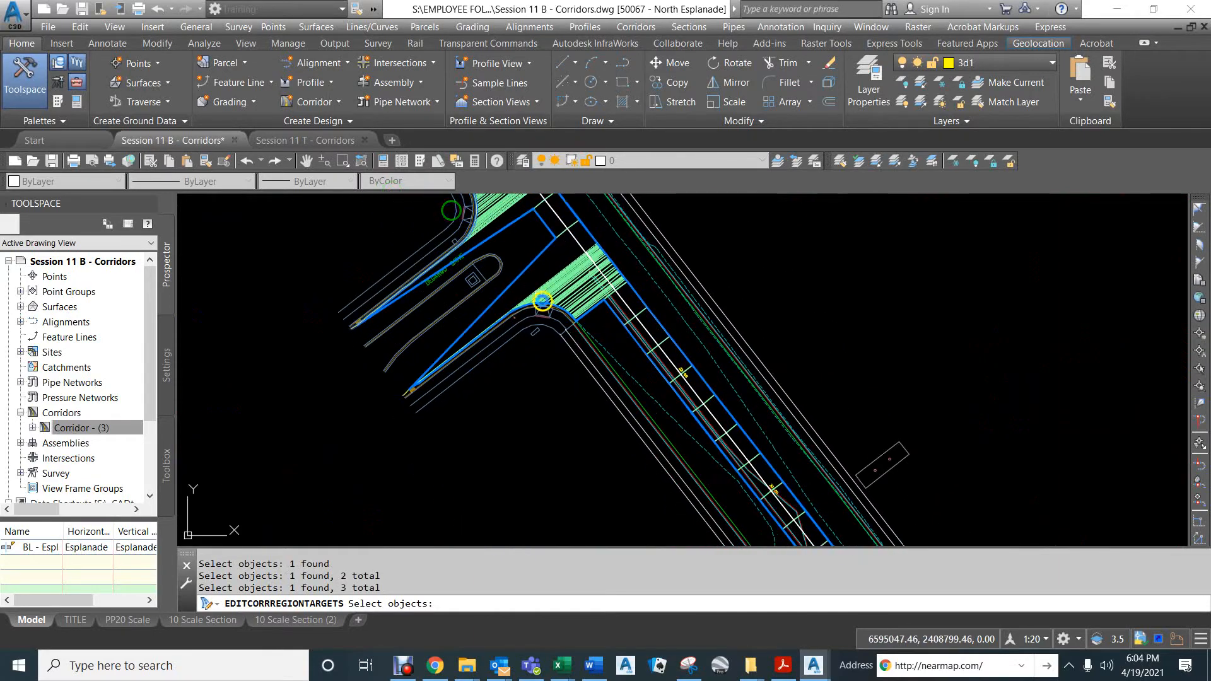
pyautogui.scroll(5, 545, 307)
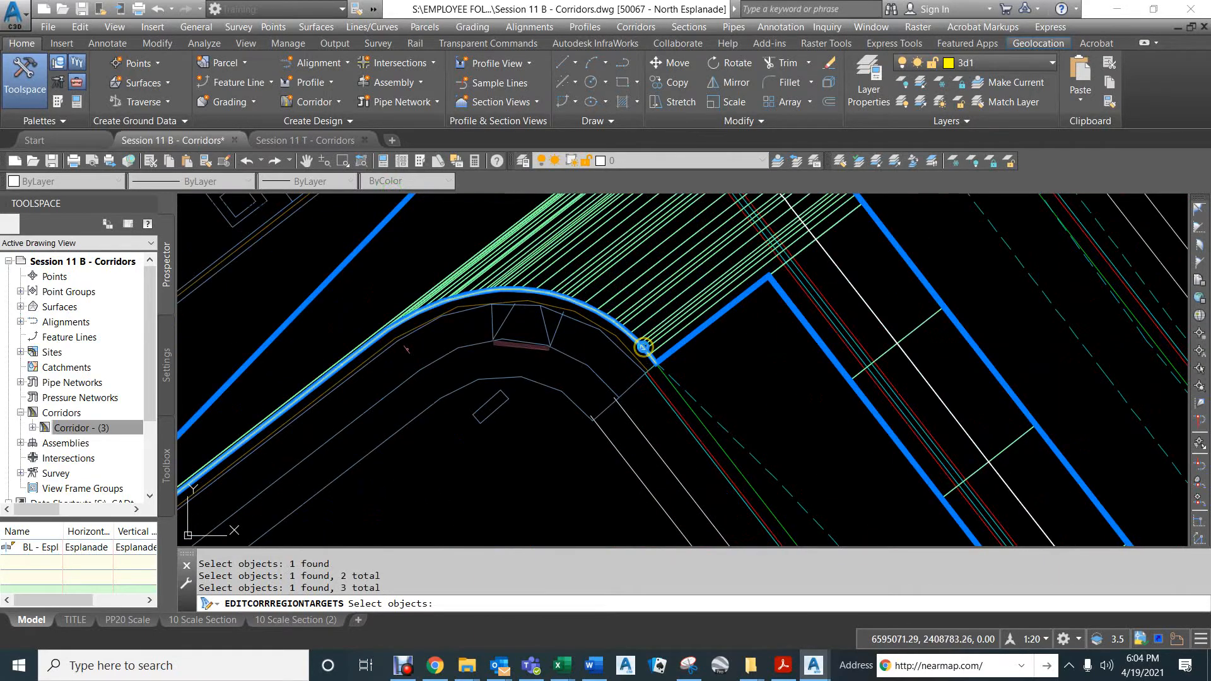
# Step: Add the curved return feature line and the edge feature line near station 45+00 to the Right Lanes outside elevation targets
pyautogui.click(642, 344)
pyautogui.scroll(-5, 641, 344)
pyautogui.moveTo(735, 440); pyautogui.dragTo(541, 302, button='middle')
pyautogui.moveTo(679, 473); pyautogui.dragTo(602, 403, button='middle')
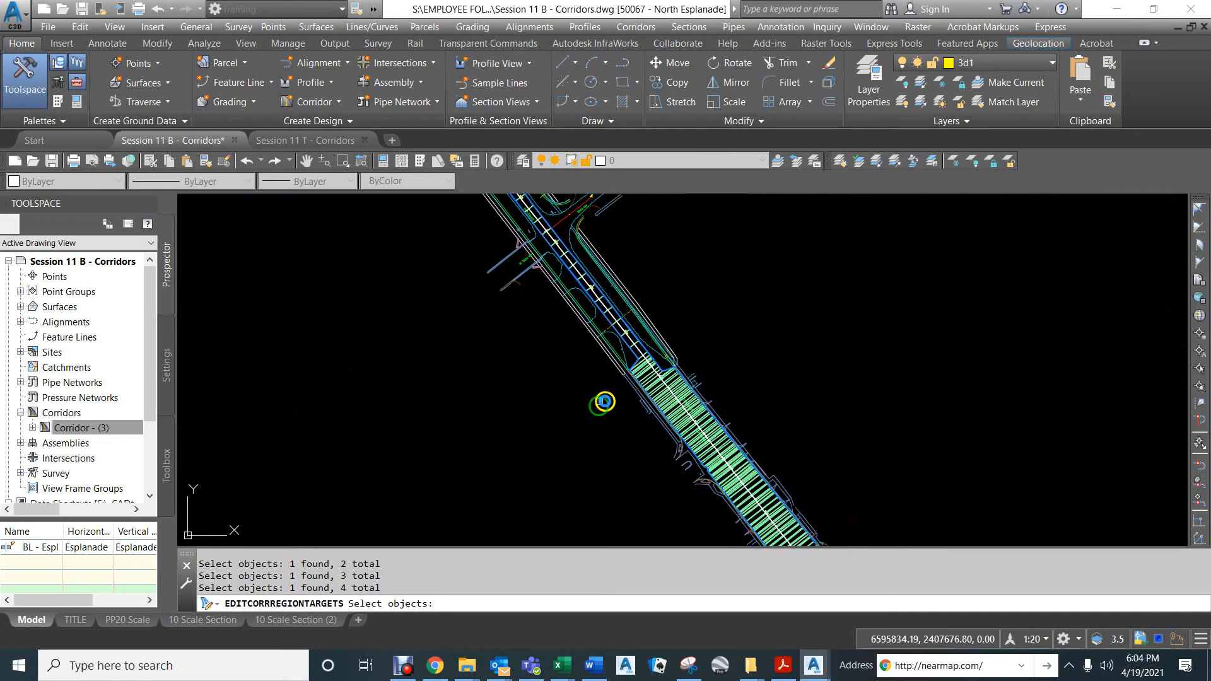
pyautogui.scroll(4, 646, 402)
pyautogui.scroll(3, 646, 402)
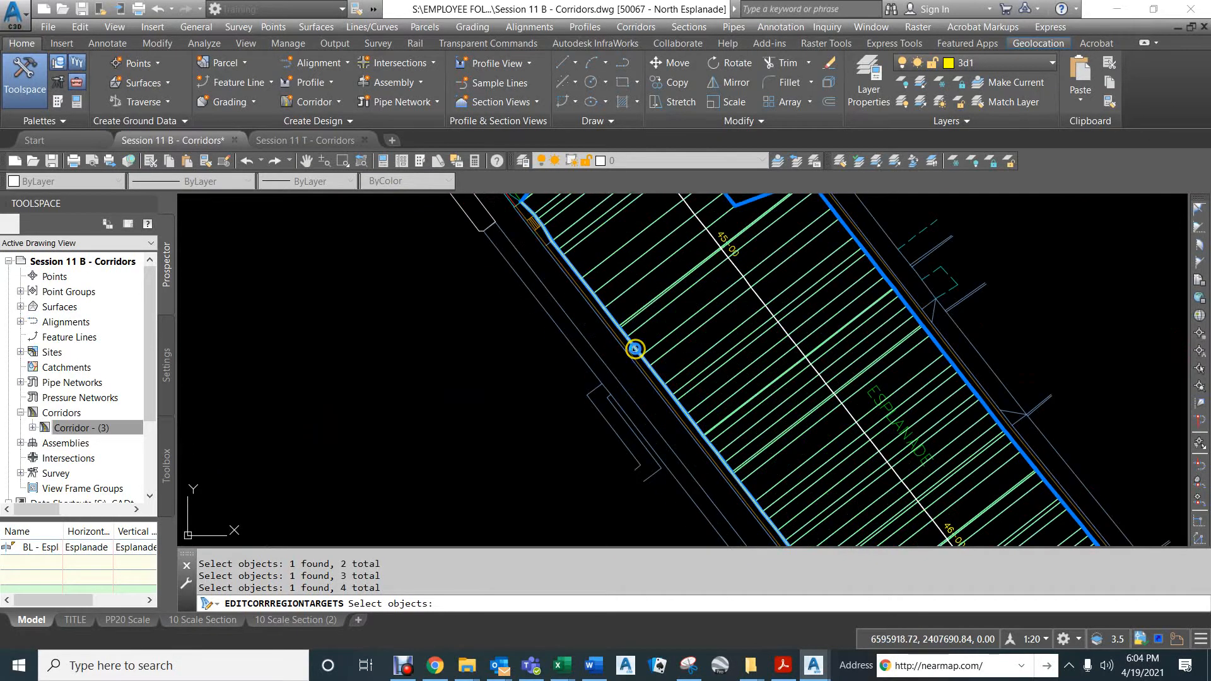
pyautogui.click(635, 349)
pyautogui.scroll(-5, 650, 341)
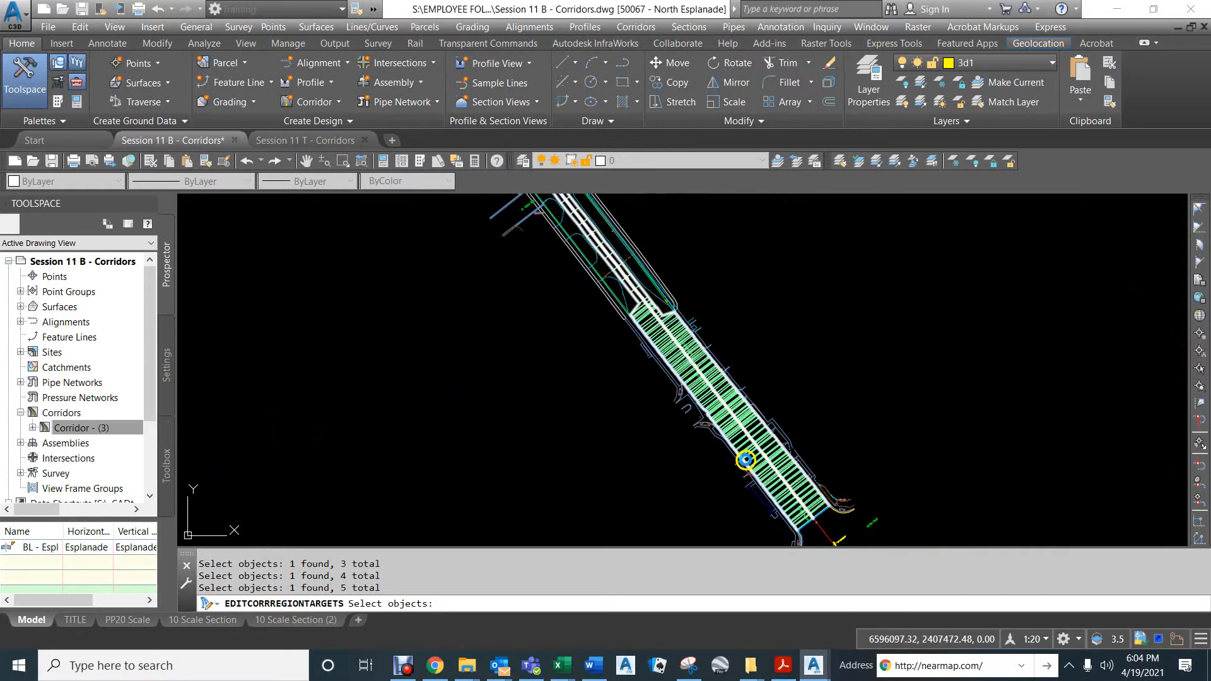
pyautogui.rightClick(636, 380)
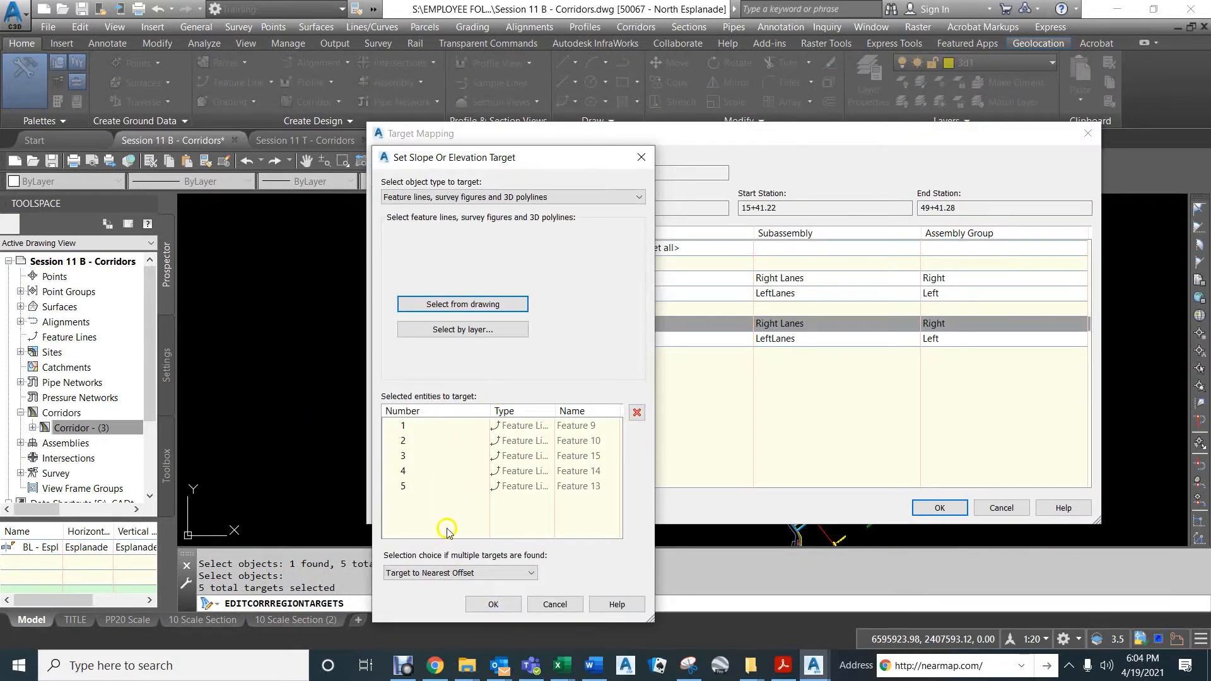
pyautogui.click(493, 604)
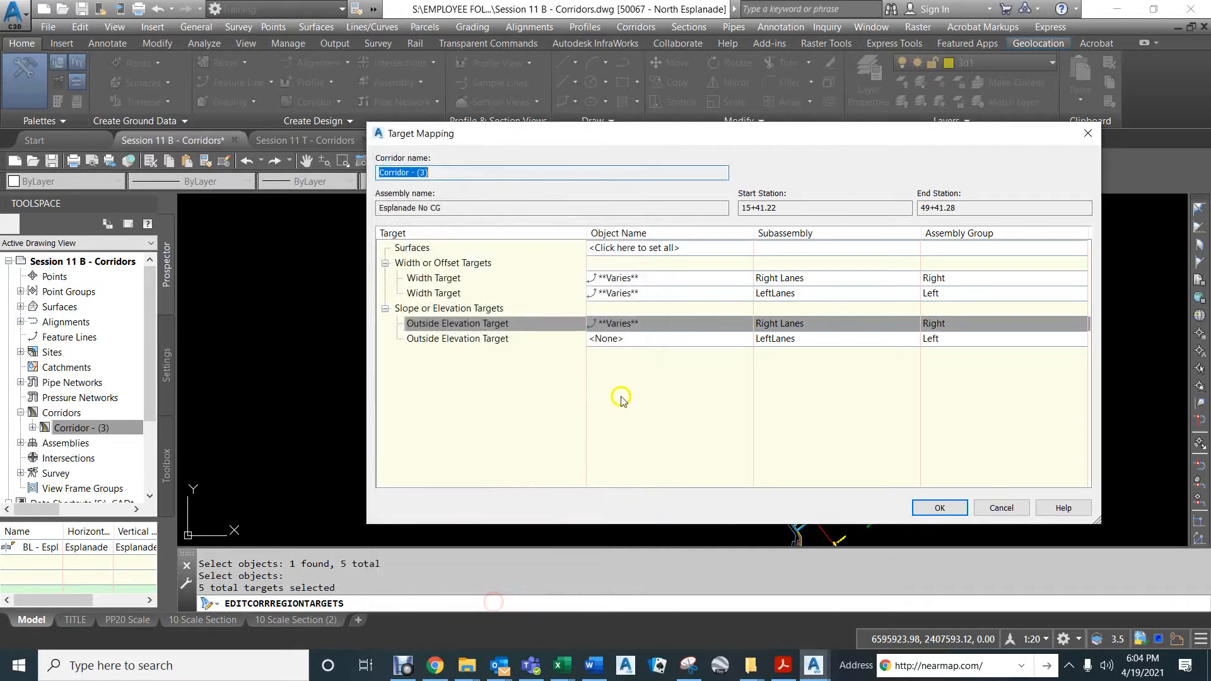
# Step: Apply the target mapping to the corridor region, dismiss the event viewer and end the region target editing
pyautogui.click(941, 509)
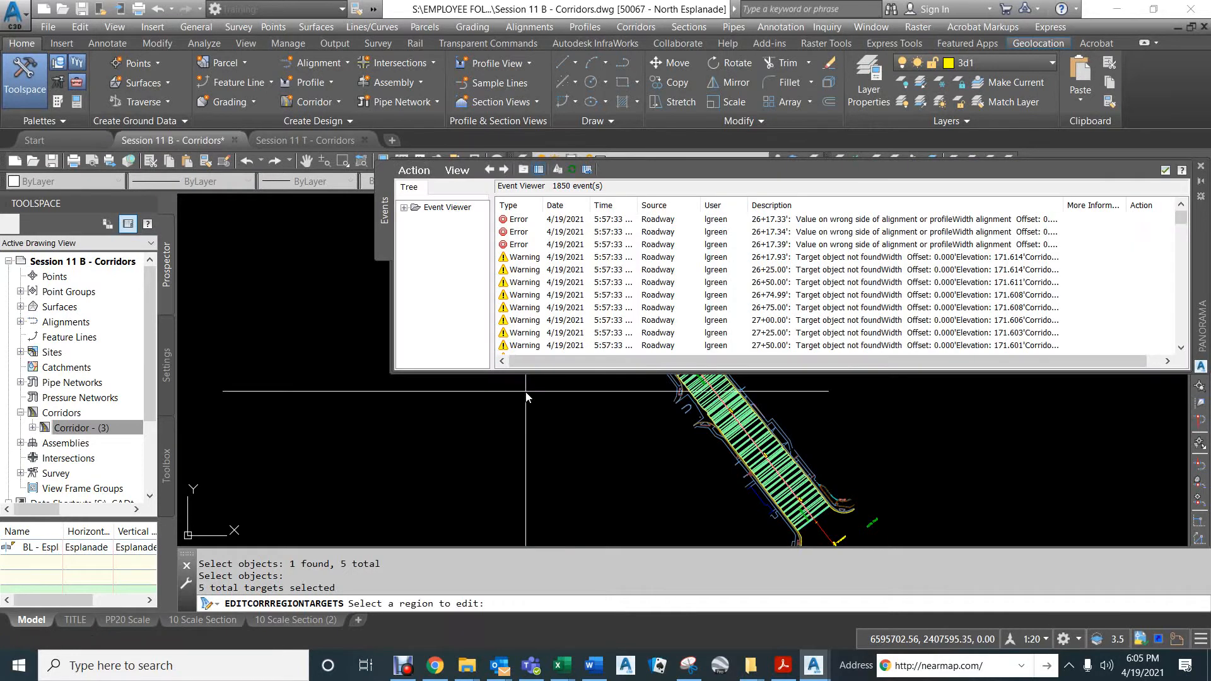
pyautogui.click(1166, 171)
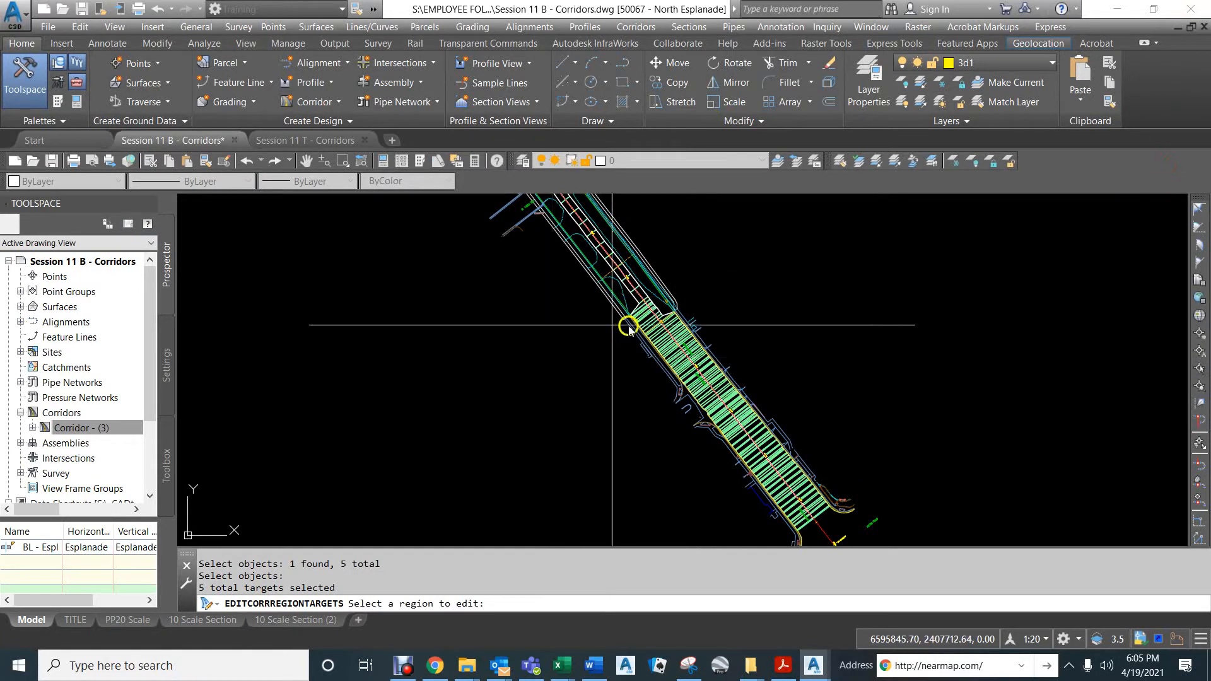
pyautogui.scroll(-5, 648, 338)
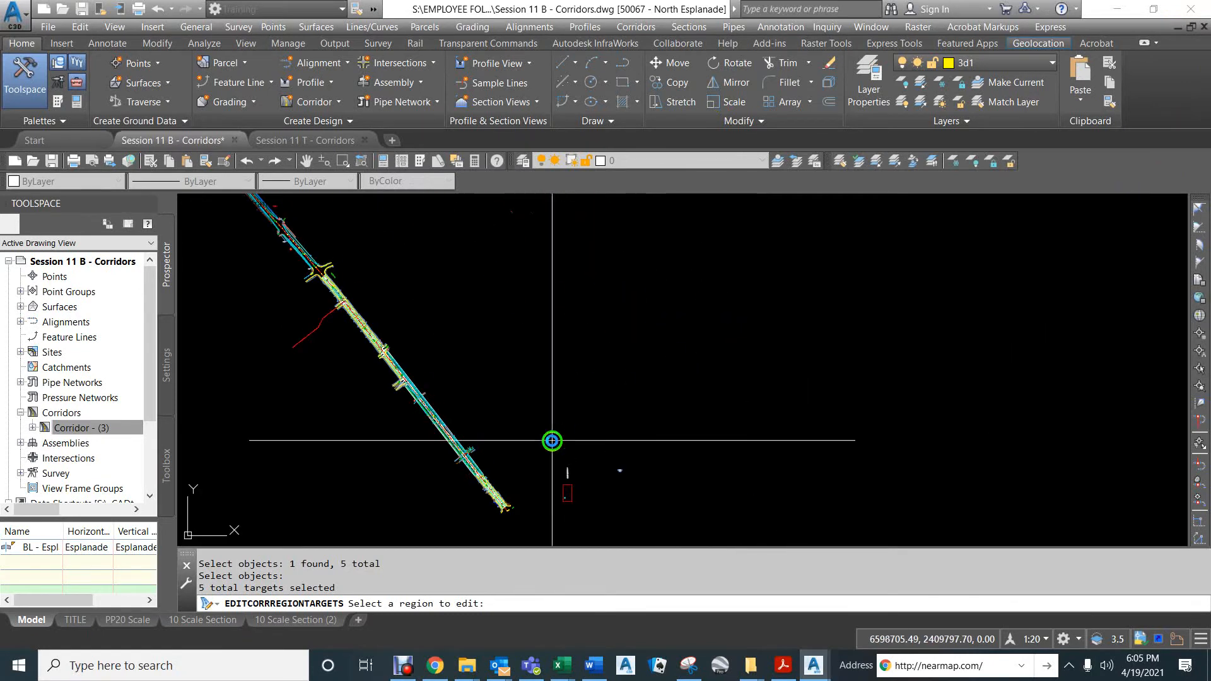
pyautogui.rightClick(525, 396)
pyautogui.moveTo(571, 276); pyautogui.dragTo(616, 394, button='middle')
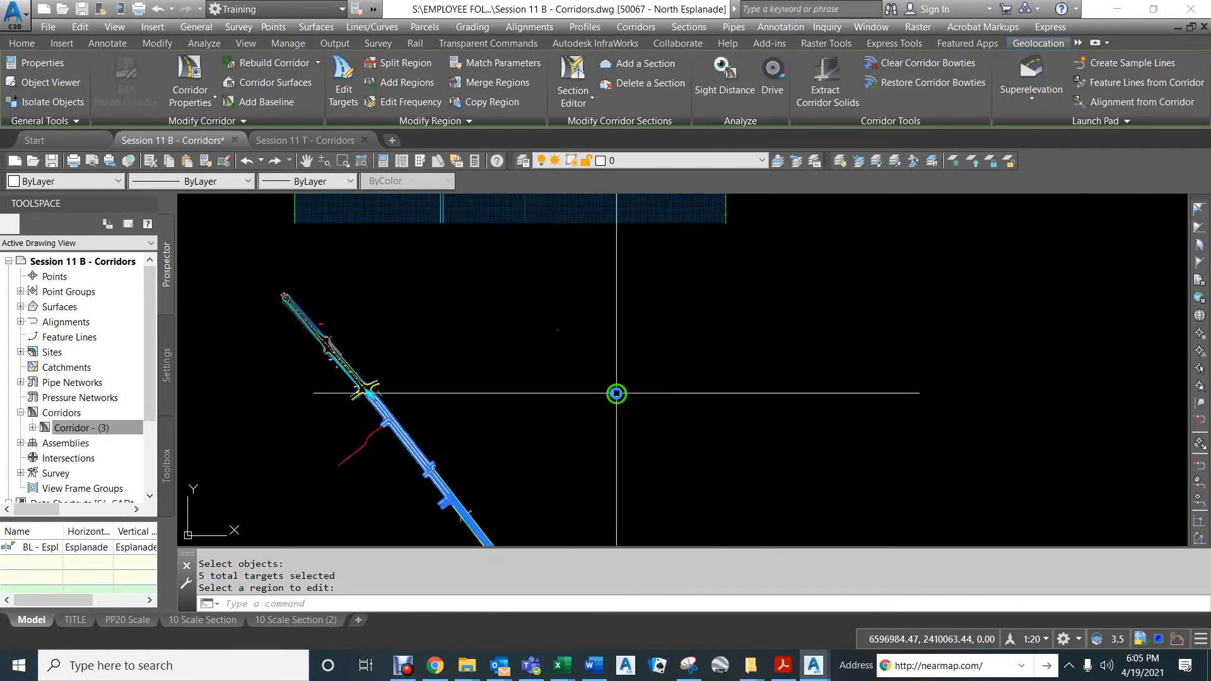
# Step: Start creating sample lines along the Esplanade CL alignment
pyautogui.scroll(5, 558, 321)
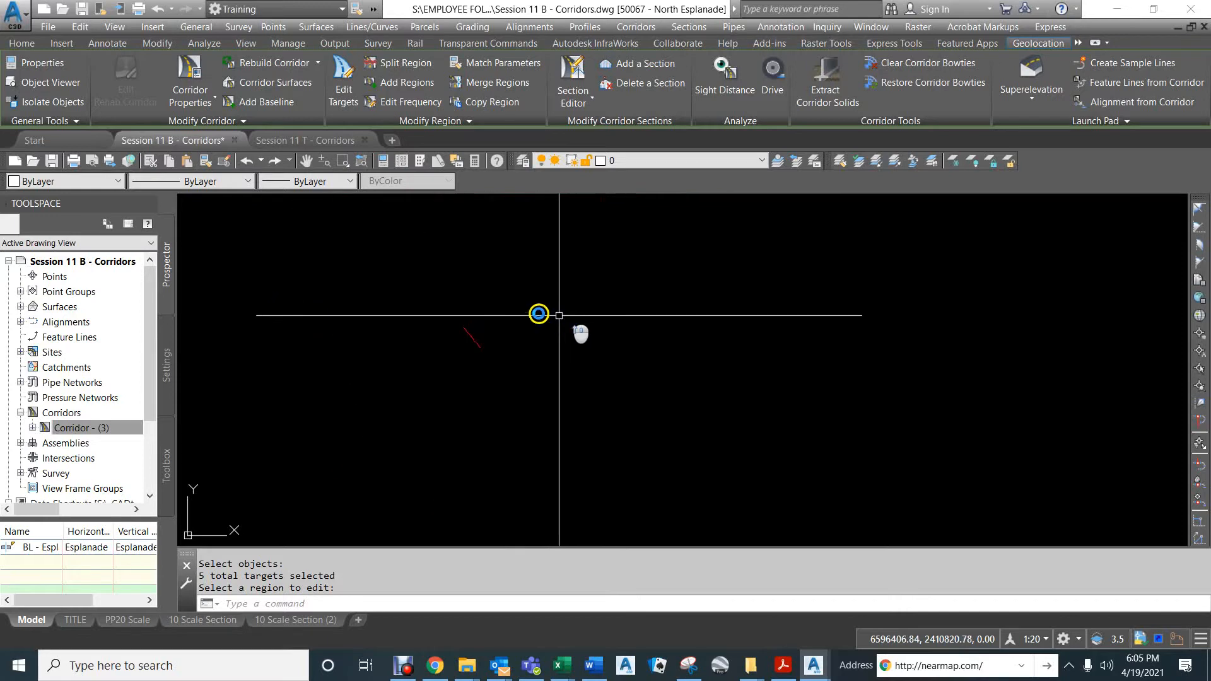
pyautogui.scroll(4, 465, 317)
pyautogui.scroll(5, 474, 362)
pyautogui.scroll(-9, 481, 357)
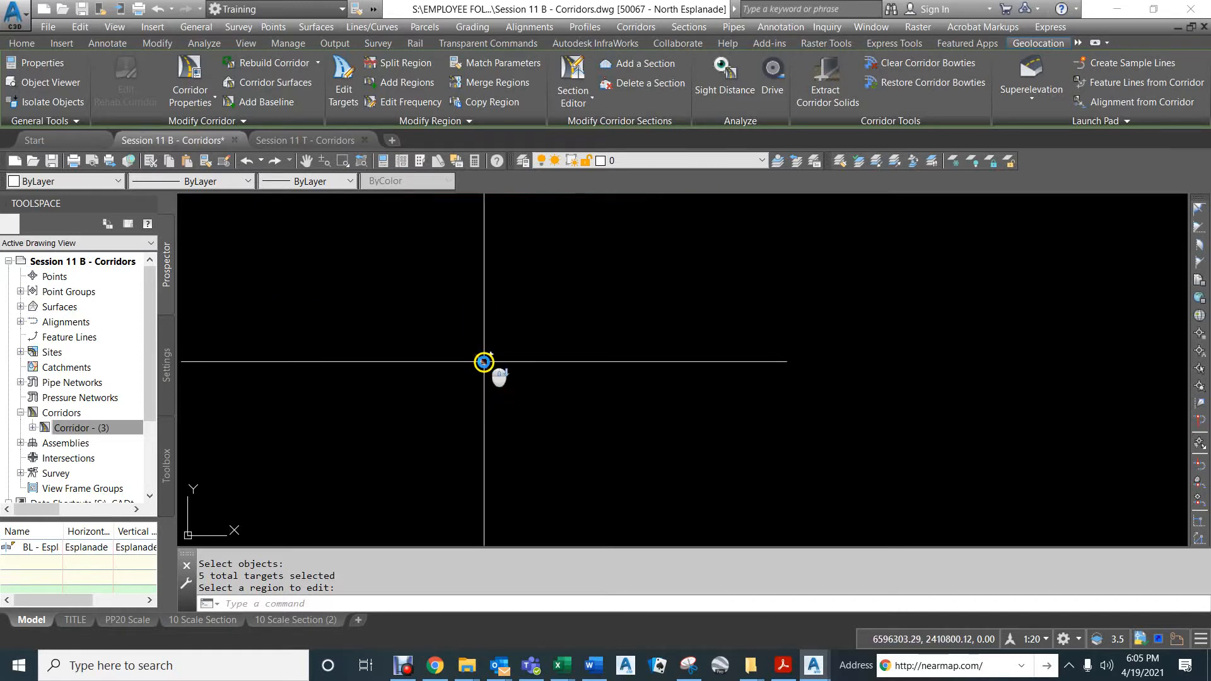
pyautogui.scroll(-5, 484, 362)
pyautogui.moveTo(665, 343); pyautogui.dragTo(586, 340, button='middle')
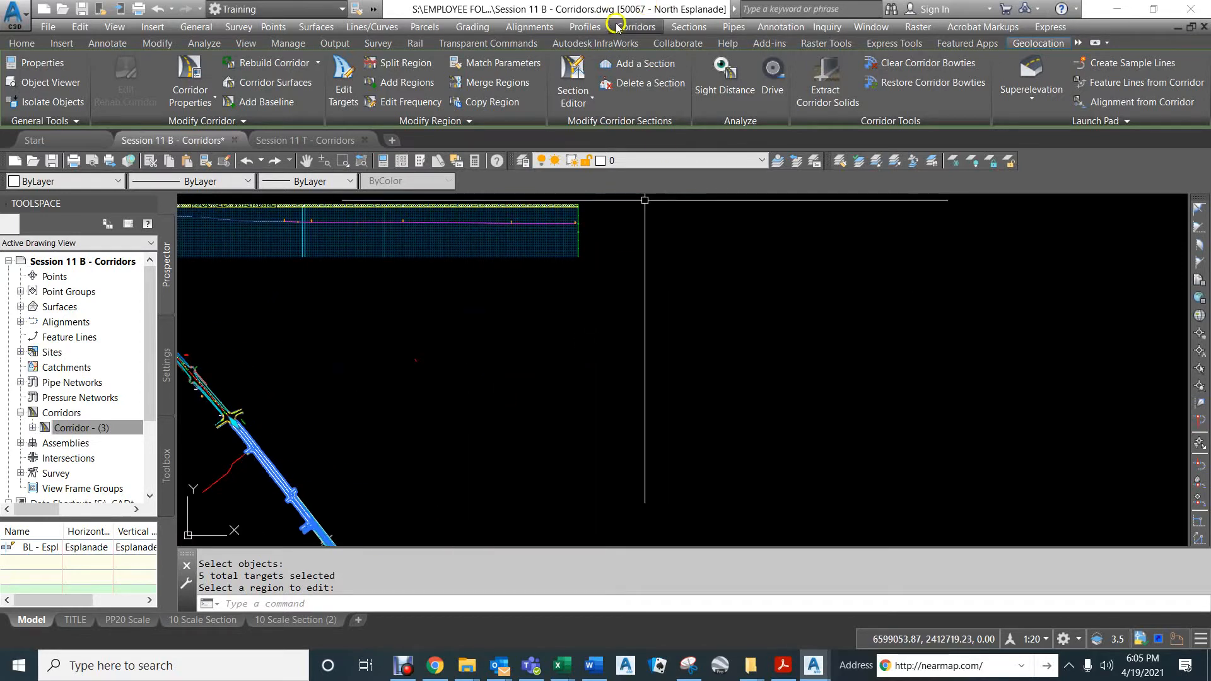
pyautogui.click(691, 27)
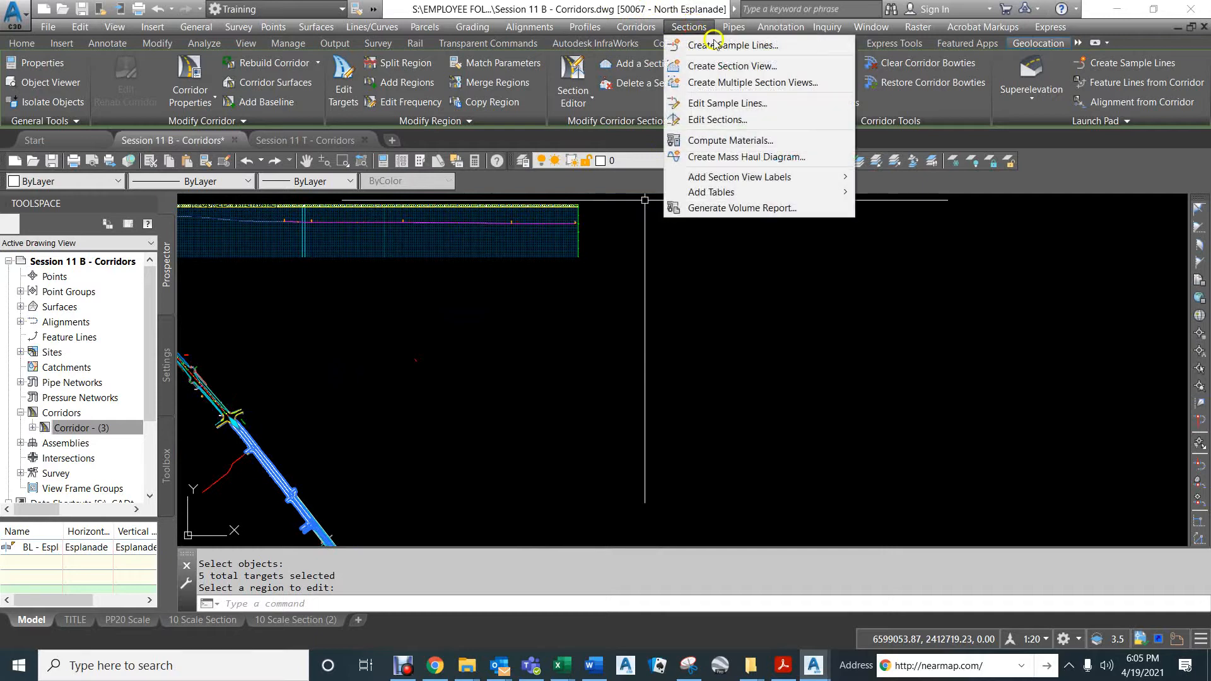
pyautogui.click(713, 45)
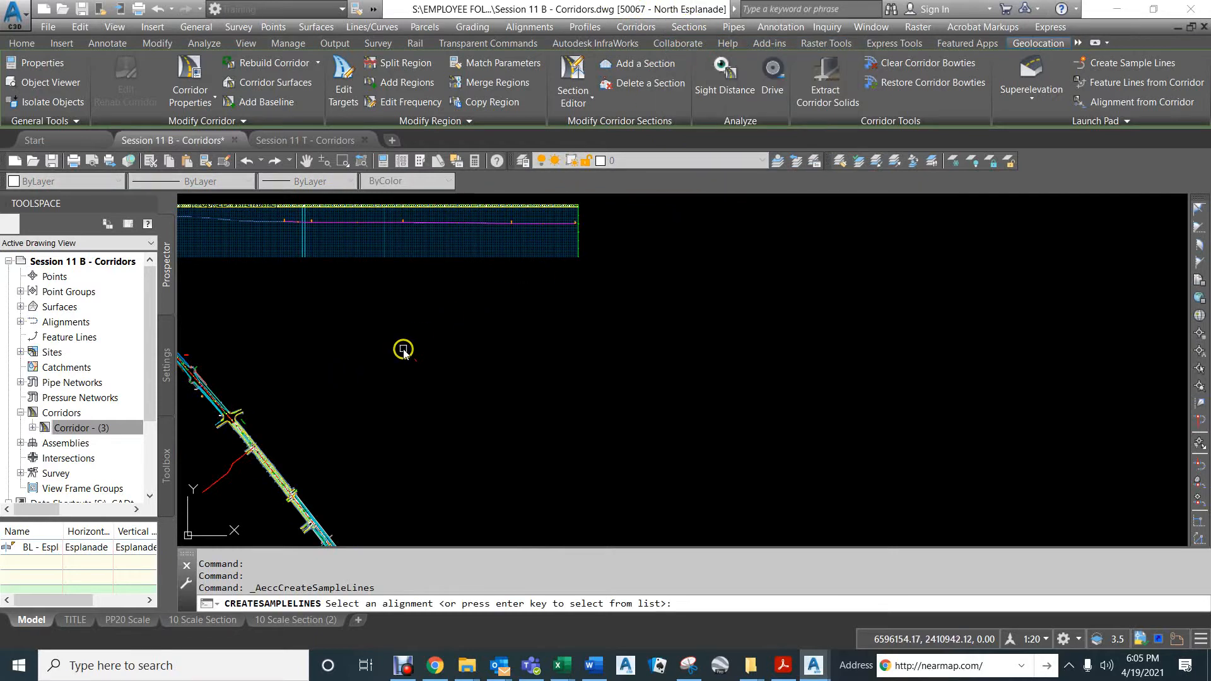
pyautogui.press('Return')
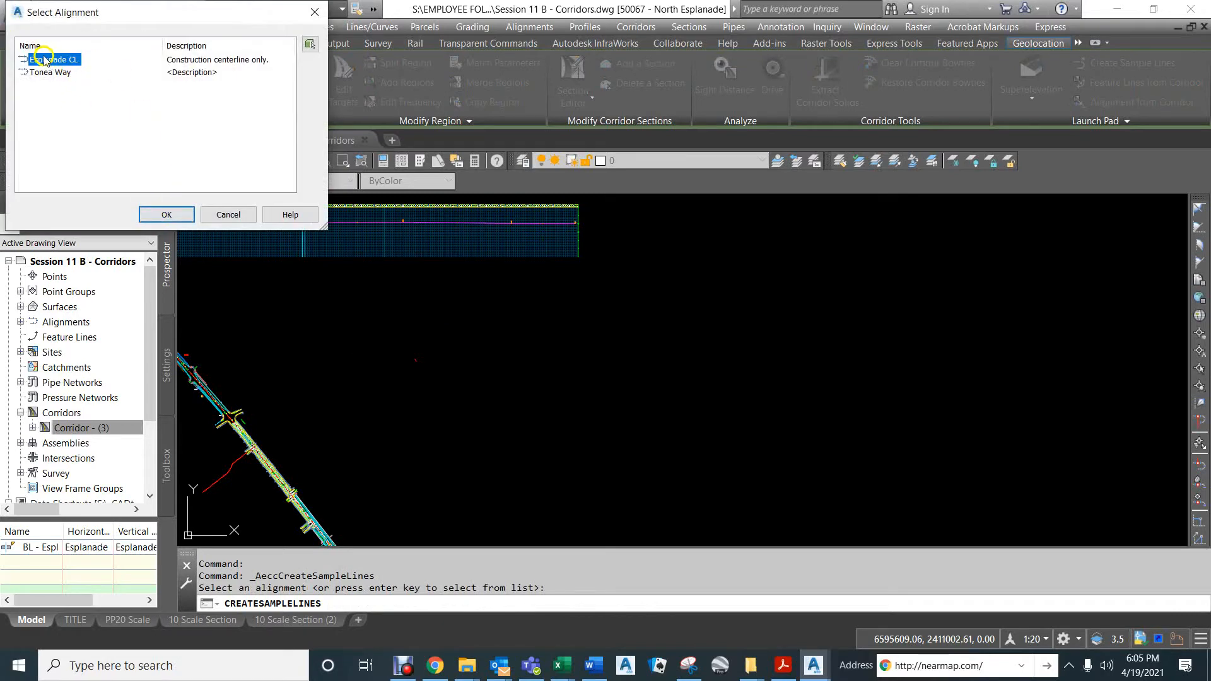
pyautogui.click(157, 216)
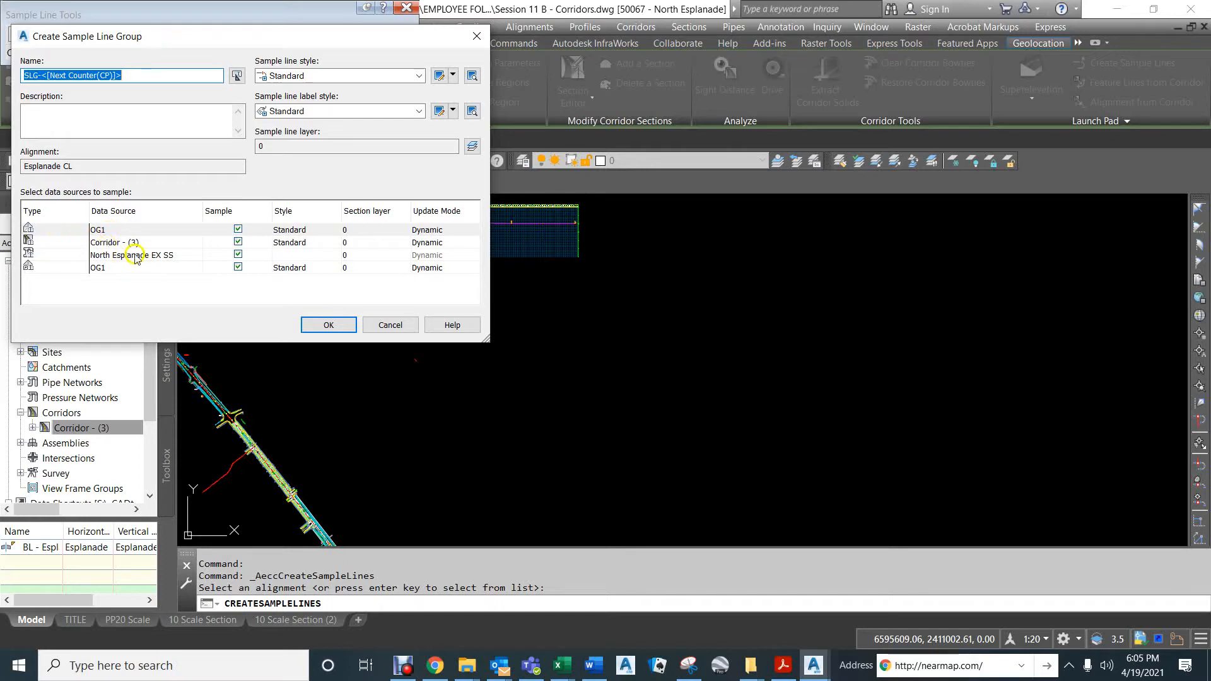
# Step: Create the sample line group with the North Esplanade EX SS pipe network excluded from the sampled data sources
pyautogui.click(109, 256)
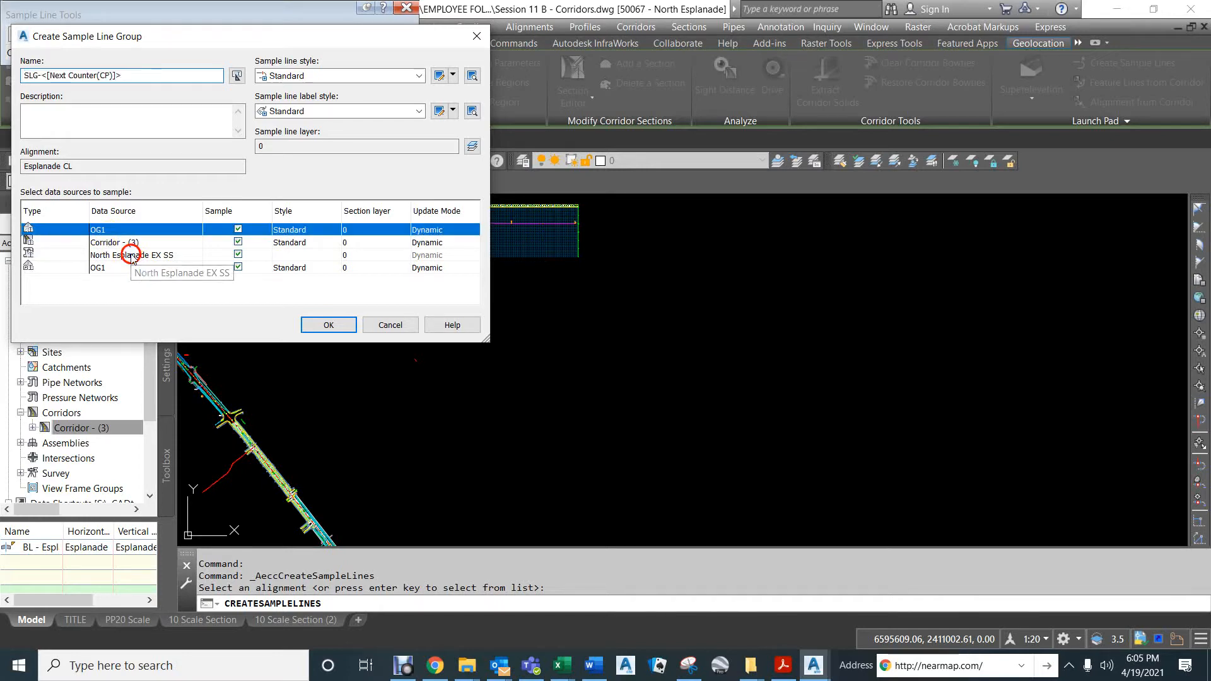
pyautogui.click(238, 254)
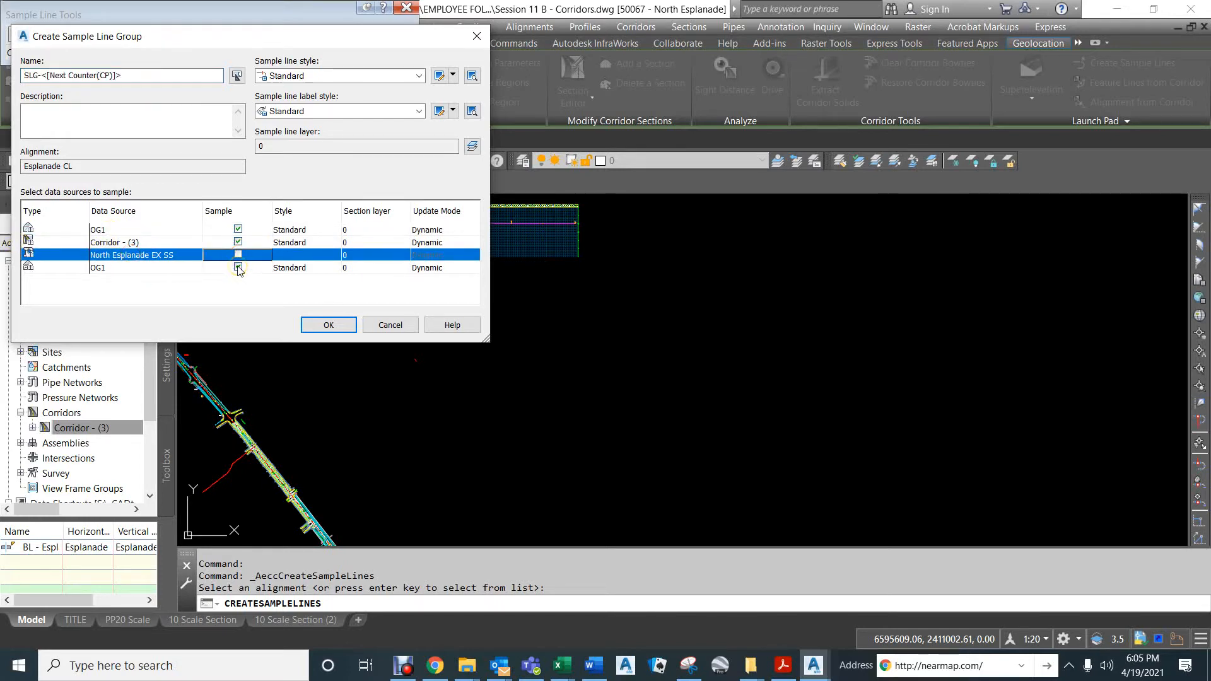
pyautogui.click(327, 325)
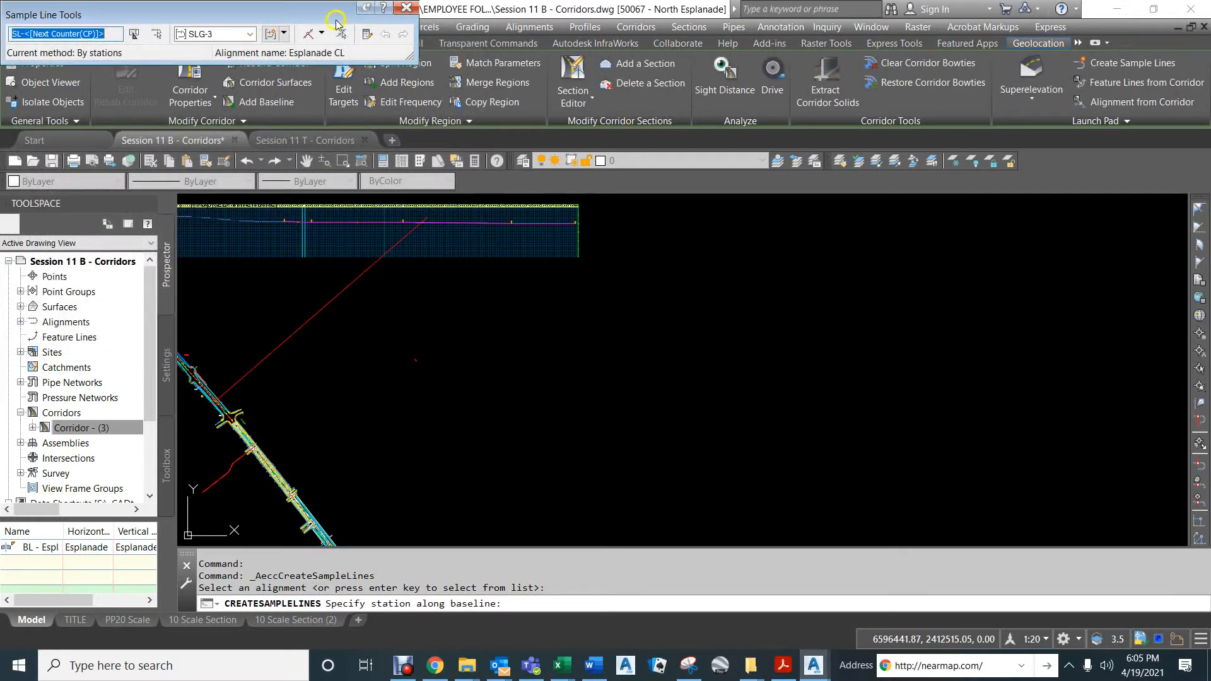
# Step: Create sample lines by station range with 45' left and right swath widths and 25' increments along tangents and curves
pyautogui.click(321, 36)
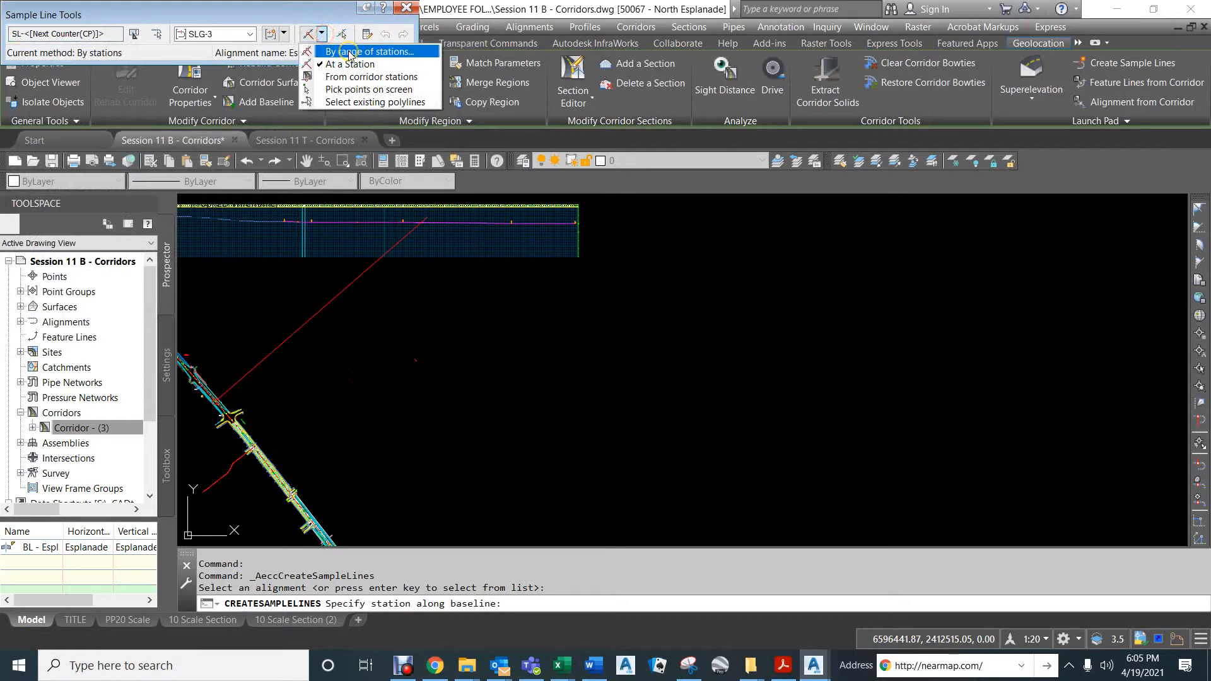
pyautogui.click(348, 52)
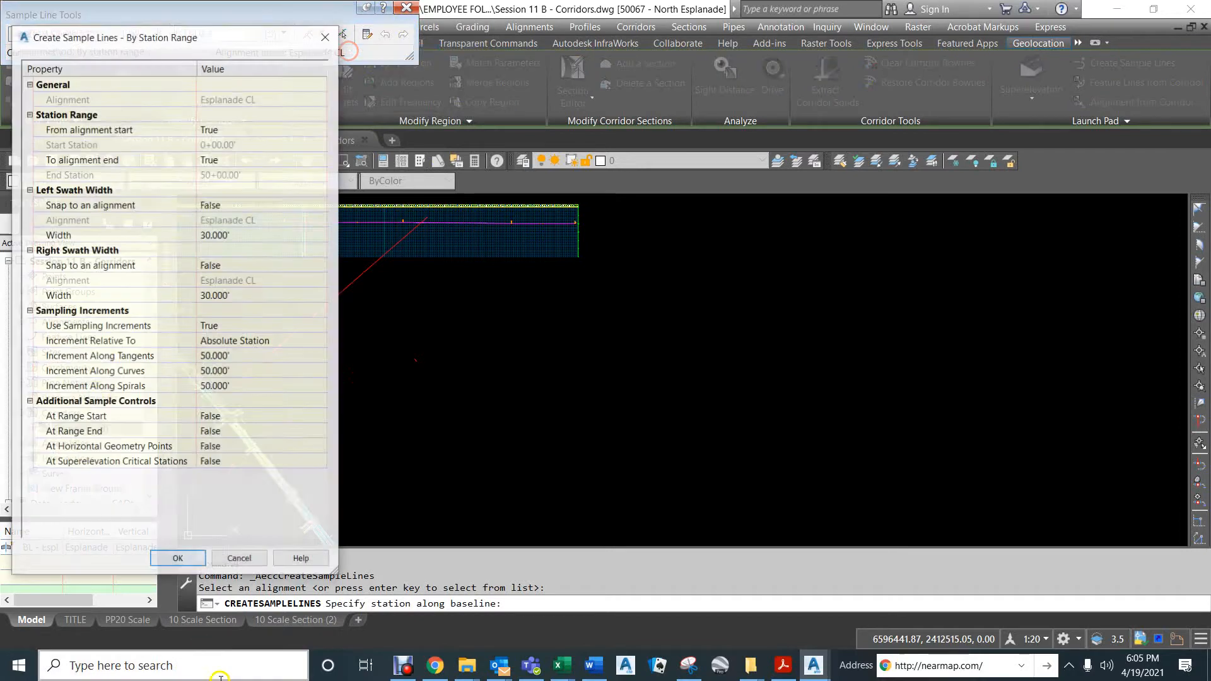
pyautogui.click(243, 241)
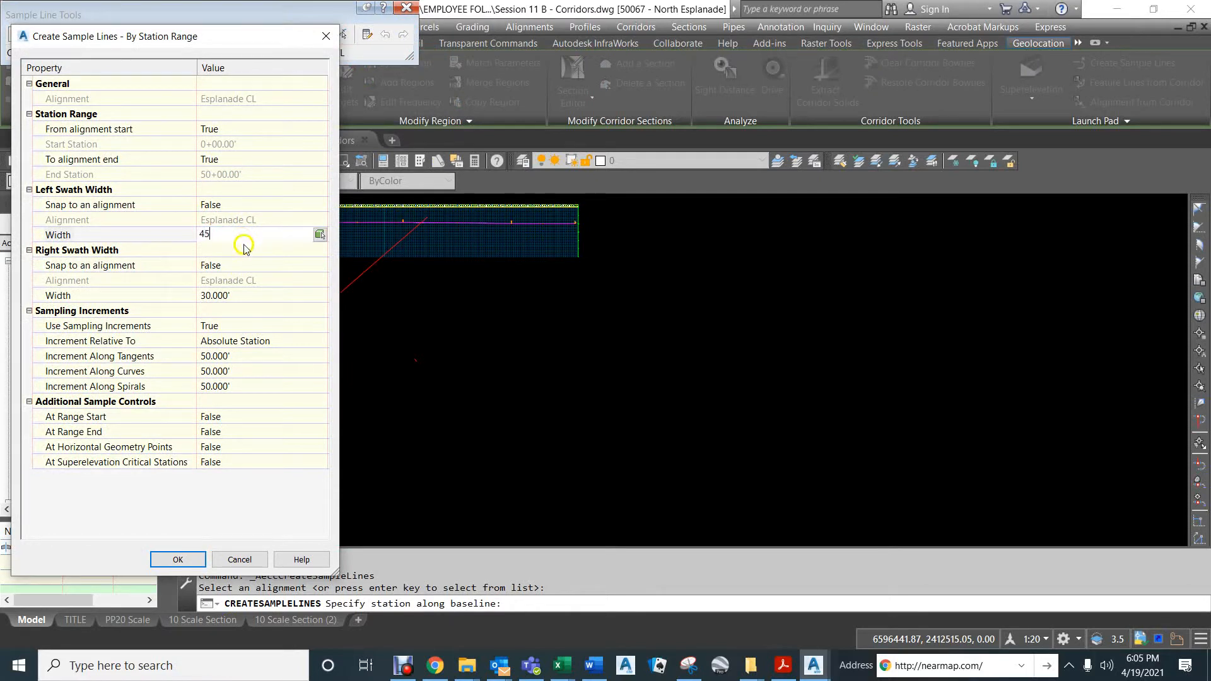
pyautogui.click(243, 296)
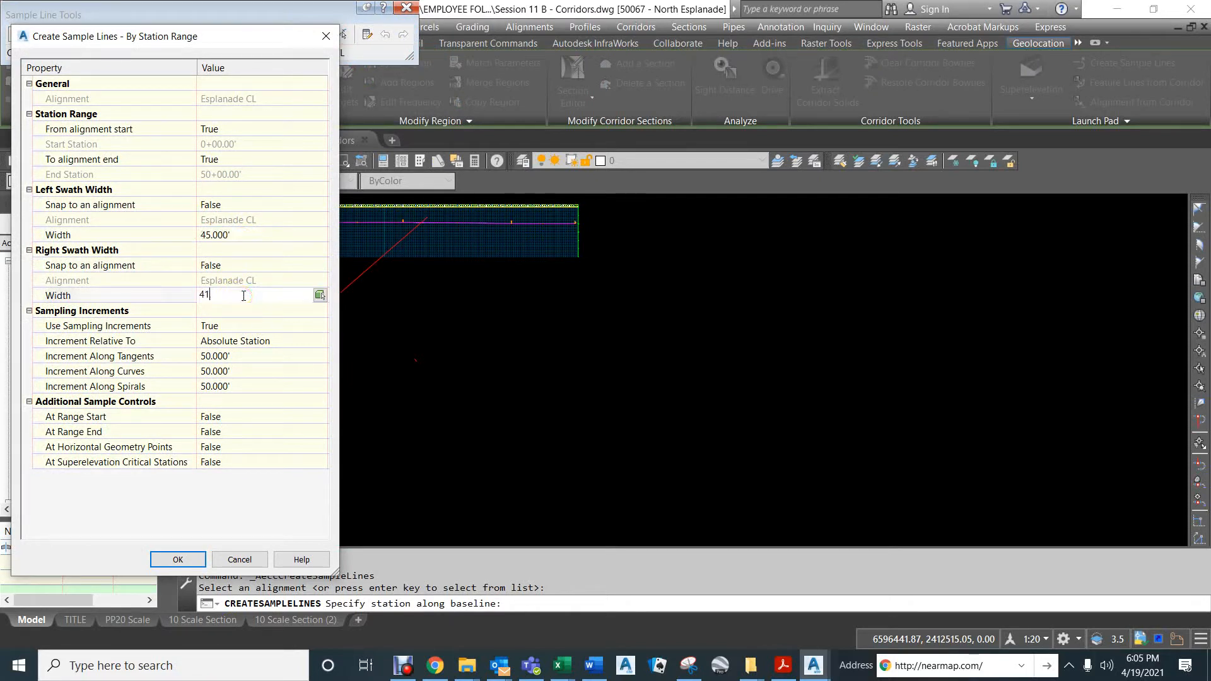
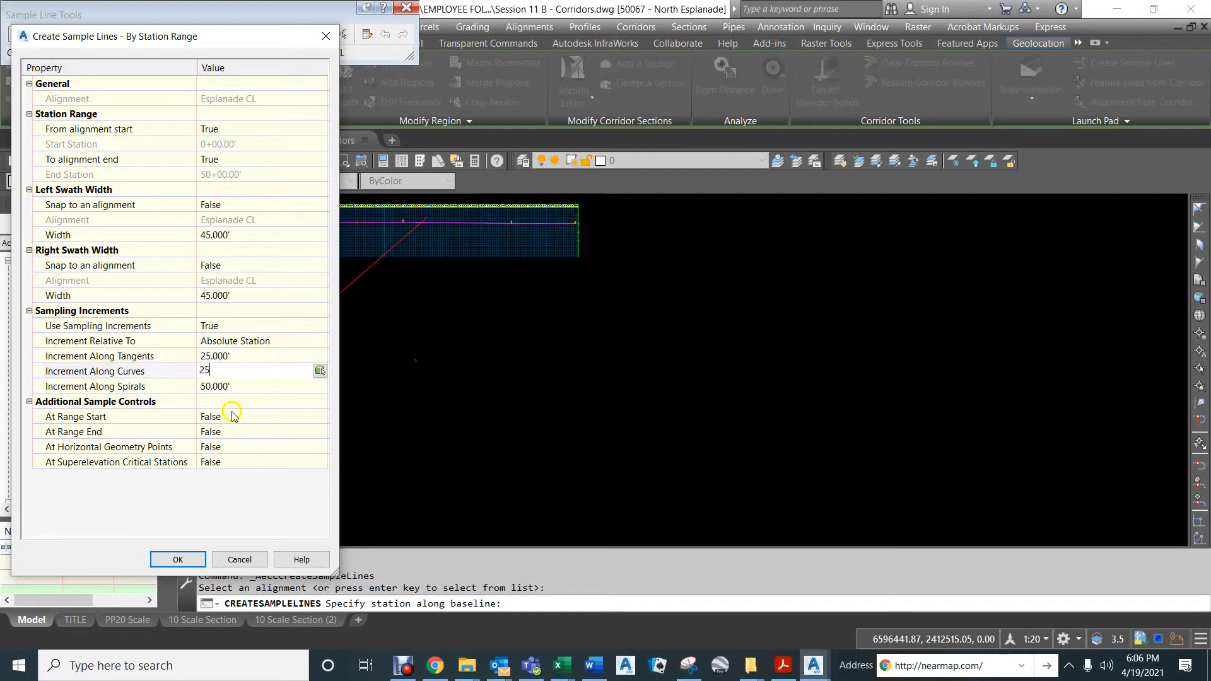
pyautogui.click(178, 560)
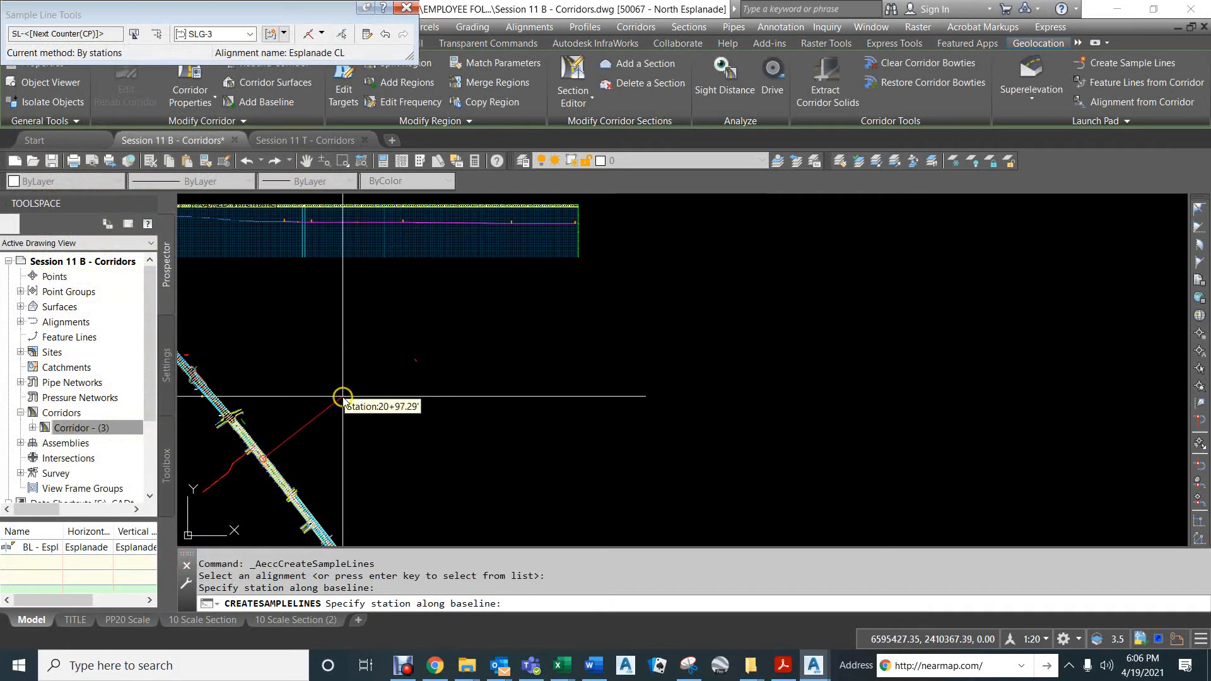
pyautogui.click(347, 397)
pyautogui.press('Return')
# Step: Erase the first six sample lines at the start of the Esplanade alignment, up to SL-181
pyautogui.moveTo(313, 387)
pyautogui.mouseDown(button='middle')
pyautogui.moveTo(528, 376)
pyautogui.moveTo(577, 400)
pyautogui.mouseUp(button='middle')
pyautogui.scroll(3, 433, 352)
pyautogui.moveTo(432, 351); pyautogui.dragTo(448, 259, button='middle')
pyautogui.scroll(5, 447, 263)
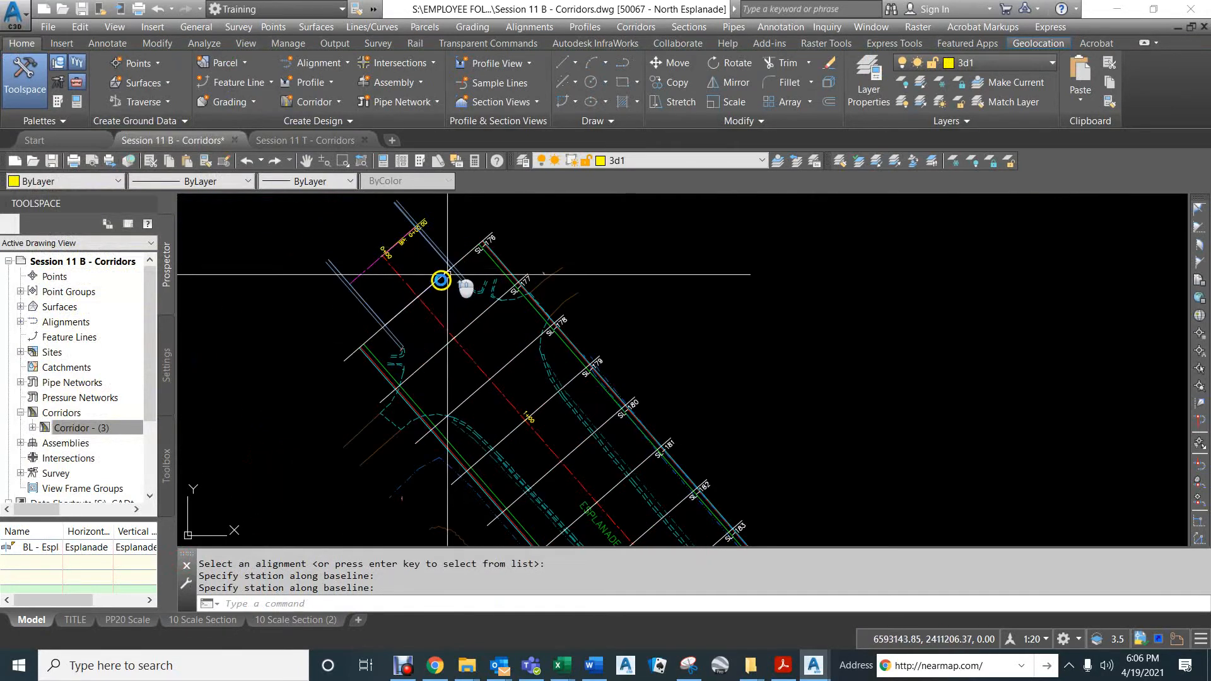
pyautogui.click(438, 279)
pyautogui.click(480, 315)
pyautogui.click(516, 357)
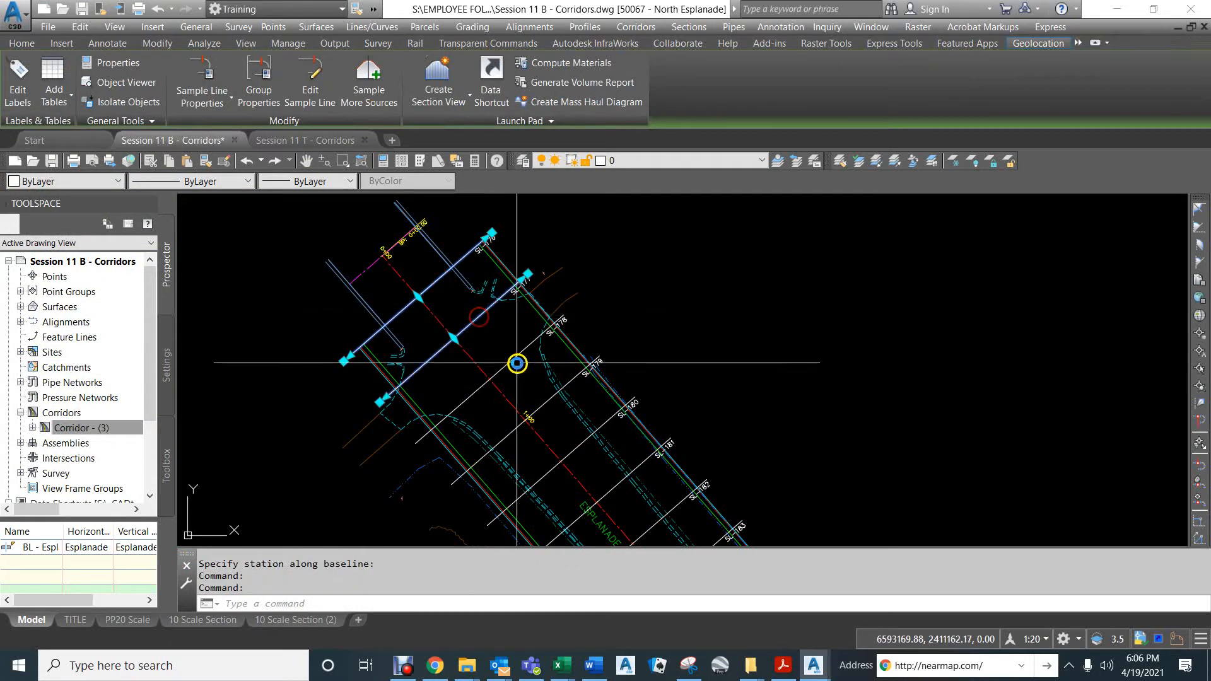
pyautogui.click(544, 403)
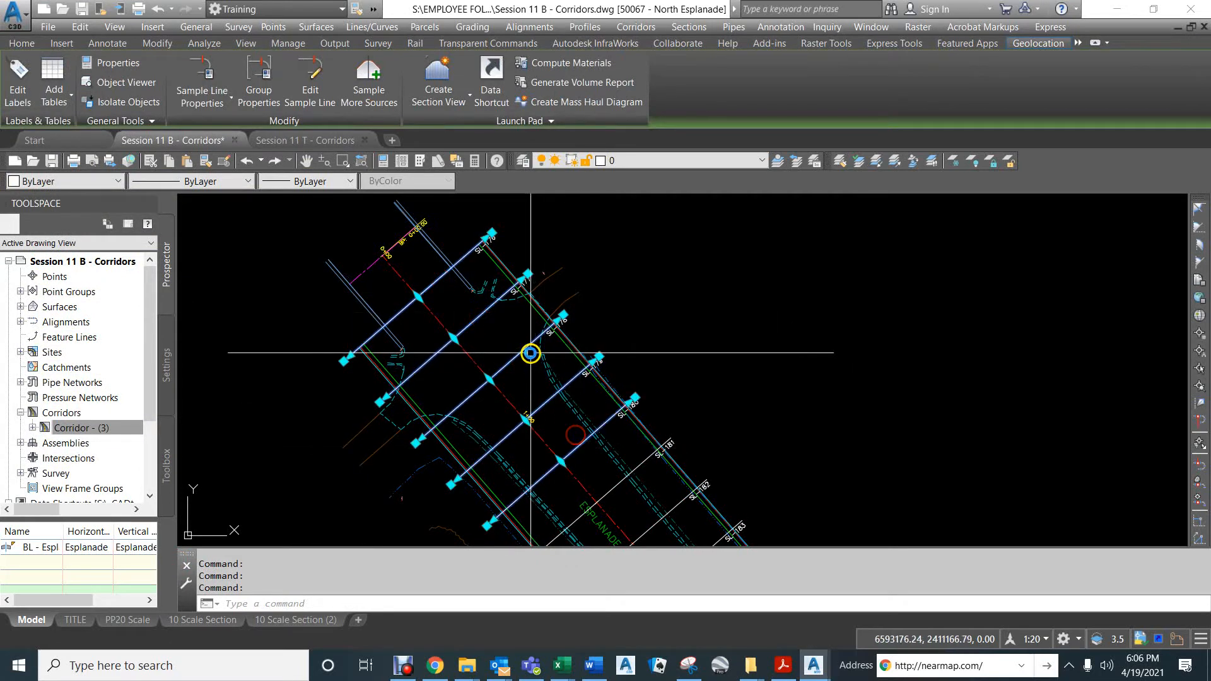
pyautogui.scroll(-2, 559, 405)
pyautogui.scroll(4, 564, 406)
pyautogui.click(560, 398)
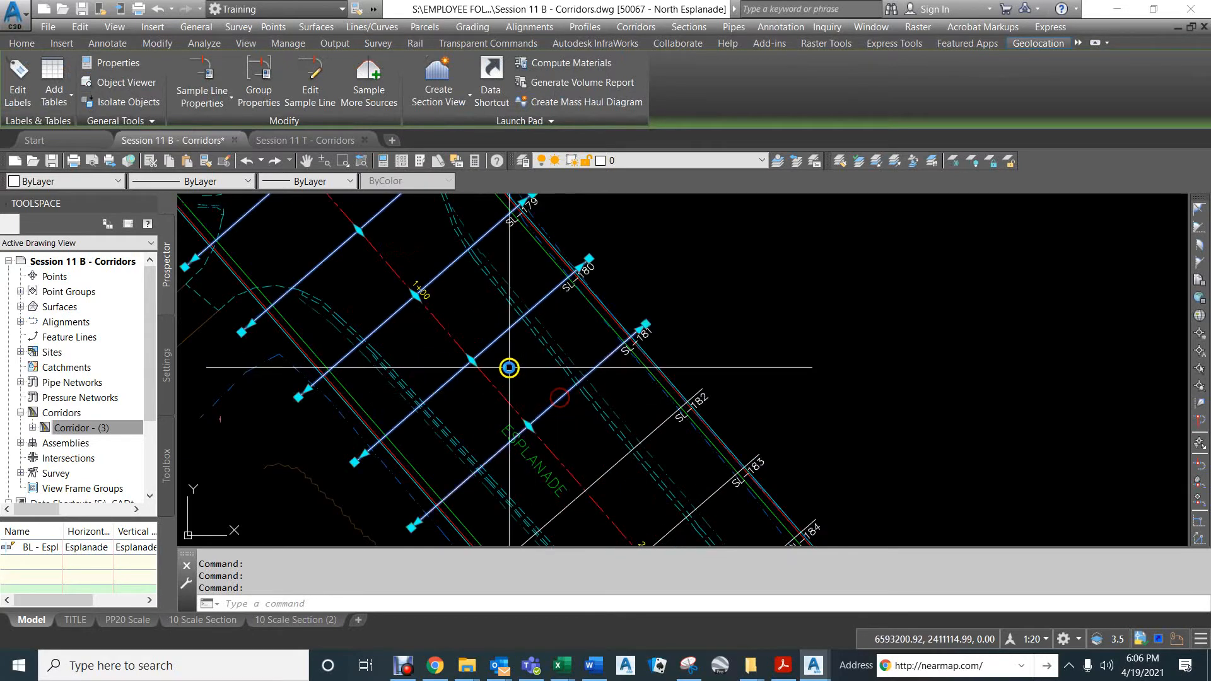
pyautogui.press('Return')
# Step: Erase sample lines SL-182, SL-183 and SL-184 around station 2+00
pyautogui.moveTo(554, 414); pyautogui.dragTo(441, 278, button='middle')
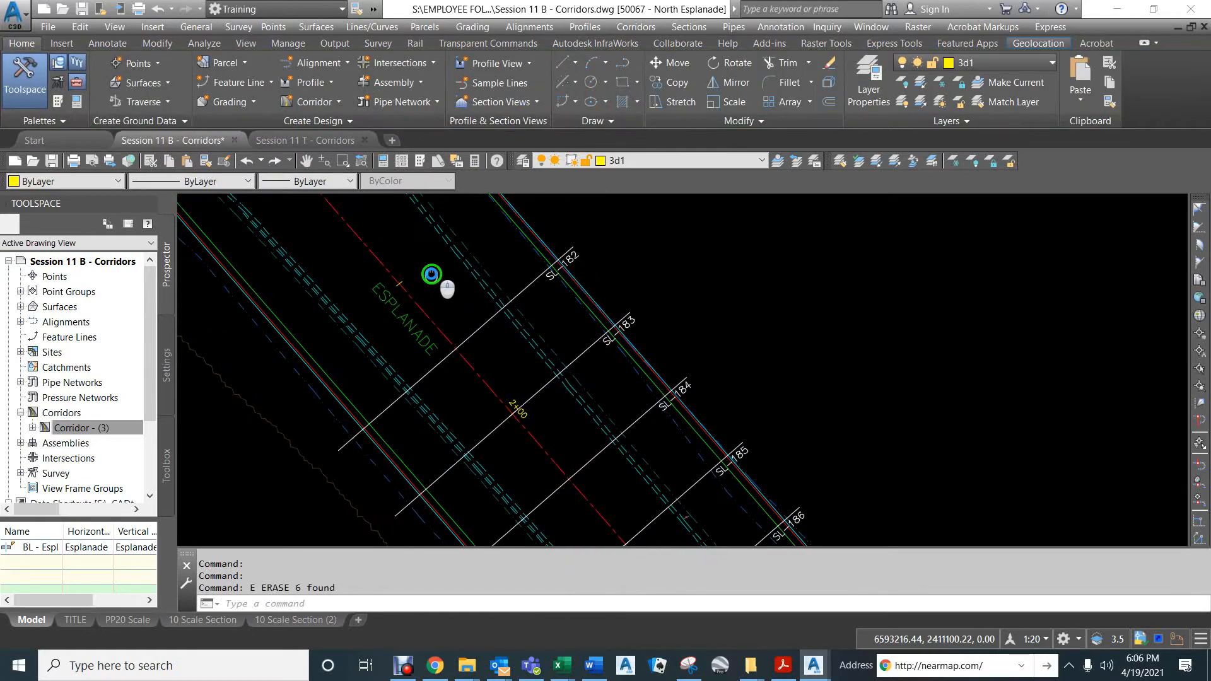
pyautogui.click(540, 391)
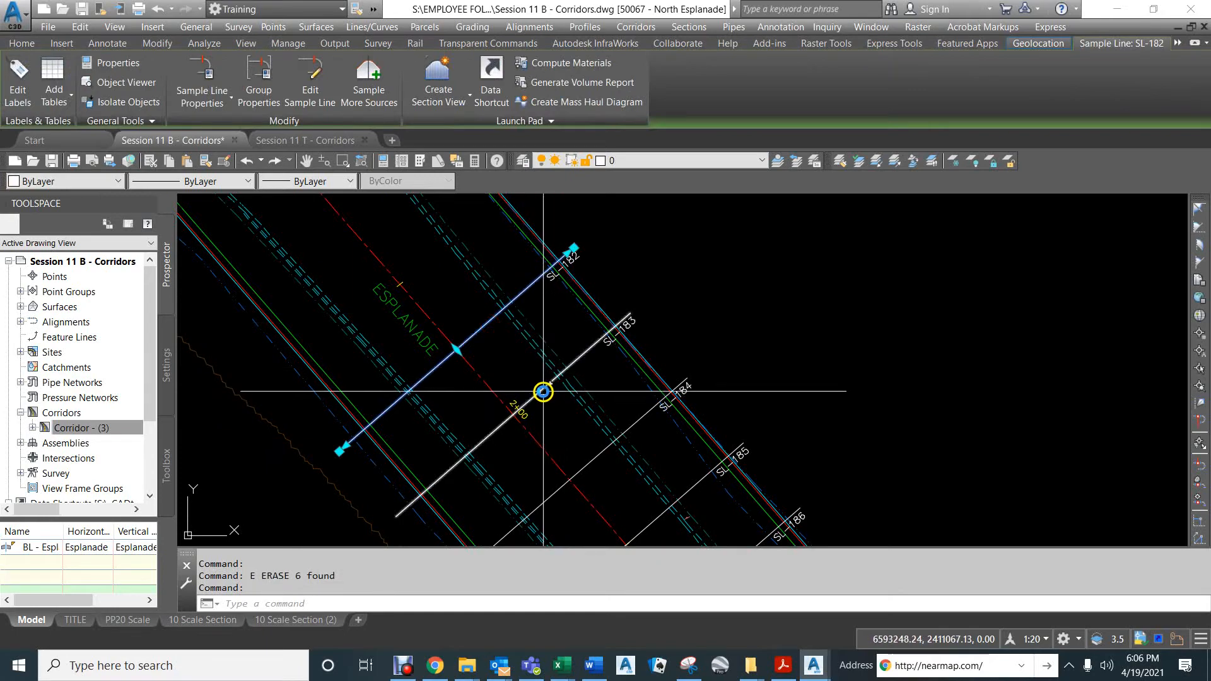
pyautogui.click(596, 458)
pyautogui.write('e')
pyautogui.press('Return')
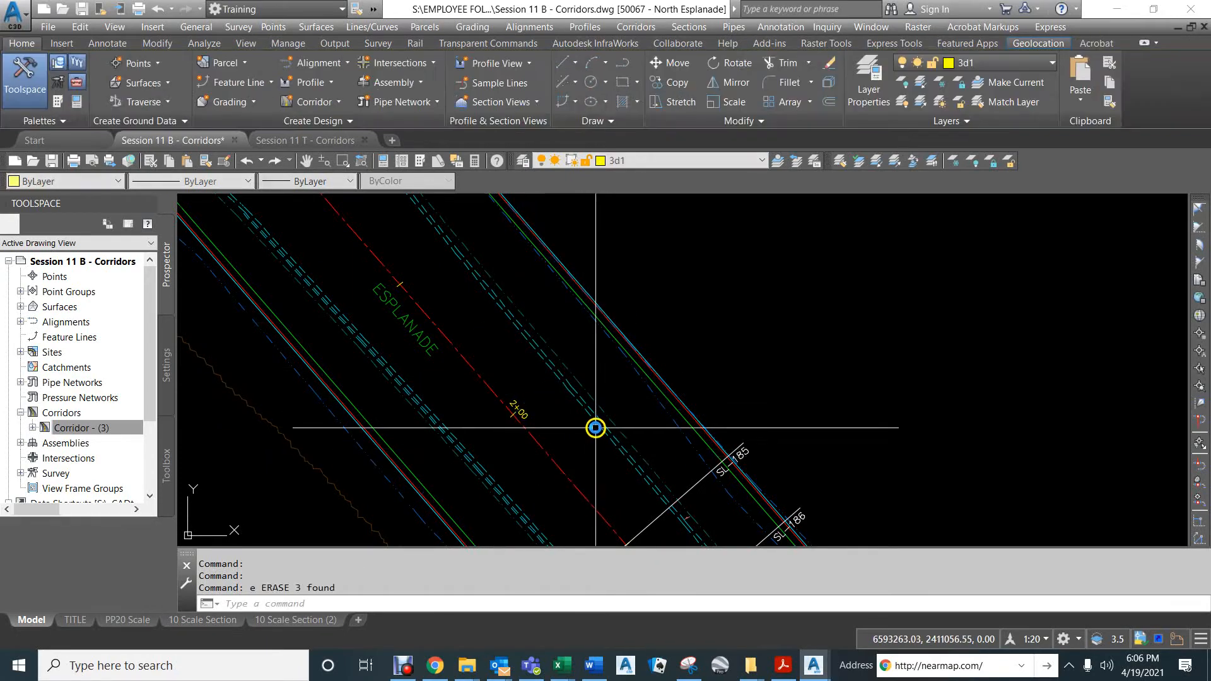
# Step: Erase sample lines SL-185, SL-186 and SL-187 between stations 2+00 and 3+00
pyautogui.moveTo(594, 427); pyautogui.dragTo(513, 232, button='middle')
pyautogui.click(543, 325)
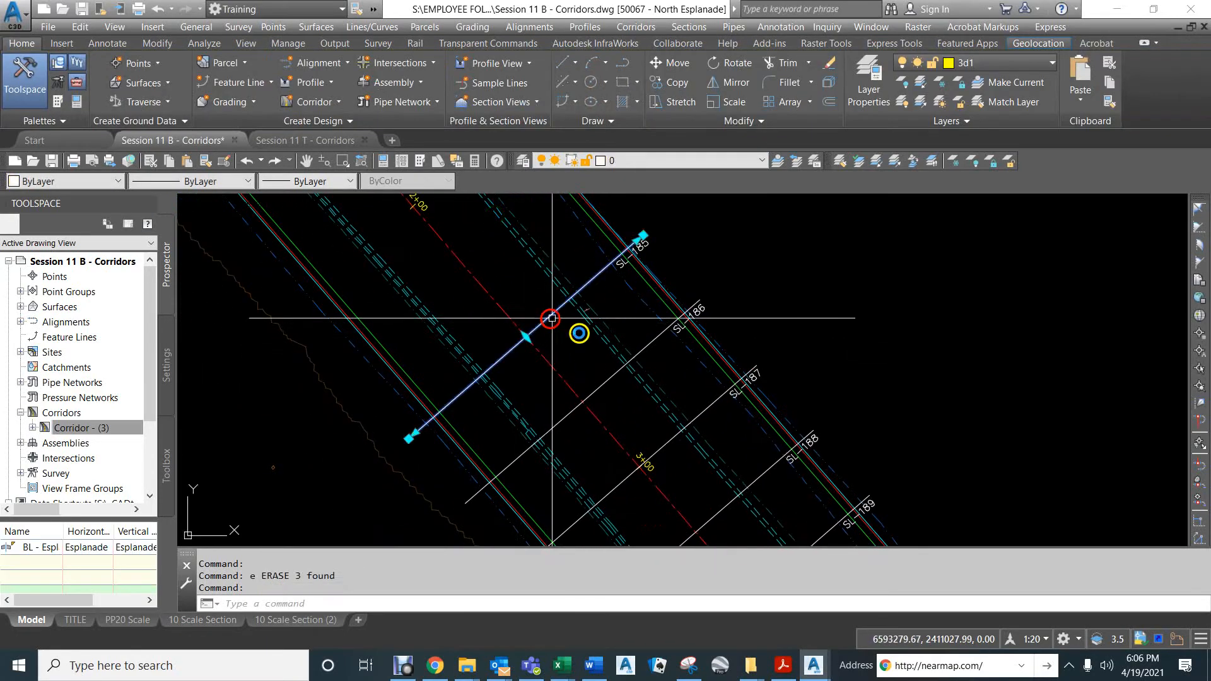
pyautogui.click(611, 377)
pyautogui.click(662, 443)
pyautogui.write('e')
pyautogui.press('Return')
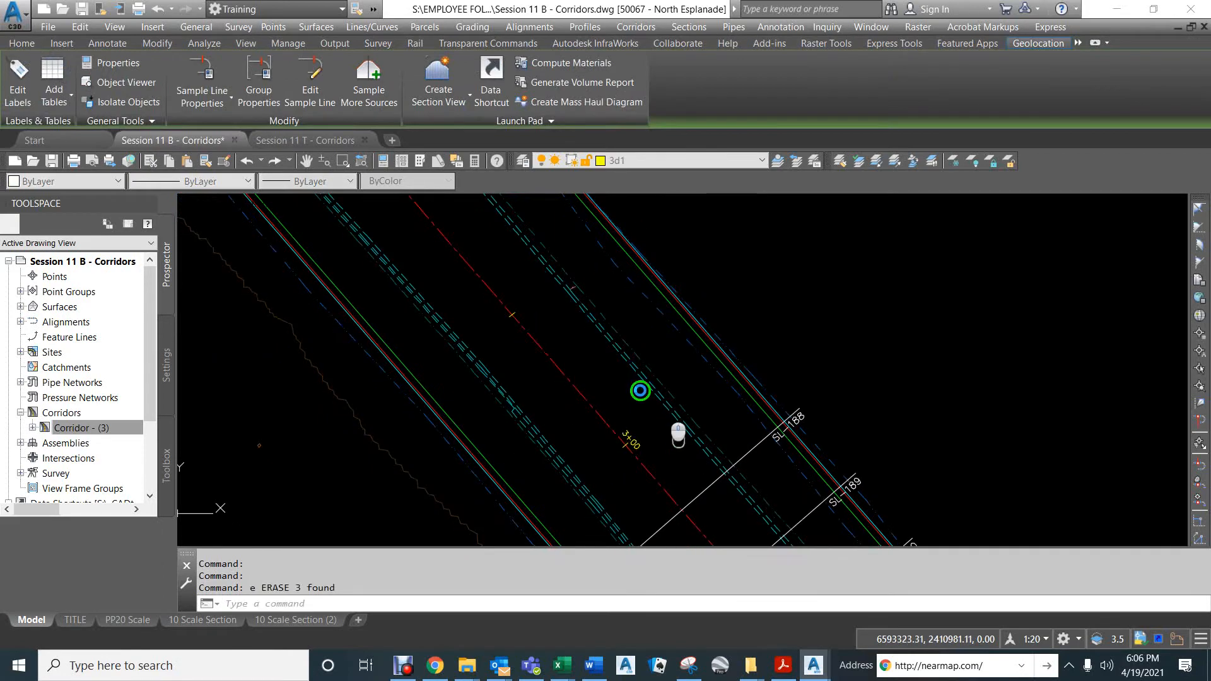
# Step: Erase sample lines SL-188 through SL-196, from just past station 3+00, using a fence selection
pyautogui.moveTo(676, 427); pyautogui.dragTo(541, 265, button='middle')
pyautogui.write('E')
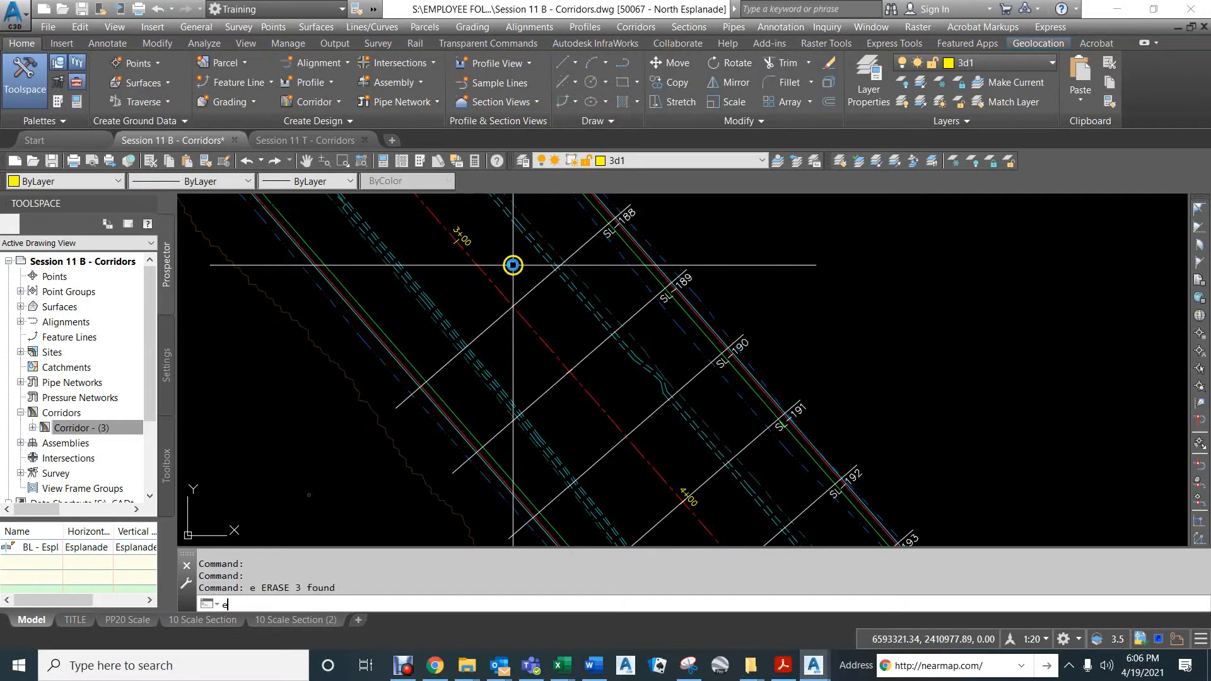
pyautogui.press('Return')
pyautogui.write('f')
pyautogui.press('Return')
pyautogui.click(526, 265)
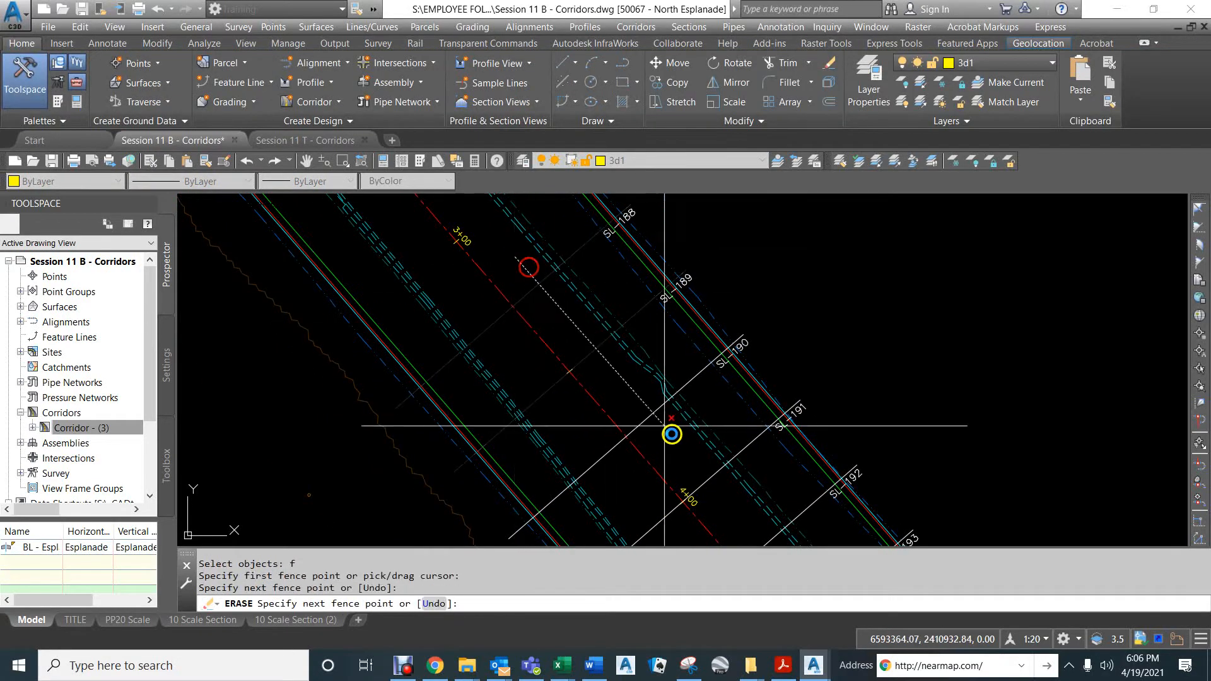
pyautogui.moveTo(719, 500); pyautogui.dragTo(700, 437, button='middle')
pyautogui.scroll(-5, 700, 437)
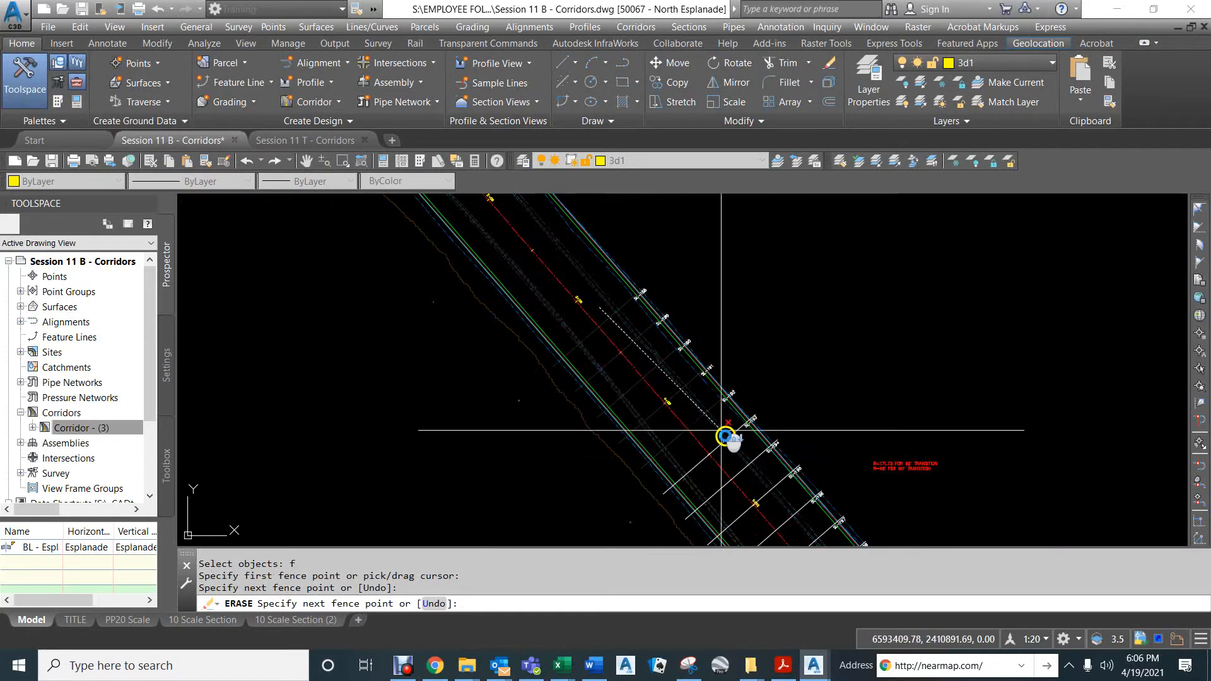
pyautogui.click(787, 525)
pyautogui.press('Return')
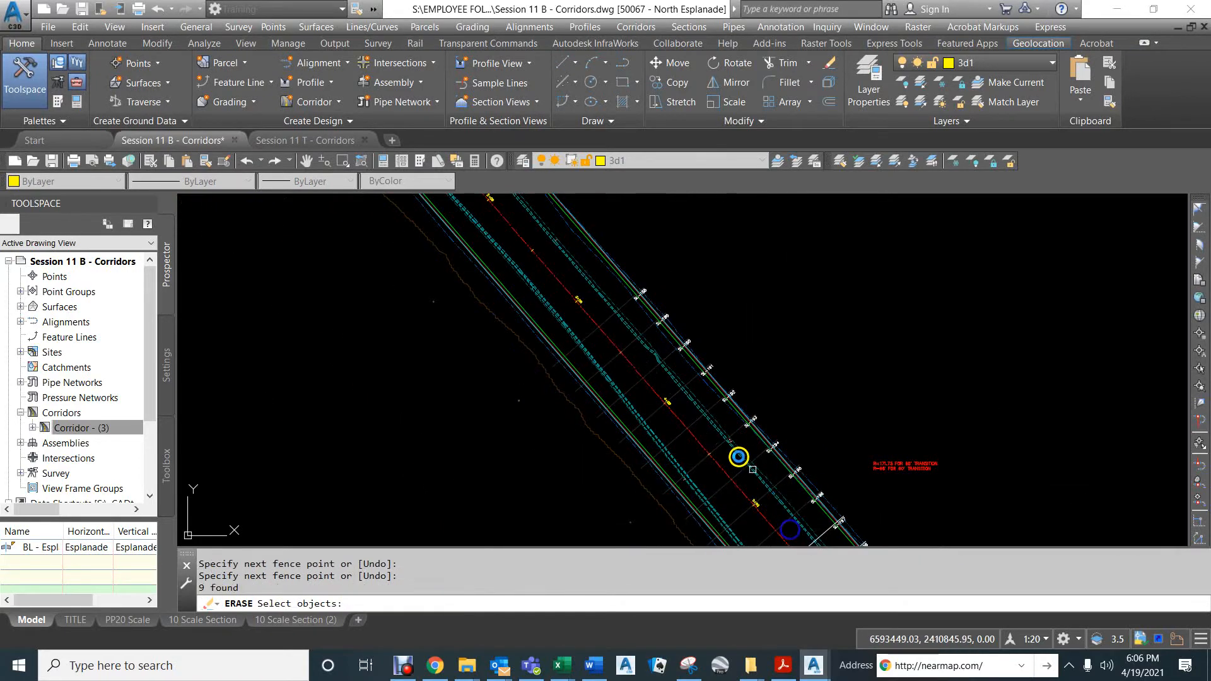
pyautogui.rightClick(702, 391)
# Step: Erase sample lines SL-197 through SL-229 with one fence running along the Esplanade past Valley Court and Ruth Lane, stopping before Leora Court
pyautogui.moveTo(760, 439); pyautogui.dragTo(576, 222, button='middle')
pyautogui.moveTo(631, 334); pyautogui.dragTo(573, 293, button='middle')
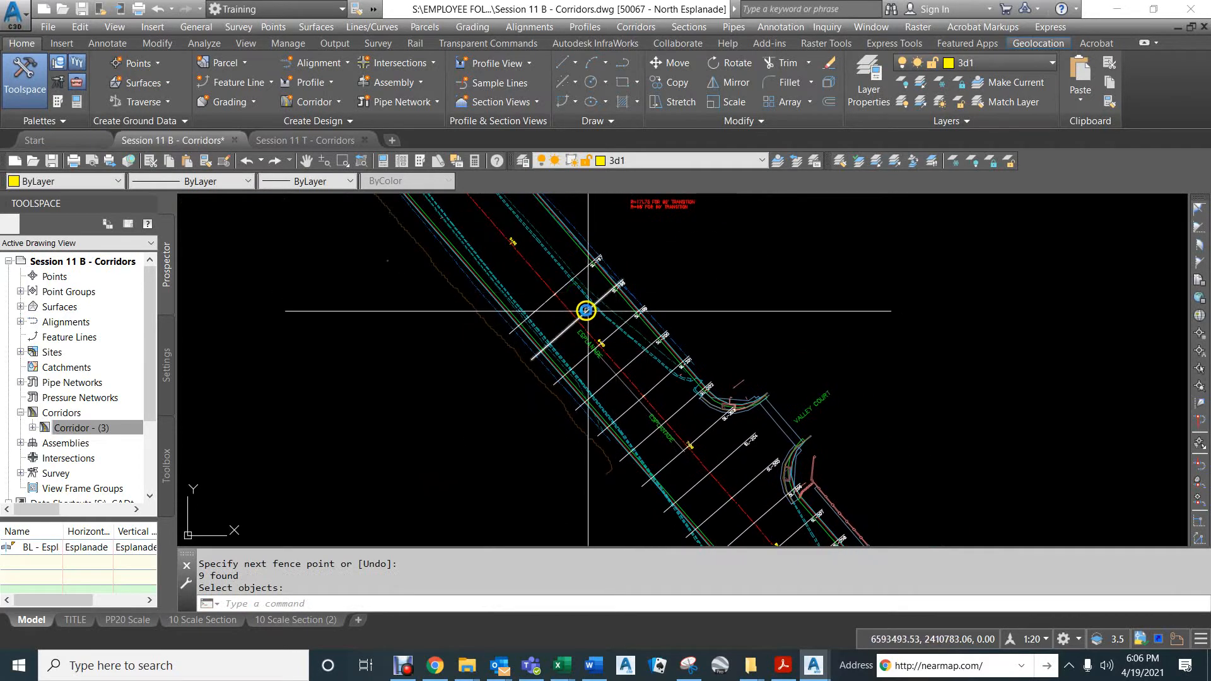
pyautogui.press('Return')
pyautogui.write('f')
pyautogui.press('Return')
pyautogui.click(560, 280)
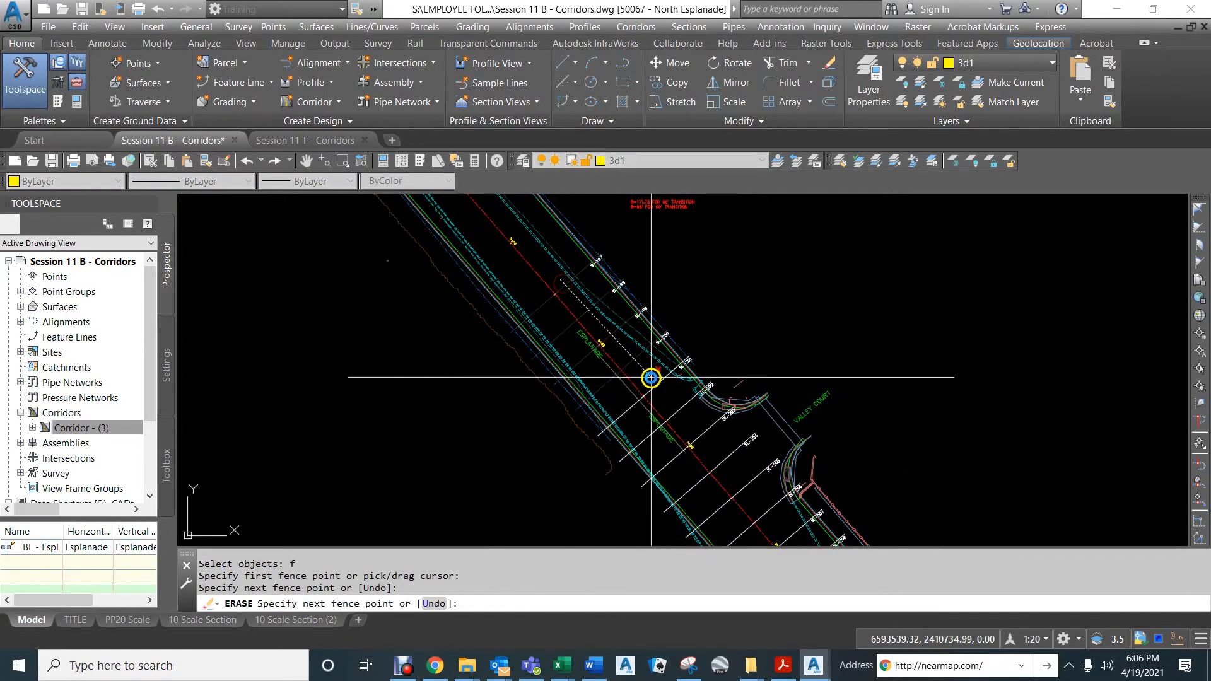
pyautogui.click(751, 479)
pyautogui.moveTo(751, 479); pyautogui.dragTo(675, 338, button='middle')
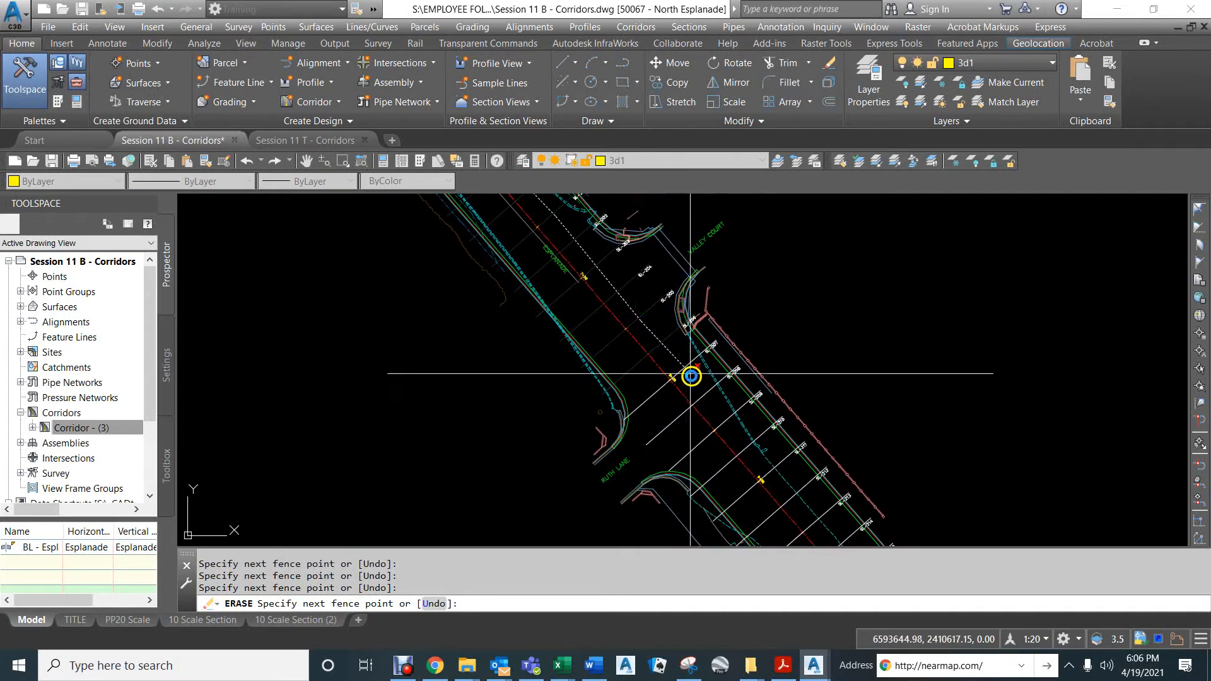
pyautogui.click(723, 418)
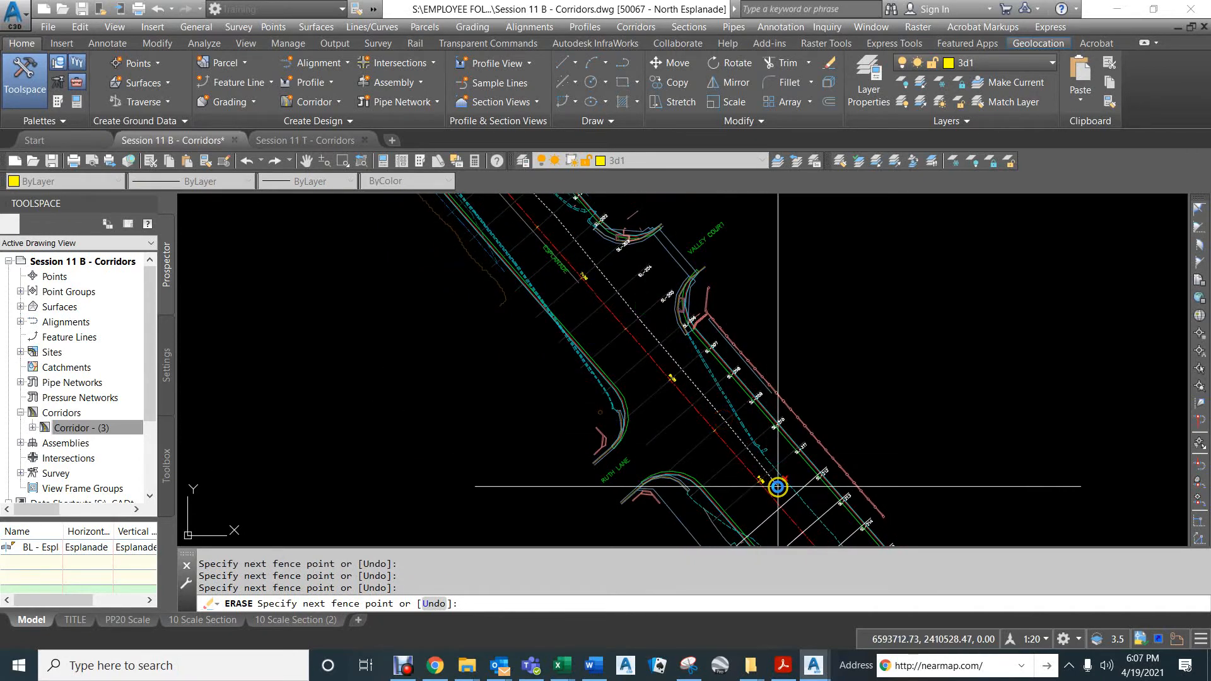
pyautogui.scroll(-3, 778, 468)
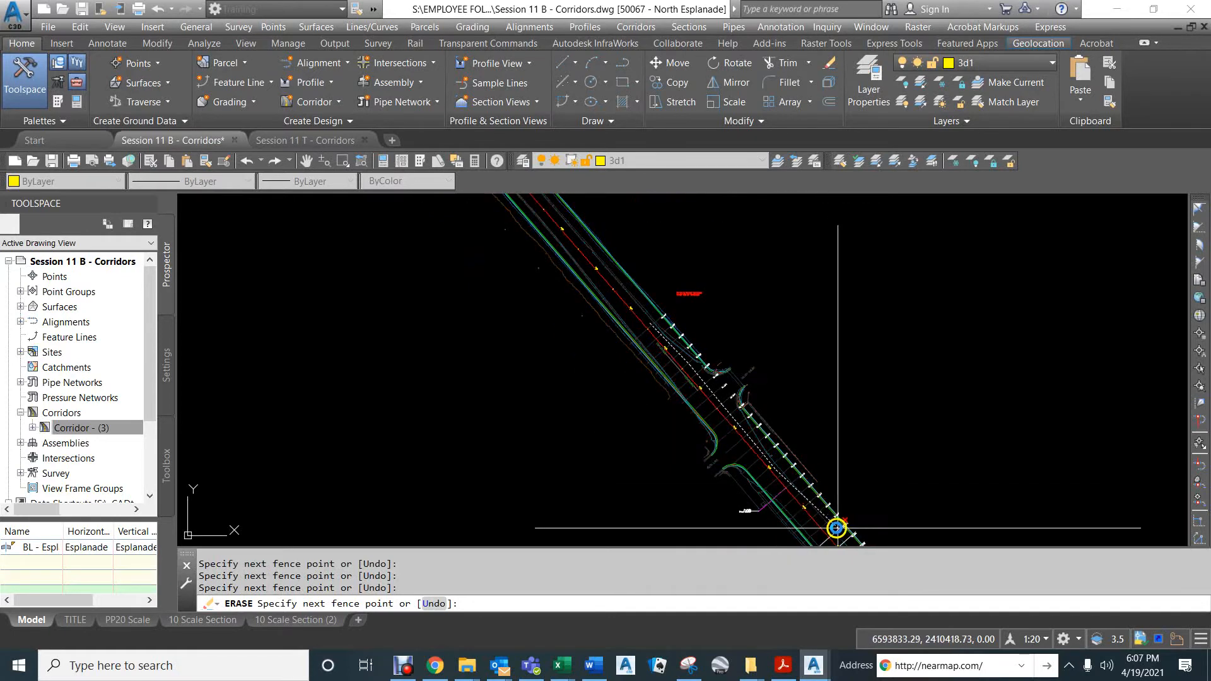
pyautogui.scroll(-2, 731, 377)
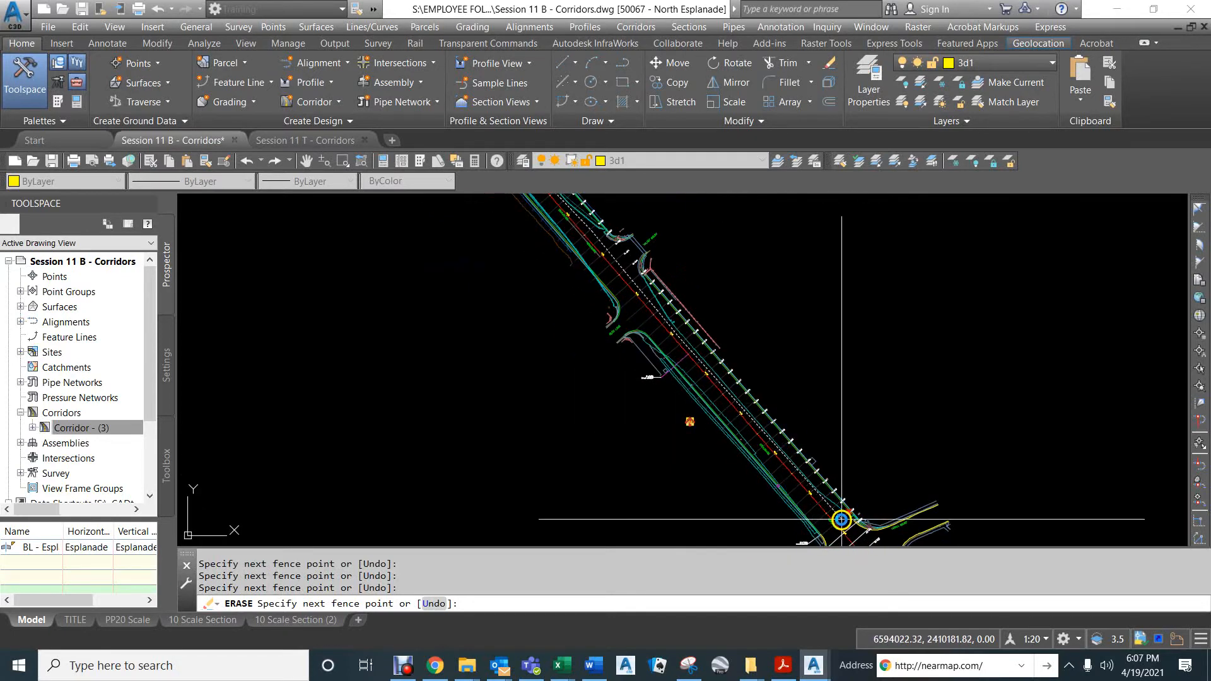
pyautogui.rightClick(764, 428)
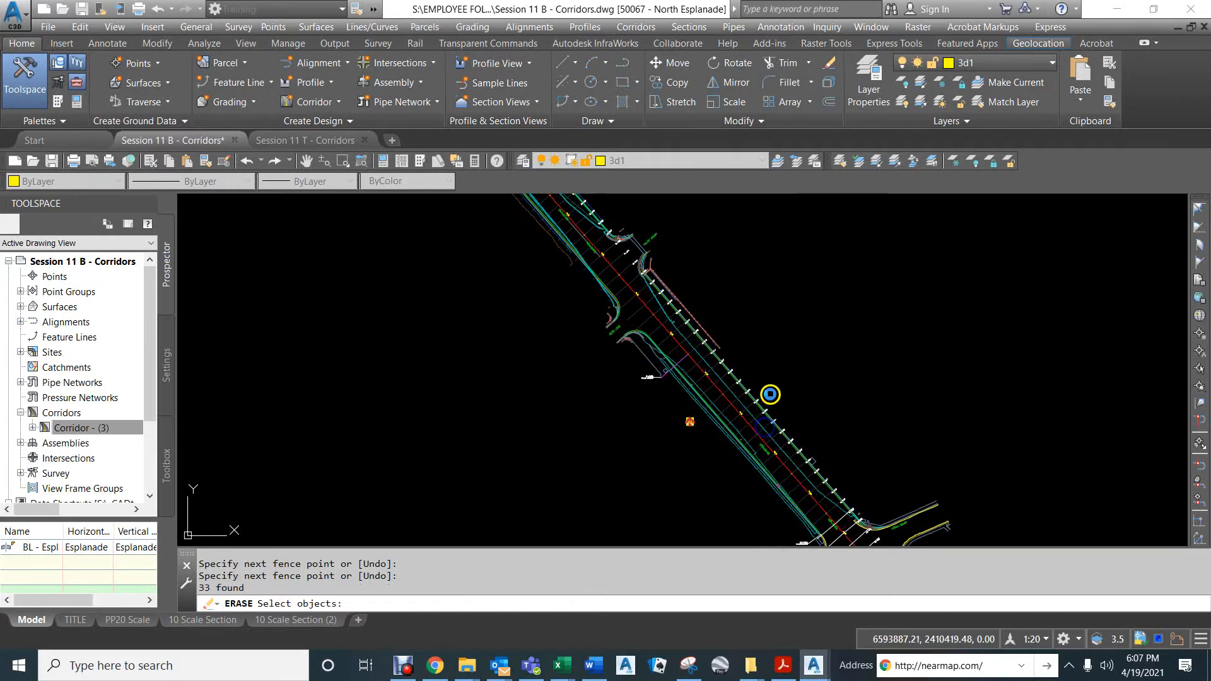
pyautogui.rightClick(789, 415)
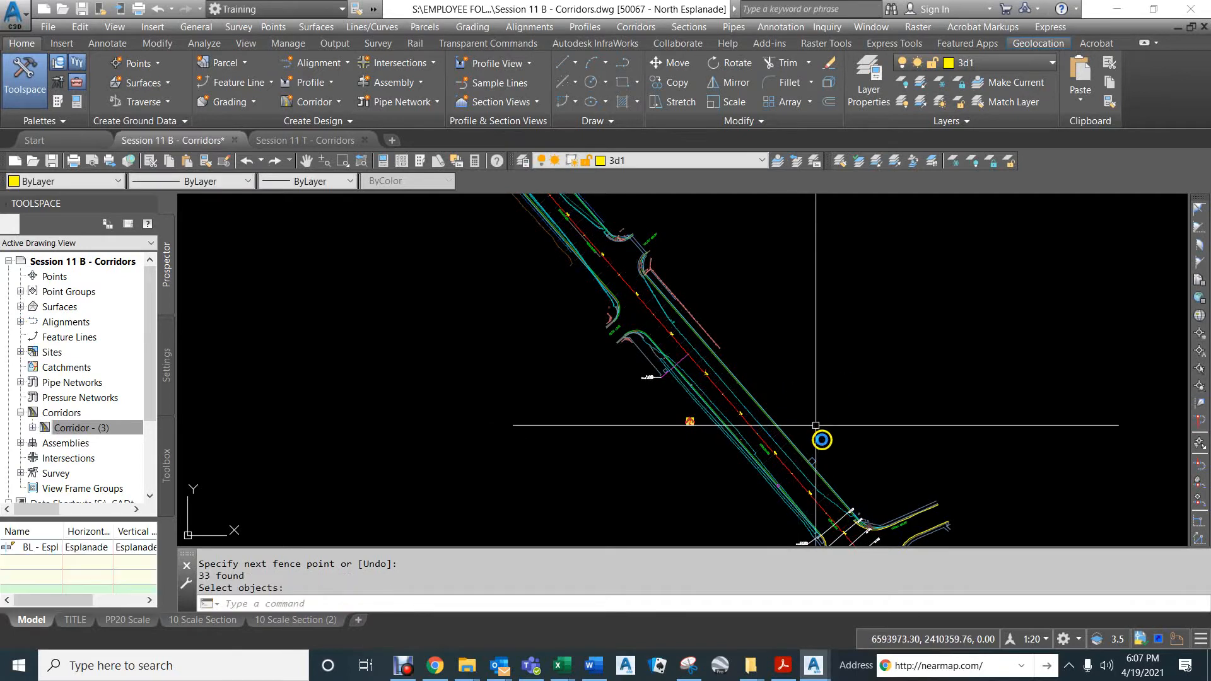
# Step: Erase sample lines SL-230 through SL-235 around station 14+00 at the Leora Court intersection
pyautogui.moveTo(850, 480); pyautogui.dragTo(705, 289, button='middle')
pyautogui.scroll(5, 705, 326)
pyautogui.rightClick(680, 319)
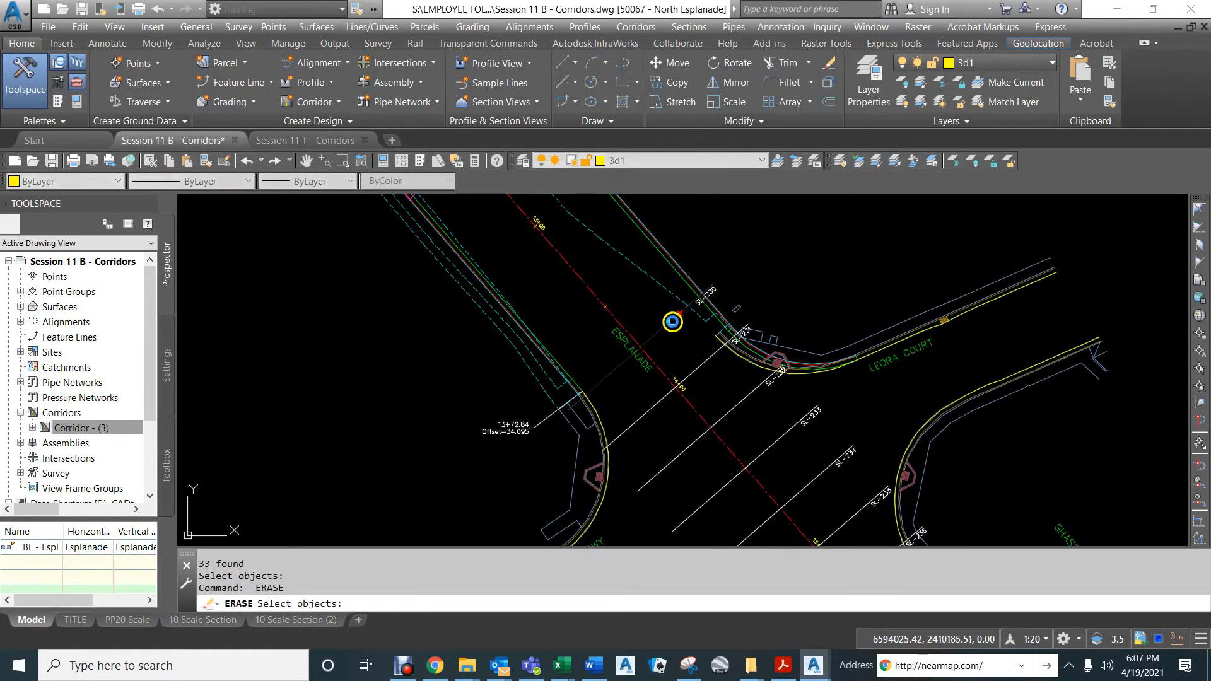
pyautogui.click(673, 324)
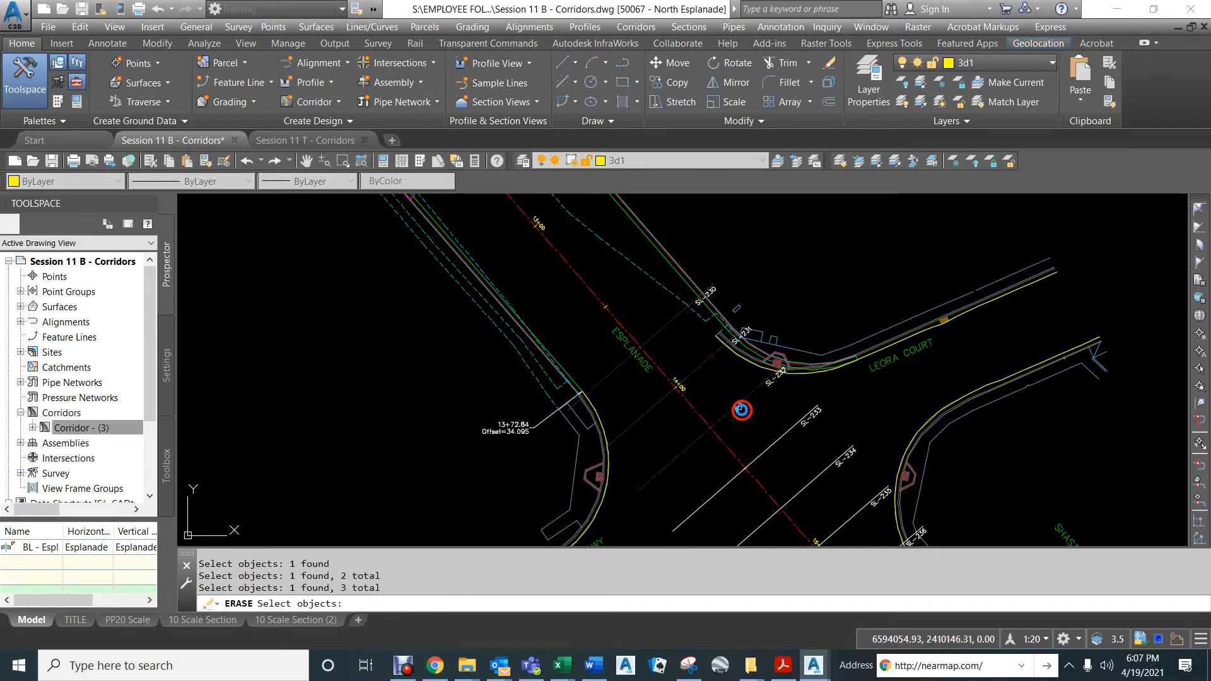
pyautogui.click(801, 480)
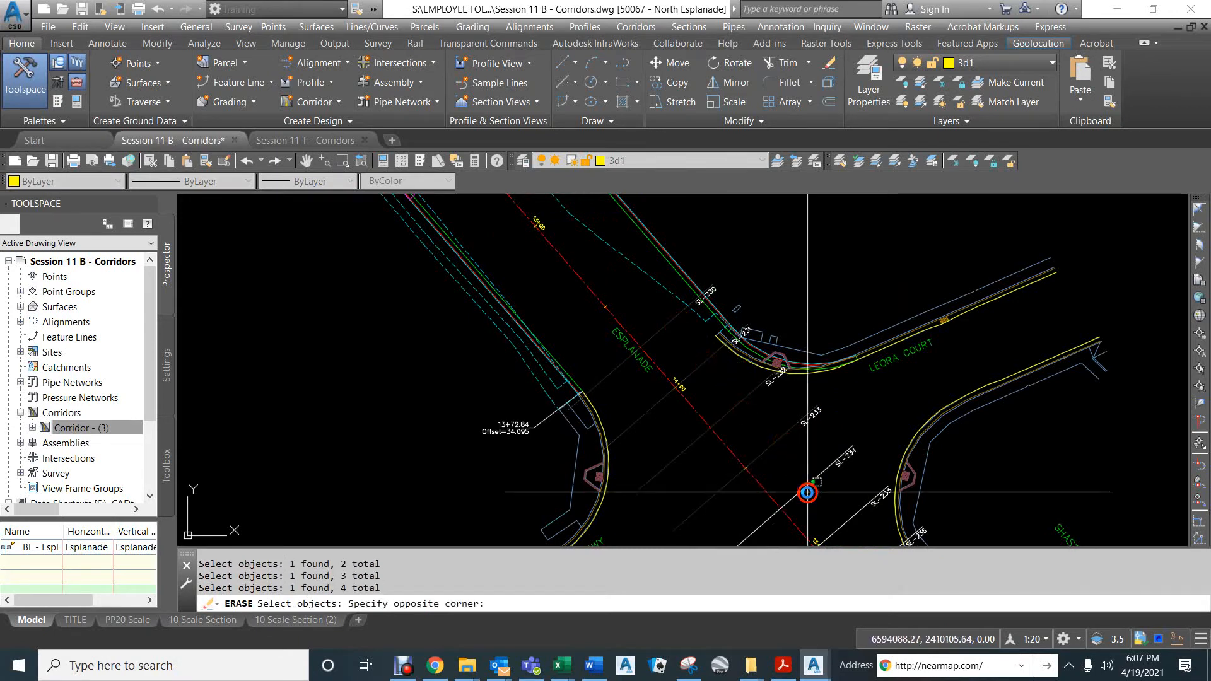
pyautogui.click(797, 480)
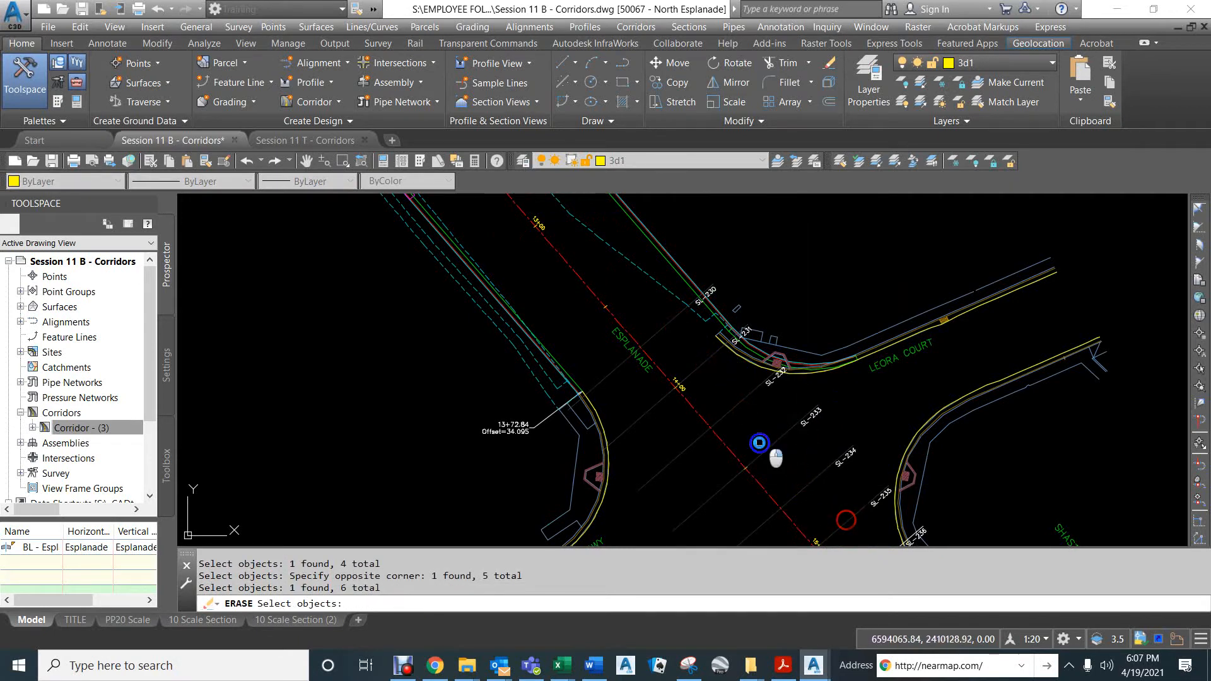
pyautogui.rightClick(759, 443)
# Step: Erase sample line SL-236 just before the corridor begins, past station 15+00
pyautogui.scroll(-6, 759, 443)
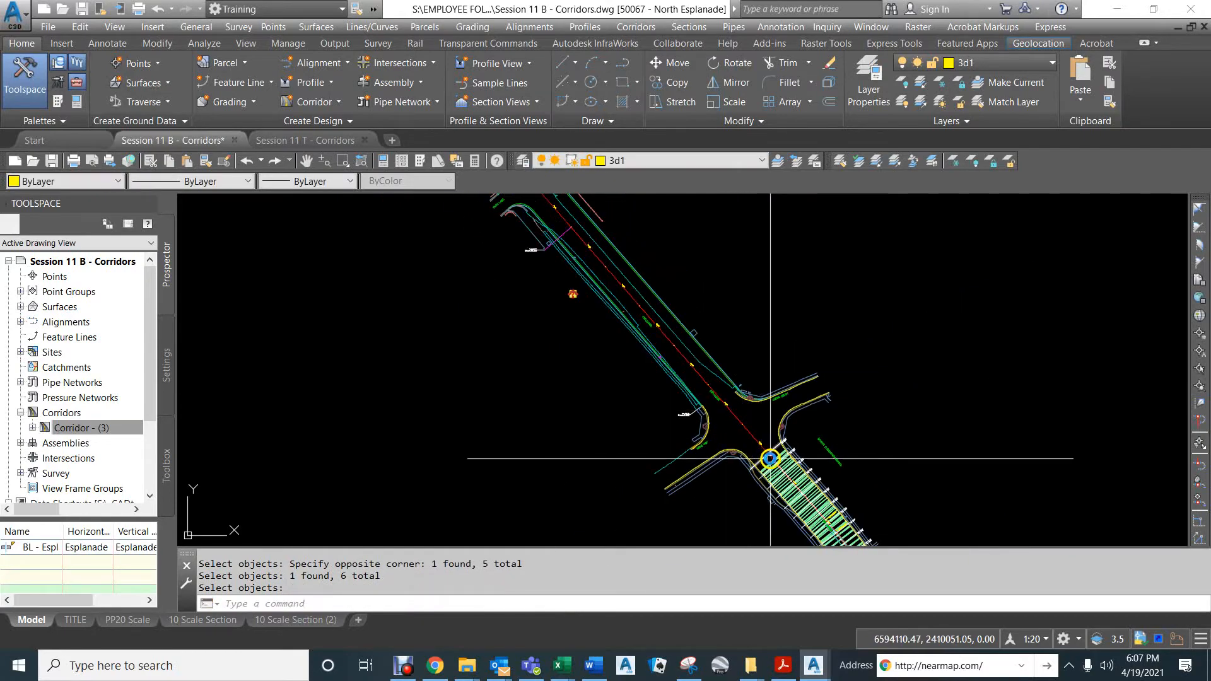
pyautogui.scroll(6, 770, 458)
pyautogui.rightClick(784, 465)
pyautogui.rightClick(697, 411)
pyautogui.click(765, 407)
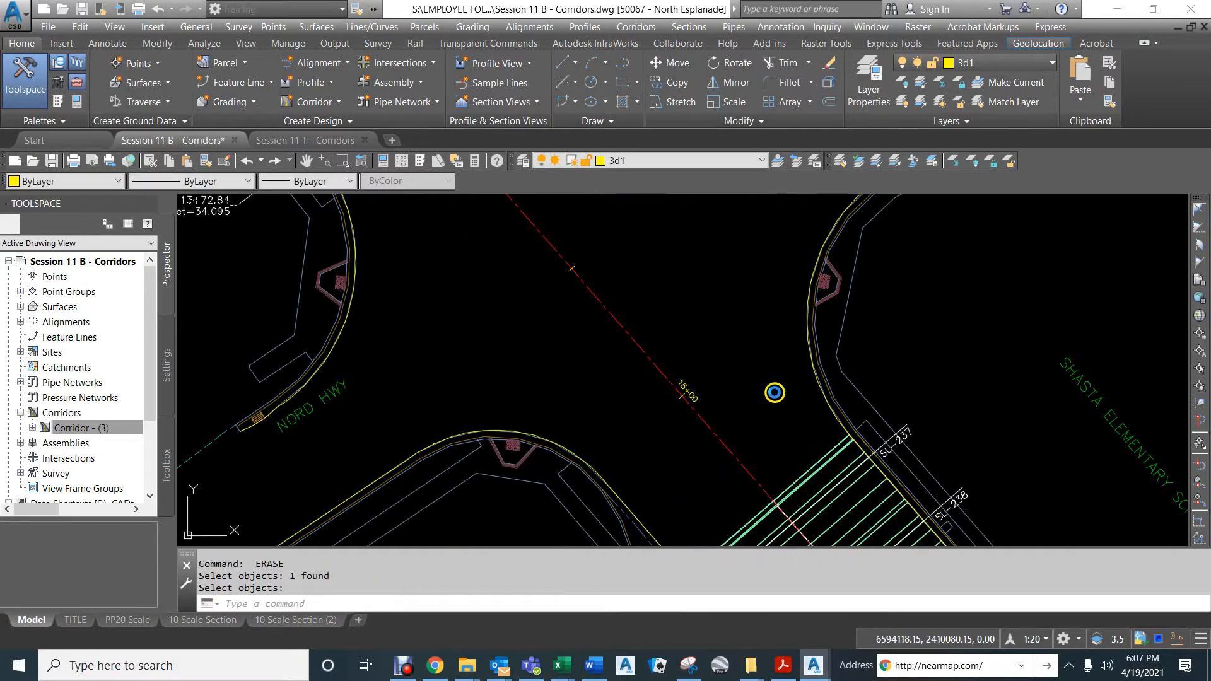
# Step: Start creating multiple section views for Esplanade CL and SLG-3, using the CPS Default Section view Style
pyautogui.scroll(-8, 774, 393)
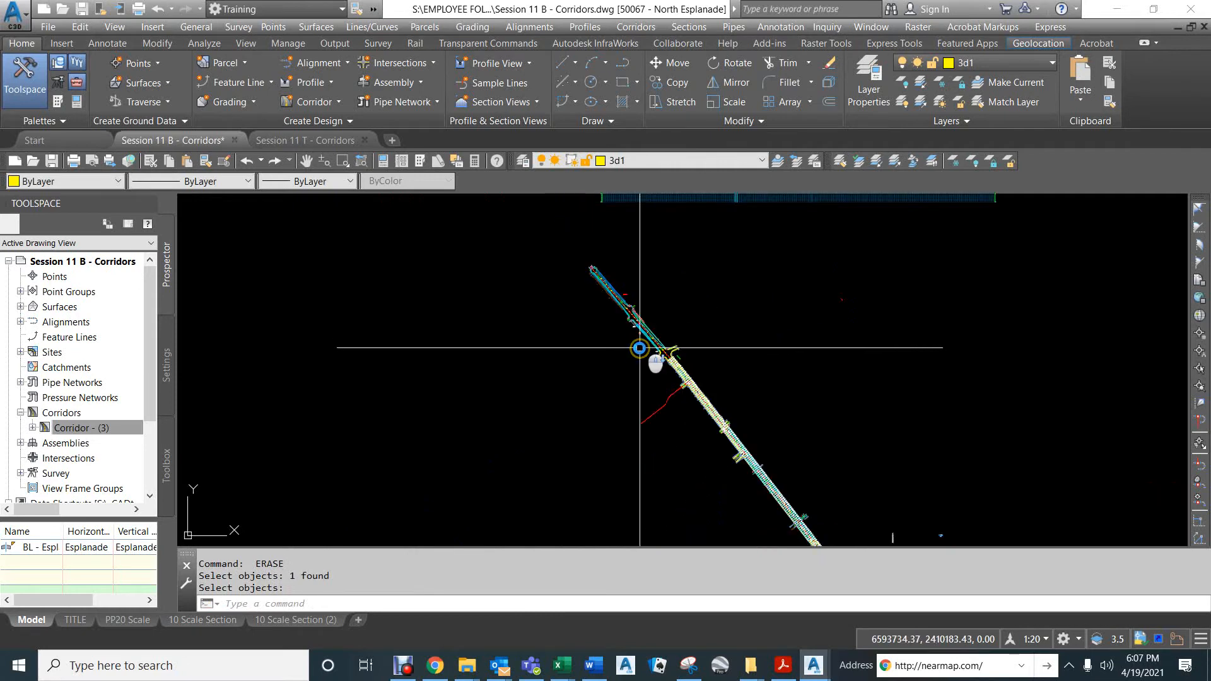
pyautogui.scroll(3, 855, 425)
pyautogui.scroll(-3, 765, 270)
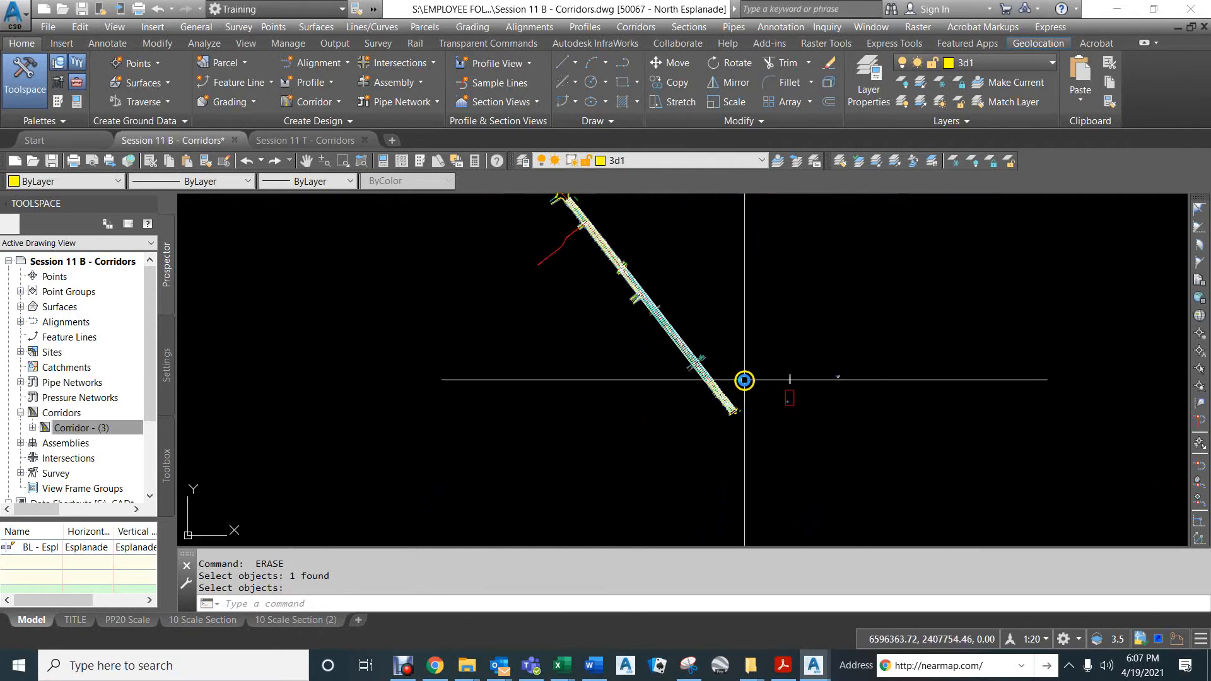
pyautogui.moveTo(703, 300); pyautogui.dragTo(539, 491, button='middle')
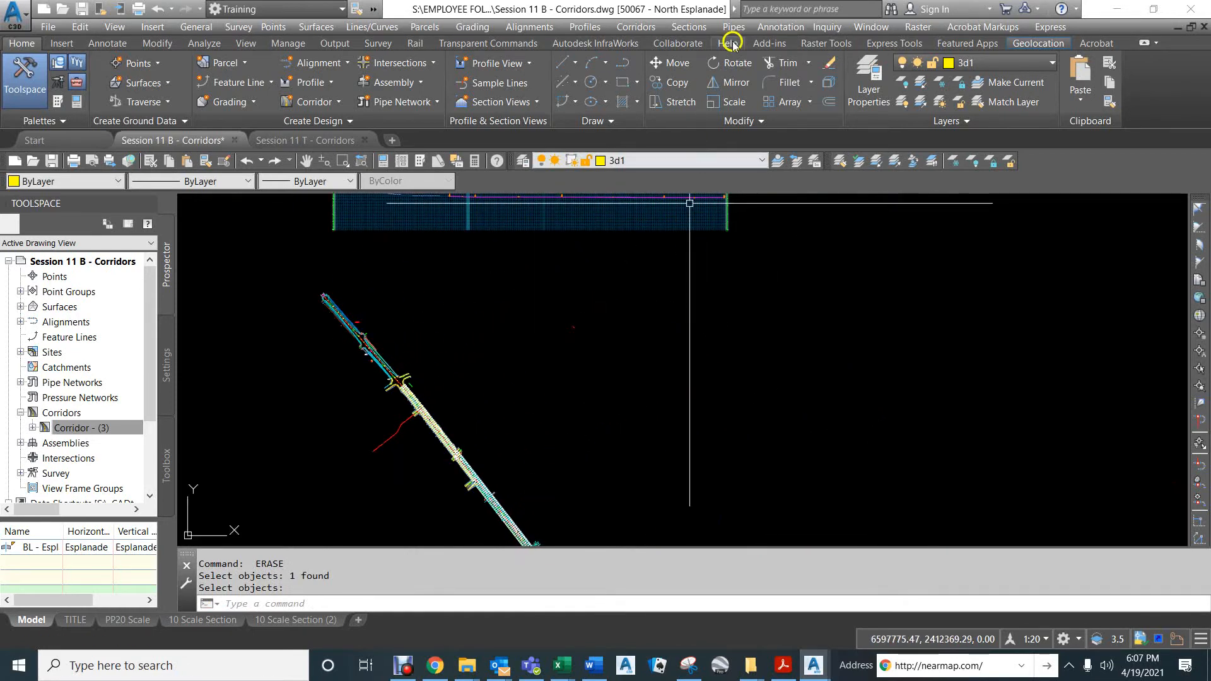
pyautogui.click(683, 27)
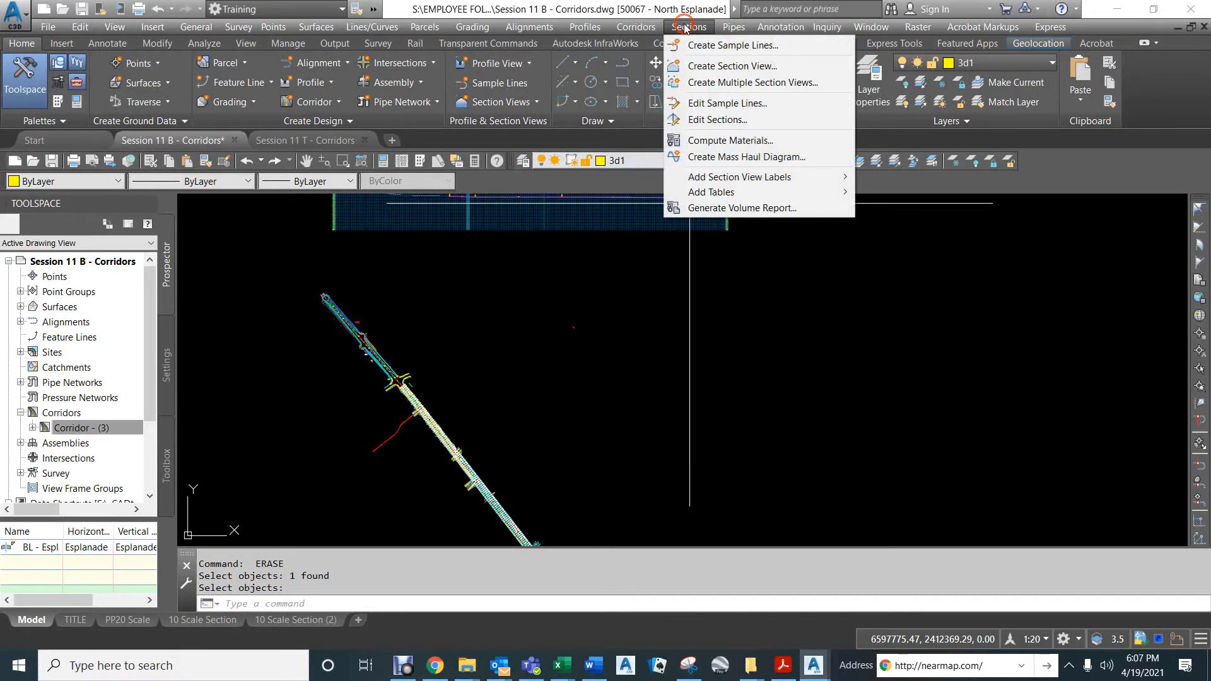
pyautogui.click(715, 82)
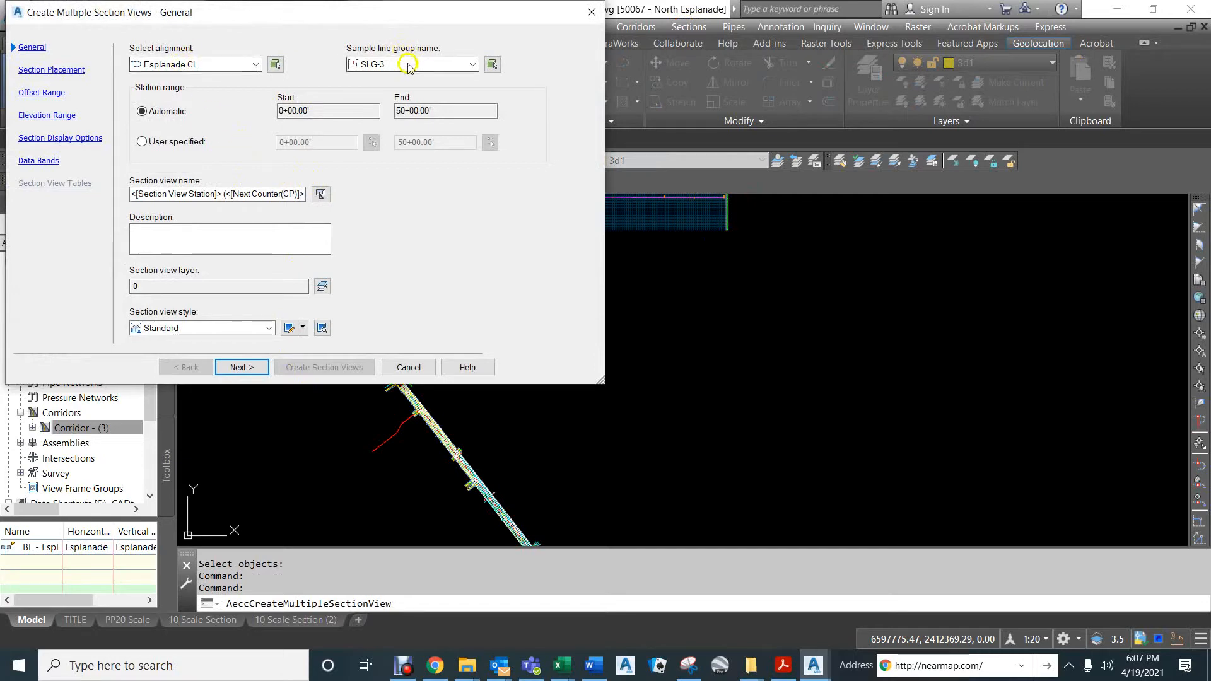
pyautogui.click(196, 329)
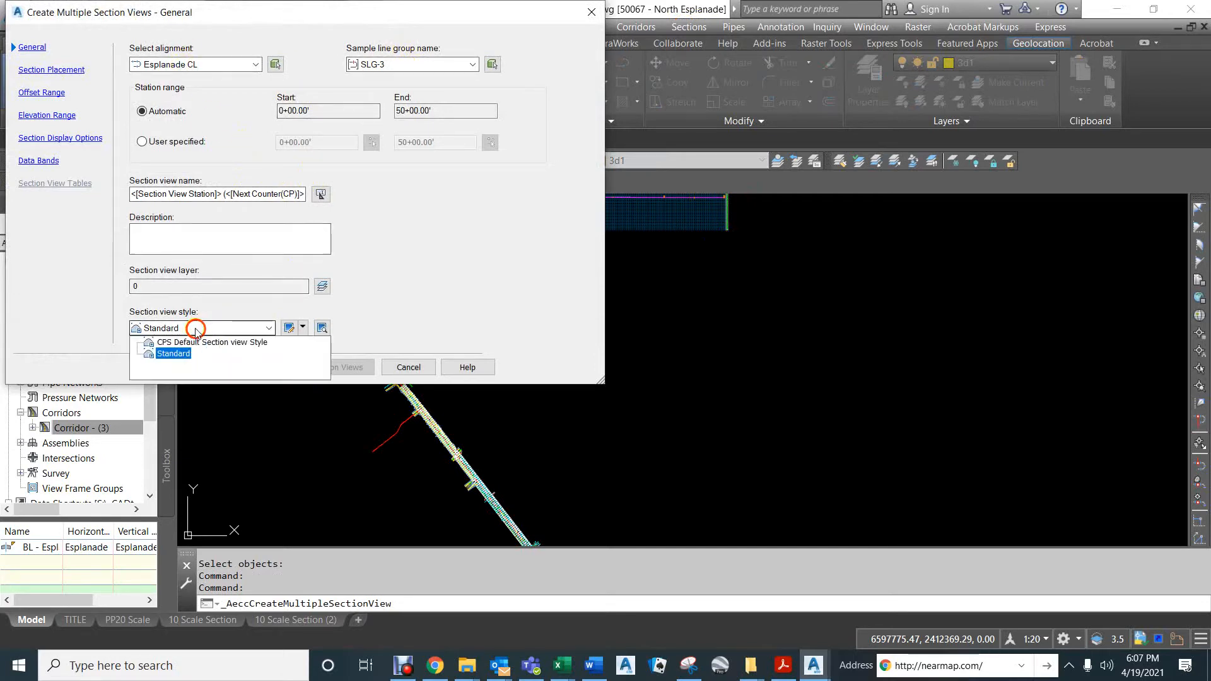
pyautogui.click(193, 343)
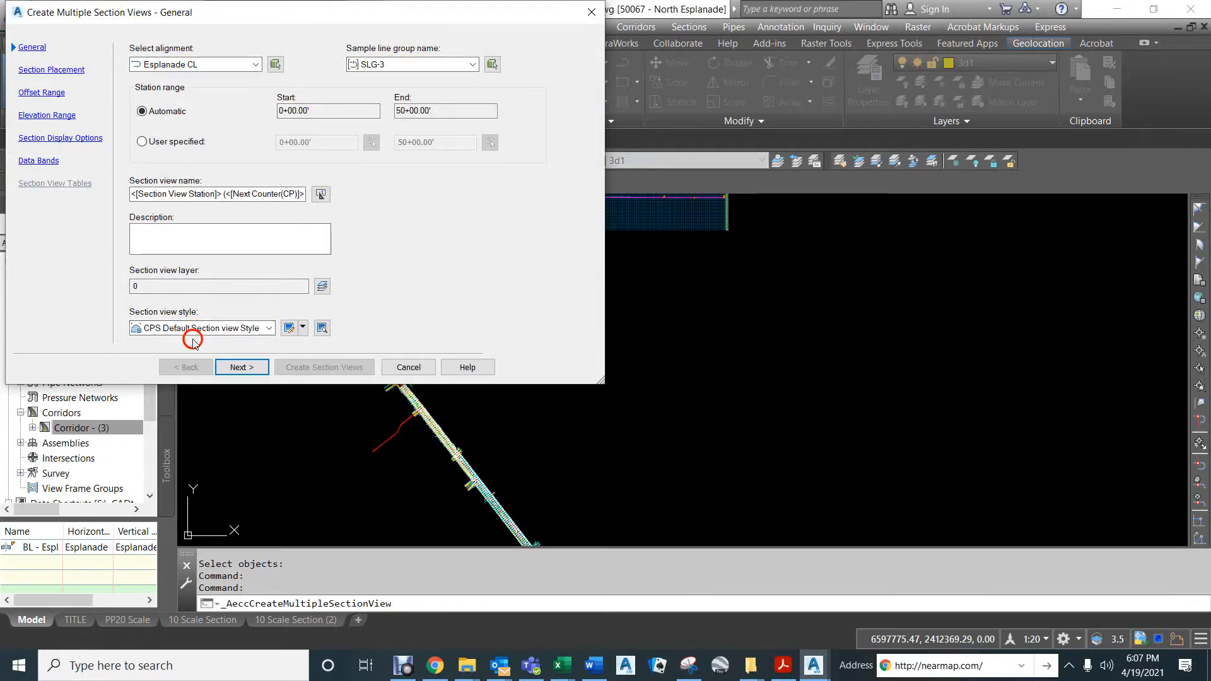
pyautogui.click(242, 369)
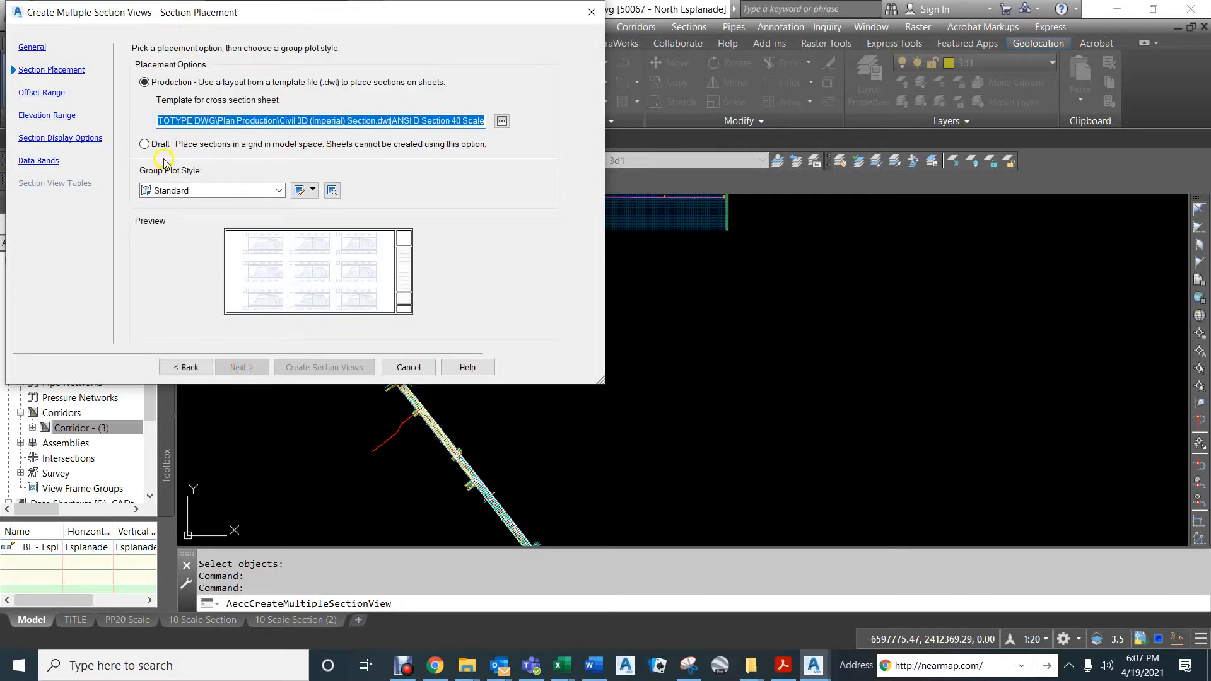
# Step: Choose draft placement with the Standard group plot style, keeping the default offset, elevation, display and data band settings
pyautogui.click(145, 144)
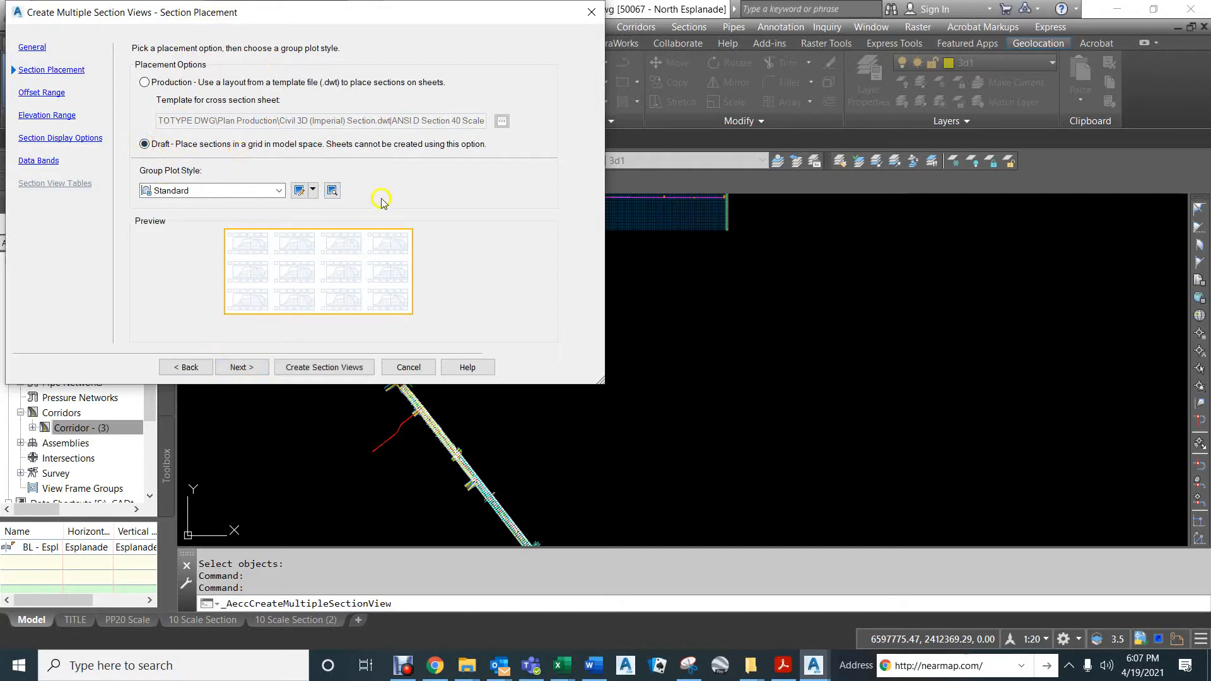
pyautogui.click(203, 192)
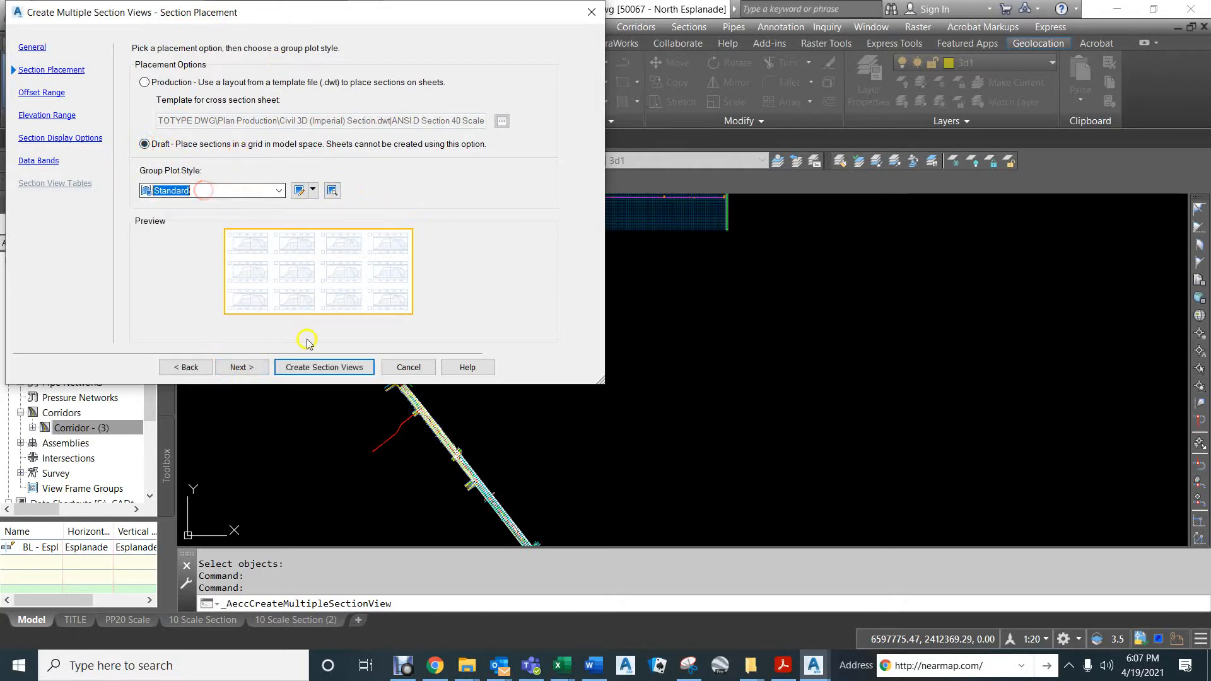
pyautogui.click(240, 368)
pyautogui.click(240, 368)
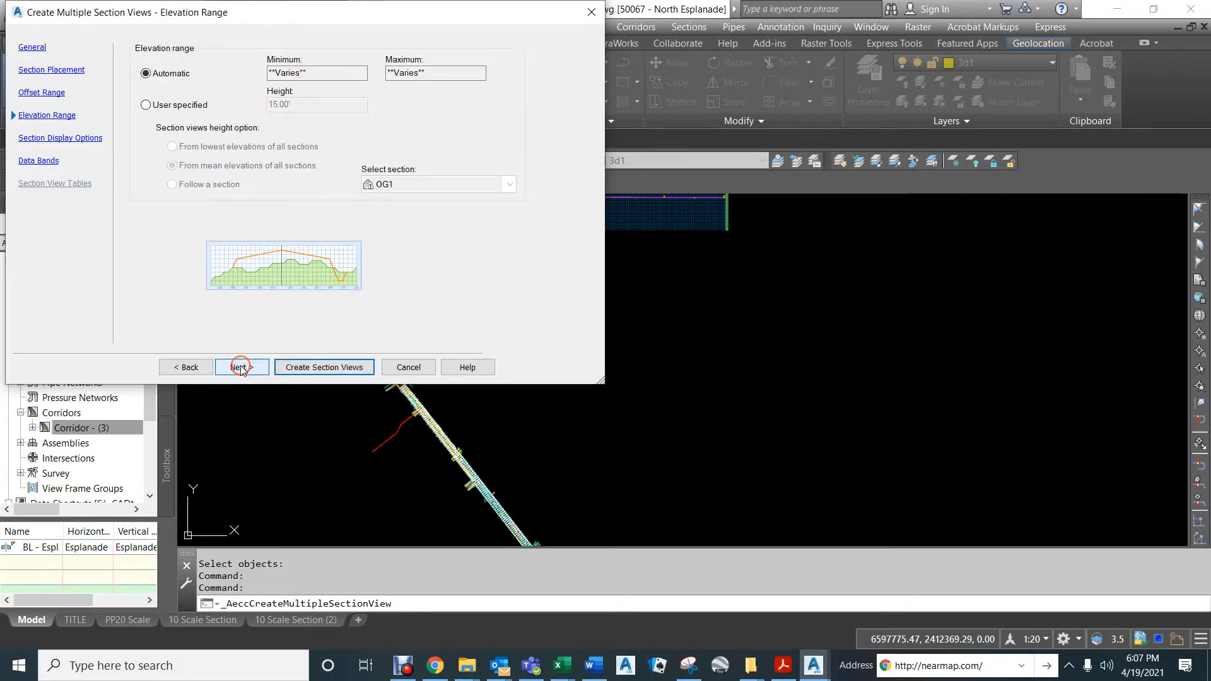
pyautogui.click(245, 368)
pyautogui.click(246, 368)
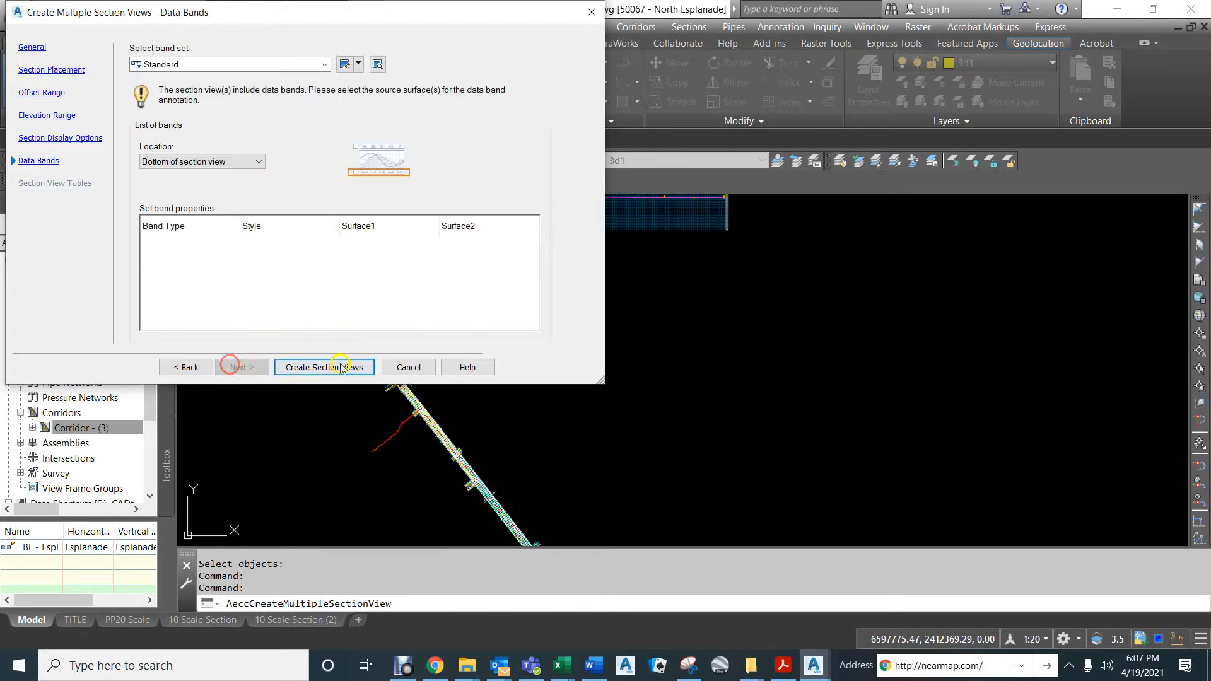
# Step: Create the section views with their origin in the empty area east of the Esplanade plan and profile view
pyautogui.scroll(-4, 820, 407)
pyautogui.moveTo(822, 409); pyautogui.dragTo(593, 340, button='middle')
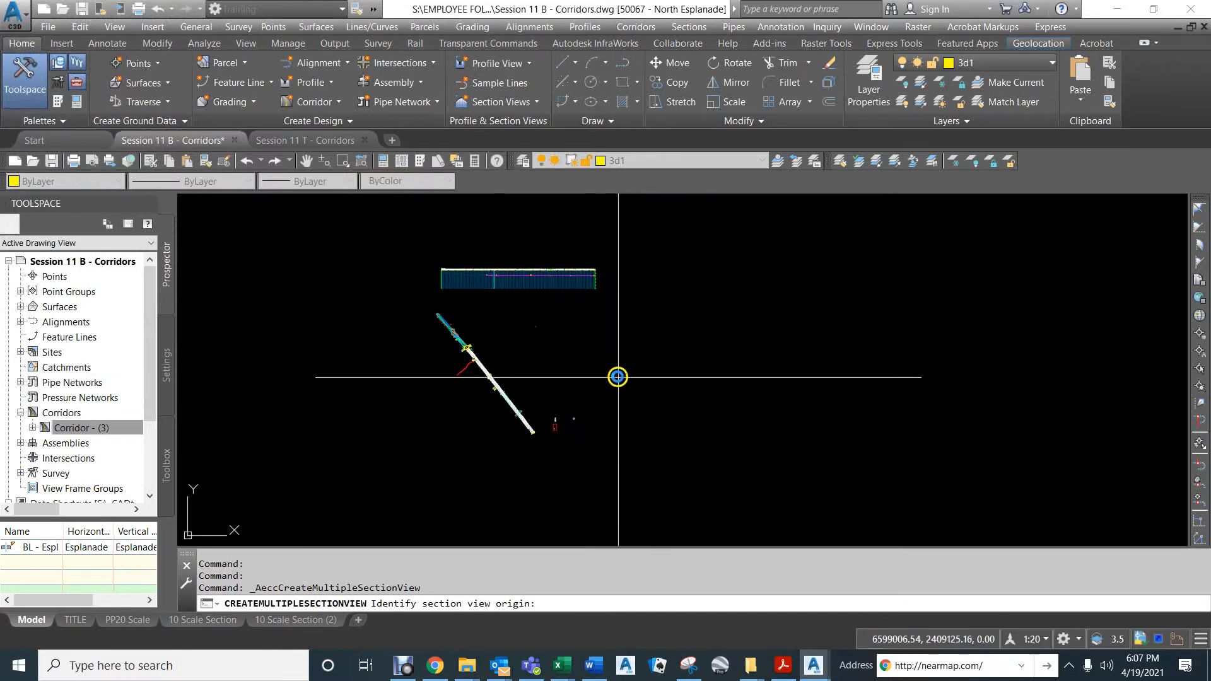
pyautogui.click(620, 363)
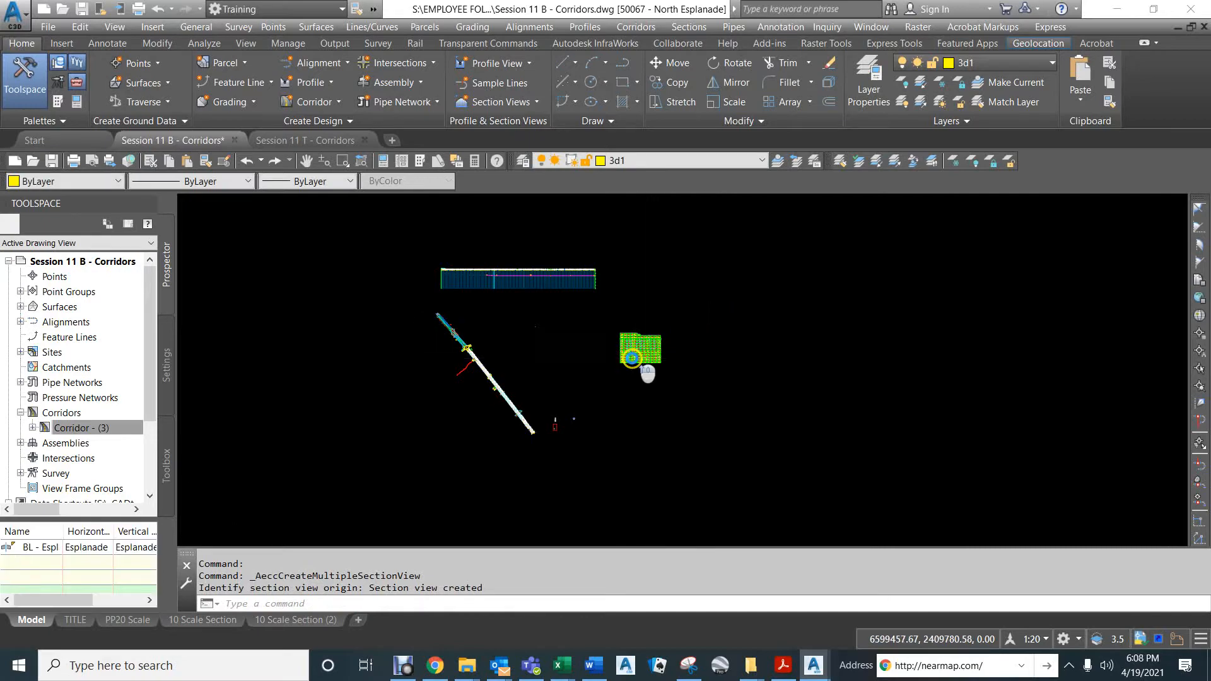
# Step: Examine the corridor cross sections against existing ground in the section views from station 15+50 onward
pyautogui.scroll(8, 483, 393)
pyautogui.scroll(4, 484, 393)
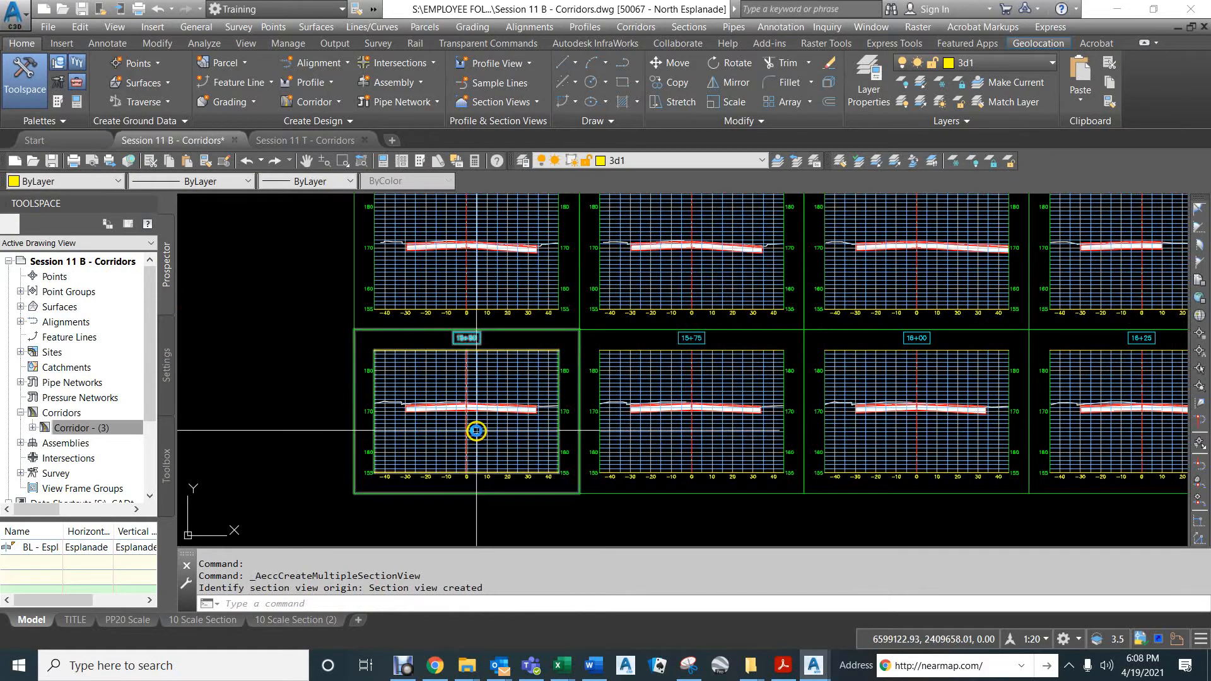
pyautogui.scroll(3, 476, 427)
pyautogui.scroll(-4, 500, 392)
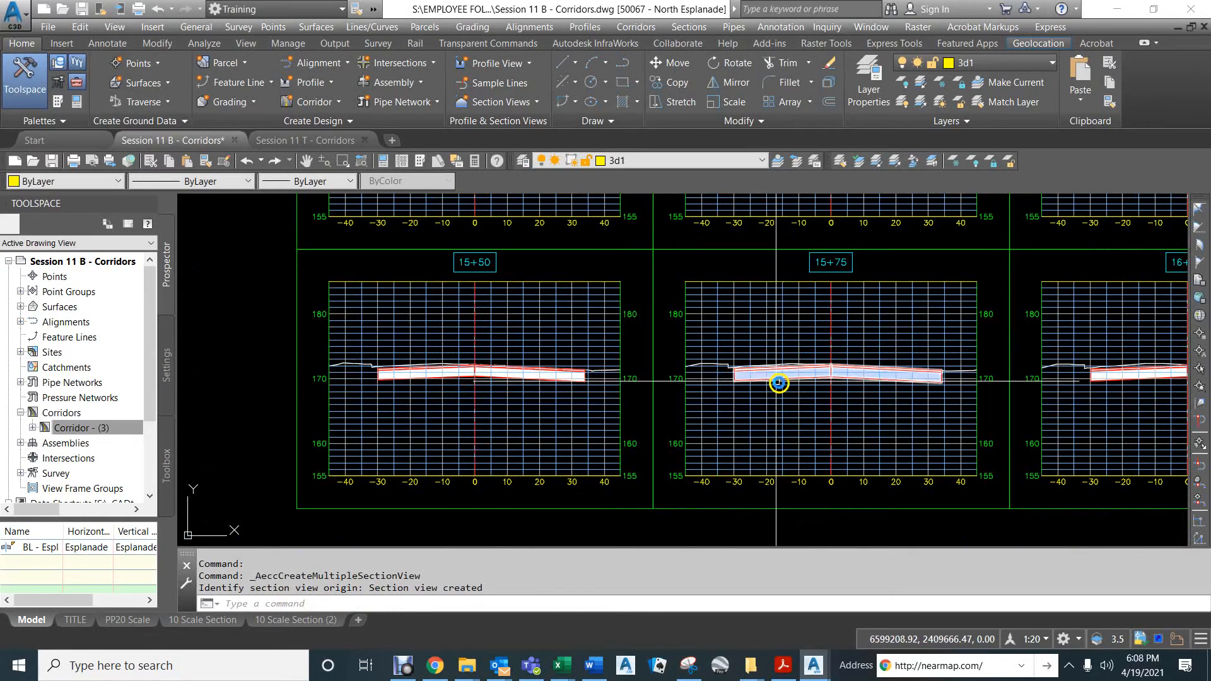
pyautogui.scroll(8, 563, 346)
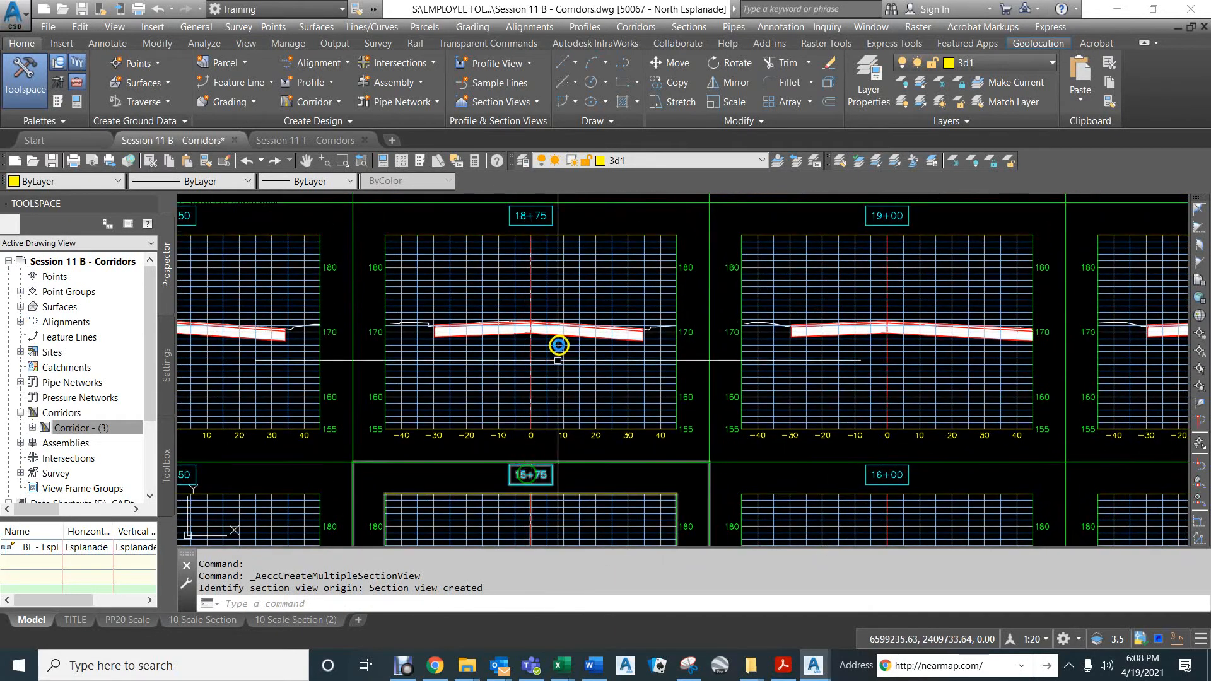
# Step: Examine the section views from 18+75 onward and check the pavement crown and edge against existing ground at 28+00
pyautogui.moveTo(626, 346); pyautogui.dragTo(933, 255, button='middle')
pyautogui.scroll(-6, 679, 392)
pyautogui.moveTo(701, 294); pyautogui.dragTo(523, 587, button='middle')
pyautogui.moveTo(690, 293); pyautogui.dragTo(481, 496, button='middle')
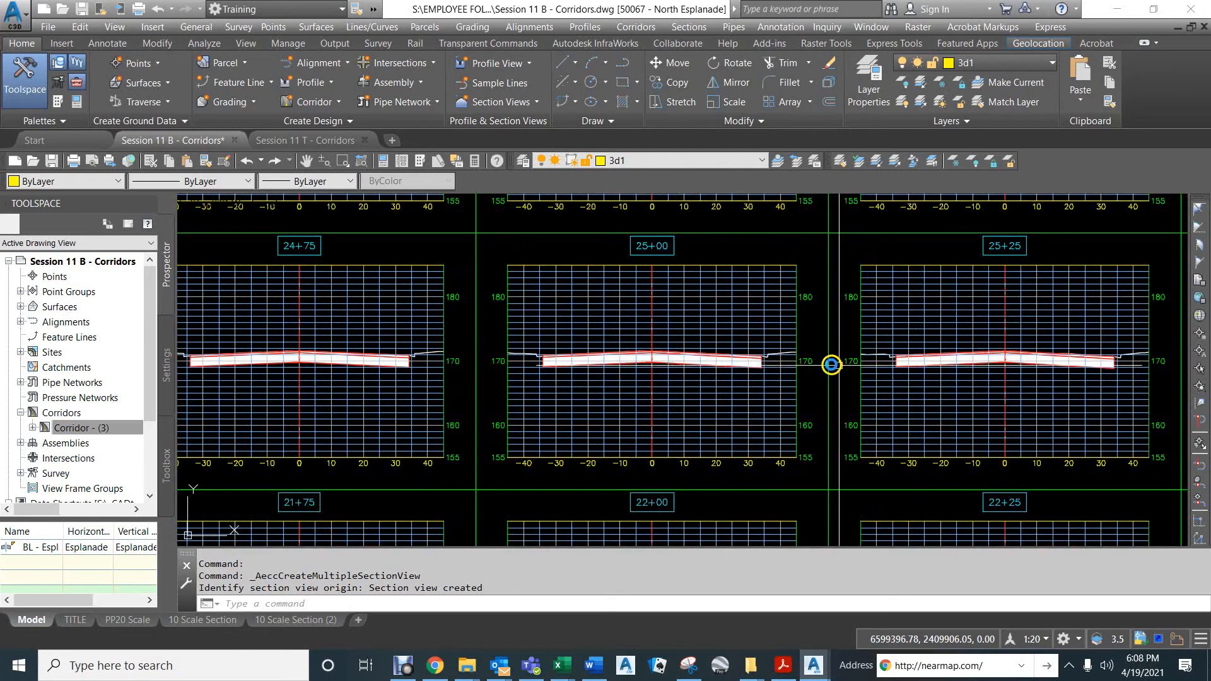
pyautogui.moveTo(606, 307); pyautogui.dragTo(482, 539, button='middle')
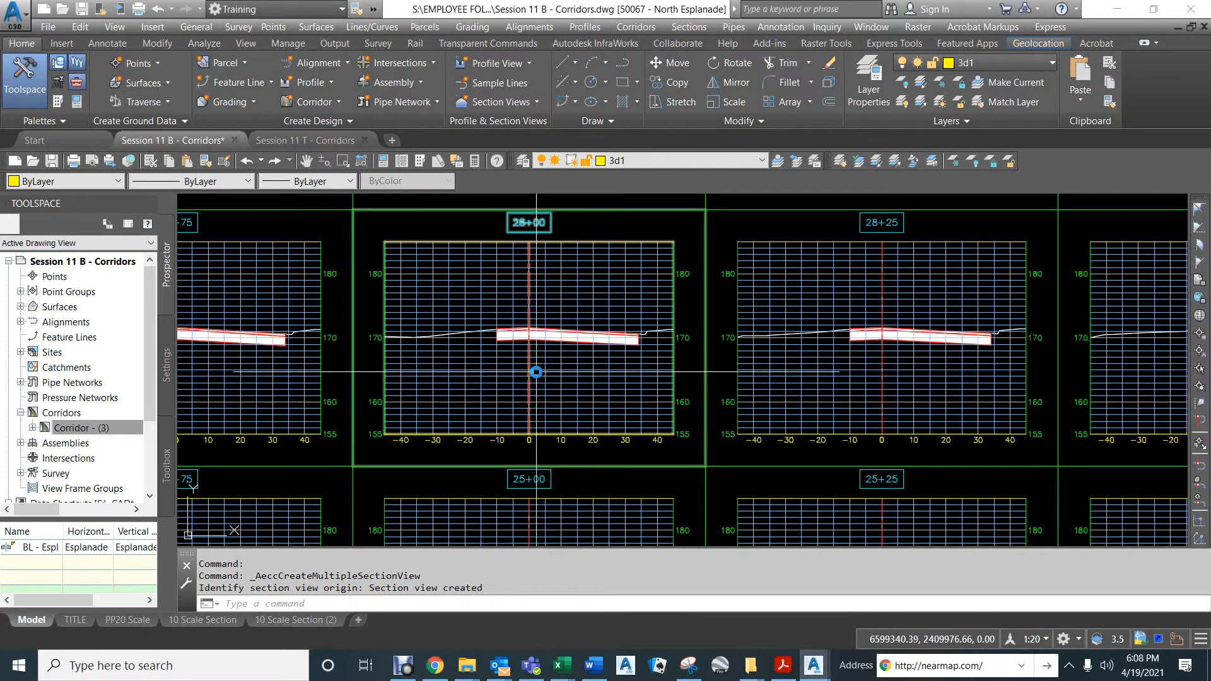
pyautogui.scroll(5, 530, 322)
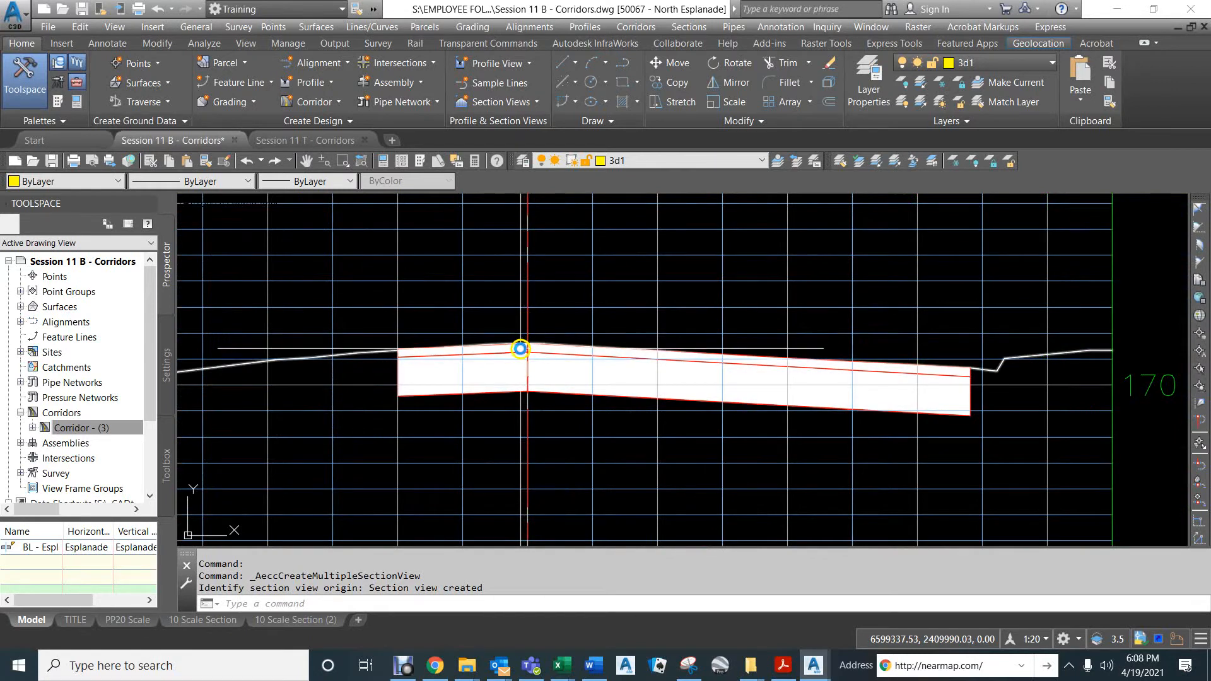
pyautogui.click(522, 346)
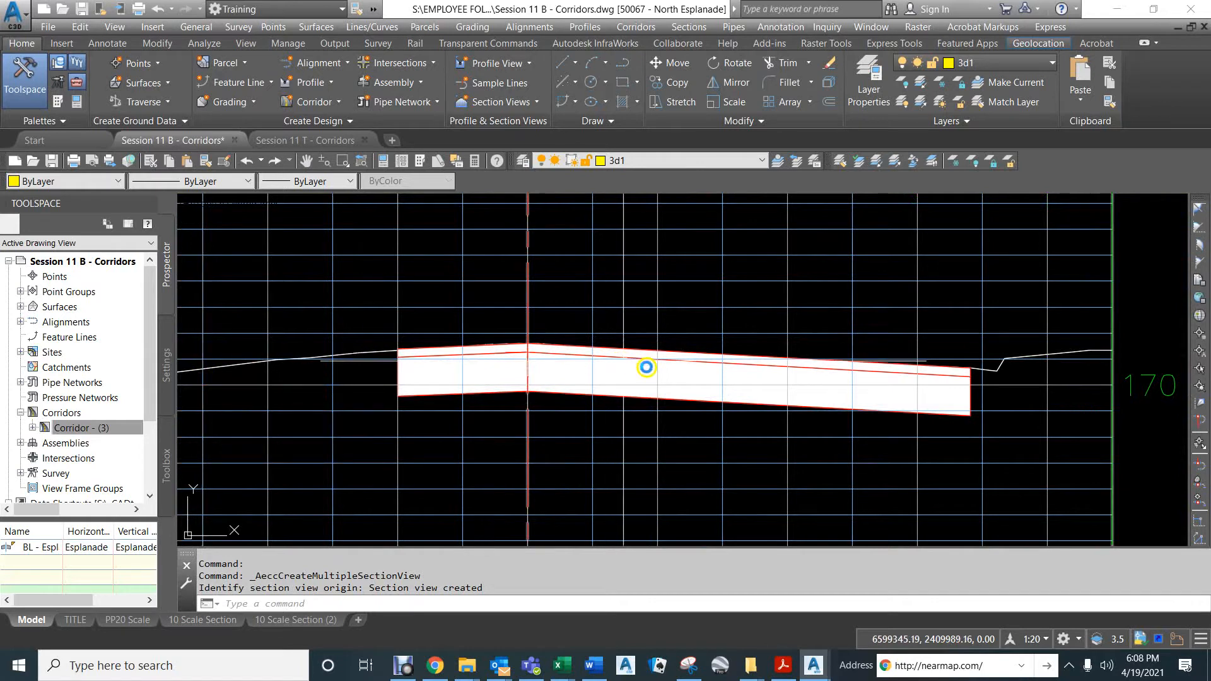
pyautogui.click(641, 359)
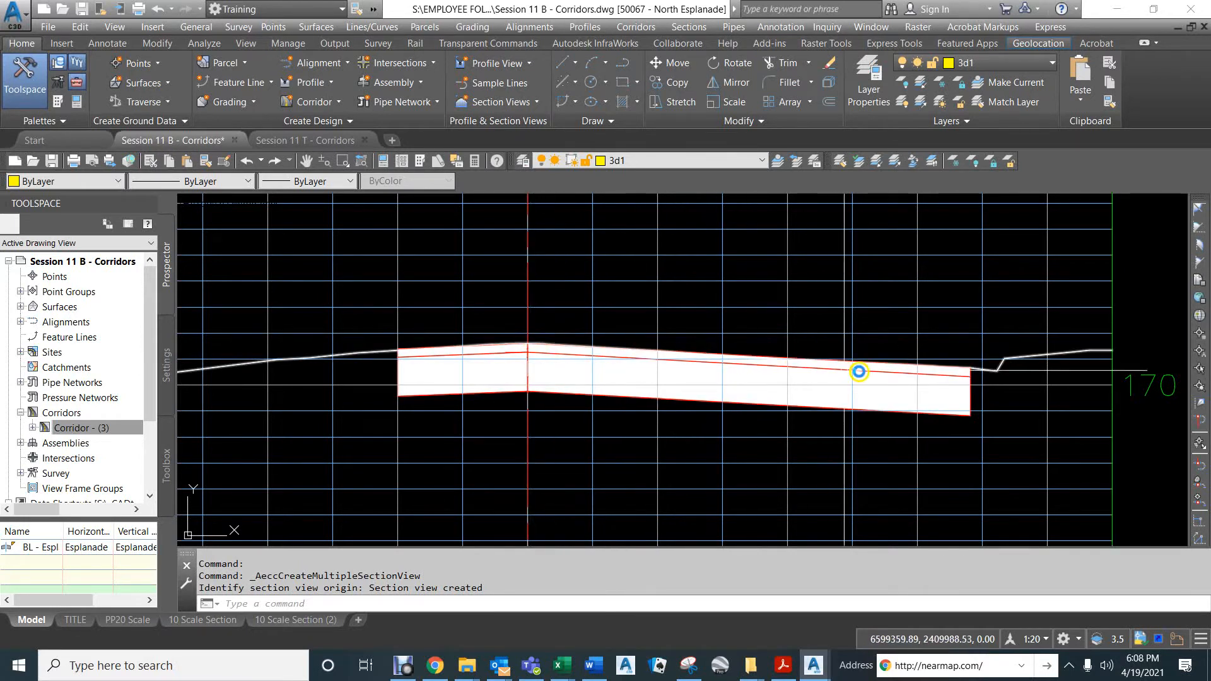
pyautogui.scroll(6, 978, 370)
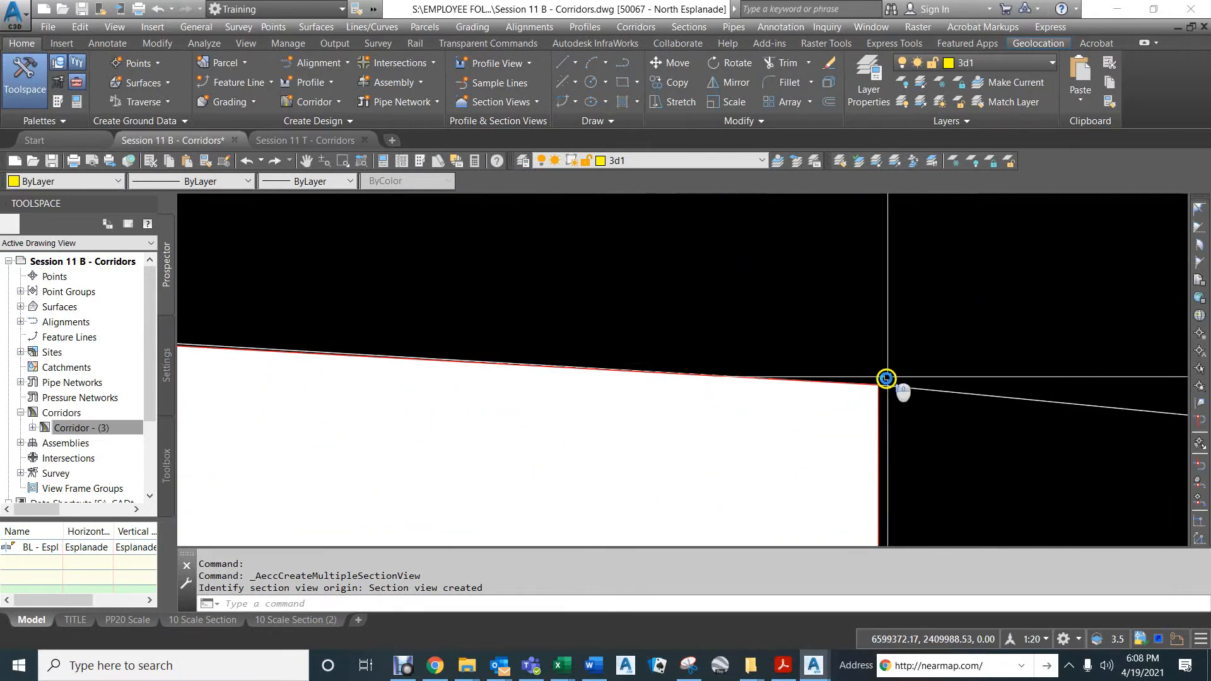
pyautogui.scroll(-5, 877, 383)
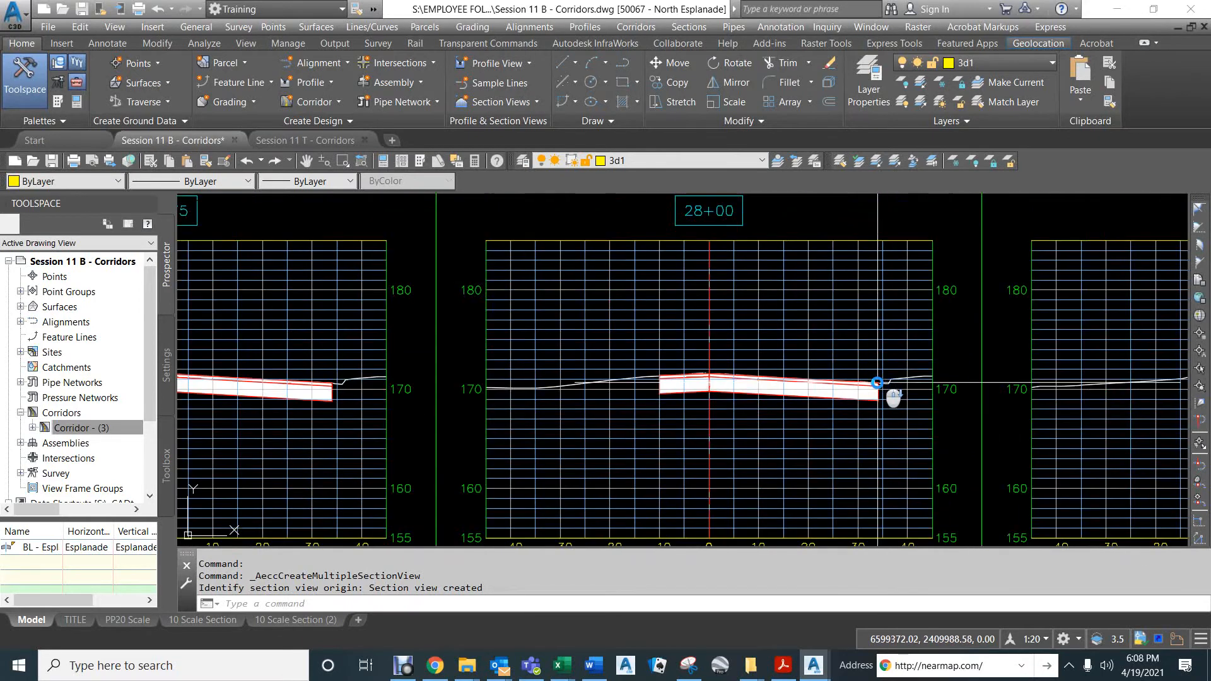
# Step: Inspect where the pavement edge meets the existing ground in the 22+25 section view
pyautogui.moveTo(481, 359); pyautogui.dragTo(1005, 325, button='middle')
pyautogui.scroll(-6, 773, 400)
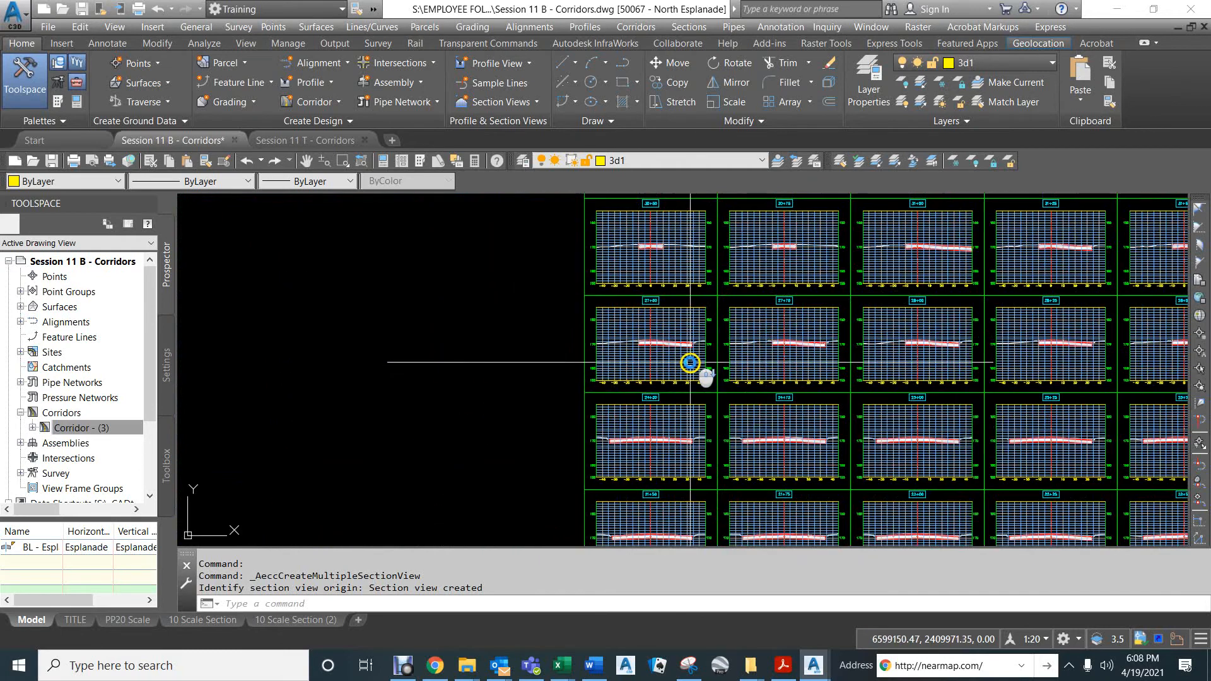
pyautogui.moveTo(1034, 451)
pyautogui.mouseDown(button='middle')
pyautogui.moveTo(965, 405)
pyautogui.moveTo(811, 240)
pyautogui.mouseUp(button='middle')
pyautogui.scroll(6, 865, 322)
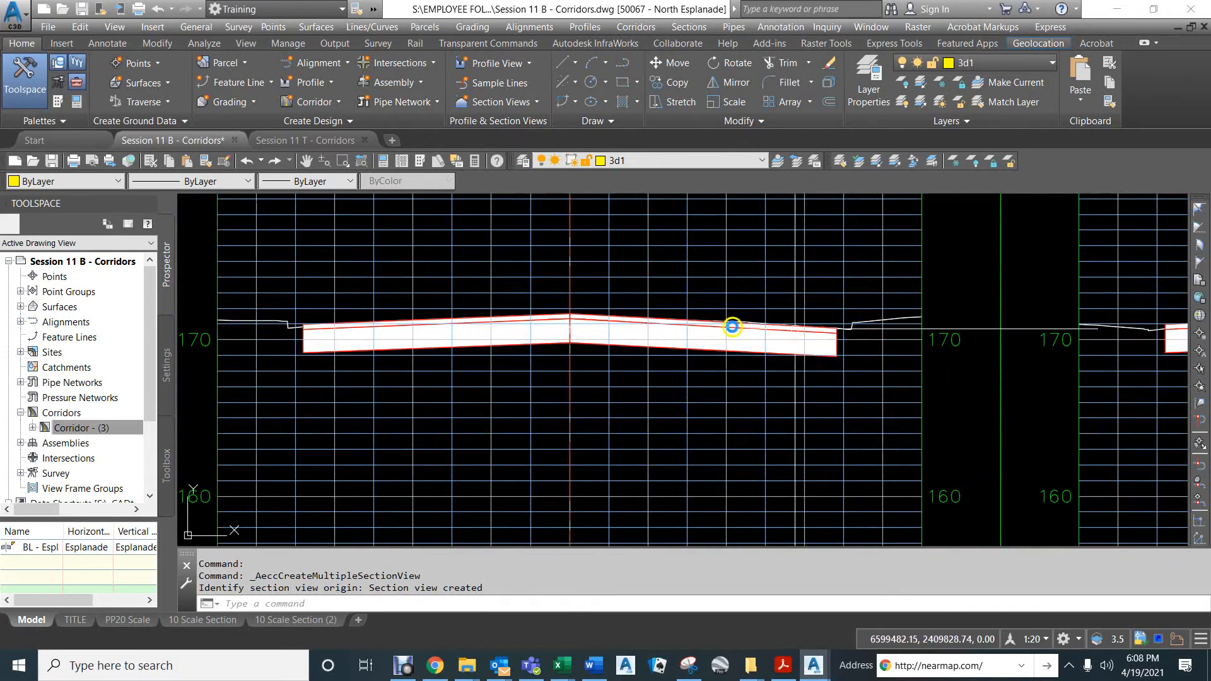
pyautogui.scroll(5, 299, 328)
pyautogui.moveTo(300, 329); pyautogui.dragTo(650, 319, button='middle')
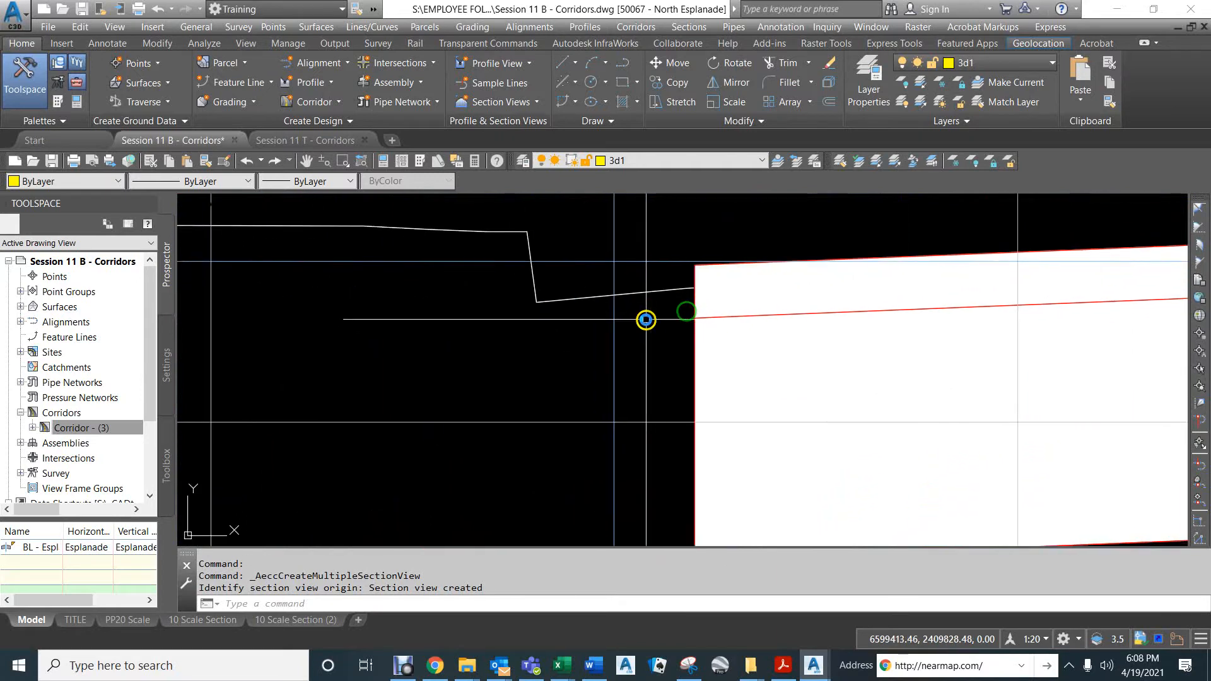
pyautogui.scroll(-2, 646, 319)
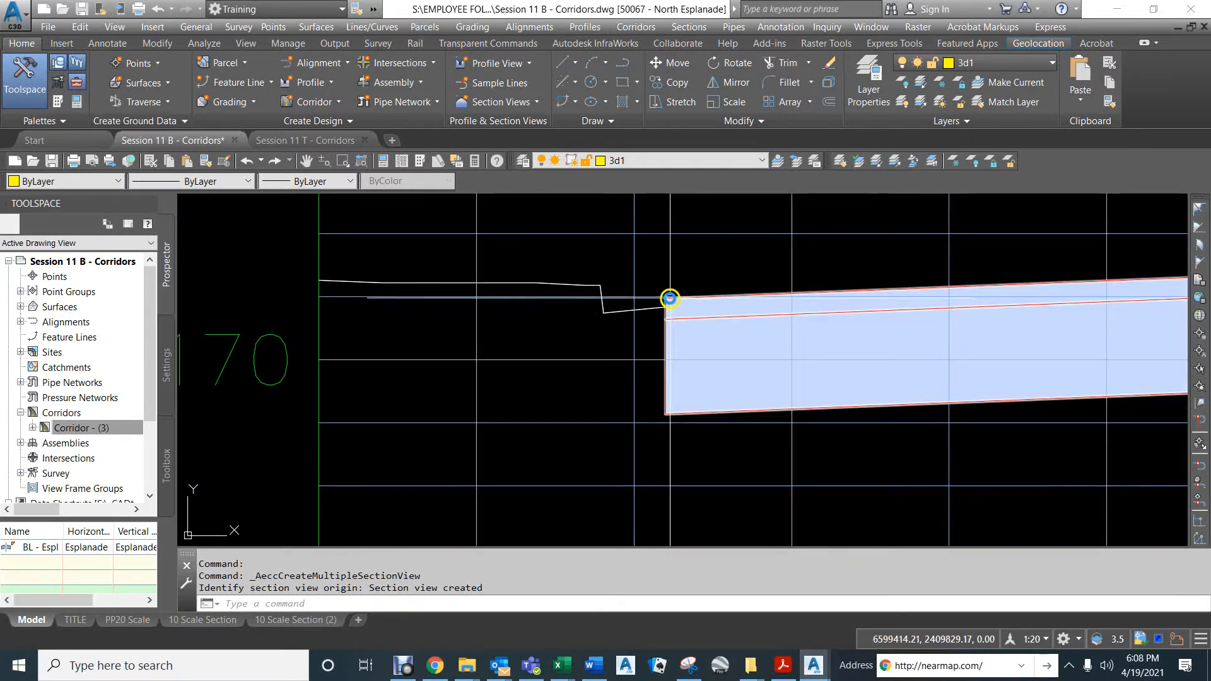
pyautogui.moveTo(670, 297)
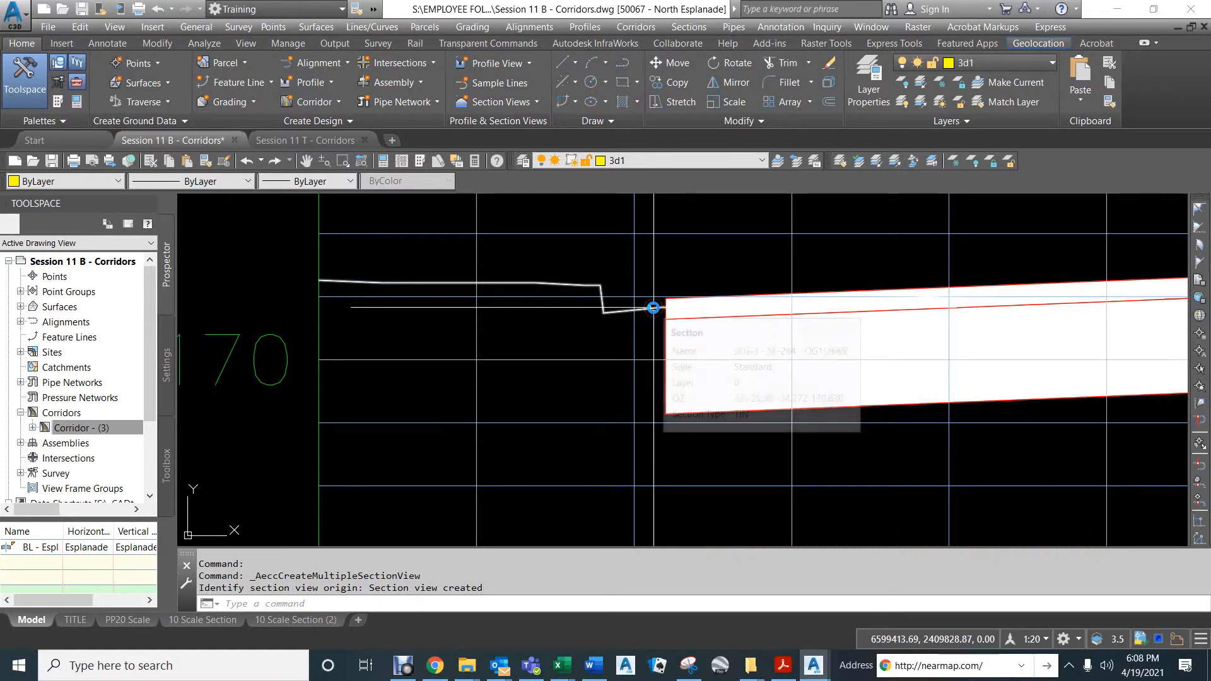
pyautogui.press('Escape')
pyautogui.press('Escape')
pyautogui.press('Escape')
pyautogui.scroll(-3, 688, 342)
pyautogui.scroll(-5, 687, 341)
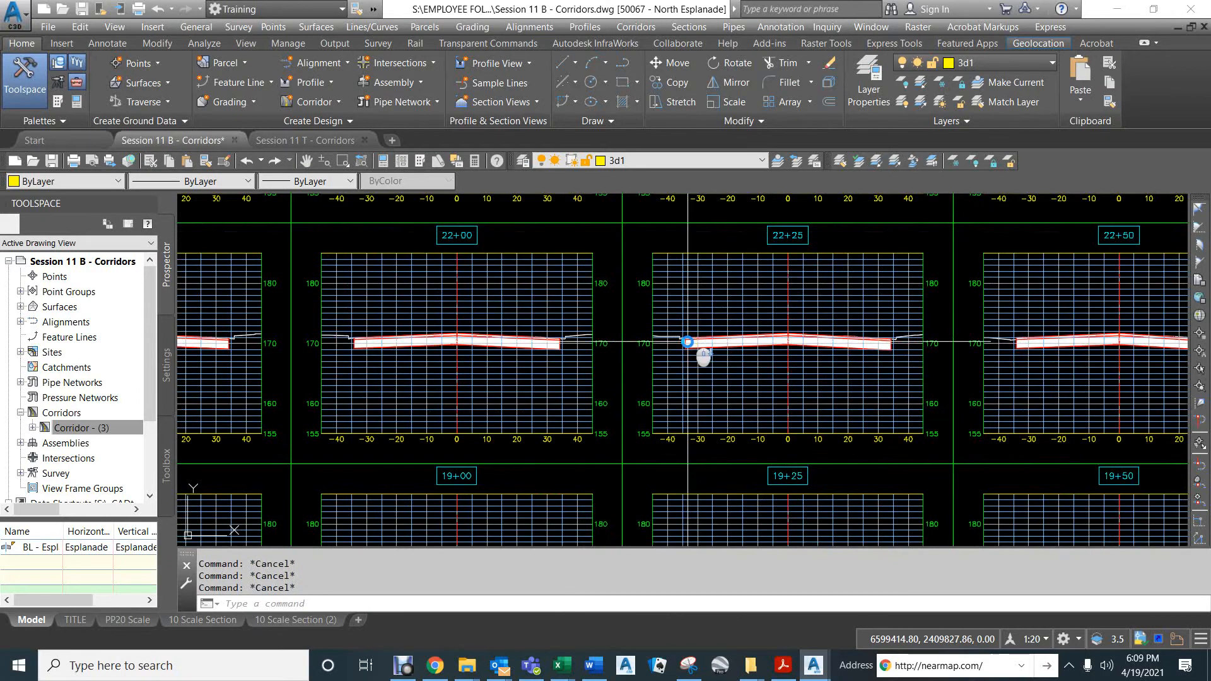
# Step: Expand the Esplanade CL centerline alignment in the drawing tree and enlarge the tree's display area
pyautogui.click(723, 323)
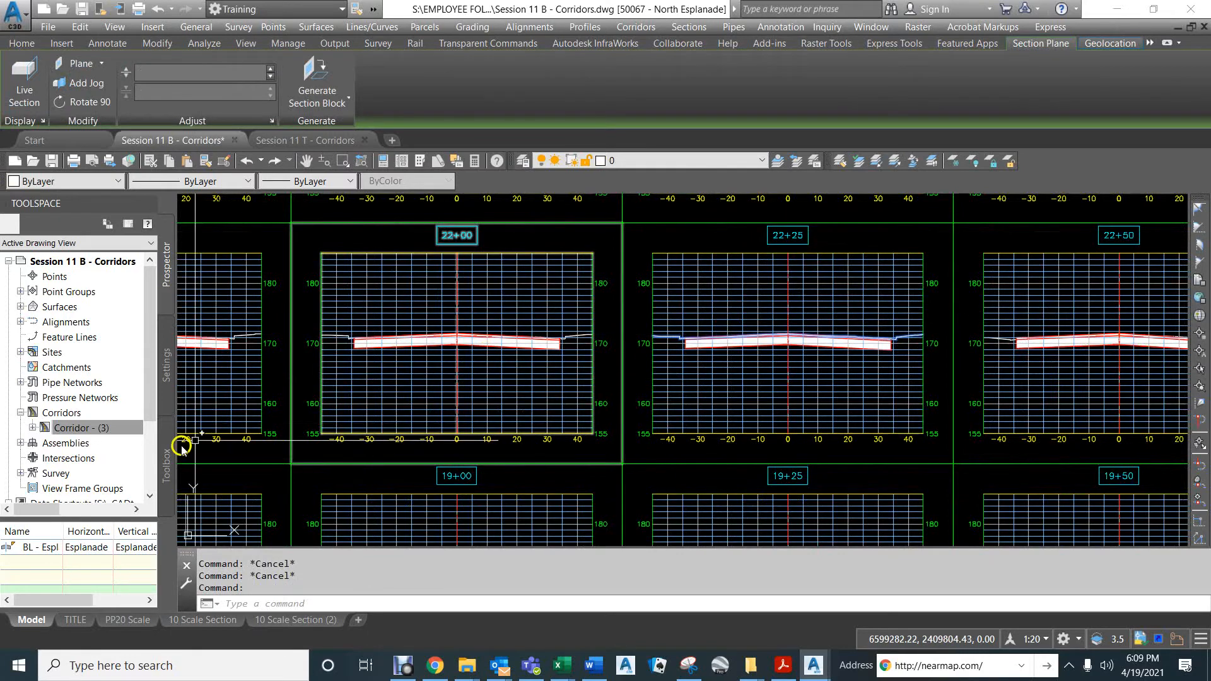
pyautogui.moveTo(79, 452); pyautogui.dragTo(79, 449)
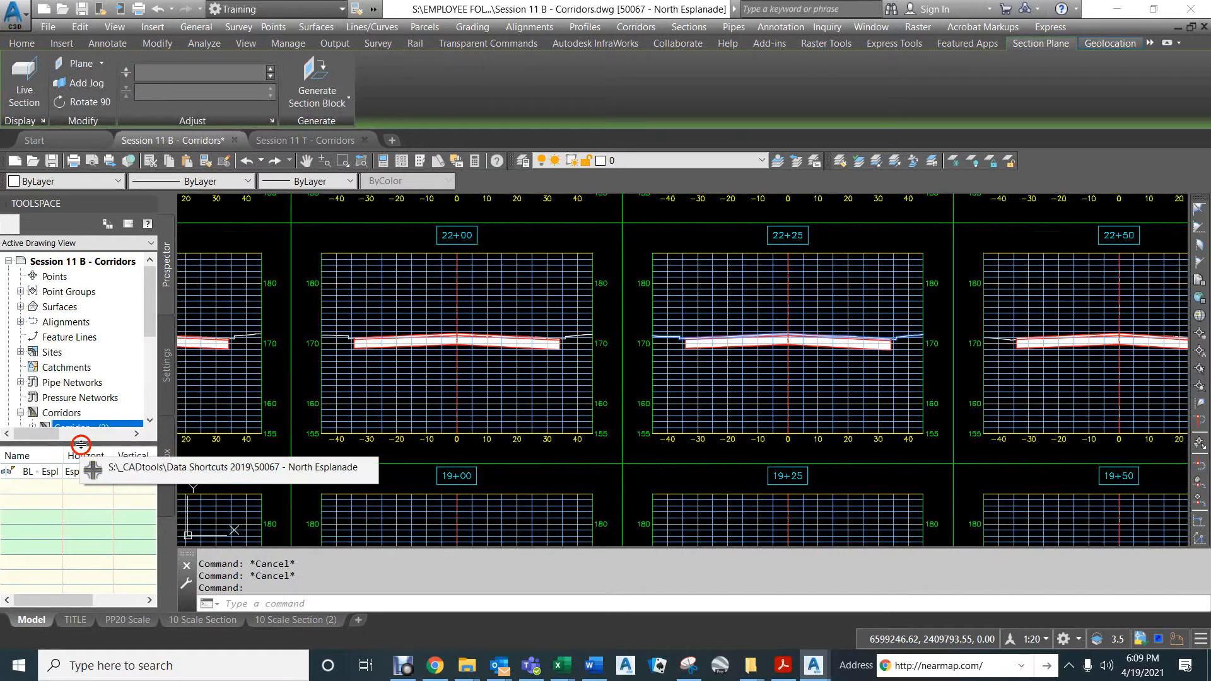
pyautogui.scroll(-1, 73, 397)
pyautogui.scroll(-2, 73, 397)
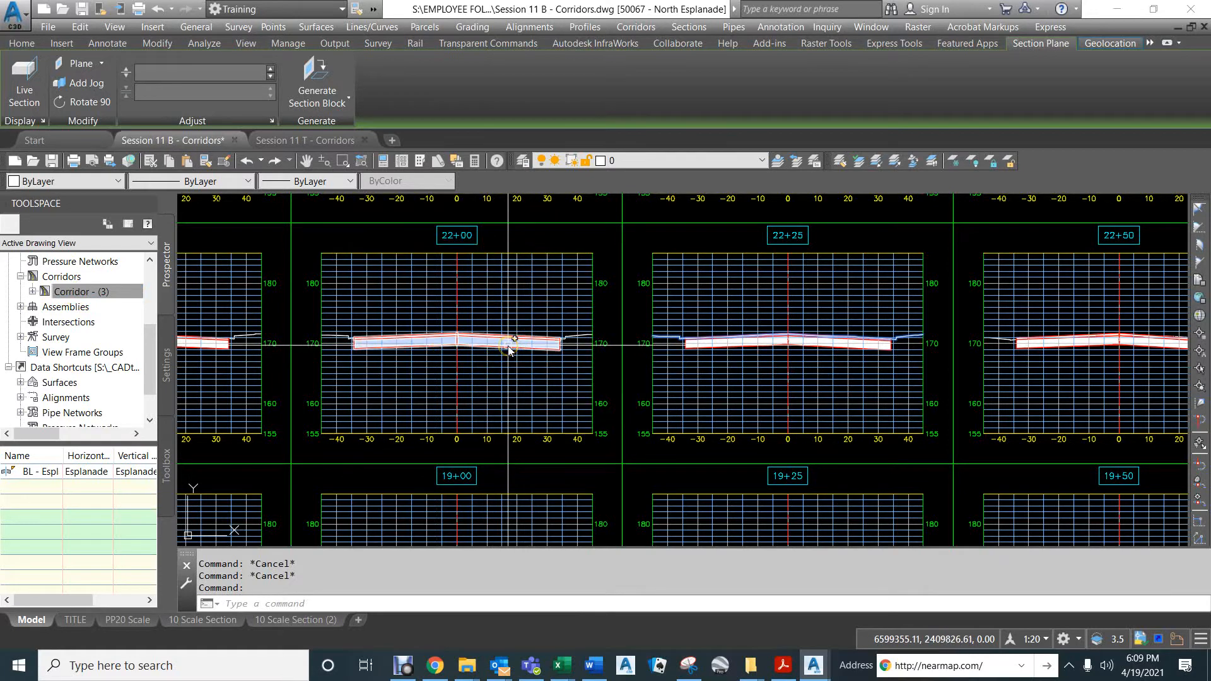
pyautogui.click(127, 313)
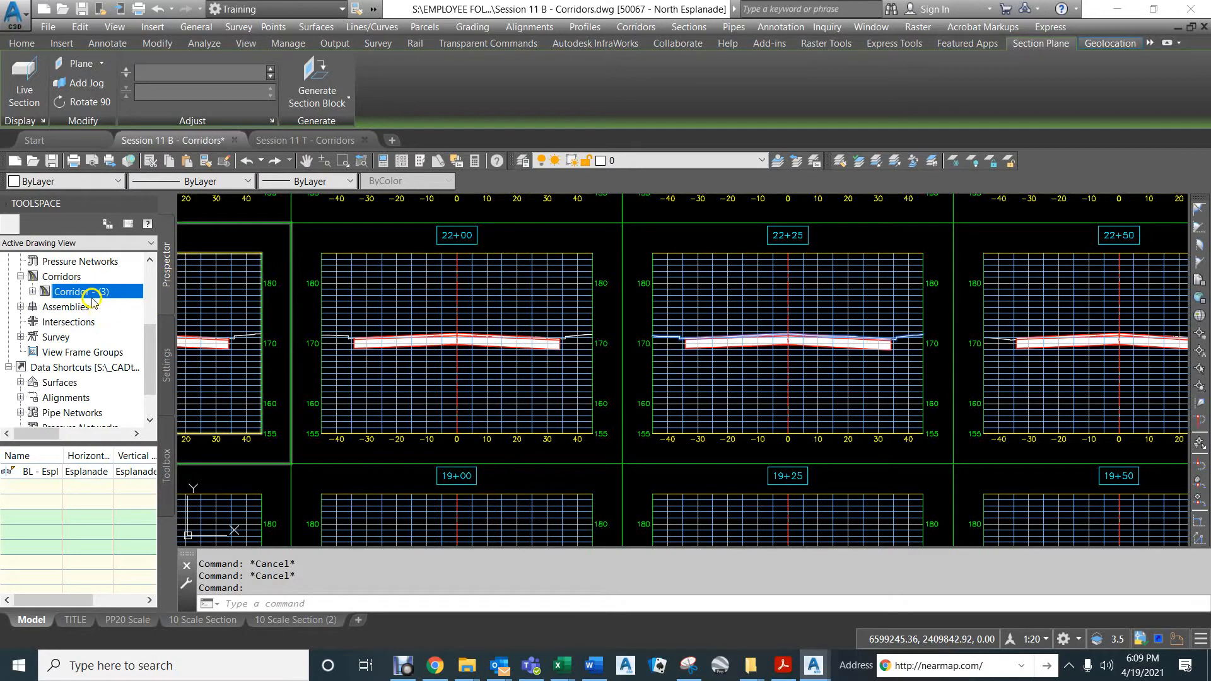
pyautogui.scroll(3, 86, 296)
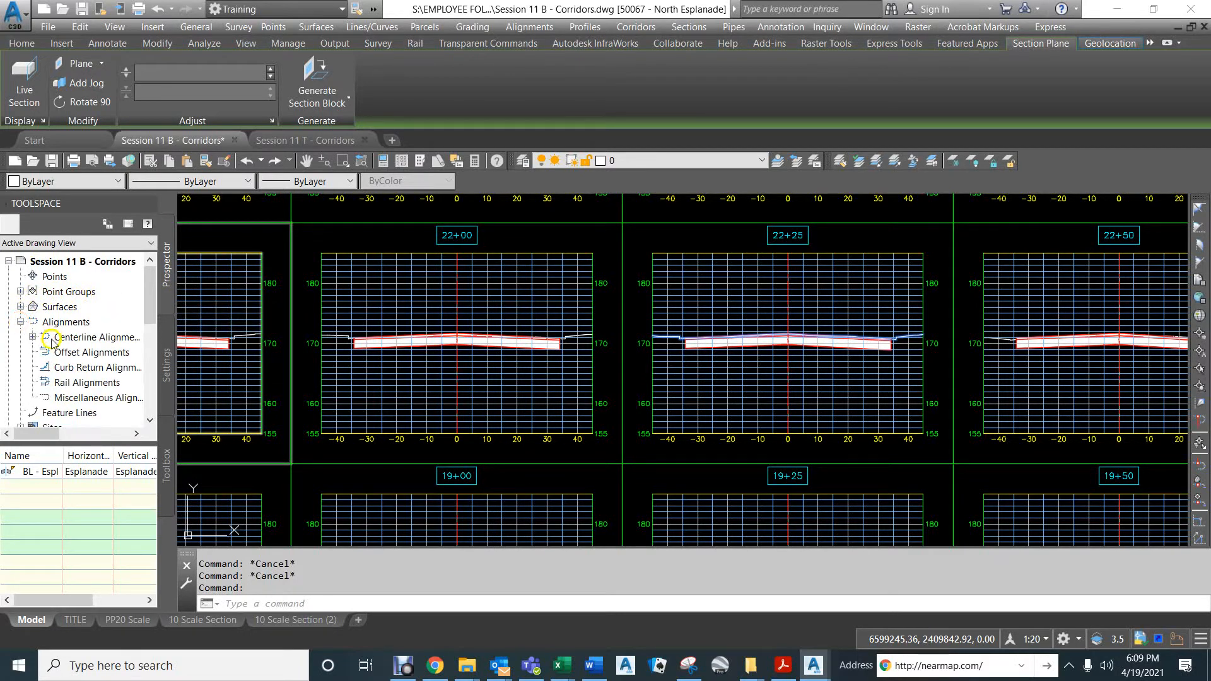
pyautogui.click(32, 338)
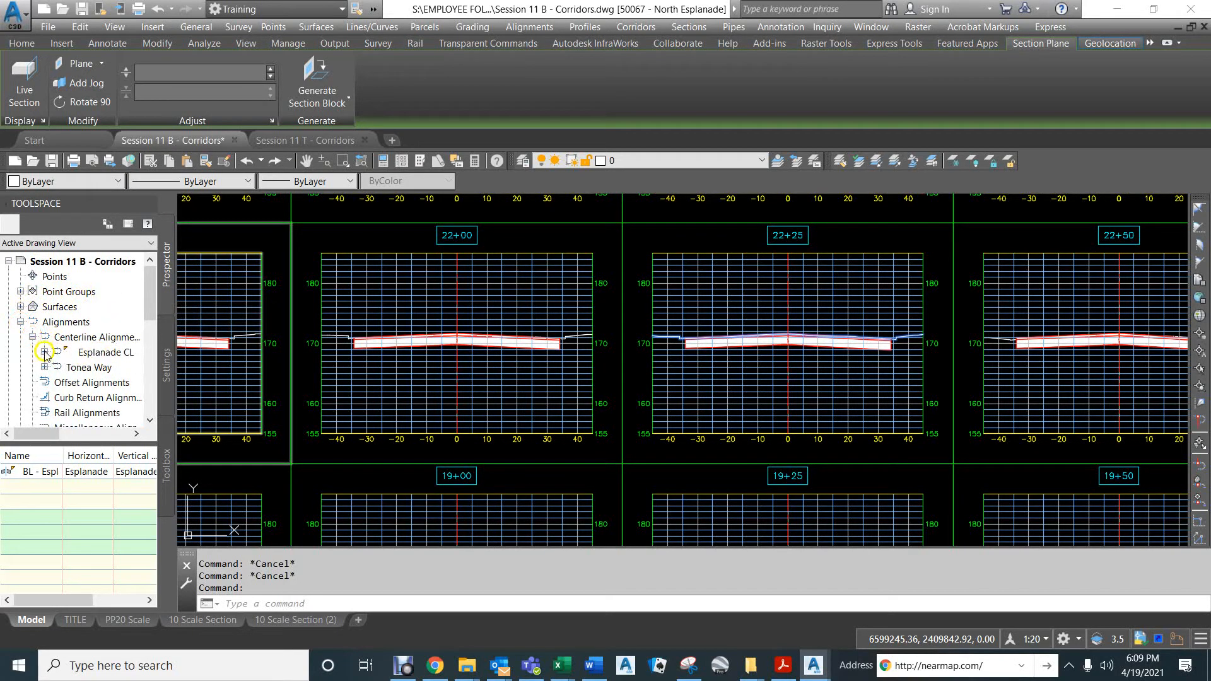
pyautogui.click(45, 352)
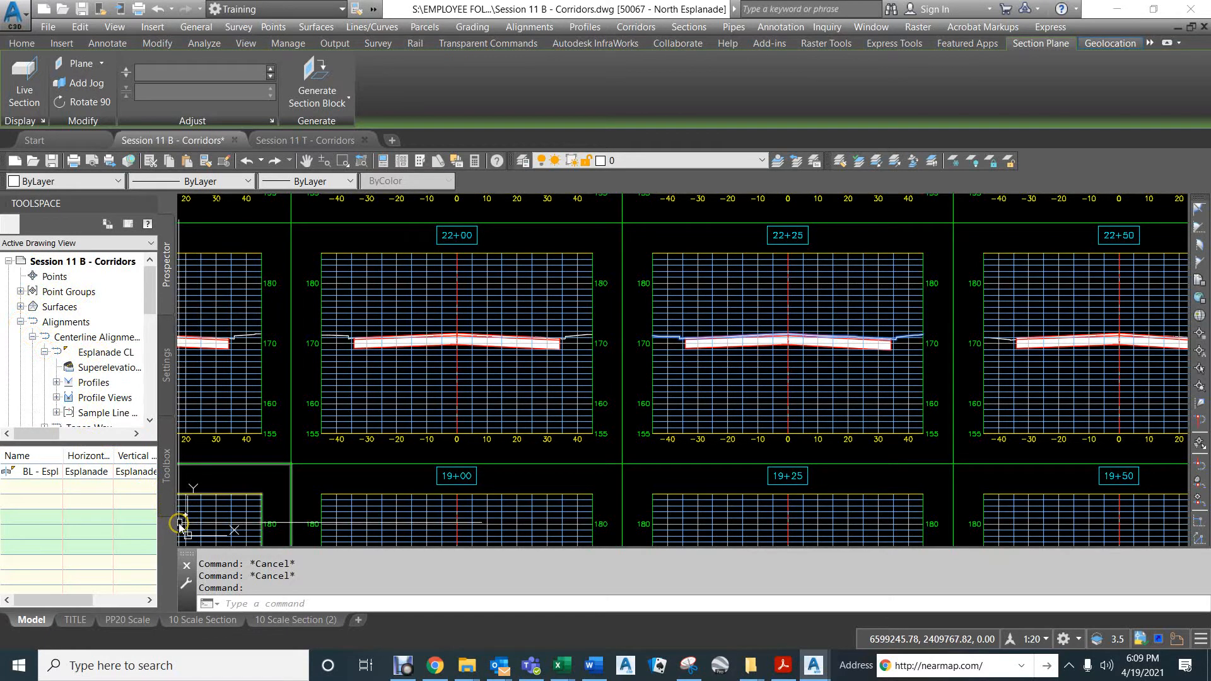
pyautogui.moveTo(180, 526); pyautogui.dragTo(409, 518)
pyautogui.moveTo(127, 441); pyautogui.dragTo(132, 509)
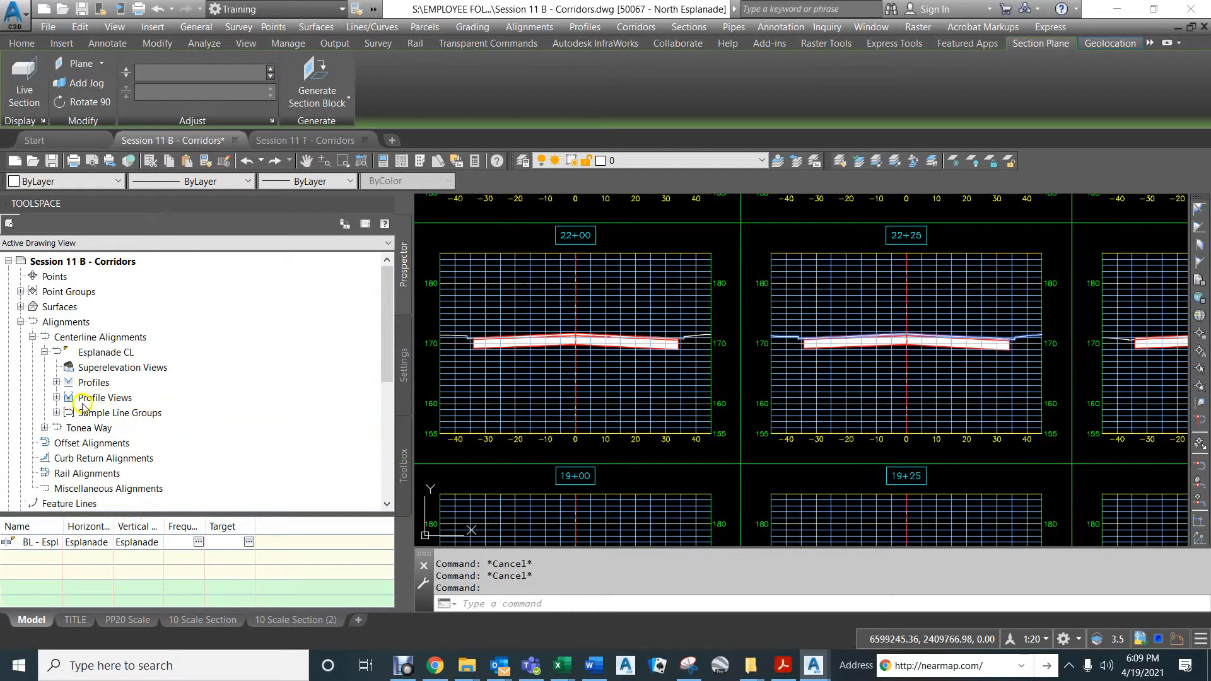
# Step: Delete the first of the two duplicate OG1 sources from the sections of sample line group SLG-3
pyautogui.click(56, 413)
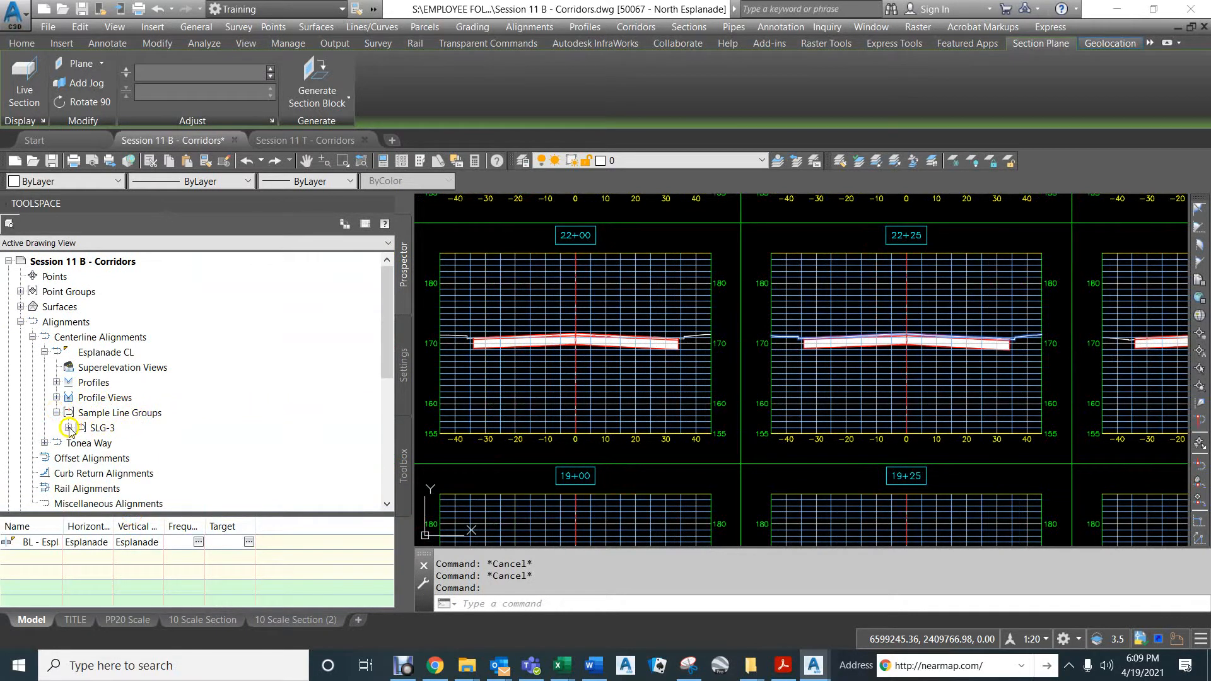
pyautogui.click(68, 427)
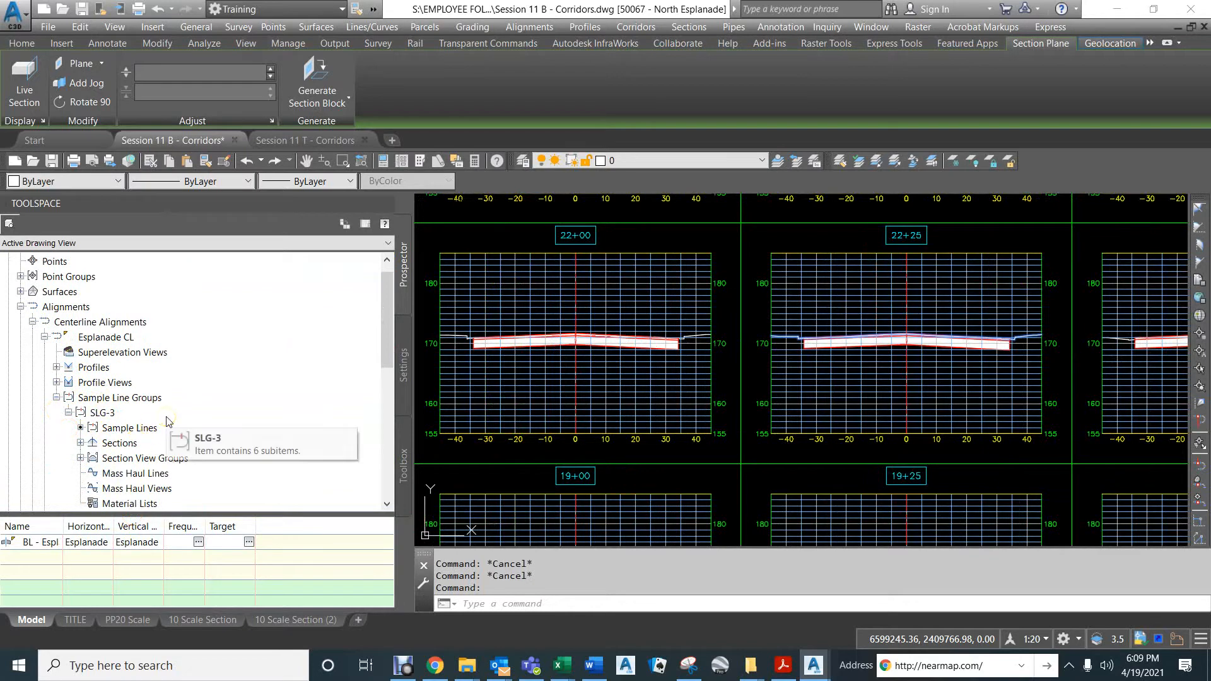
pyautogui.click(80, 442)
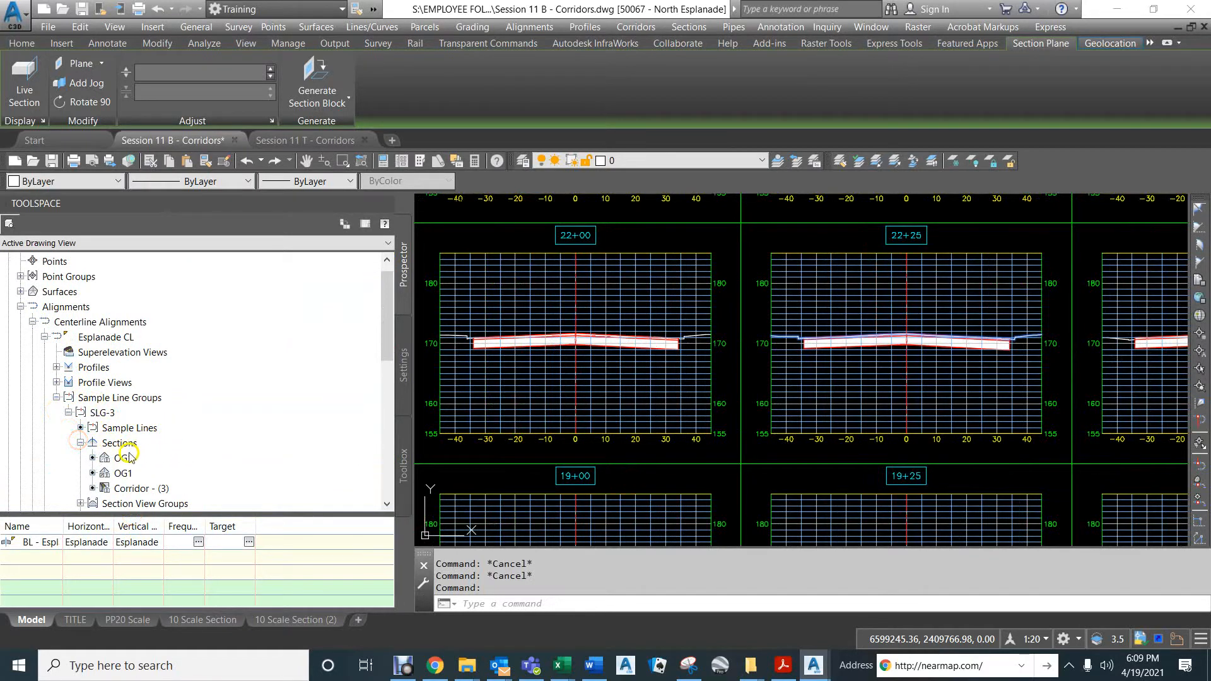
pyautogui.scroll(-2, 179, 426)
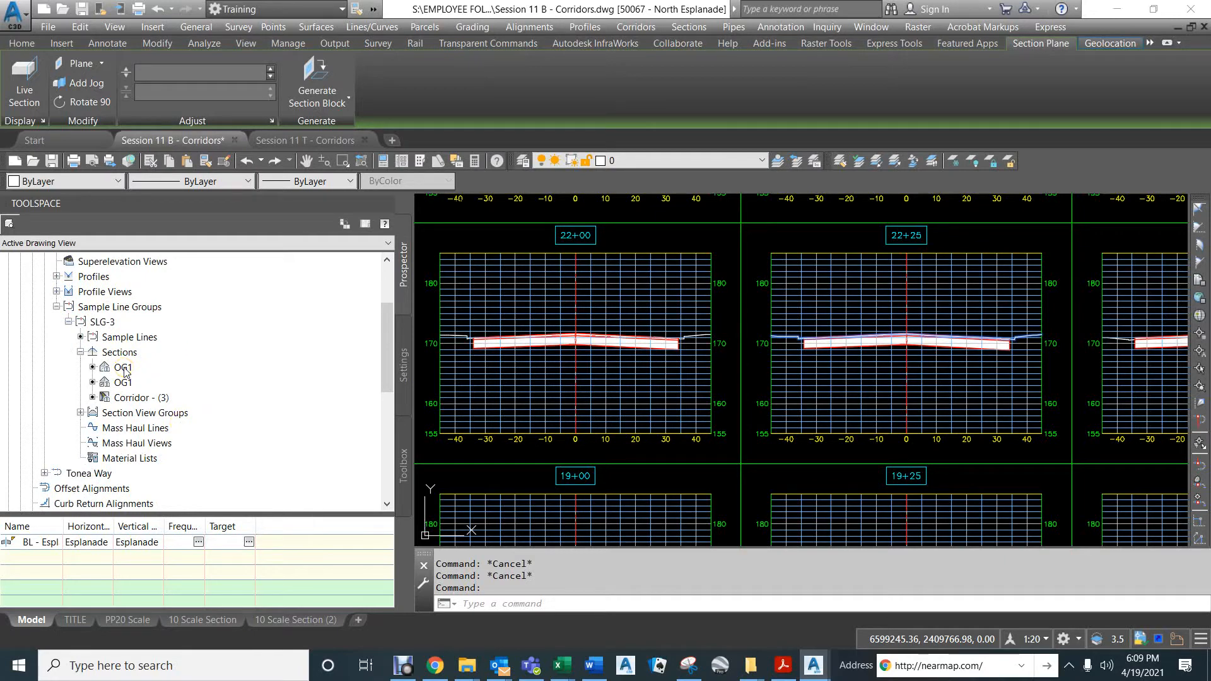
pyautogui.moveTo(126, 372)
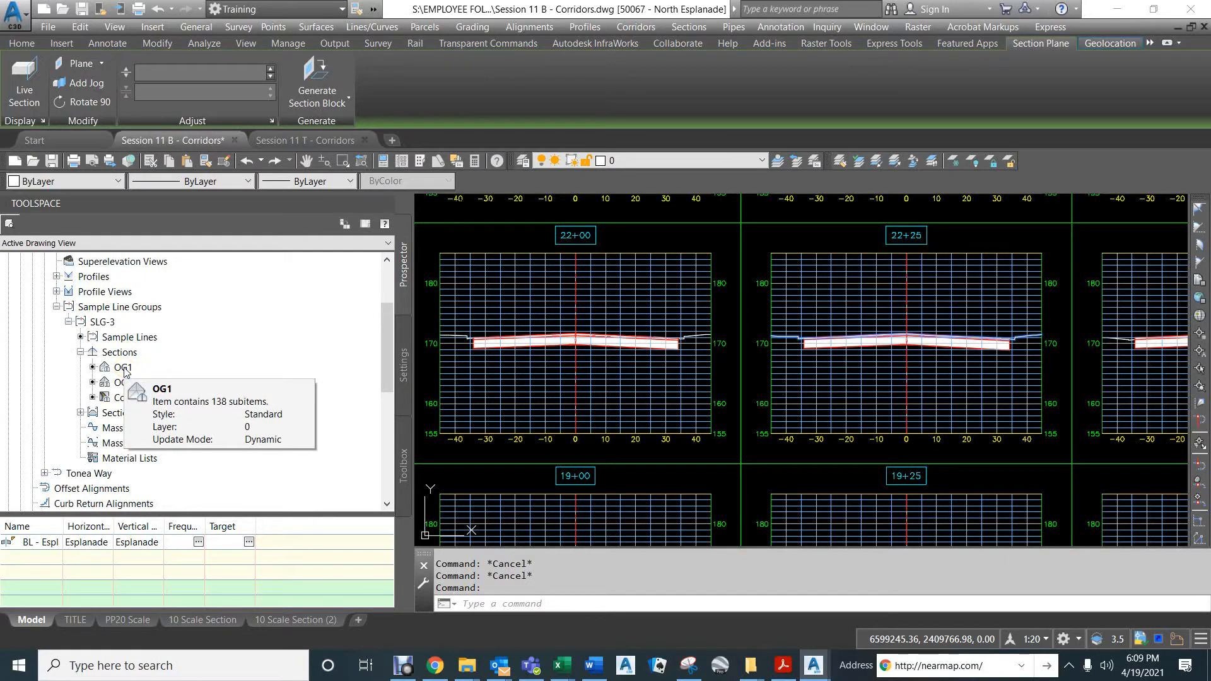
pyautogui.rightClick(125, 371)
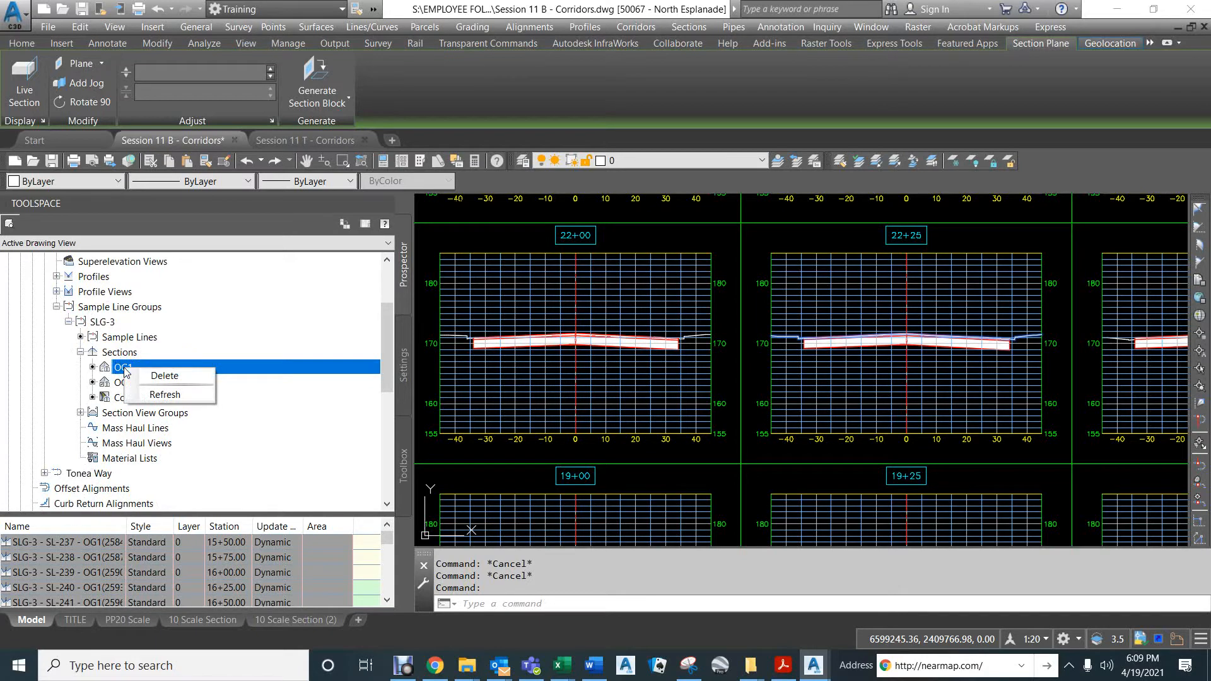
pyautogui.click(145, 379)
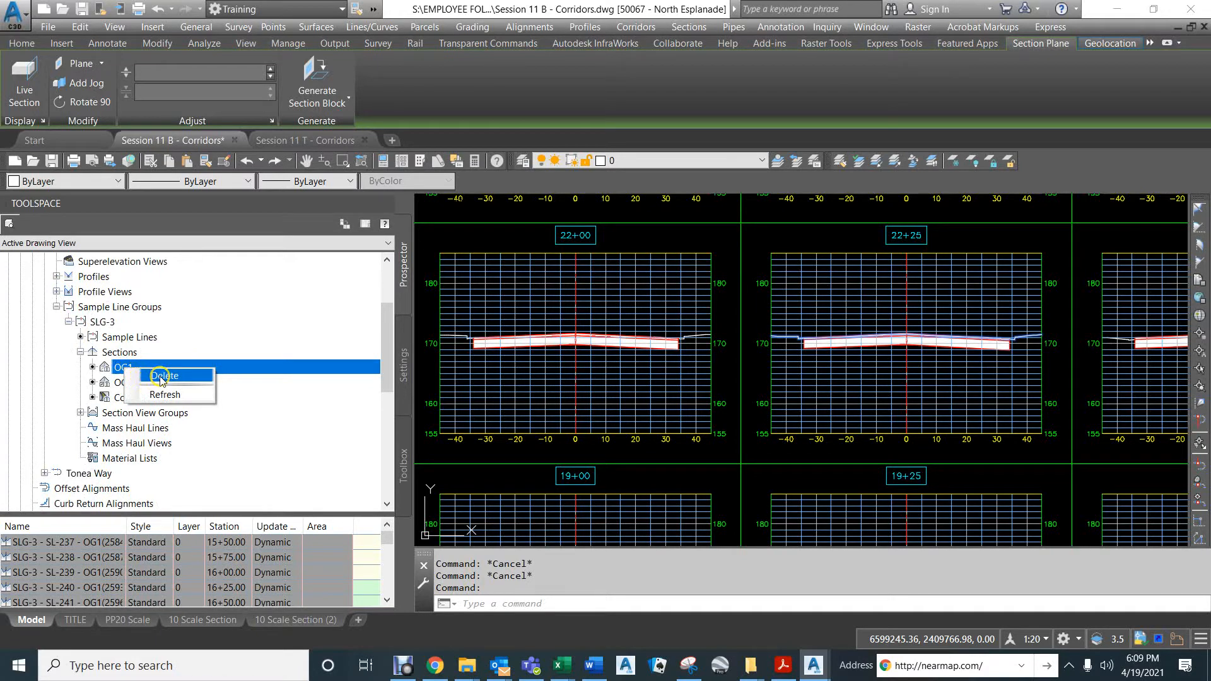
pyautogui.click(161, 377)
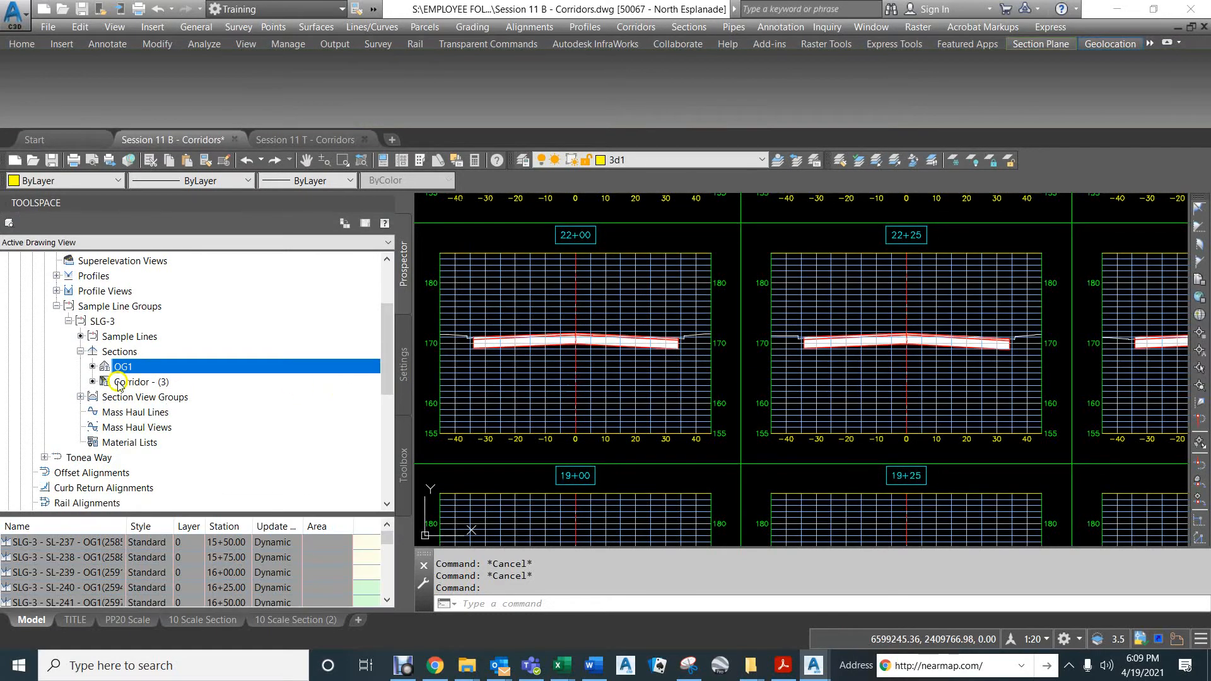
pyautogui.click(599, 356)
# Step: Change the section style of all remaining OG1 sections in SLG-3 to OG
pyautogui.click(299, 485)
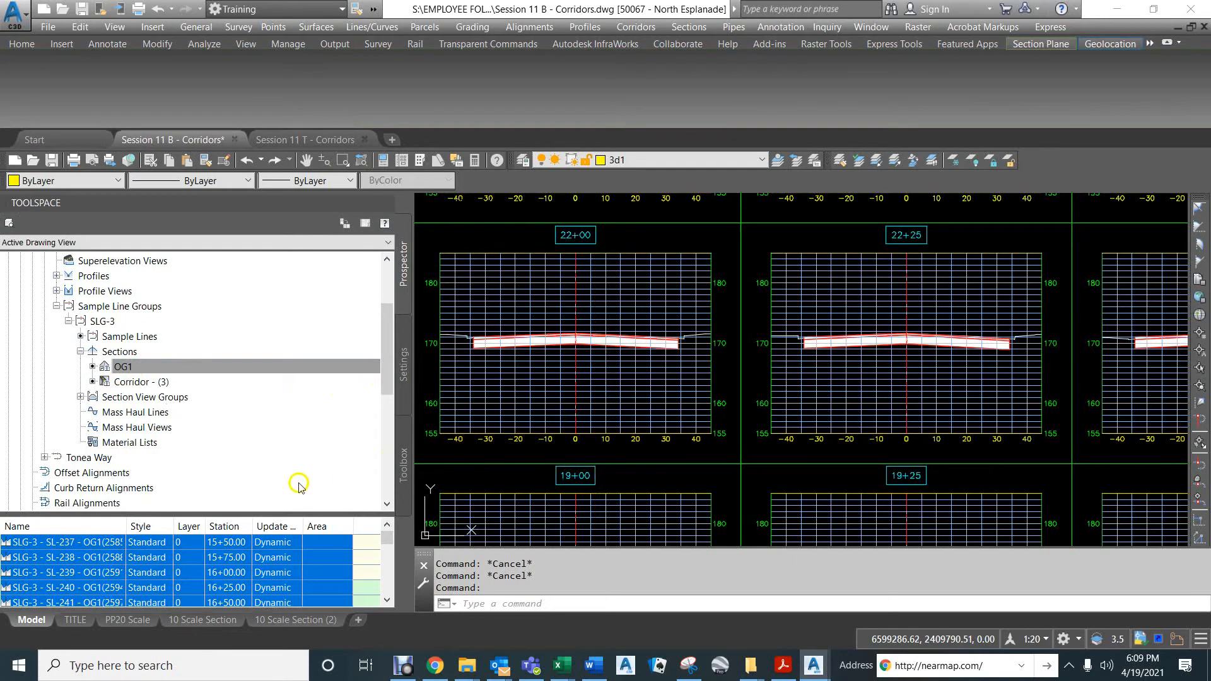
pyautogui.moveTo(200, 515); pyautogui.dragTo(234, 391)
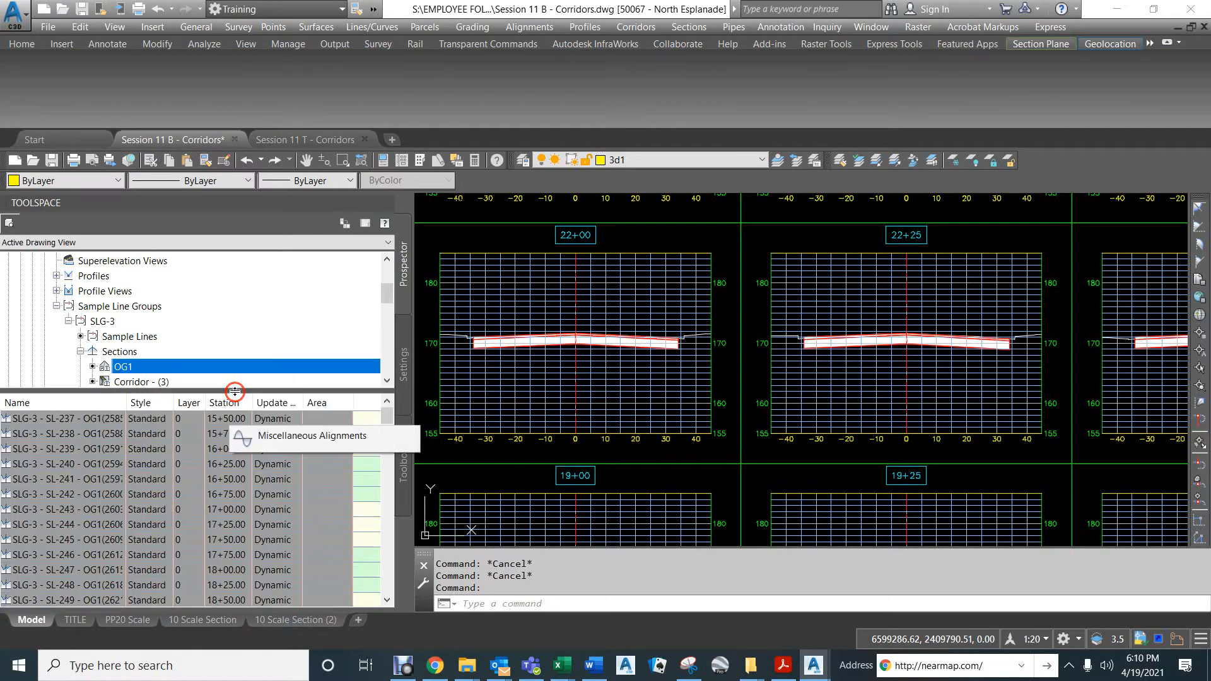
pyautogui.rightClick(152, 405)
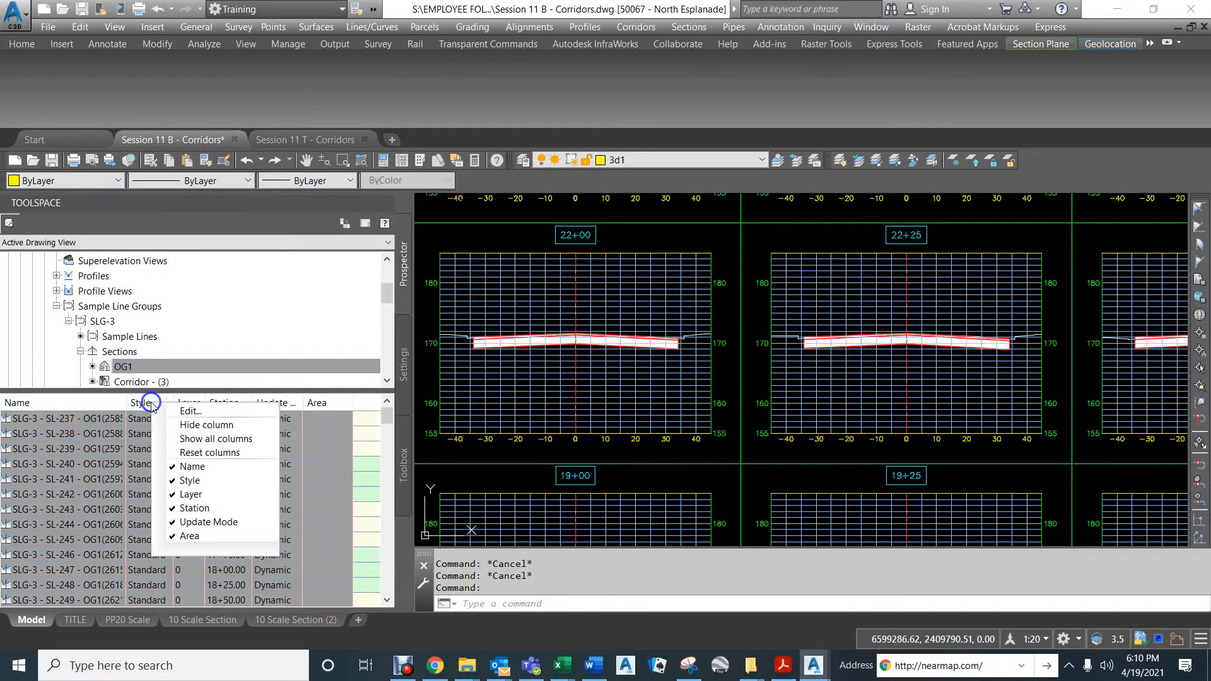
pyautogui.click(189, 412)
pyautogui.click(315, 297)
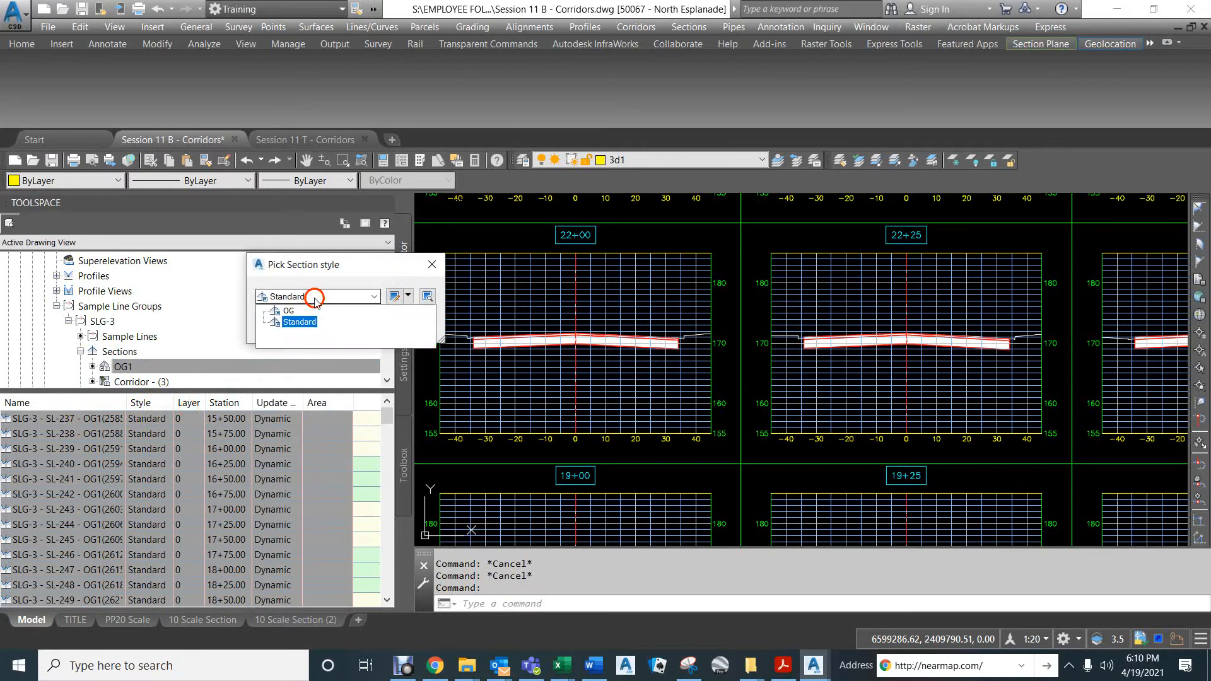
pyautogui.click(290, 311)
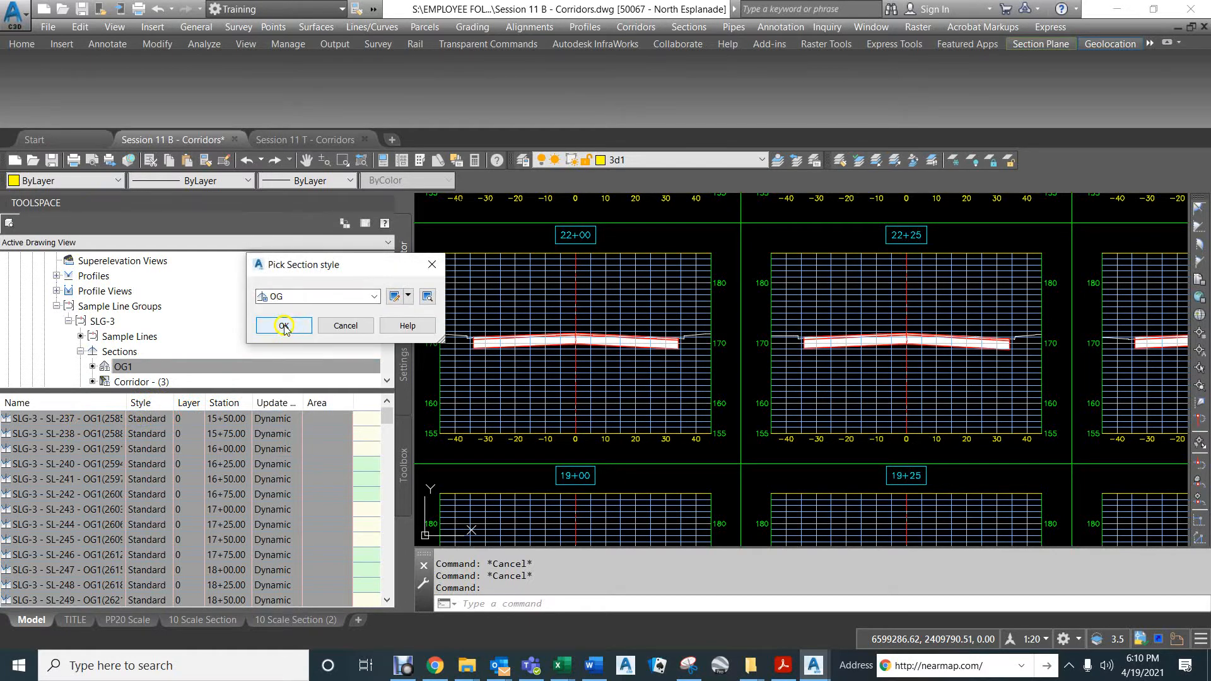
pyautogui.click(284, 325)
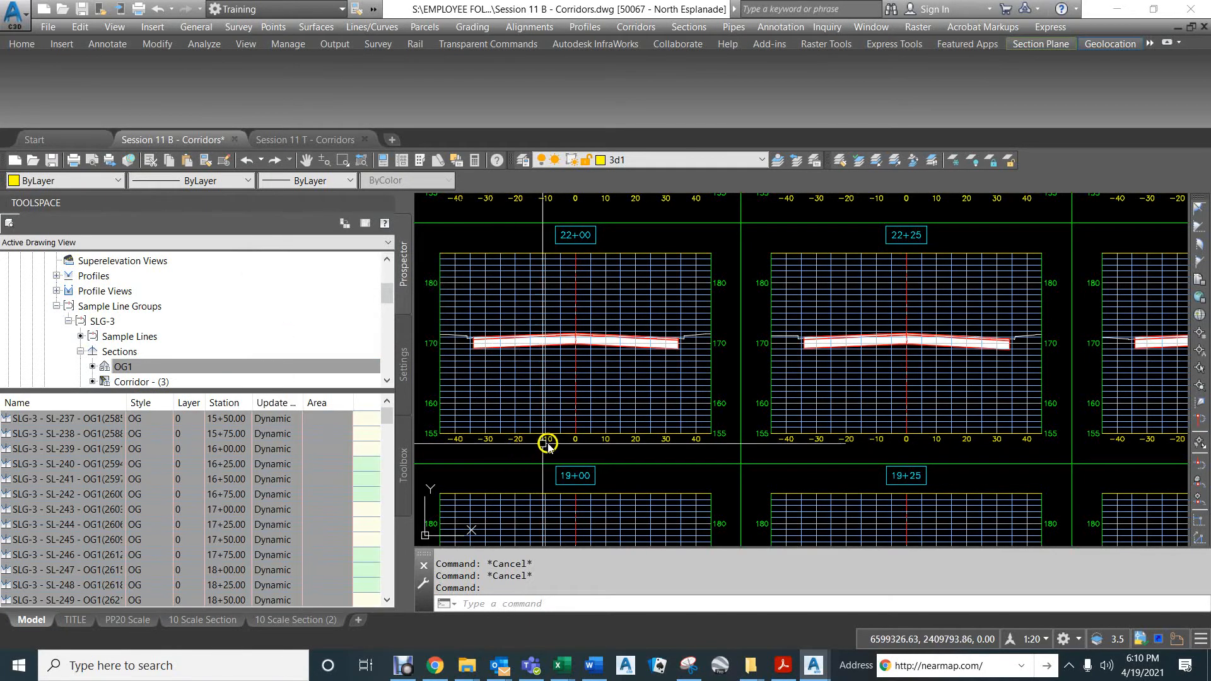
# Step: Regenerate the model and select the existing ground line beside the pavement edge in the 22+00 section view
pyautogui.write('re')
pyautogui.press('Return')
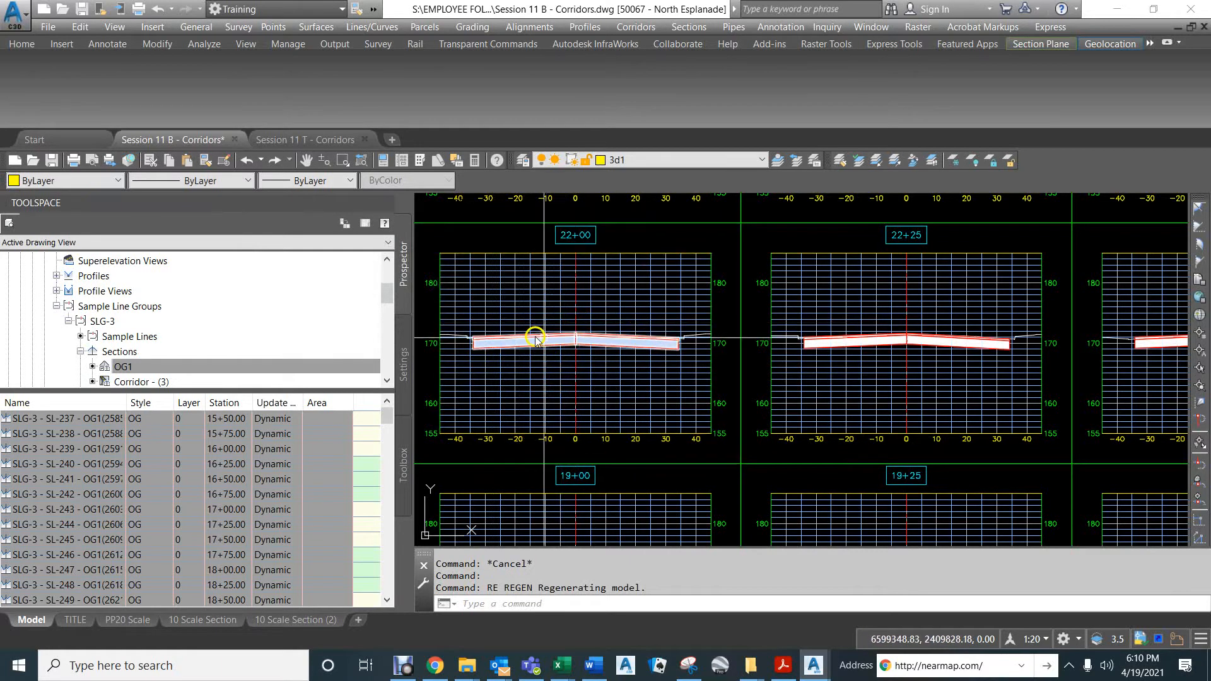
pyautogui.click(321, 360)
pyautogui.scroll(8, 504, 340)
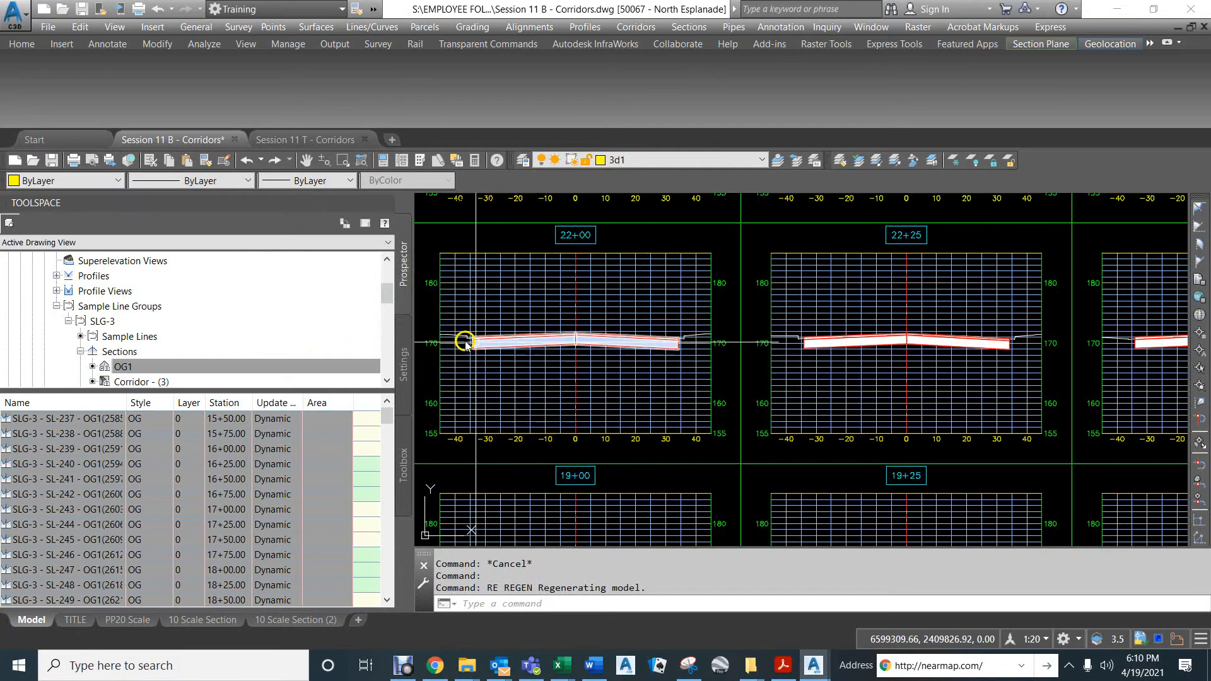
pyautogui.press('Escape')
pyautogui.press('Escape')
pyautogui.press('Escape')
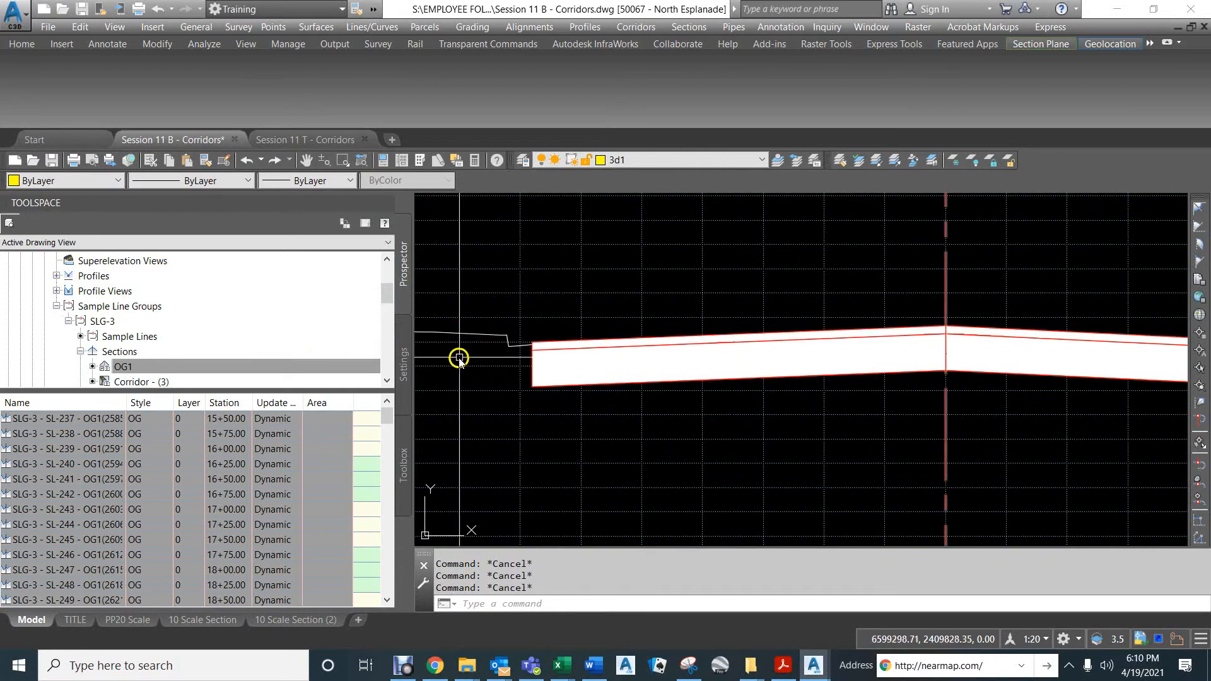
pyautogui.click(485, 341)
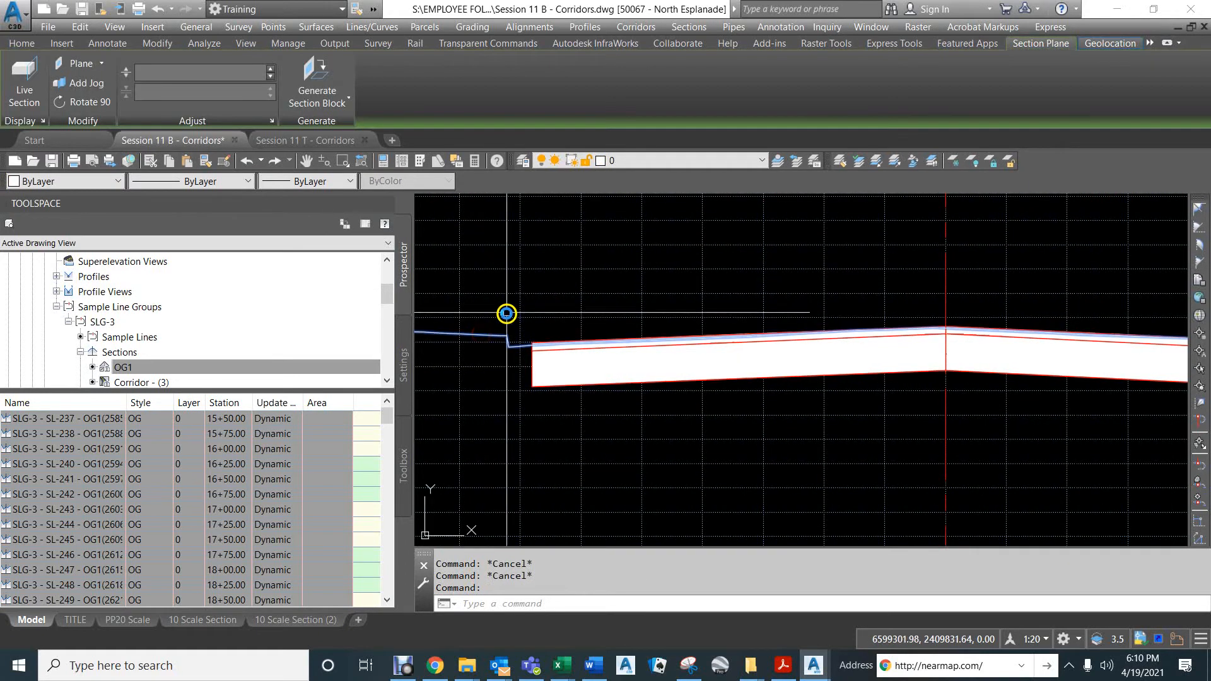
# Step: Review the OG style's display settings from the properties of the first OG1 section, leaving them unmodified
pyautogui.click(141, 418)
pyautogui.rightClick(139, 417)
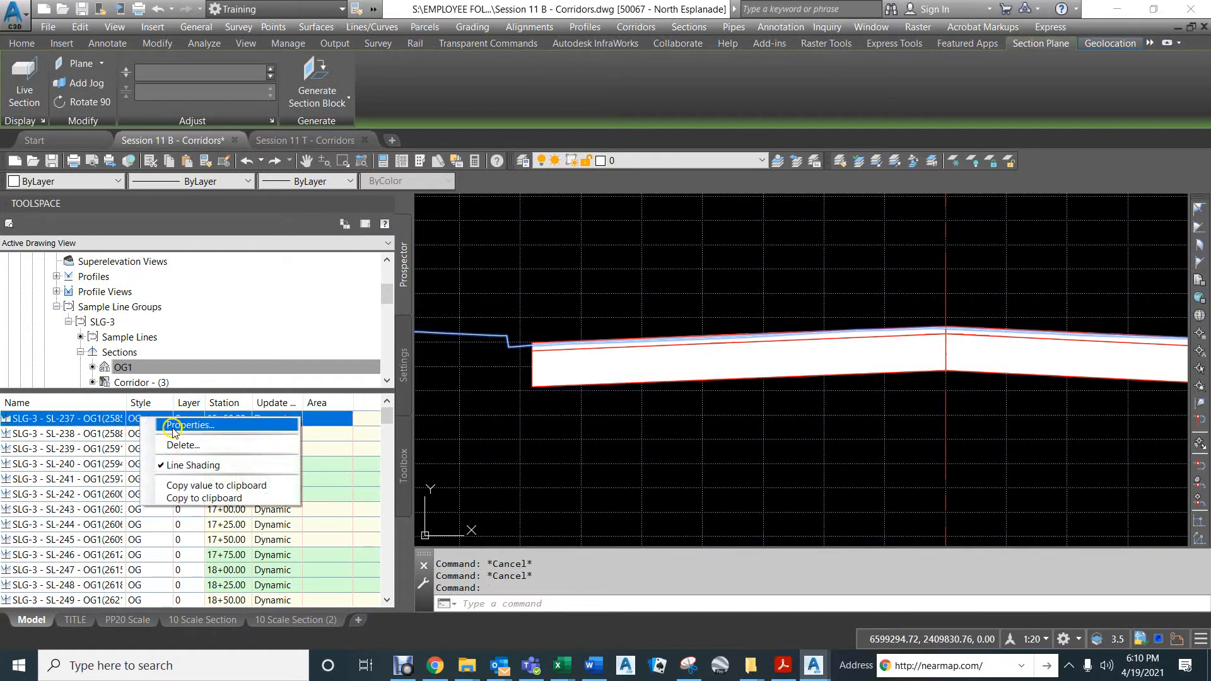
pyautogui.click(169, 421)
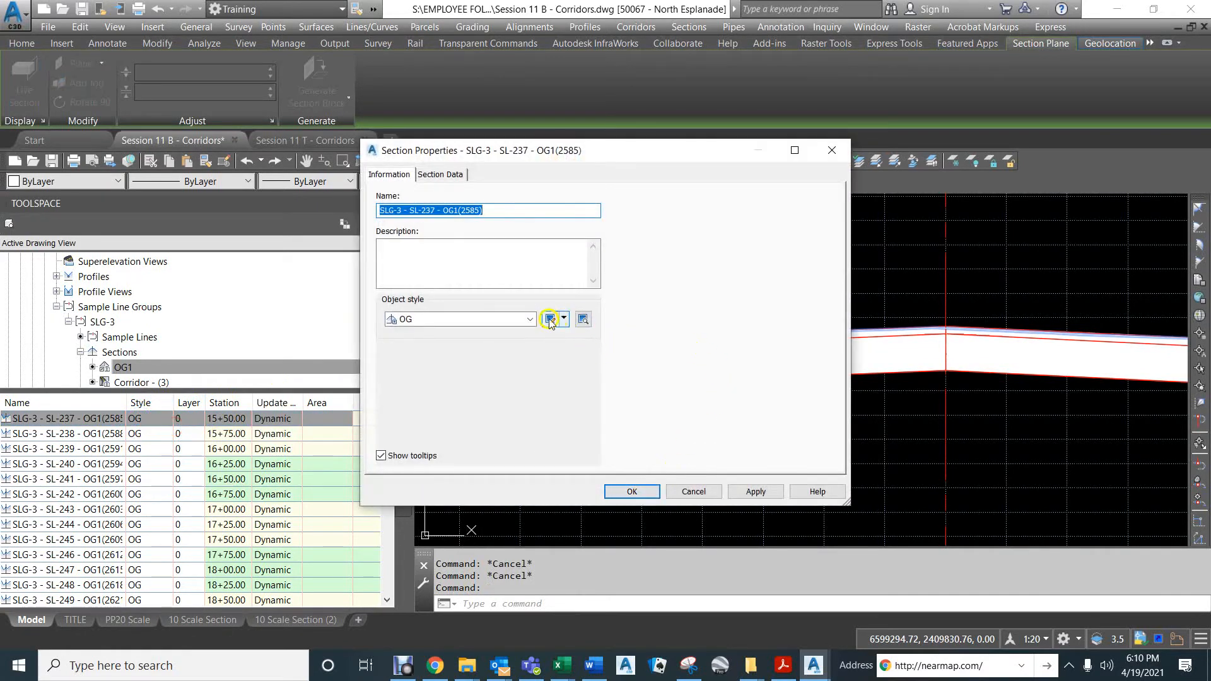
pyautogui.click(550, 320)
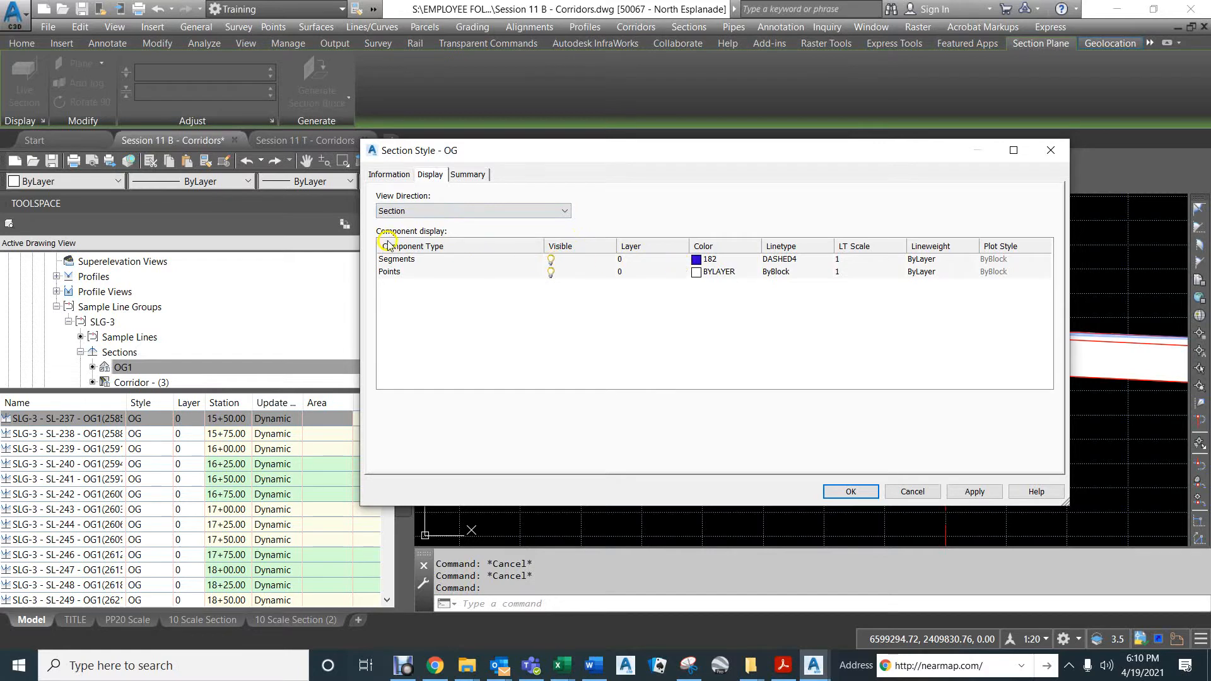
pyautogui.click(464, 212)
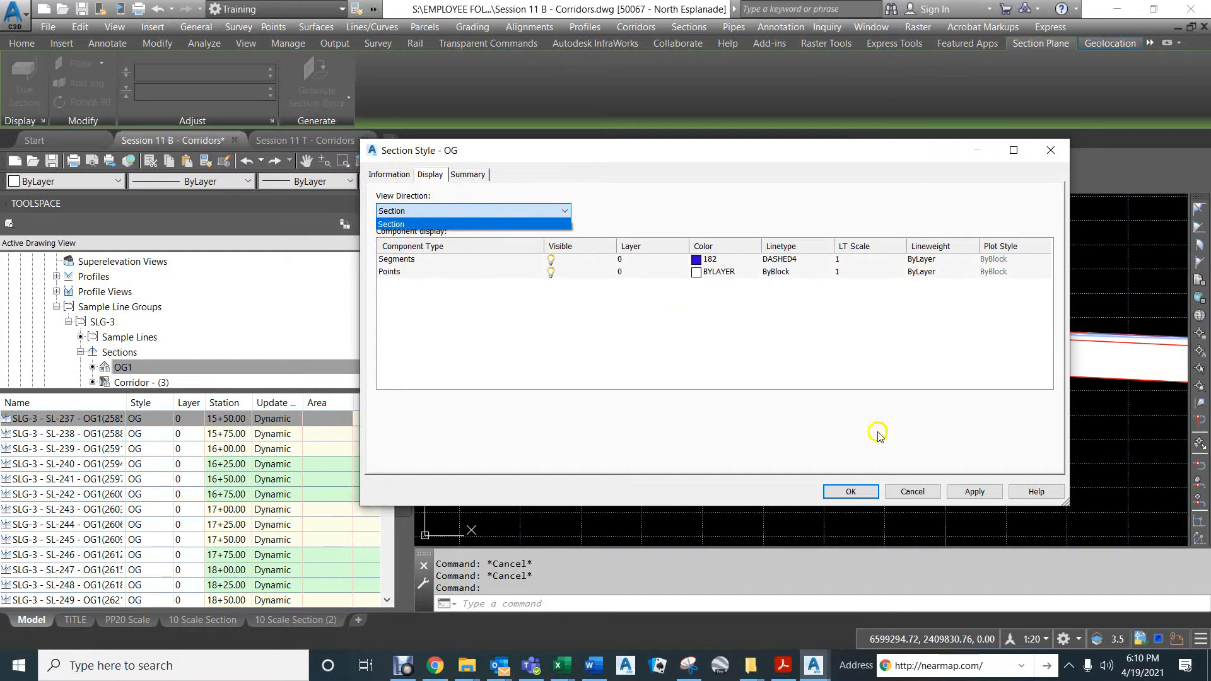
pyautogui.click(852, 491)
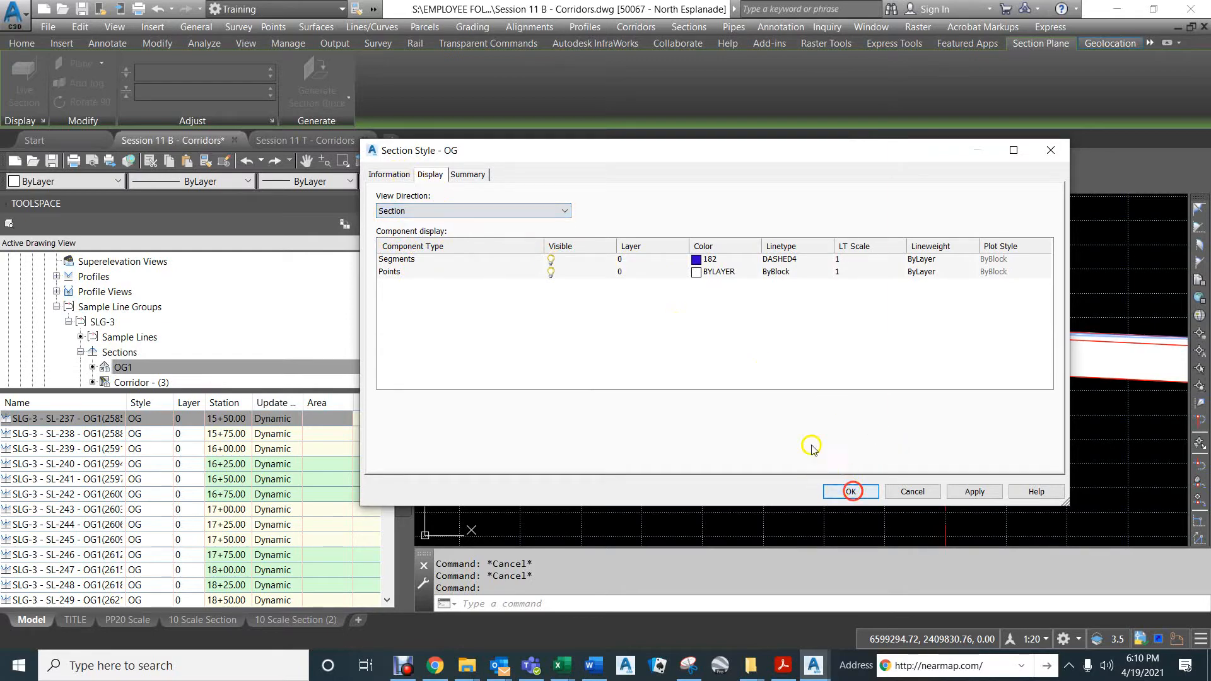
pyautogui.click(912, 491)
pyautogui.click(691, 491)
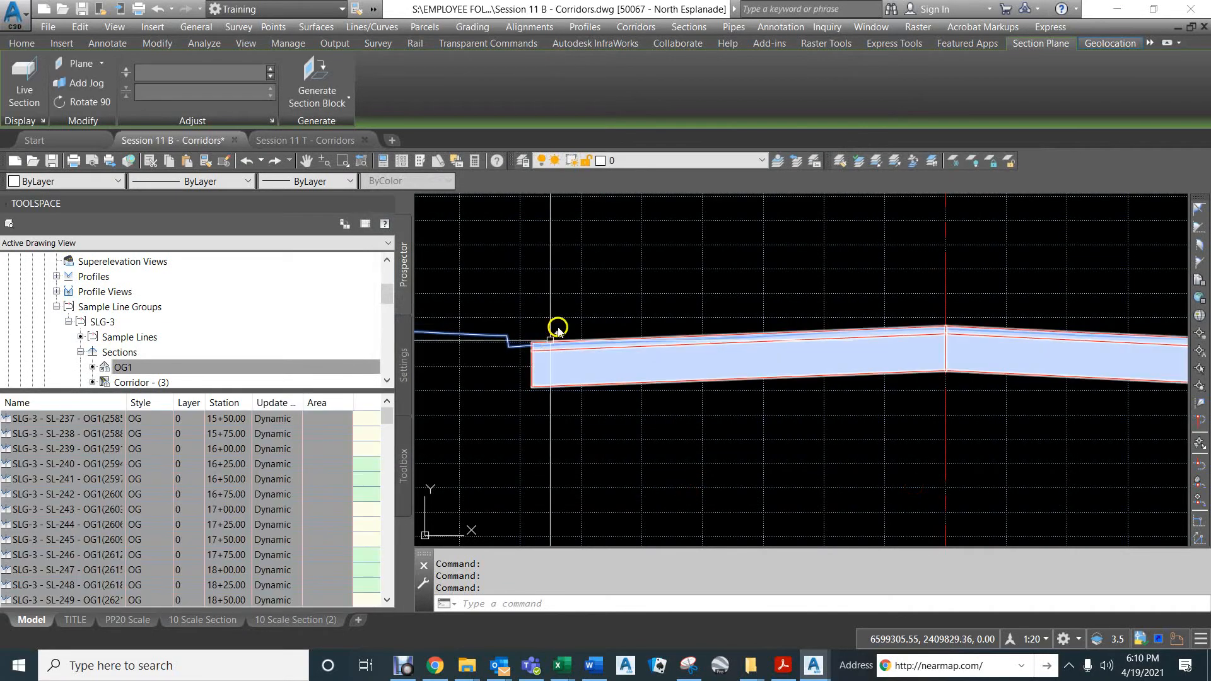
# Step: Regenerate all viewports of the drawing and clear the current selection
pyautogui.write('regenall')
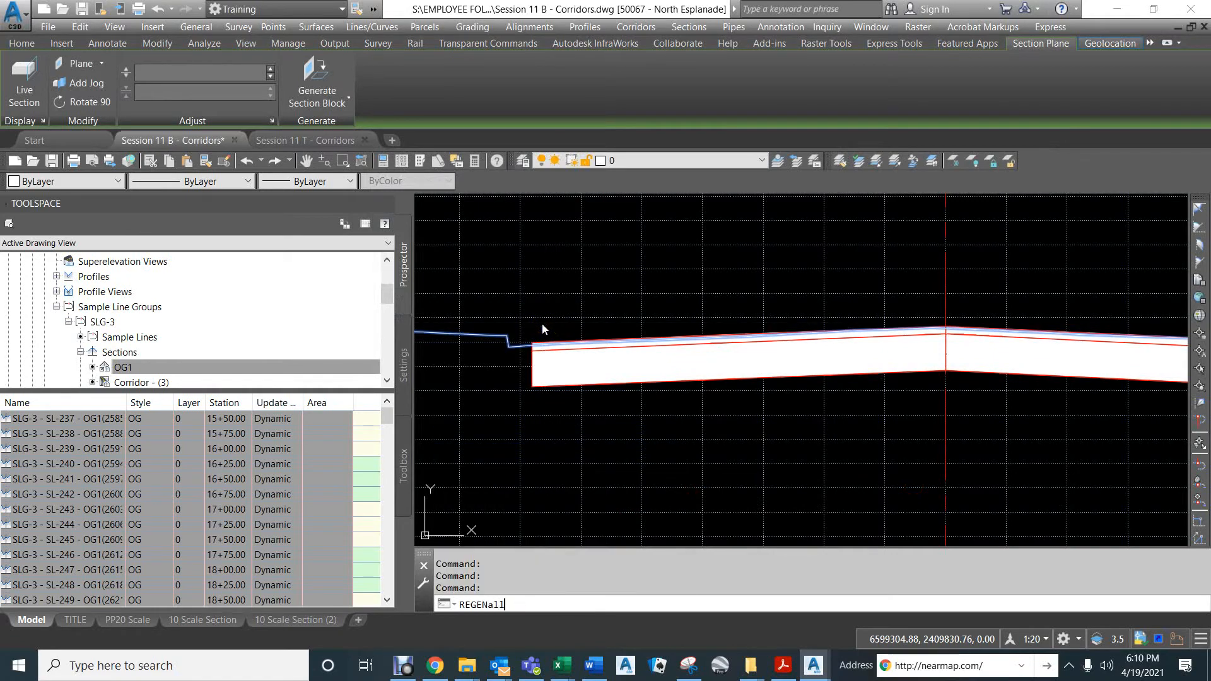
pyautogui.press('Return')
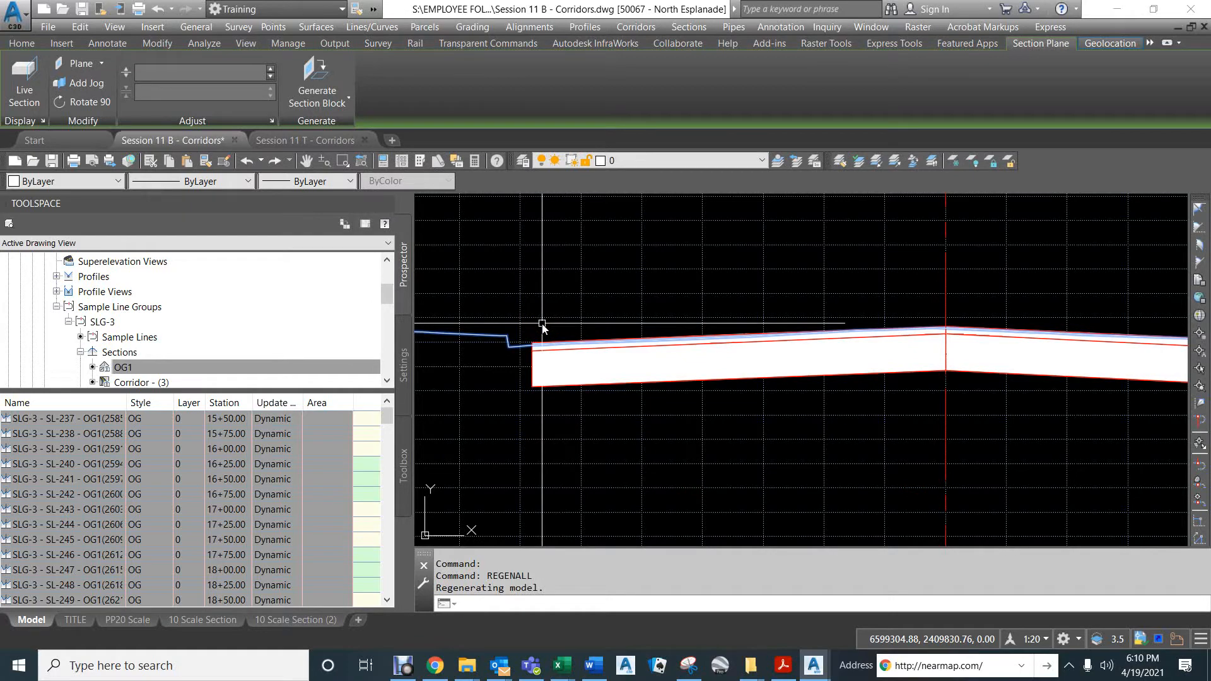
pyautogui.scroll(-5, 606, 306)
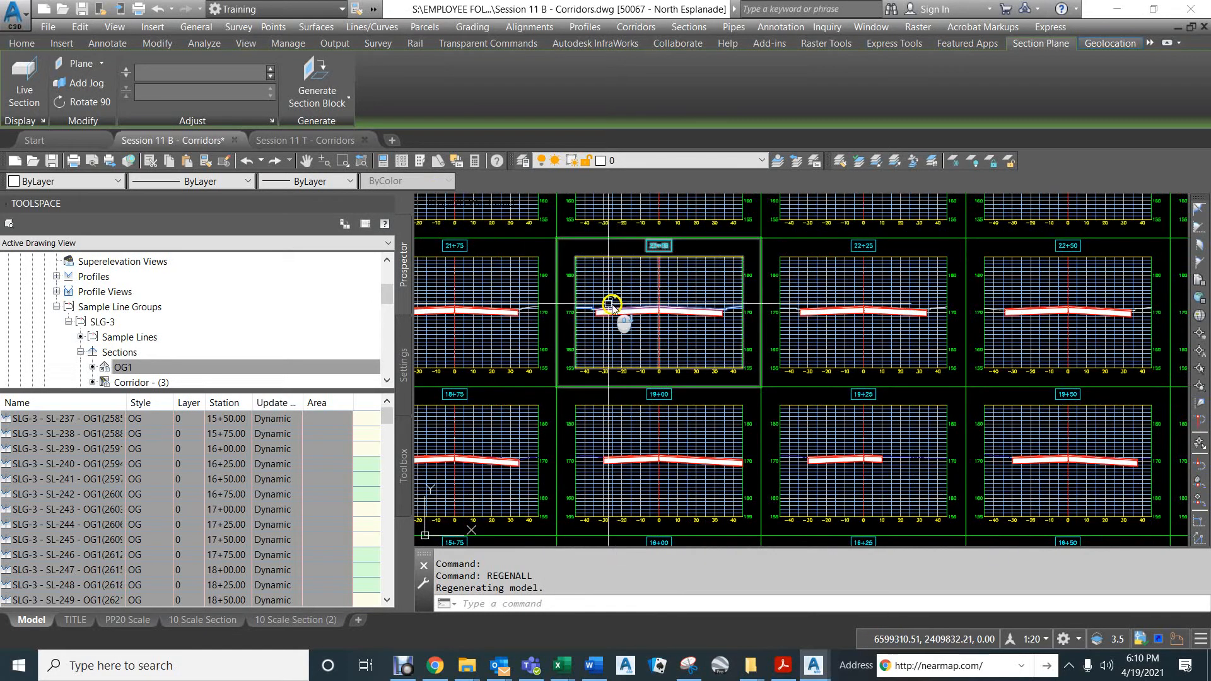
pyautogui.press('Escape')
pyautogui.press('Escape')
pyautogui.press('Escape')
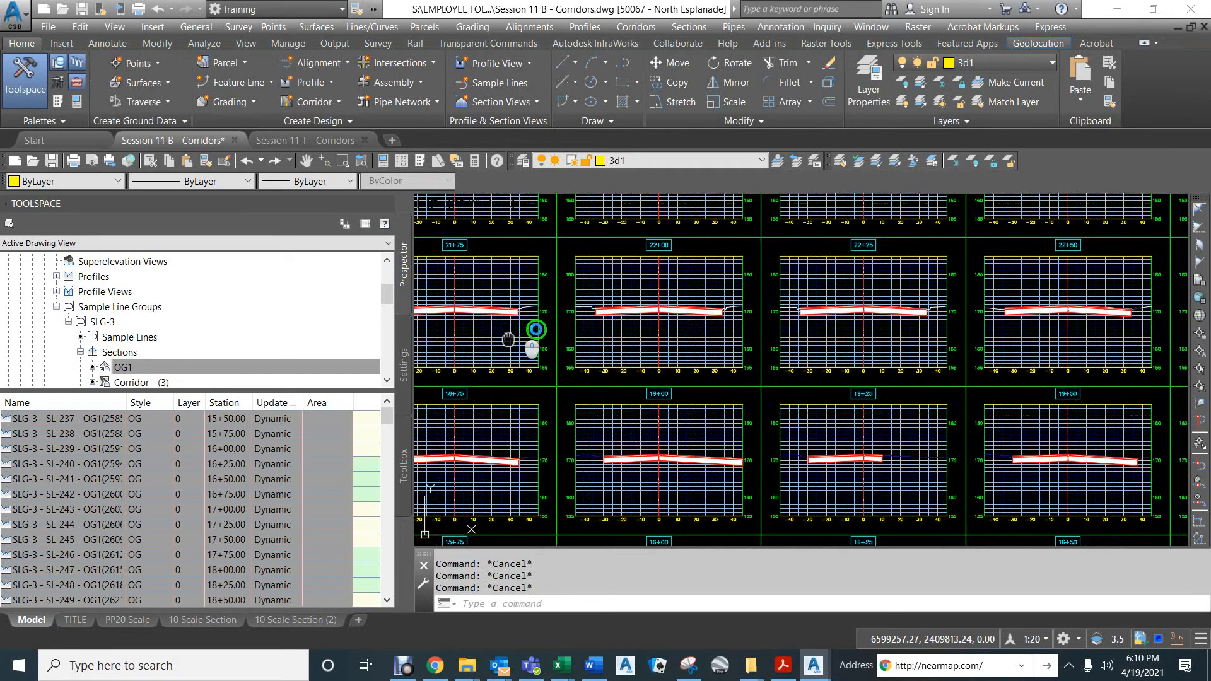
# Step: Compare how the existing ground line is displayed in the 21+75 and 18+50 section views
pyautogui.moveTo(532, 335); pyautogui.dragTo(729, 335, button='middle')
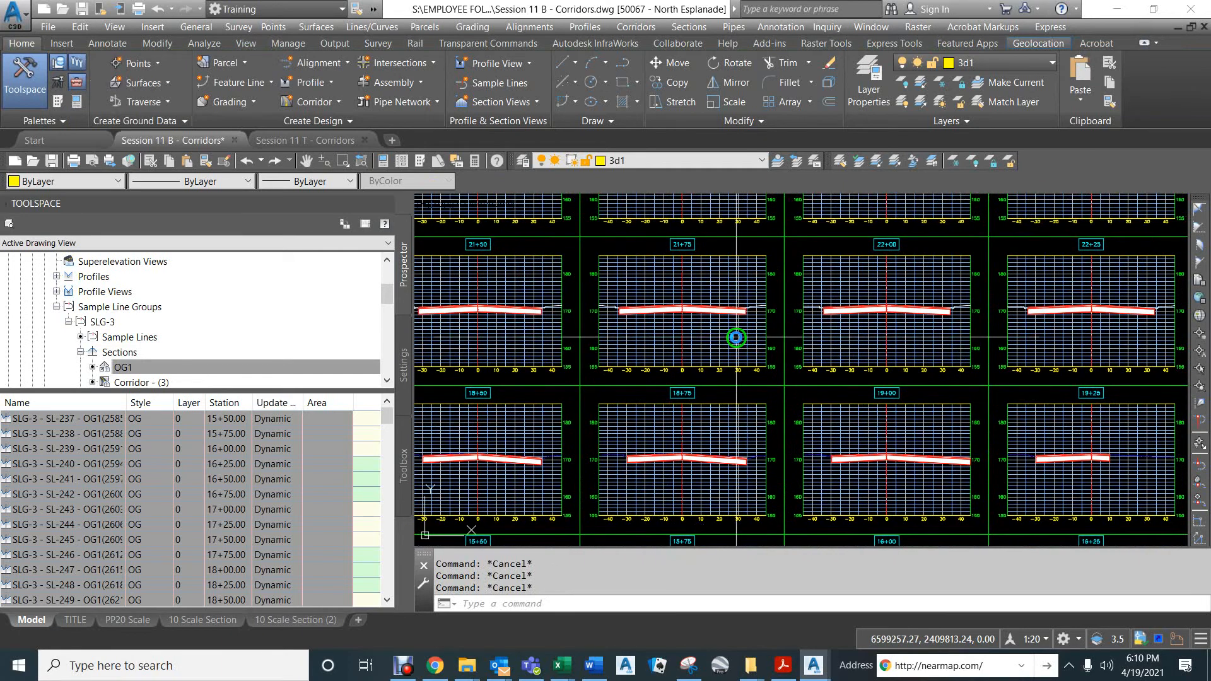
pyautogui.scroll(8, 613, 305)
pyautogui.click(596, 301)
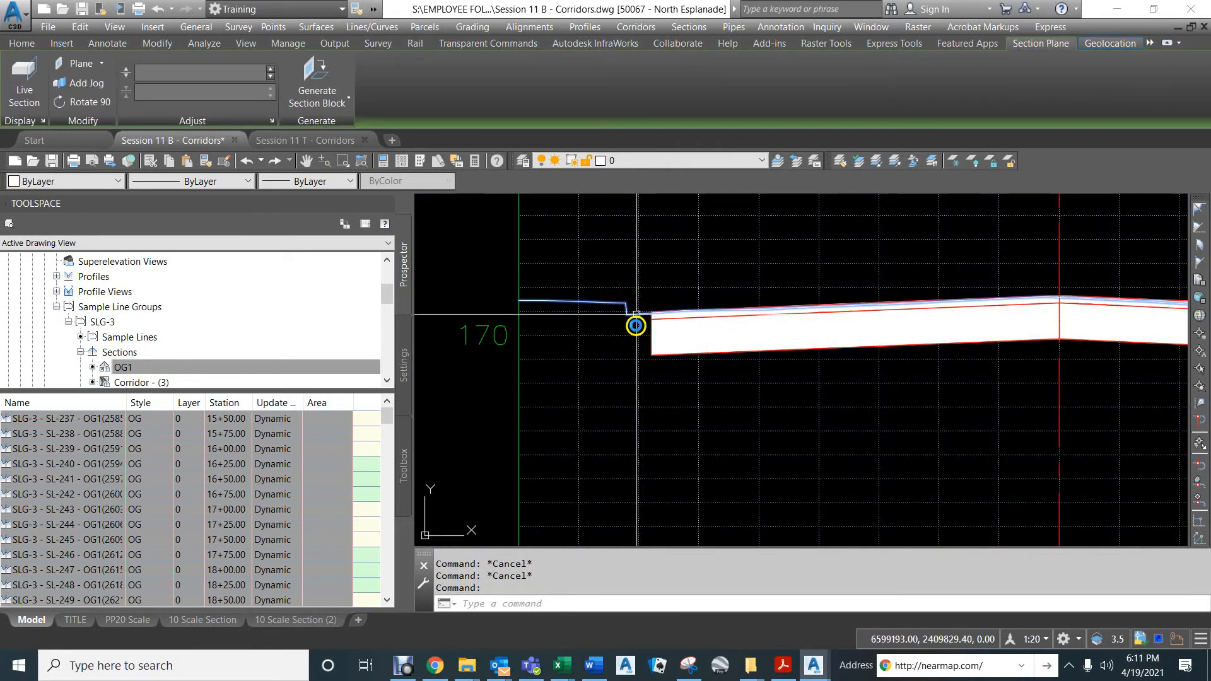
pyautogui.scroll(-8, 636, 327)
pyautogui.scroll(7, 587, 359)
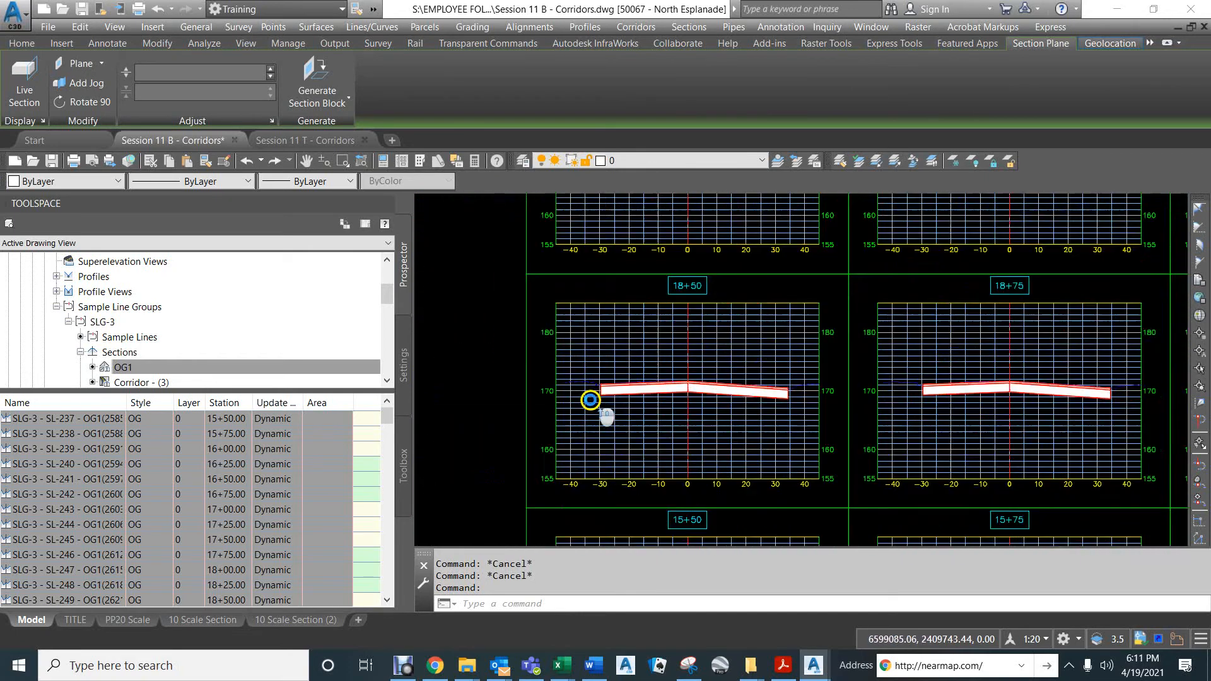
pyautogui.scroll(2, 586, 359)
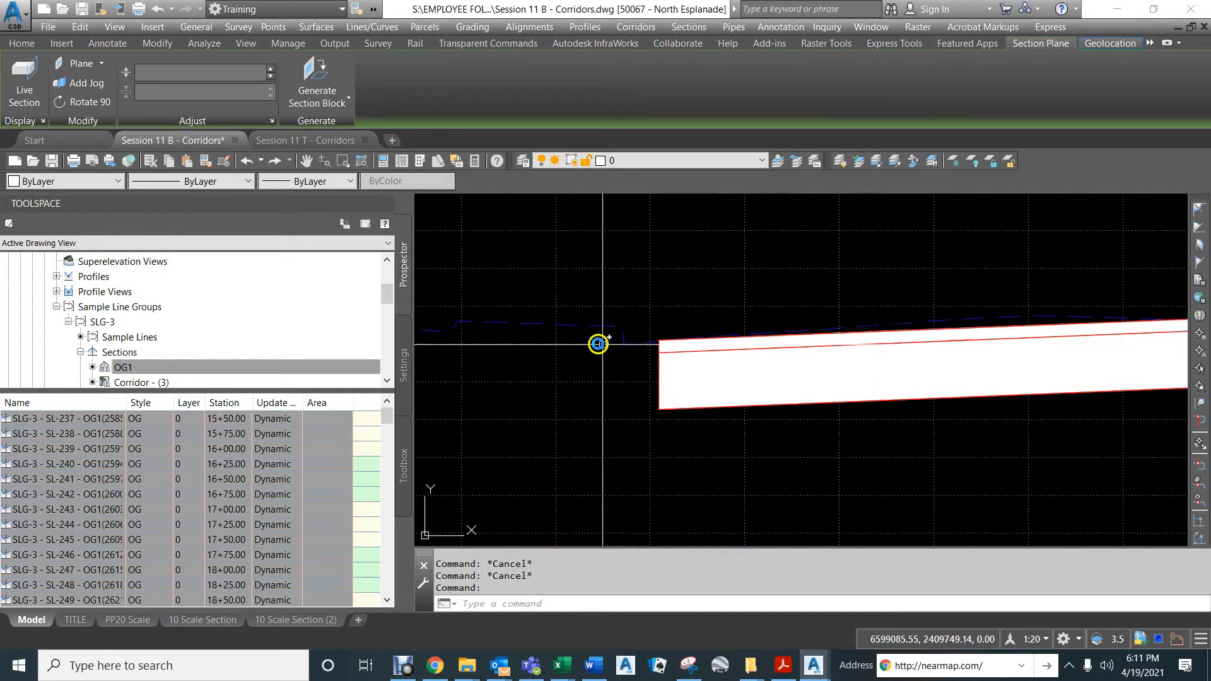
pyautogui.scroll(-9, 619, 364)
pyautogui.scroll(3, 576, 376)
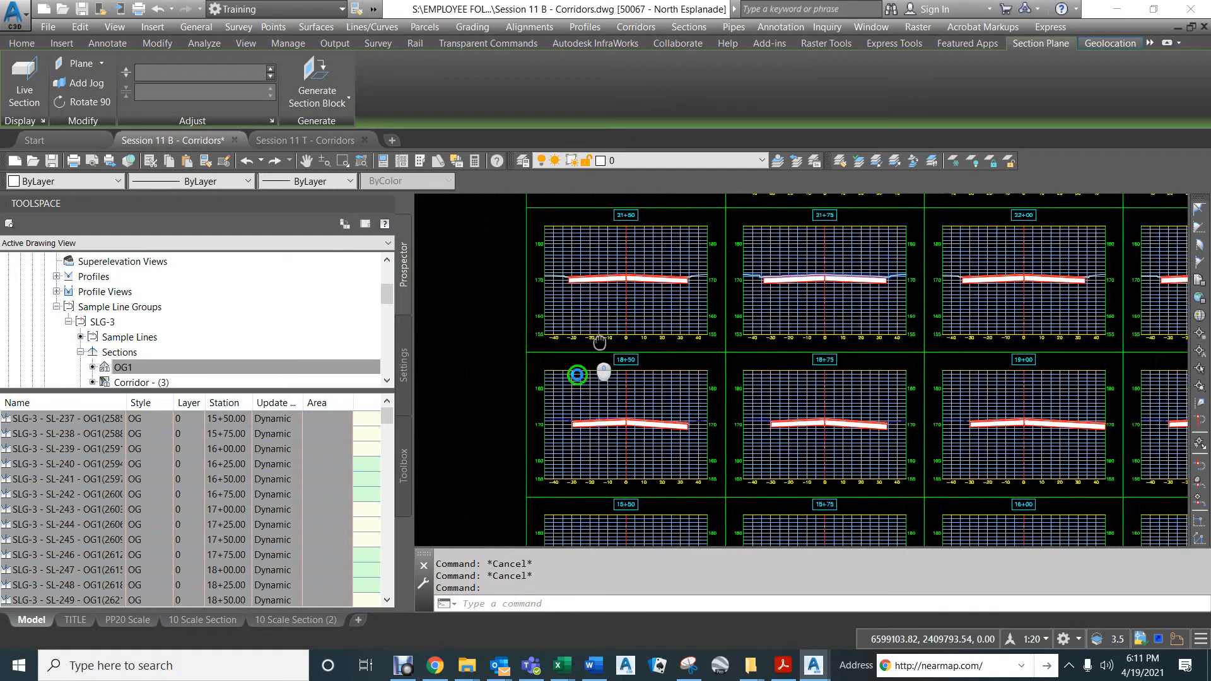
# Step: Set the style of the OG1 sections from station 15+75 through 49+75 to OG and check the ground line in 21+75
pyautogui.click(378, 449)
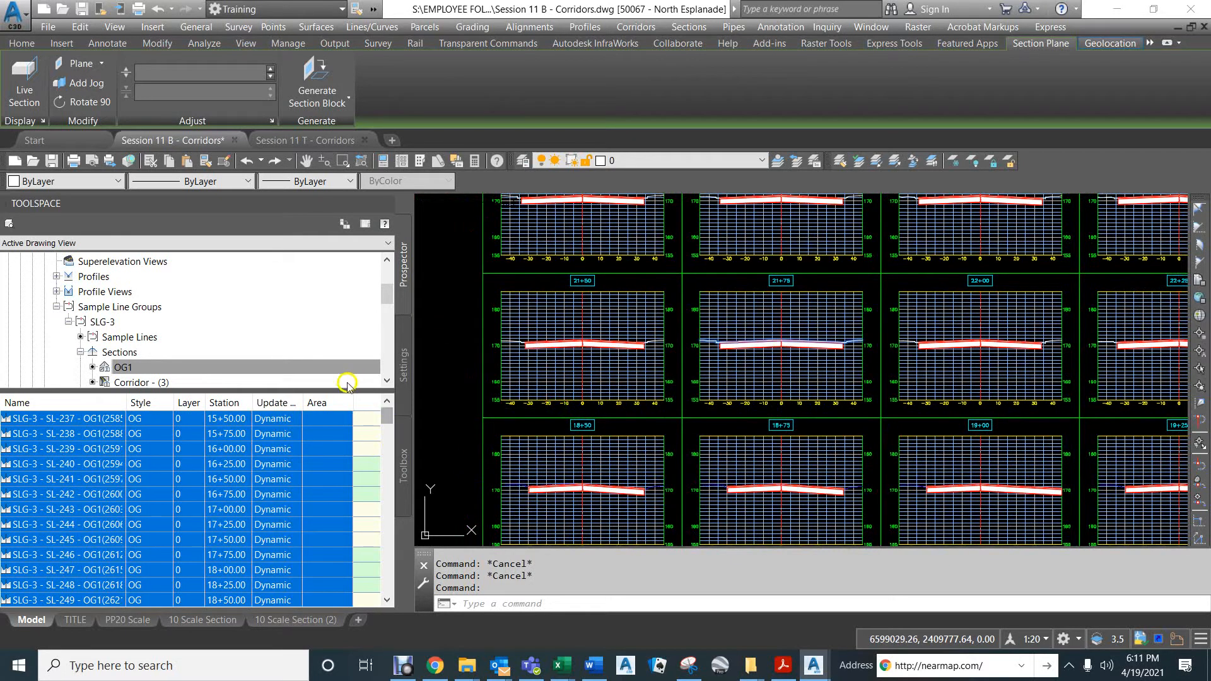
pyautogui.moveTo(342, 391); pyautogui.dragTo(349, 262)
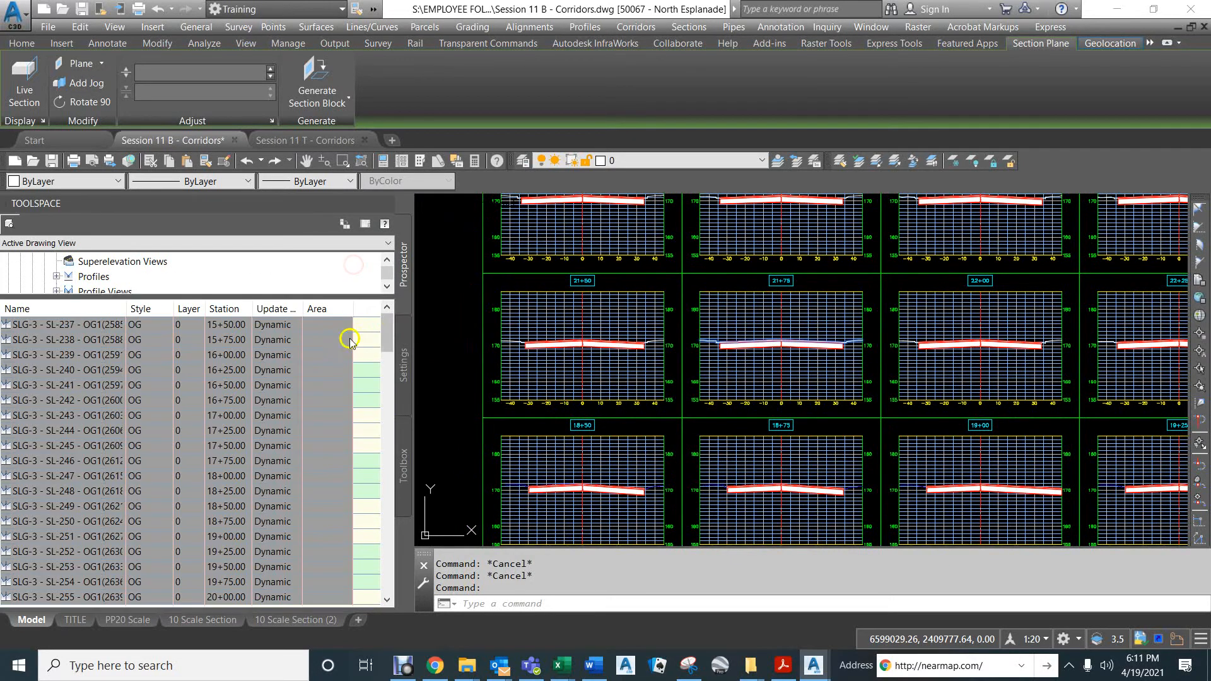
pyautogui.click(86, 323)
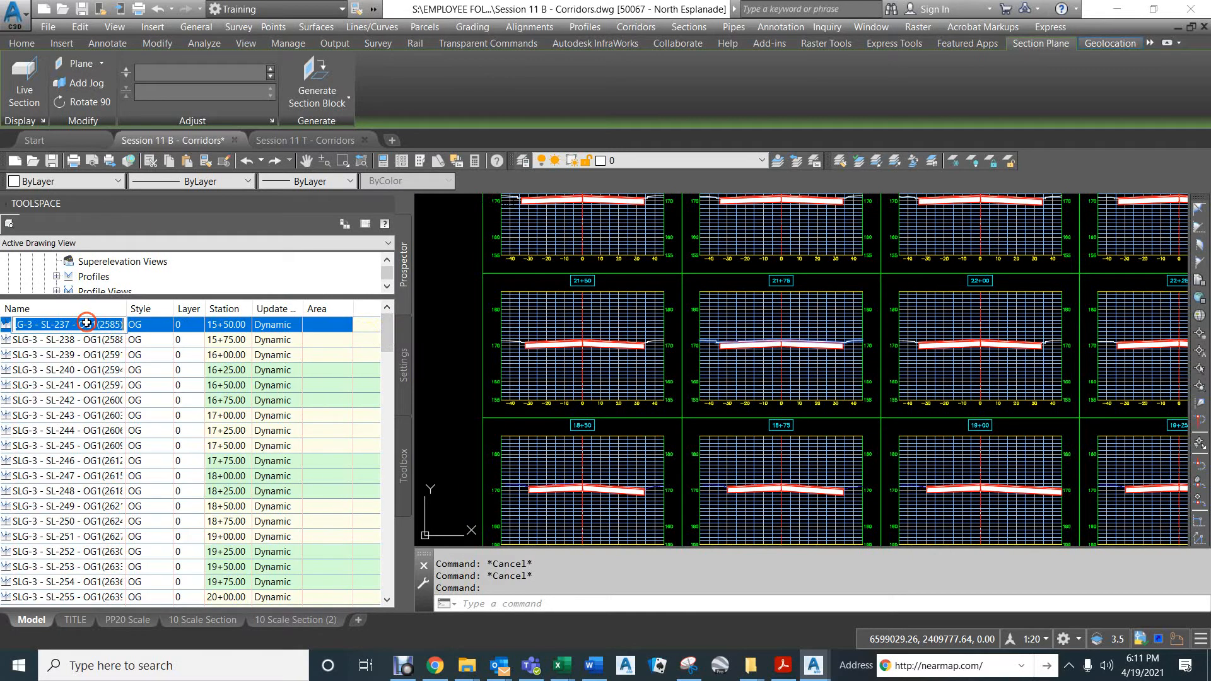
pyautogui.moveTo(389, 339); pyautogui.dragTo(386, 439)
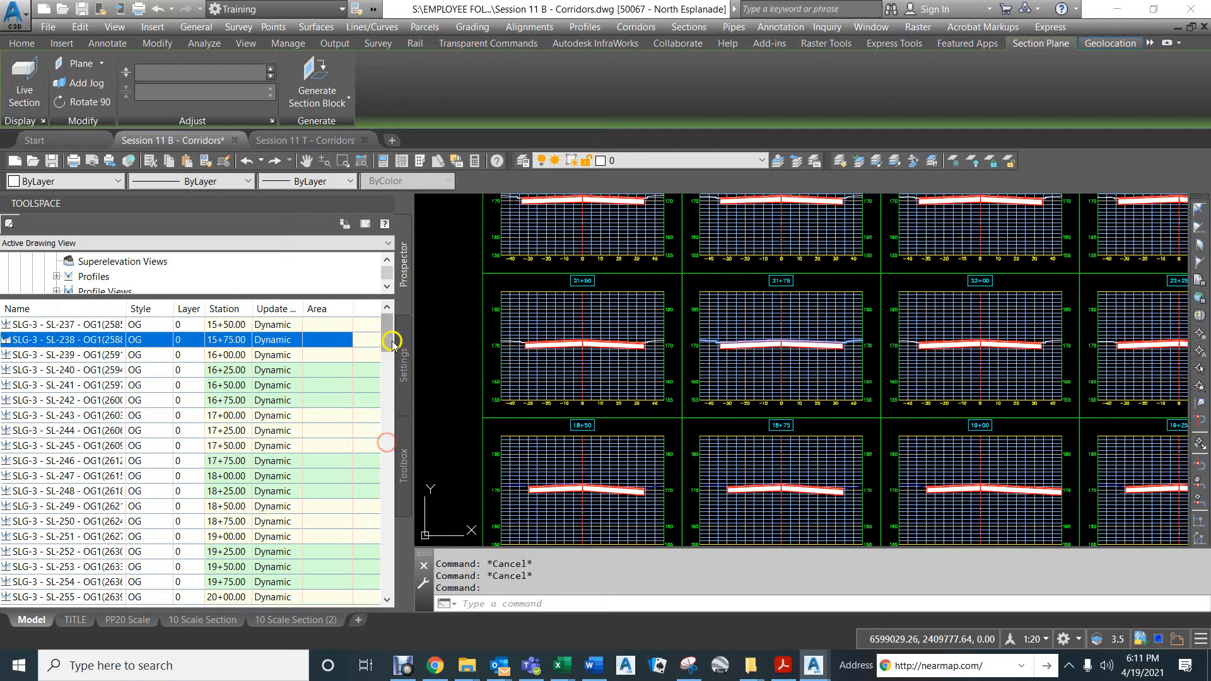
pyautogui.moveTo(391, 341); pyautogui.dragTo(370, 591)
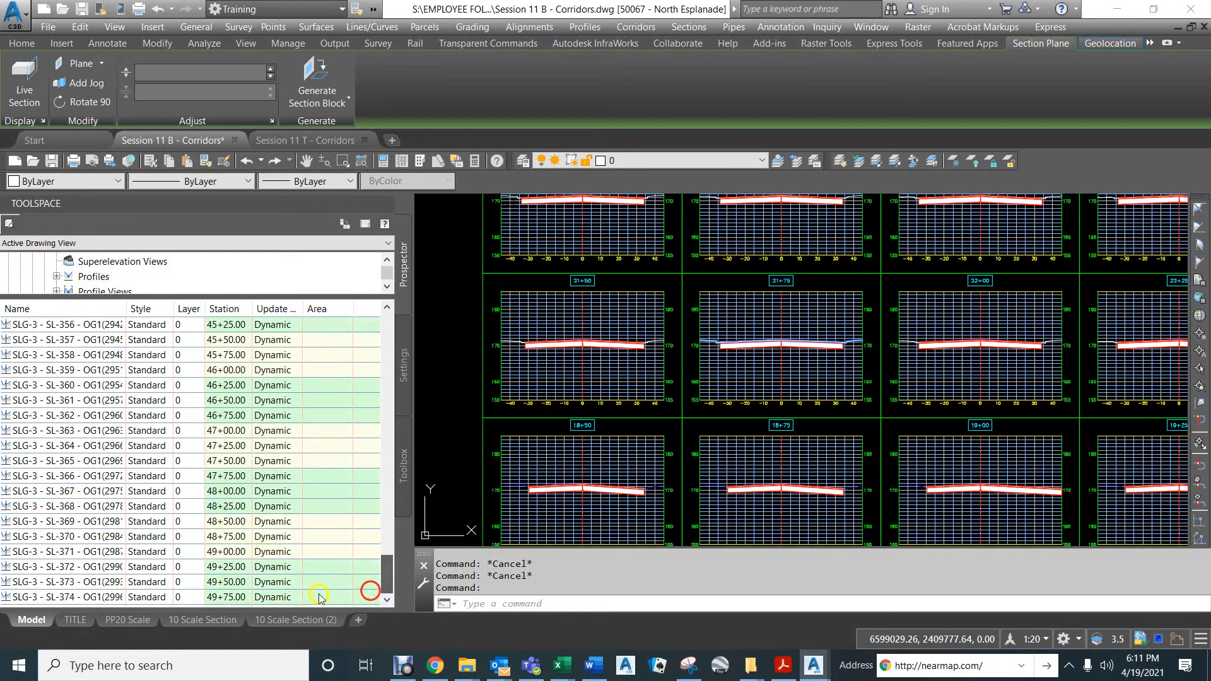
pyautogui.keyDown('shift'); pyautogui.click(38, 597); pyautogui.keyUp('shift')
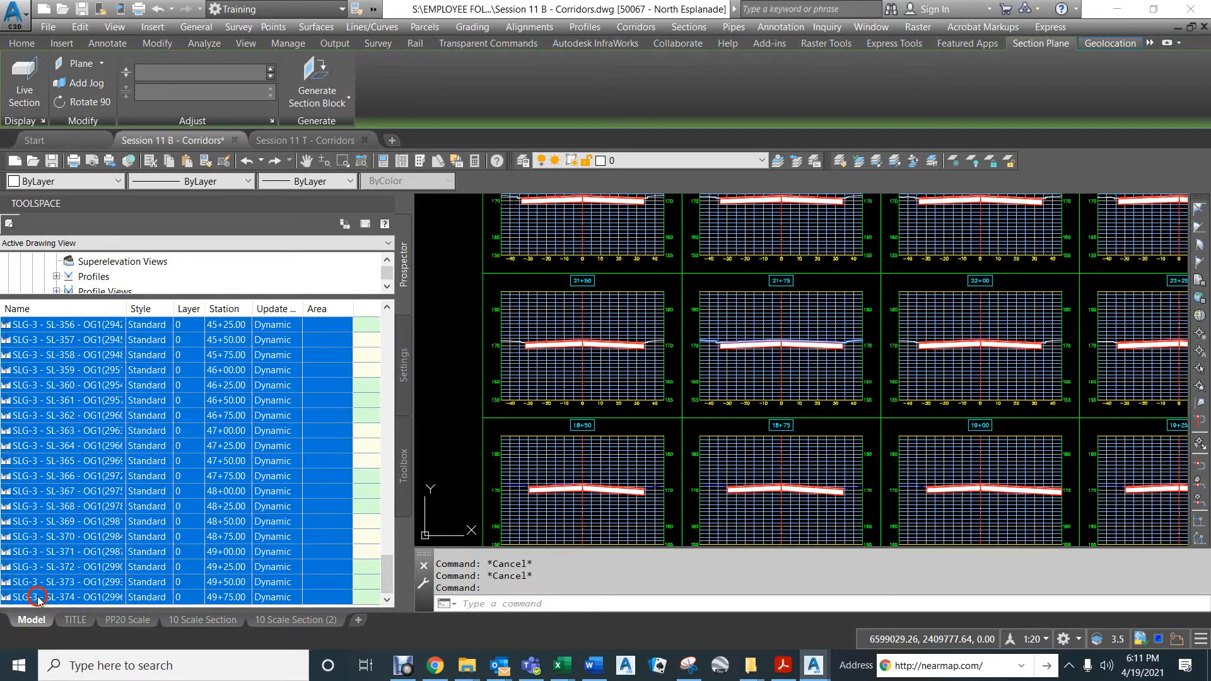
pyautogui.rightClick(142, 310)
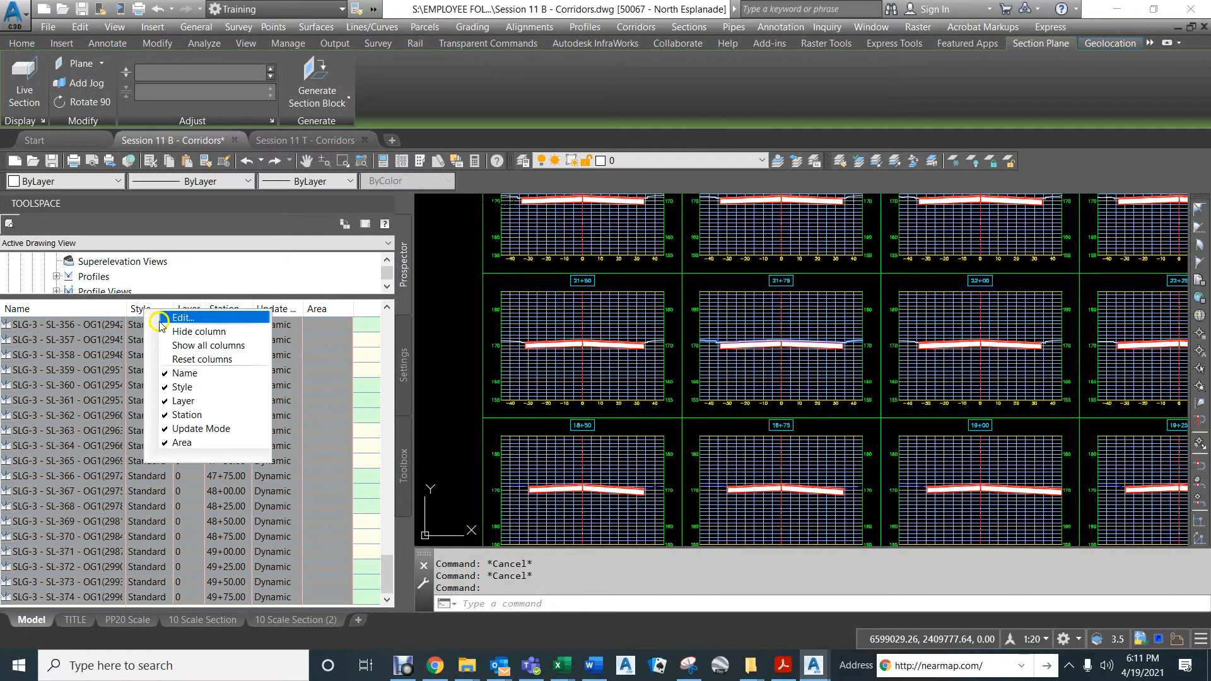
pyautogui.click(165, 316)
pyautogui.click(284, 326)
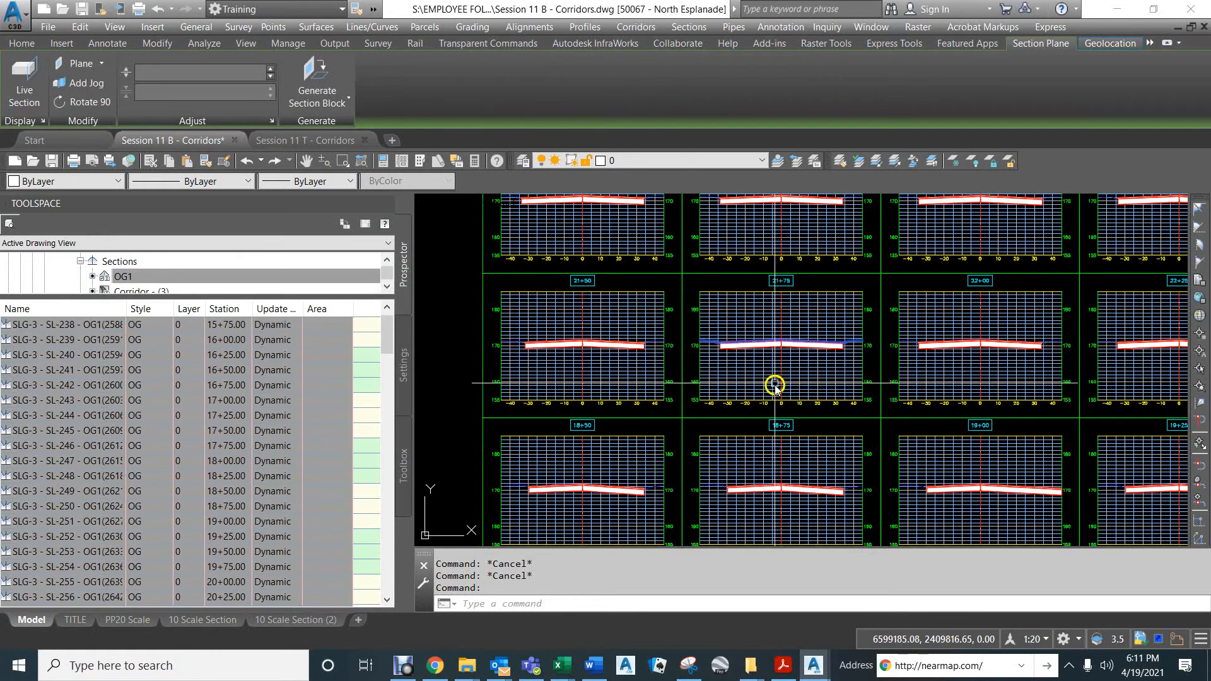
pyautogui.scroll(3, 702, 367)
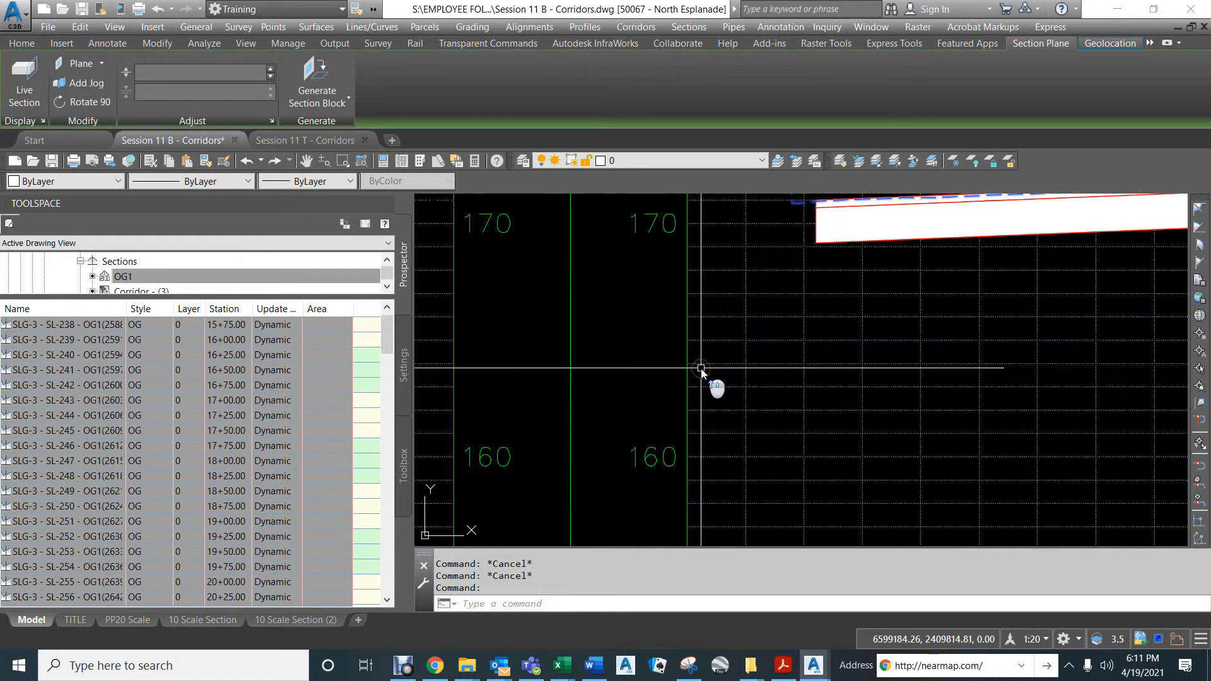
pyautogui.scroll(-5, 701, 369)
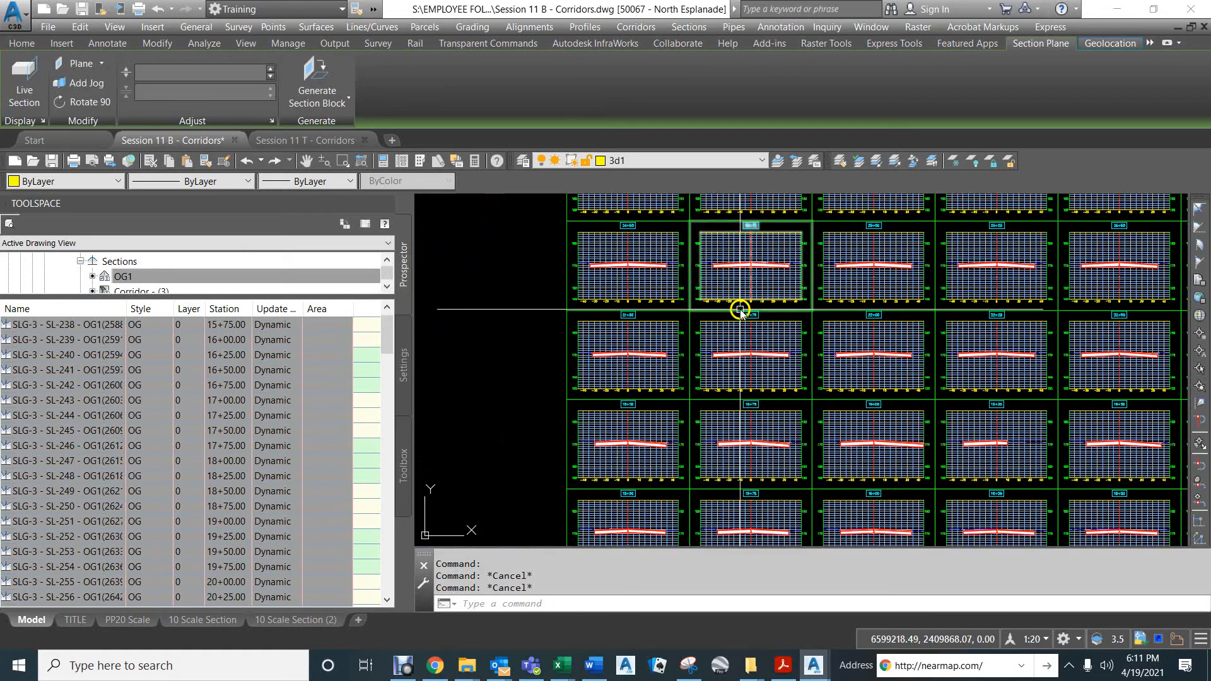
pyautogui.click(756, 334)
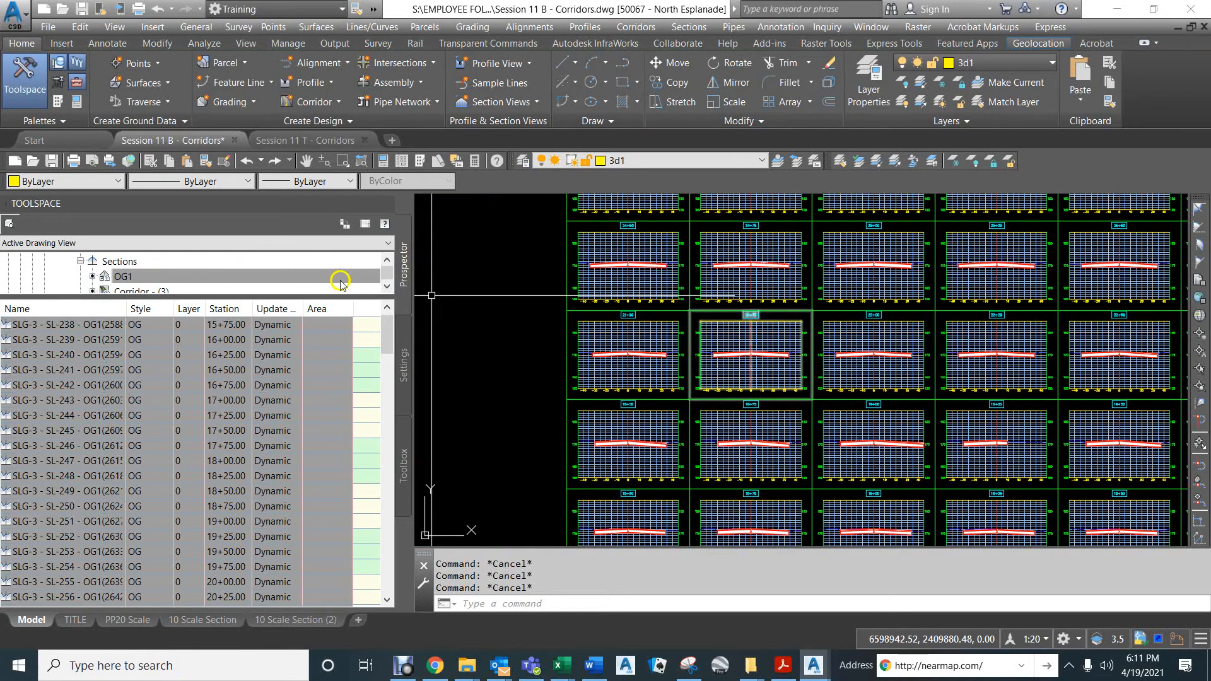
# Step: Set the code set style of the Corridor - (3) sections from station 15+75 through 49+75 to CPS Default Code Set Style
pyautogui.click(306, 277)
pyautogui.moveTo(217, 295); pyautogui.dragTo(206, 329)
pyautogui.click(132, 292)
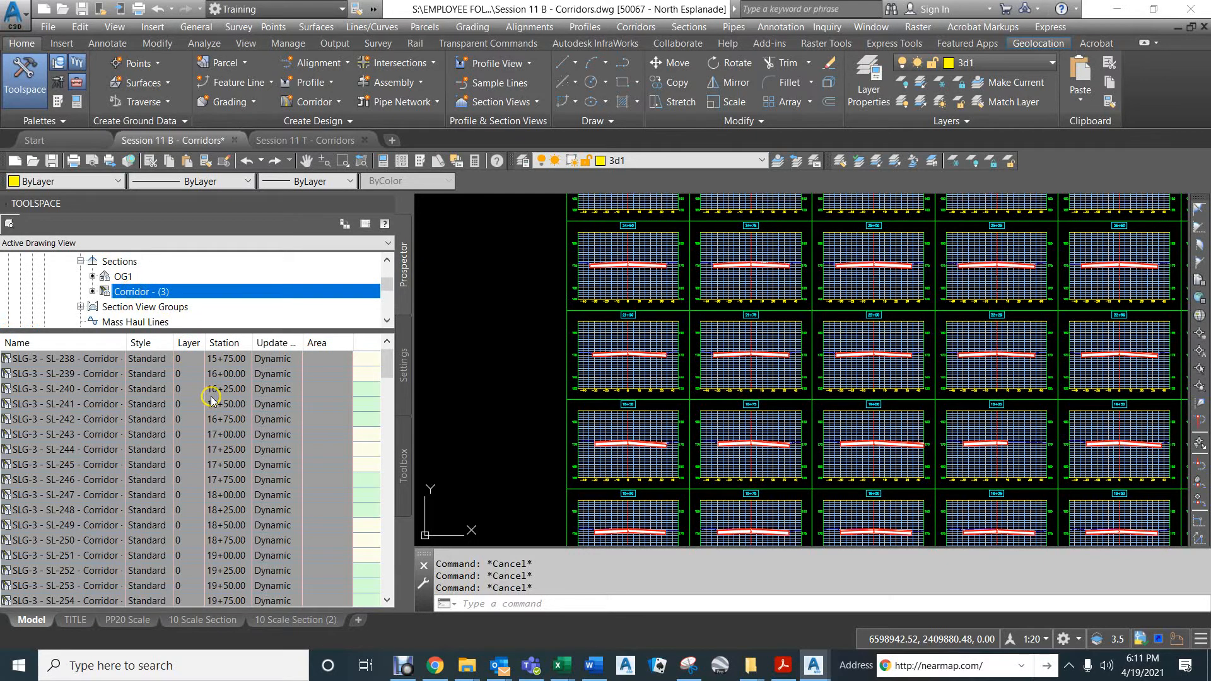
pyautogui.doubleClick(116, 360)
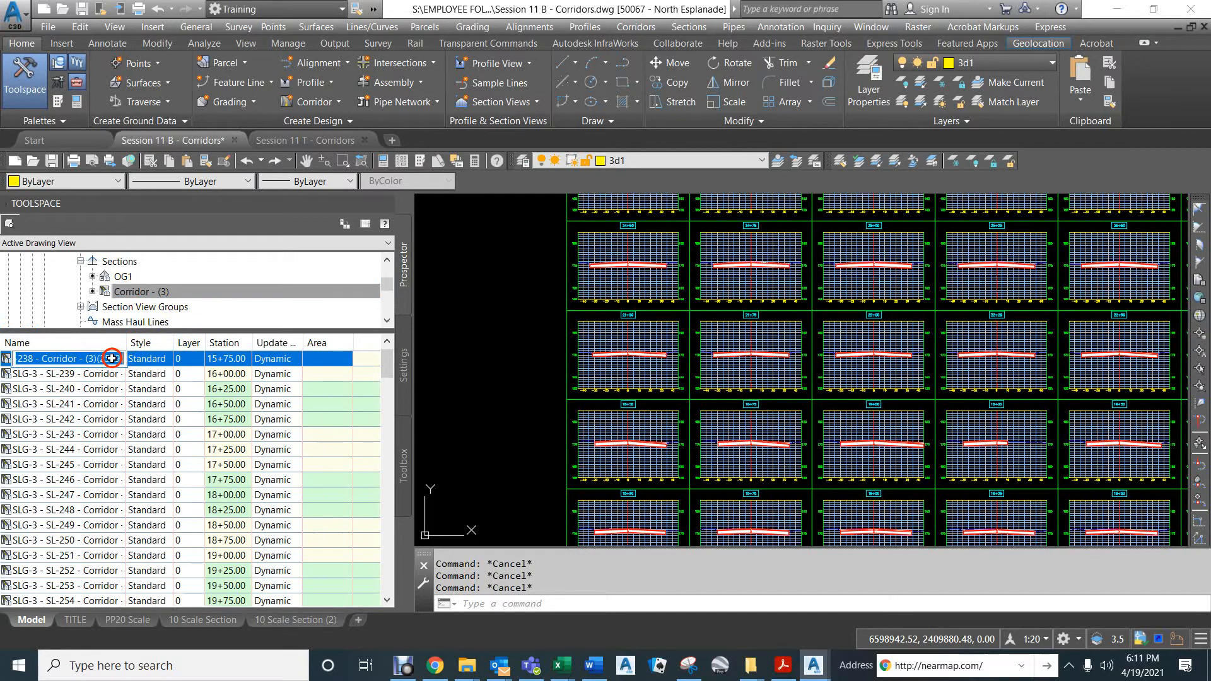
pyautogui.moveTo(384, 362); pyautogui.dragTo(403, 606)
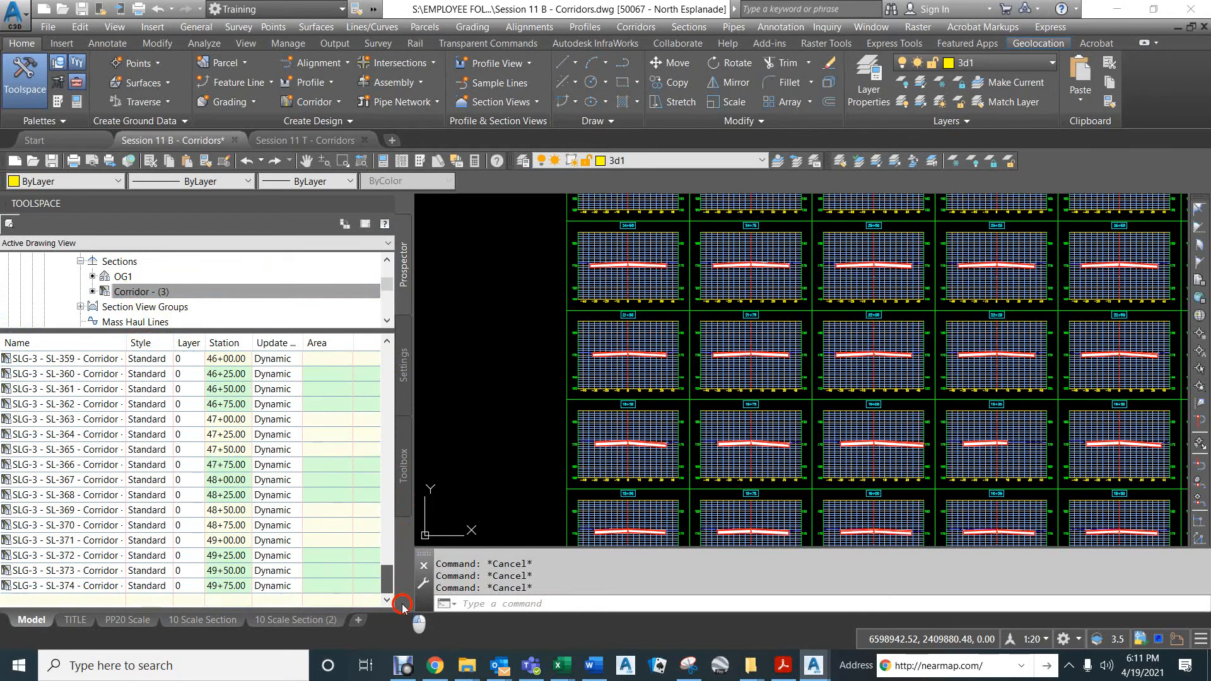
pyautogui.keyDown('shift'); pyautogui.click(60, 583); pyautogui.keyUp('shift')
pyautogui.rightClick(139, 345)
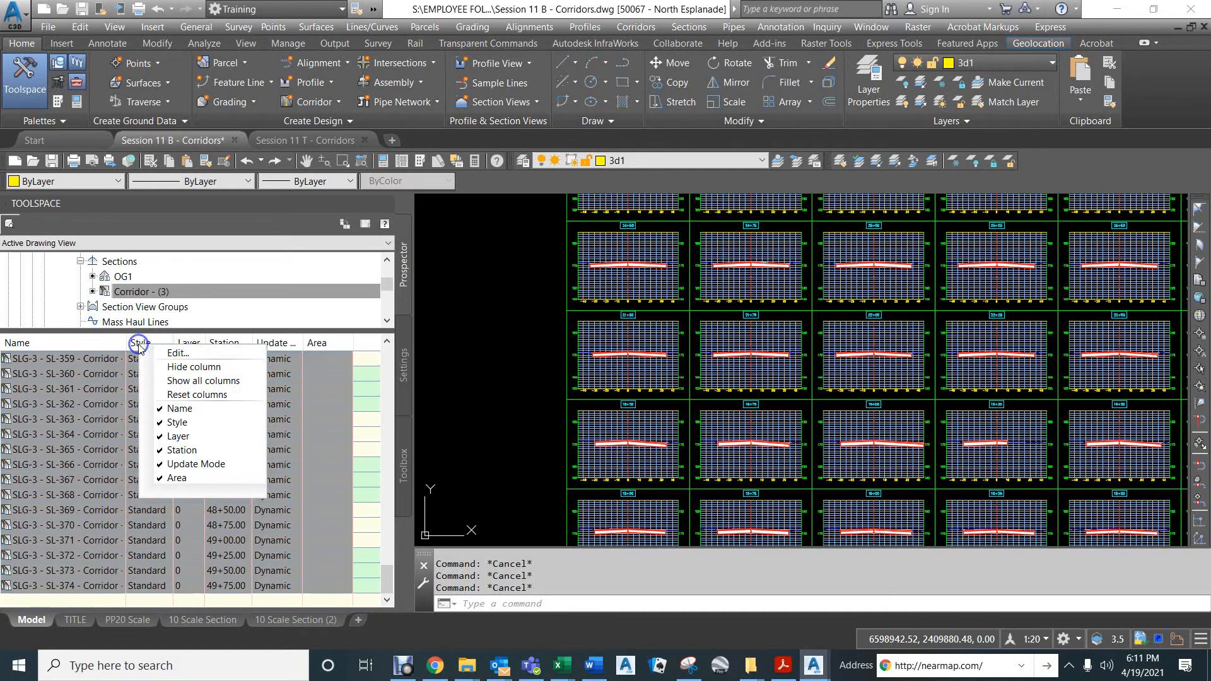
pyautogui.click(172, 350)
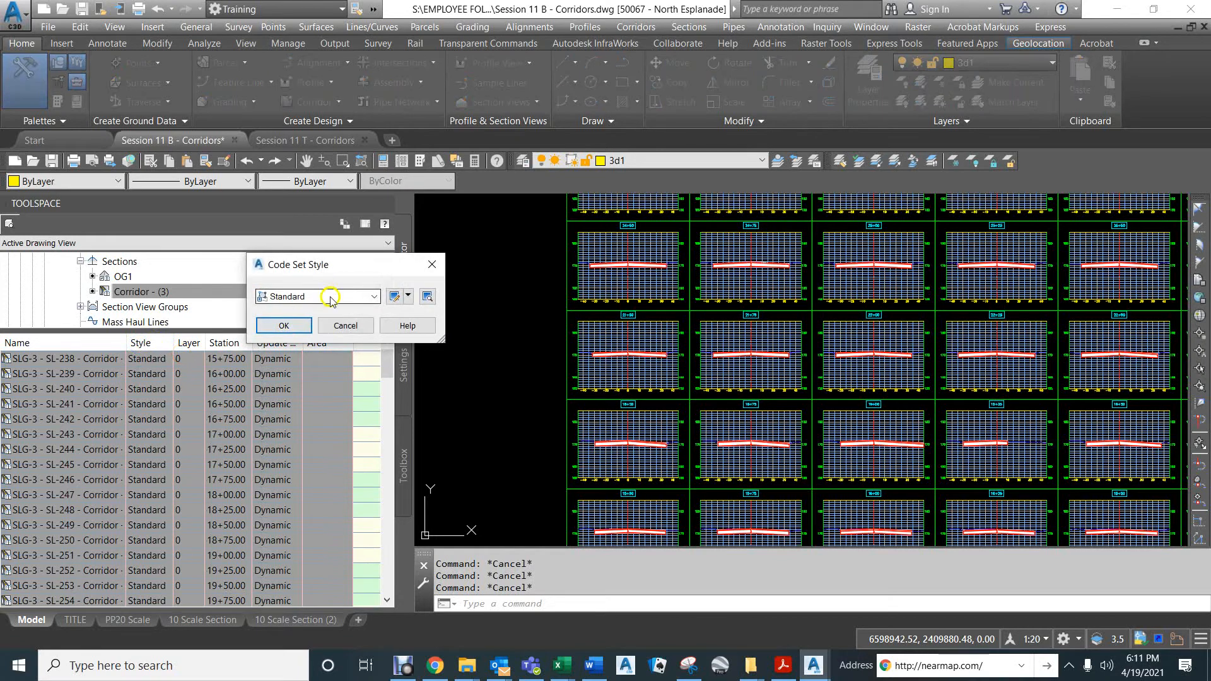
pyautogui.click(328, 299)
pyautogui.click(310, 369)
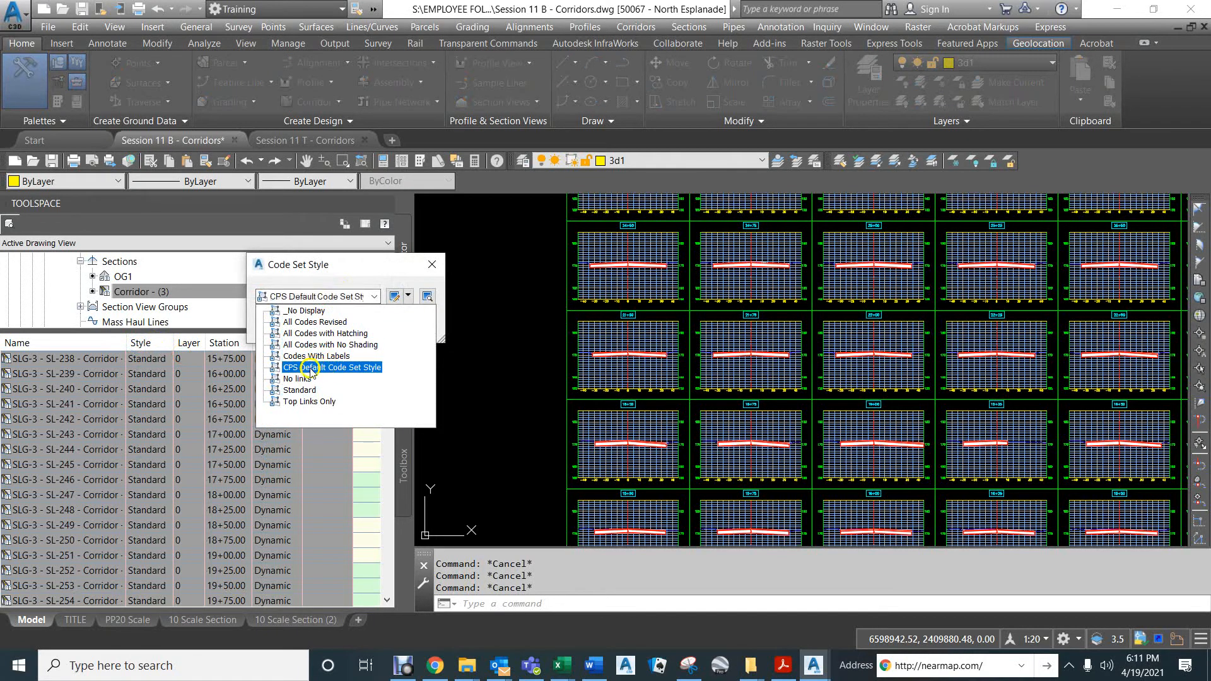
pyautogui.click(309, 372)
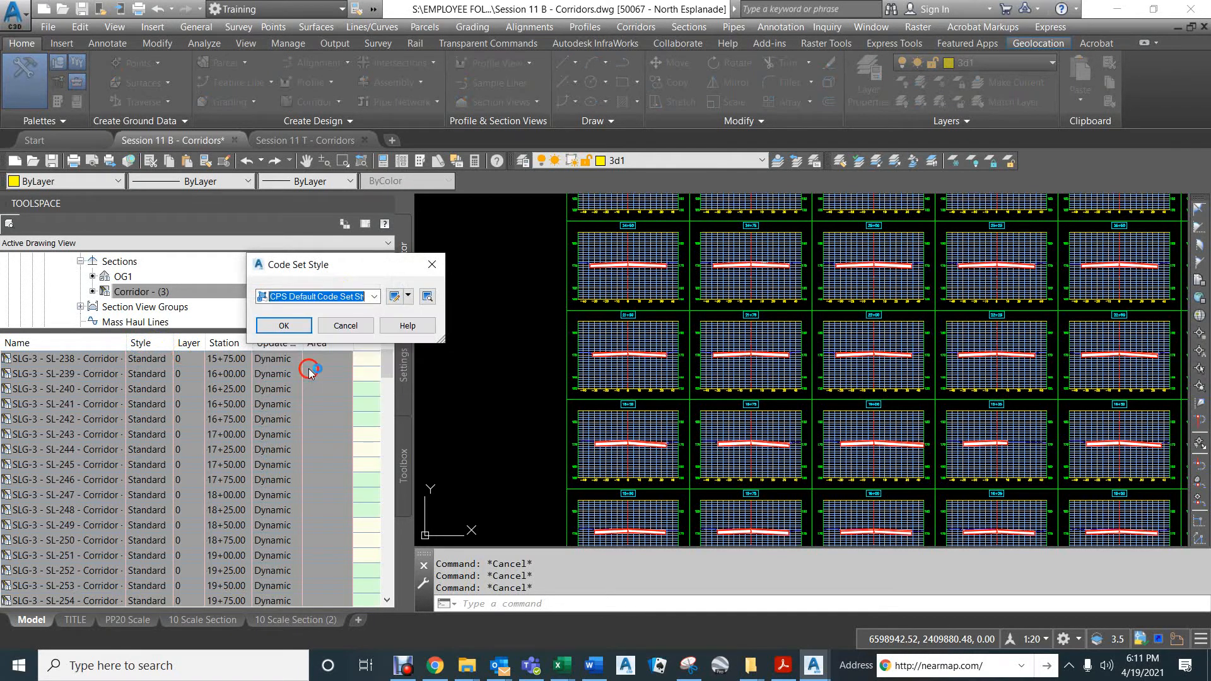
pyautogui.click(285, 323)
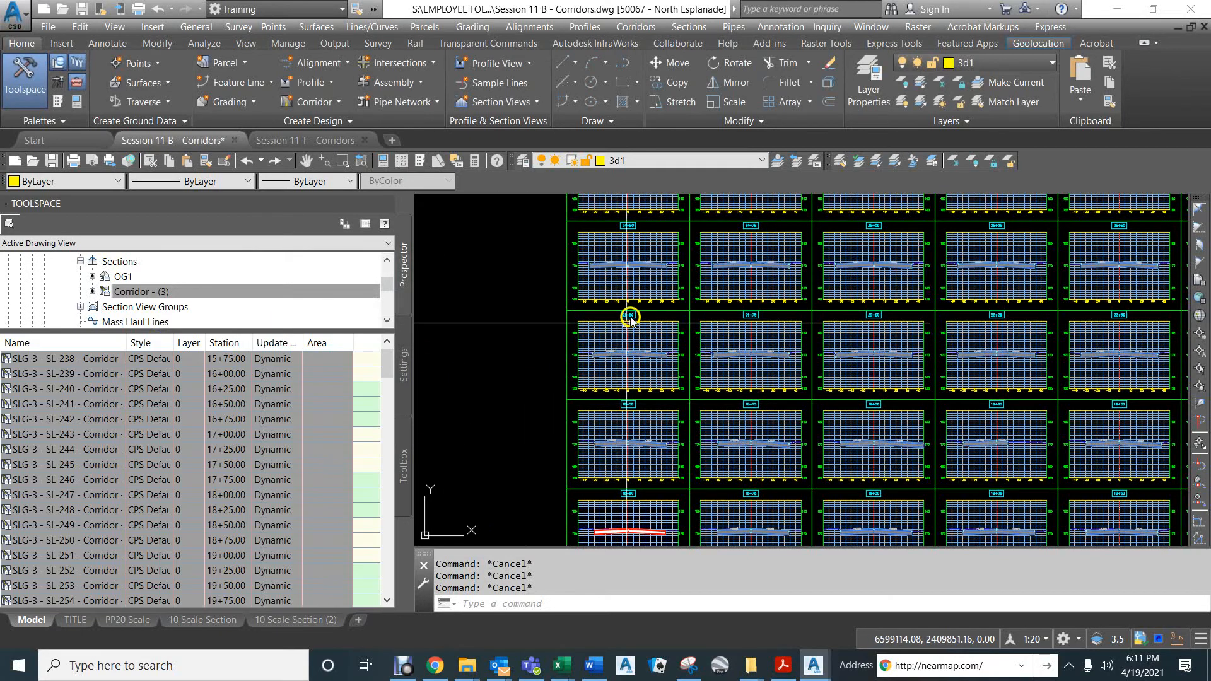
# Step: Examine the restyled corridor sections' slope labels and pavement edge against existing ground, and compare the 15+50 and 15+75 section views
pyautogui.scroll(10, 637, 334)
pyautogui.scroll(2, 635, 262)
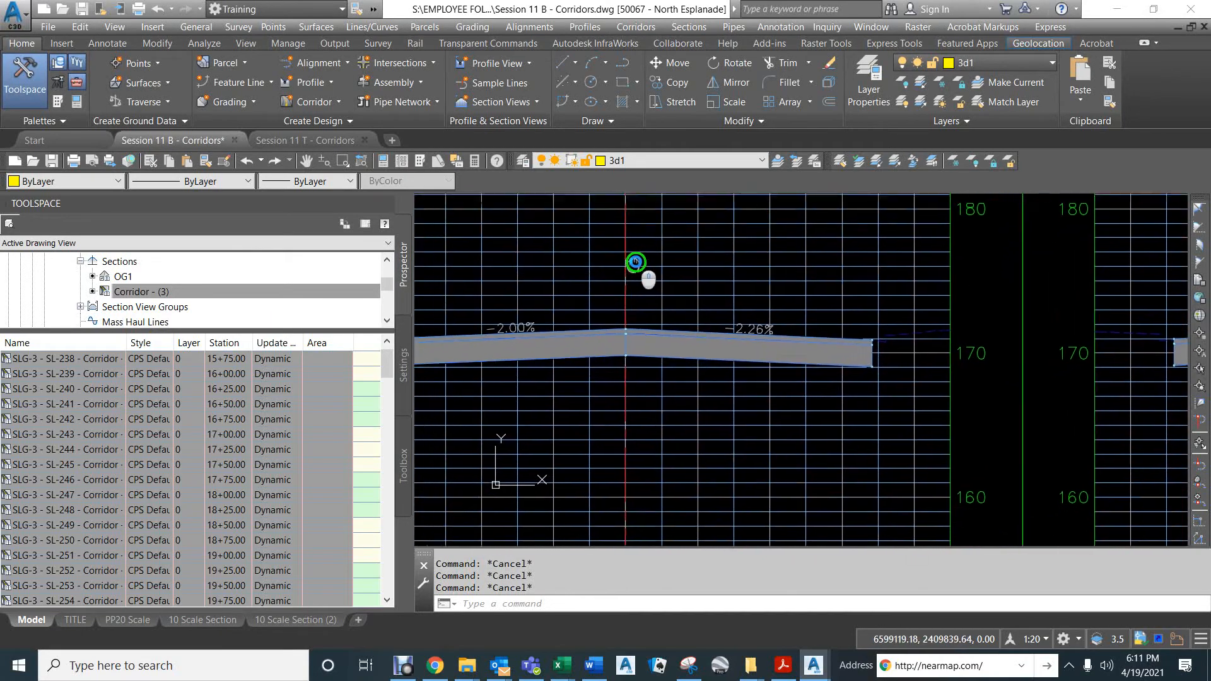
pyautogui.moveTo(635, 262); pyautogui.dragTo(642, 259, button='middle')
pyautogui.moveTo(744, 279); pyautogui.dragTo(802, 273, button='middle')
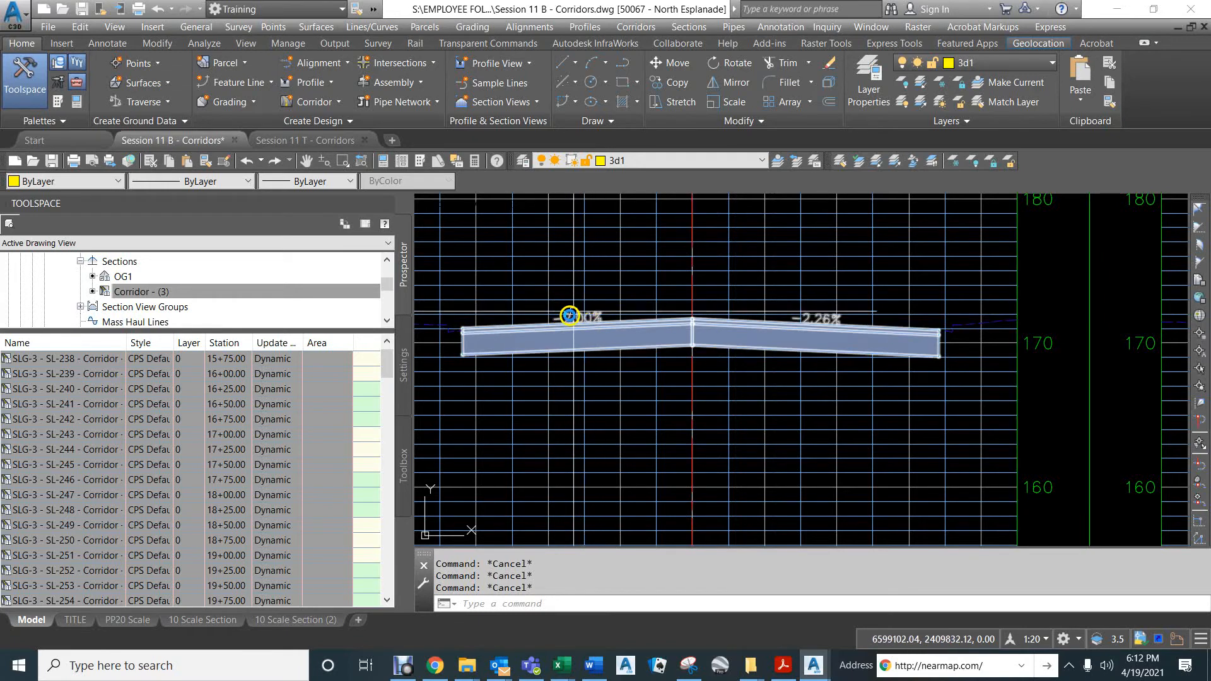
pyautogui.moveTo(589, 312); pyautogui.dragTo(645, 295, button='middle')
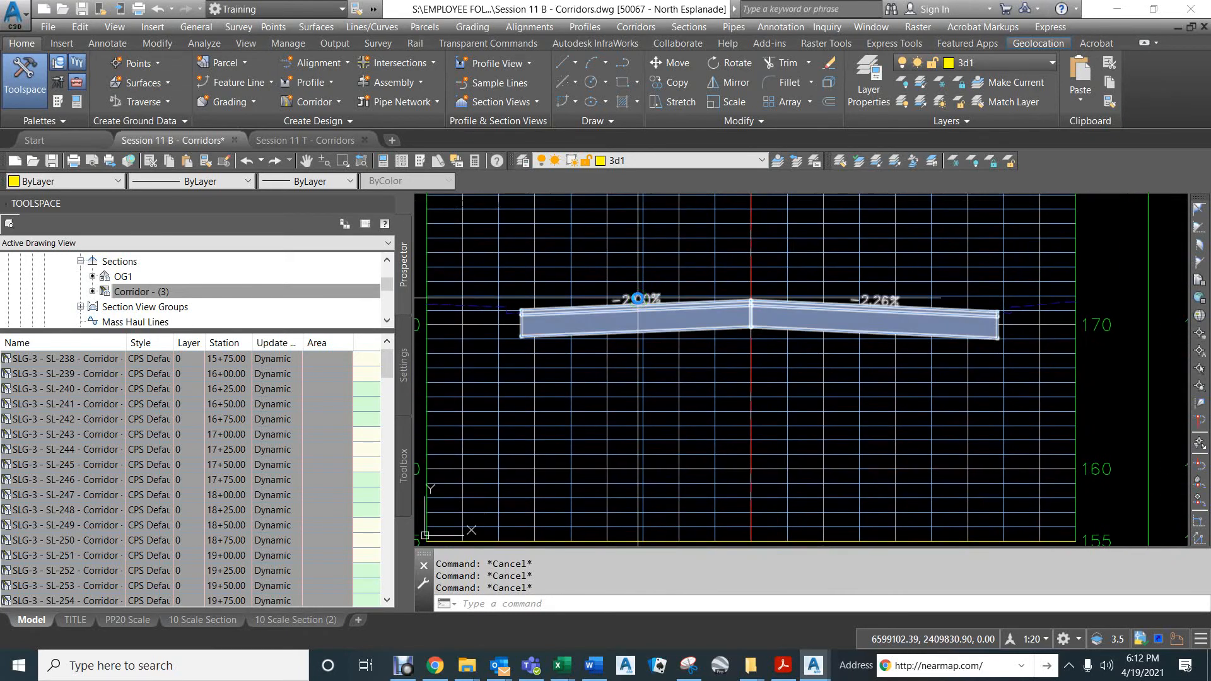
pyautogui.scroll(5, 553, 308)
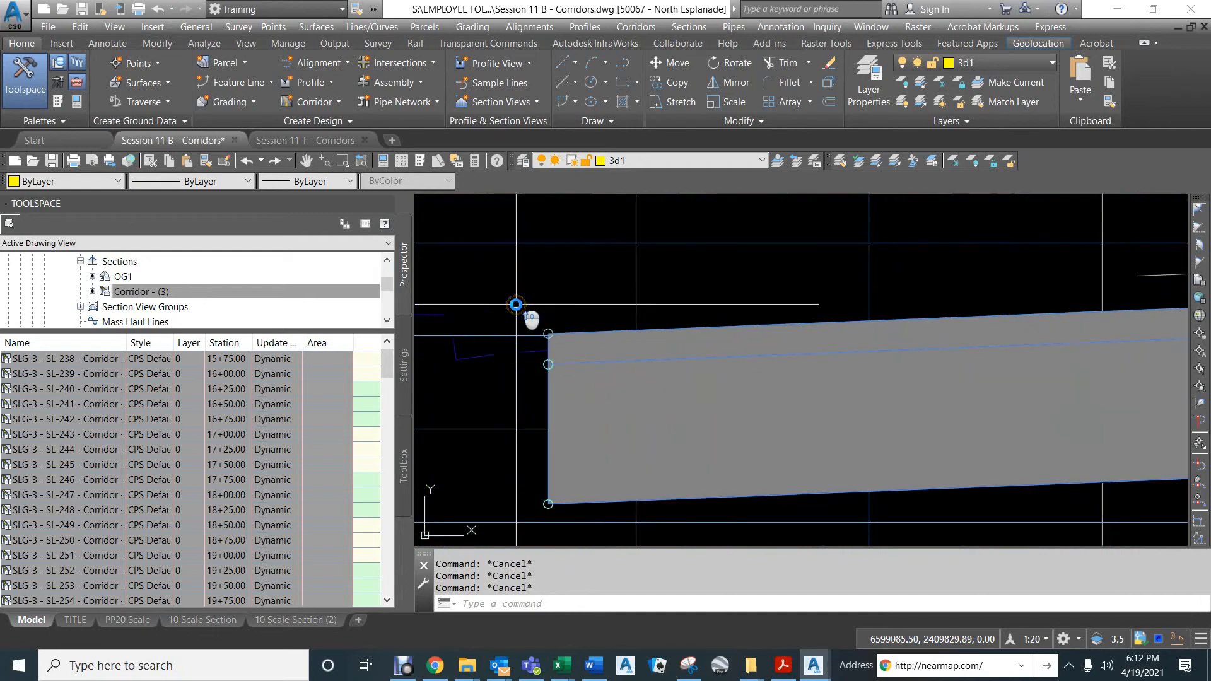
pyautogui.scroll(-8, 555, 351)
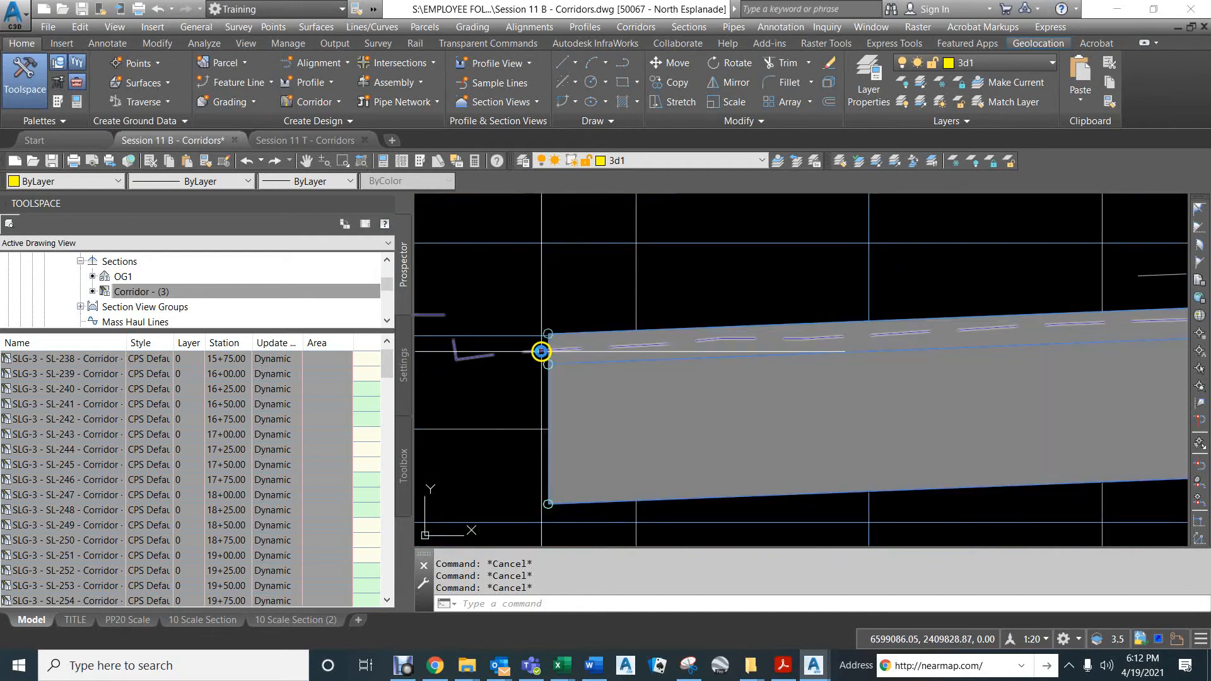
pyautogui.moveTo(629, 427); pyautogui.dragTo(621, 159, button='middle')
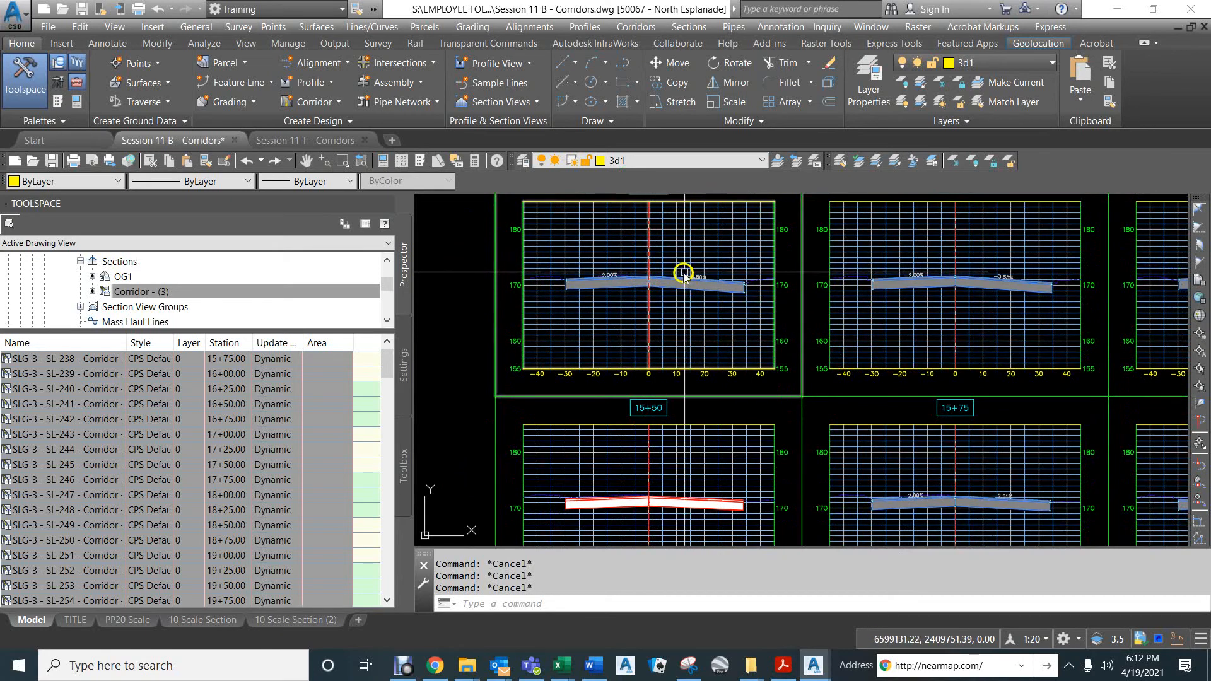
pyautogui.moveTo(658, 357); pyautogui.dragTo(661, 216, button='middle')
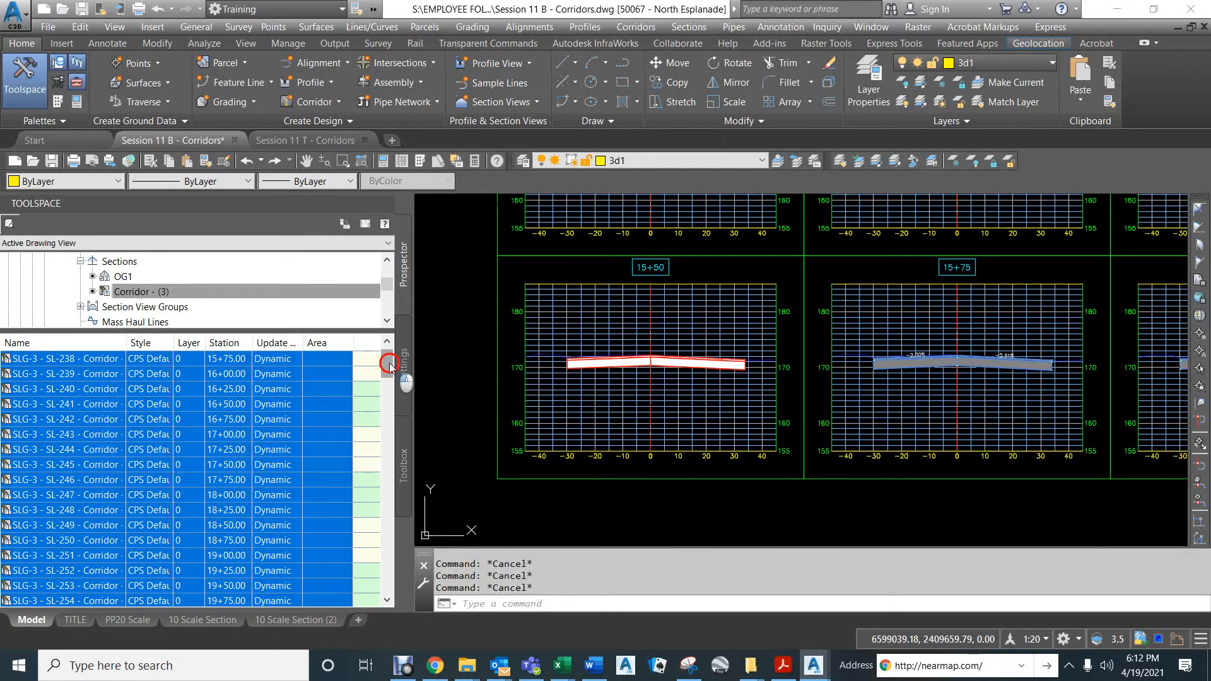
# Step: Set the code set style of the remaining corridor section at station 15+50 to CPS Default Code Set Style
pyautogui.moveTo(389, 364); pyautogui.dragTo(364, 346)
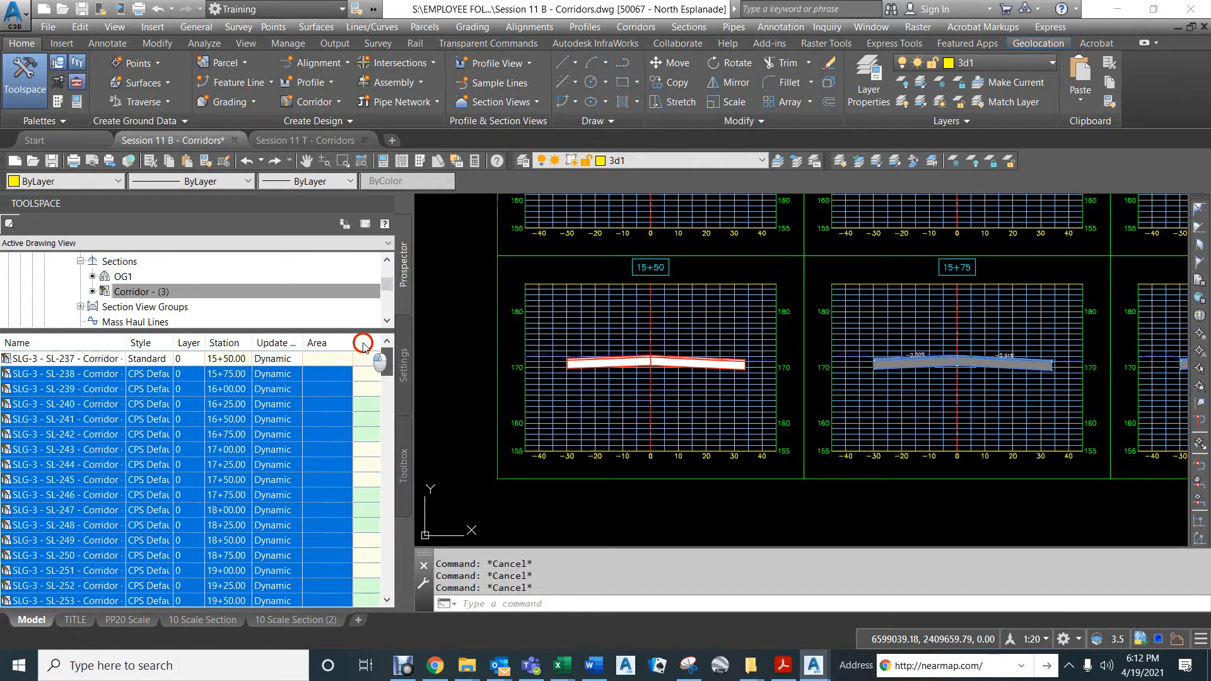
pyautogui.click(144, 359)
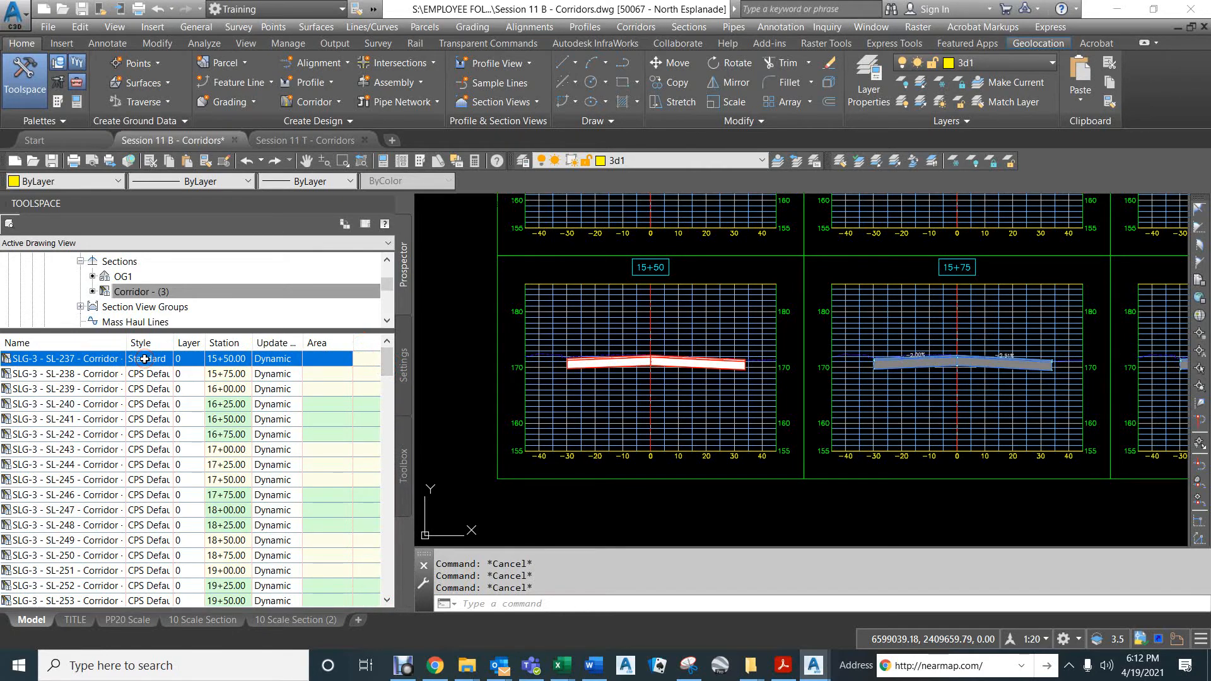
pyautogui.click(145, 359)
pyautogui.click(314, 296)
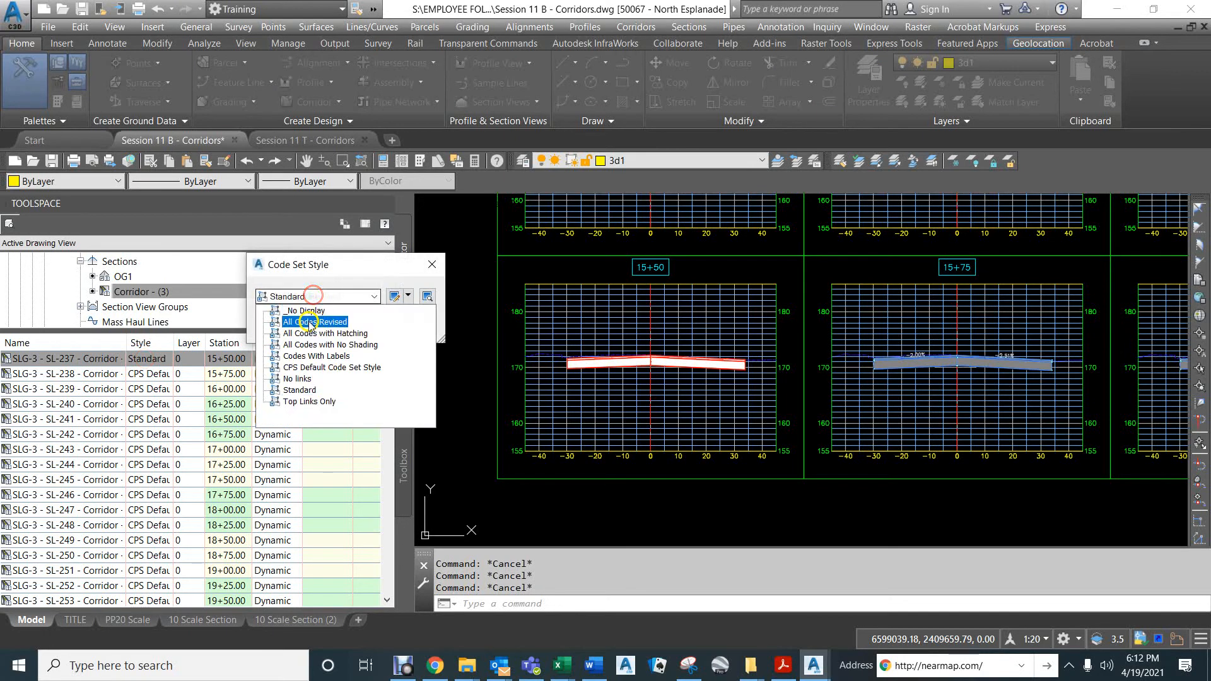
pyautogui.click(309, 367)
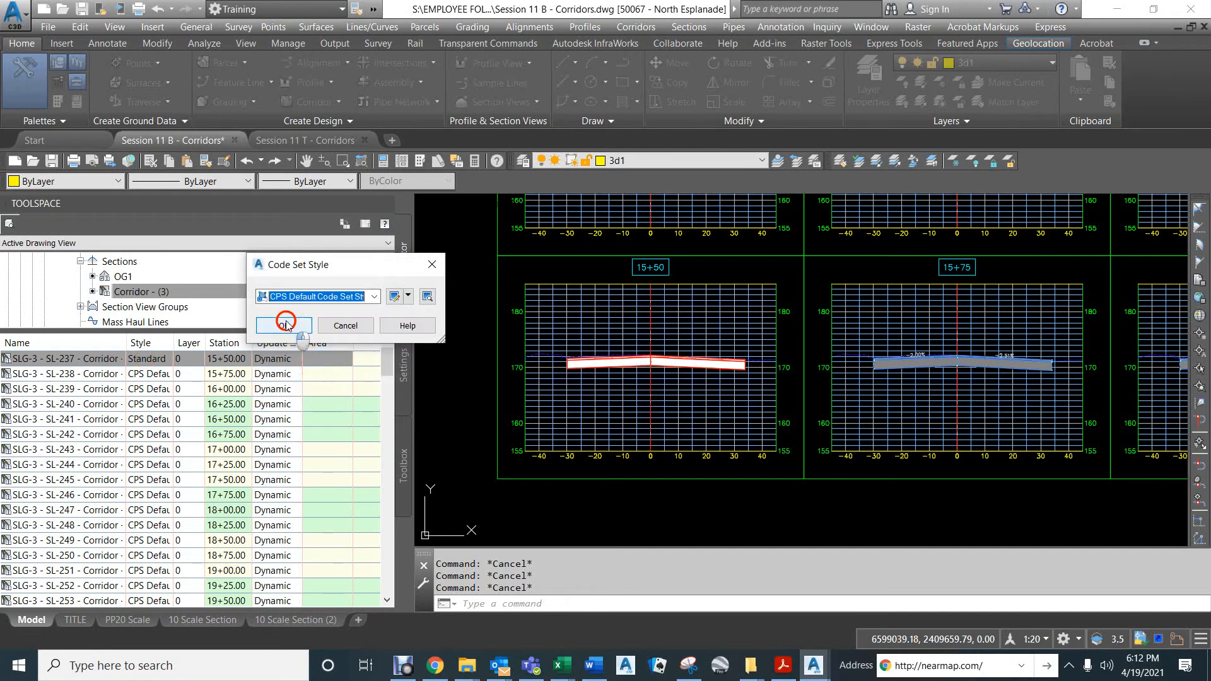
pyautogui.click(285, 324)
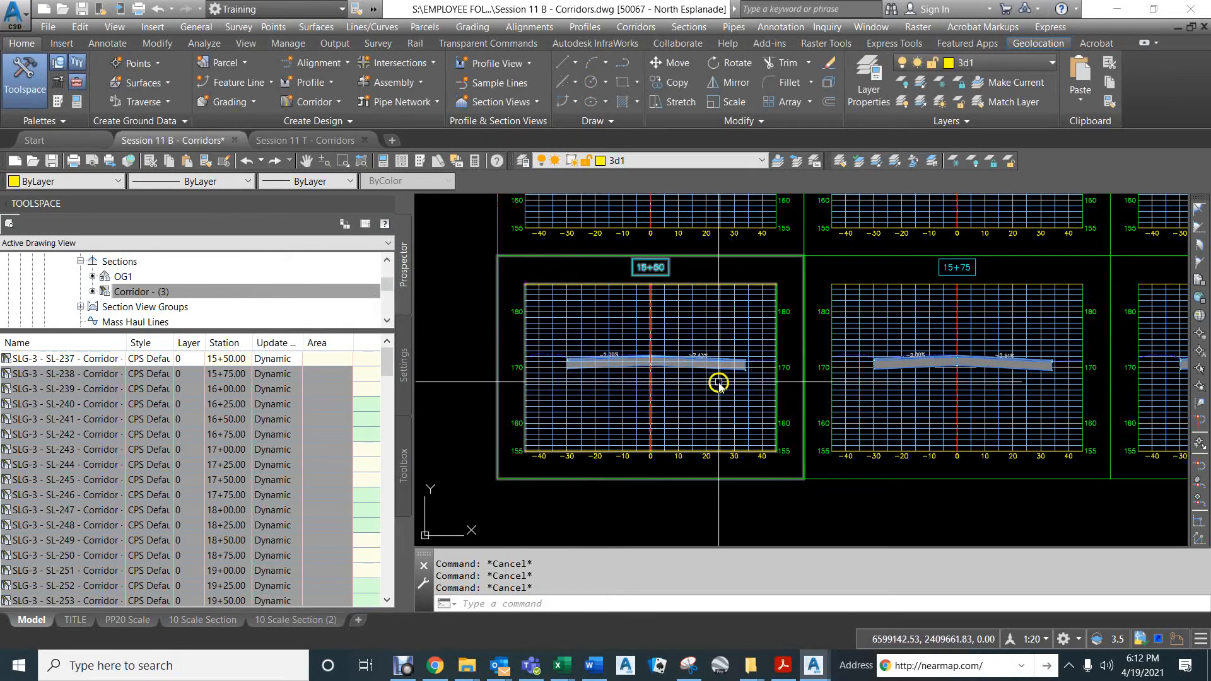
# Step: Inspect the cross slopes on both sides of the 15+50 section and how its left pavement edge meets the existing ground
pyautogui.scroll(6, 719, 385)
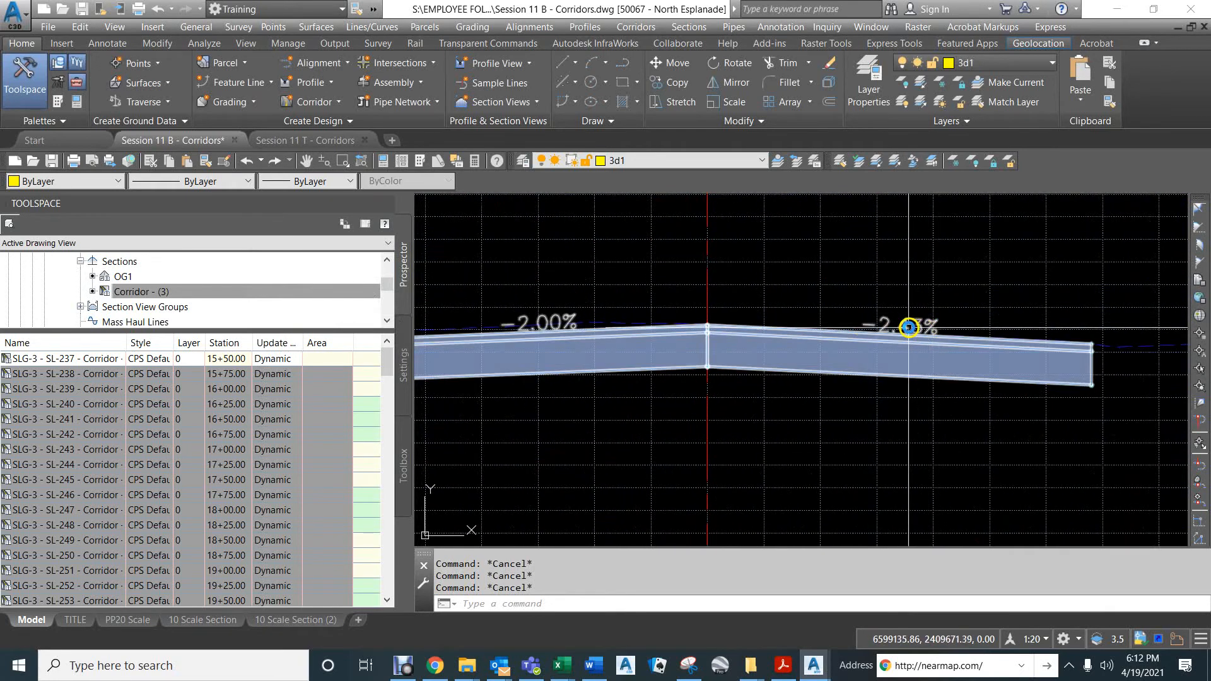
pyautogui.moveTo(908, 327)
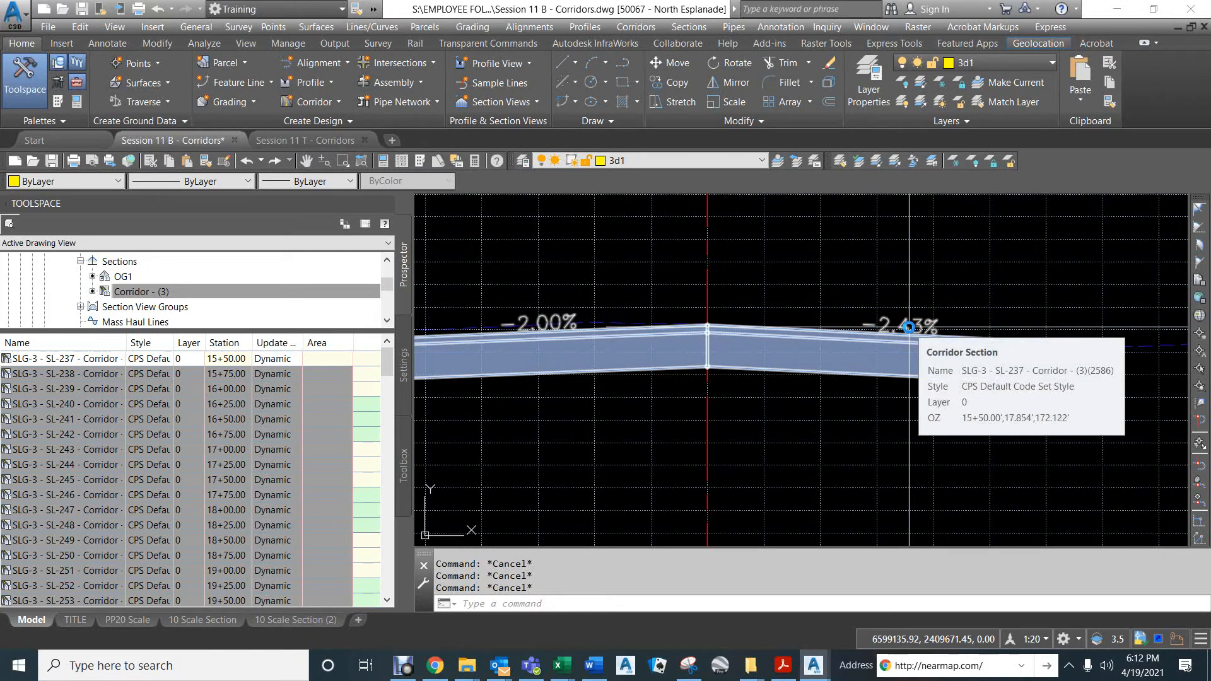
pyautogui.click(849, 348)
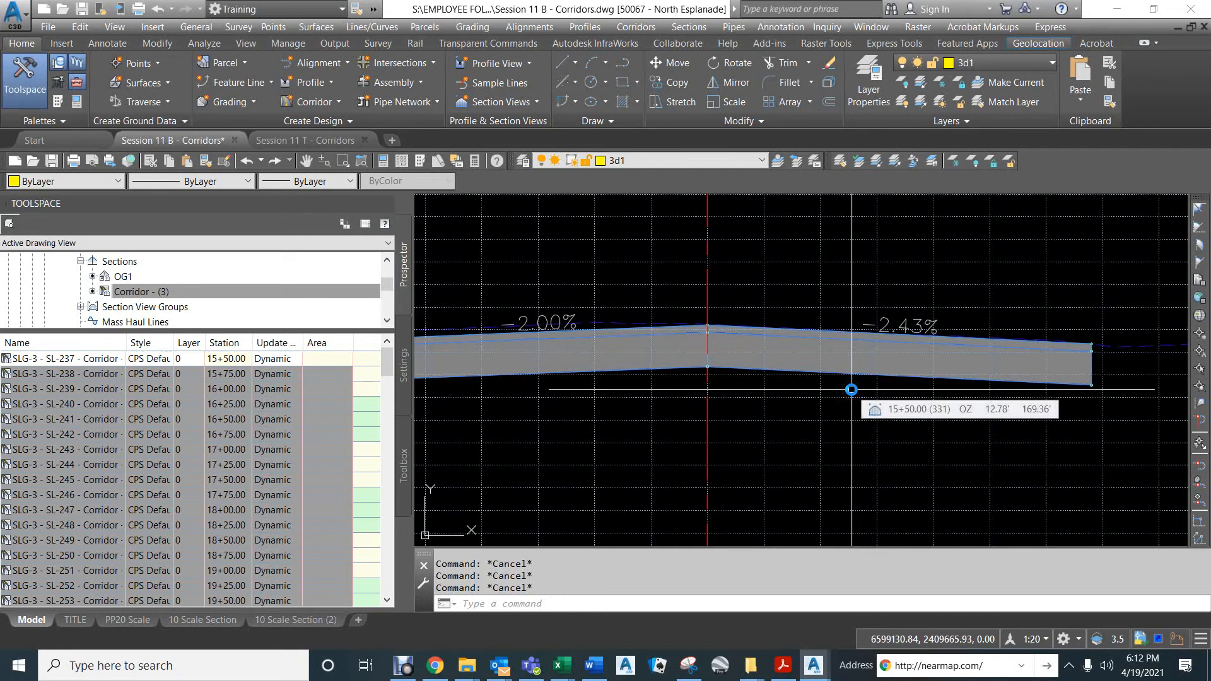
pyautogui.scroll(-5, 656, 360)
pyautogui.scroll(5, 643, 350)
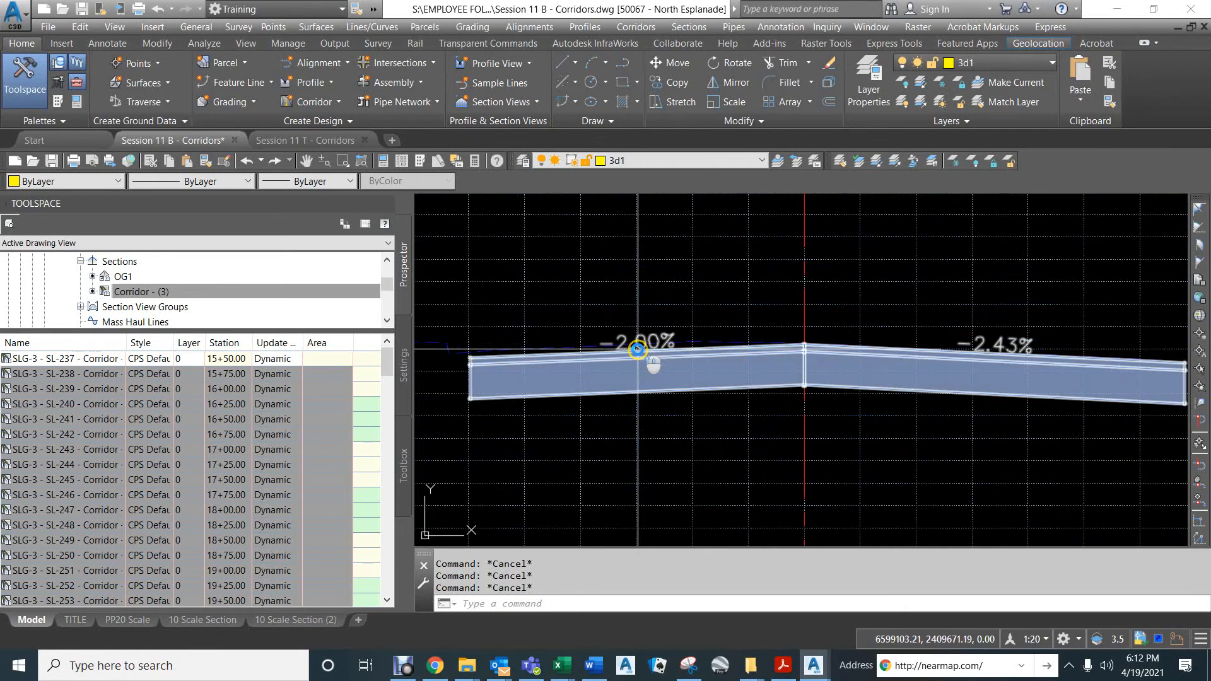
pyautogui.click(637, 347)
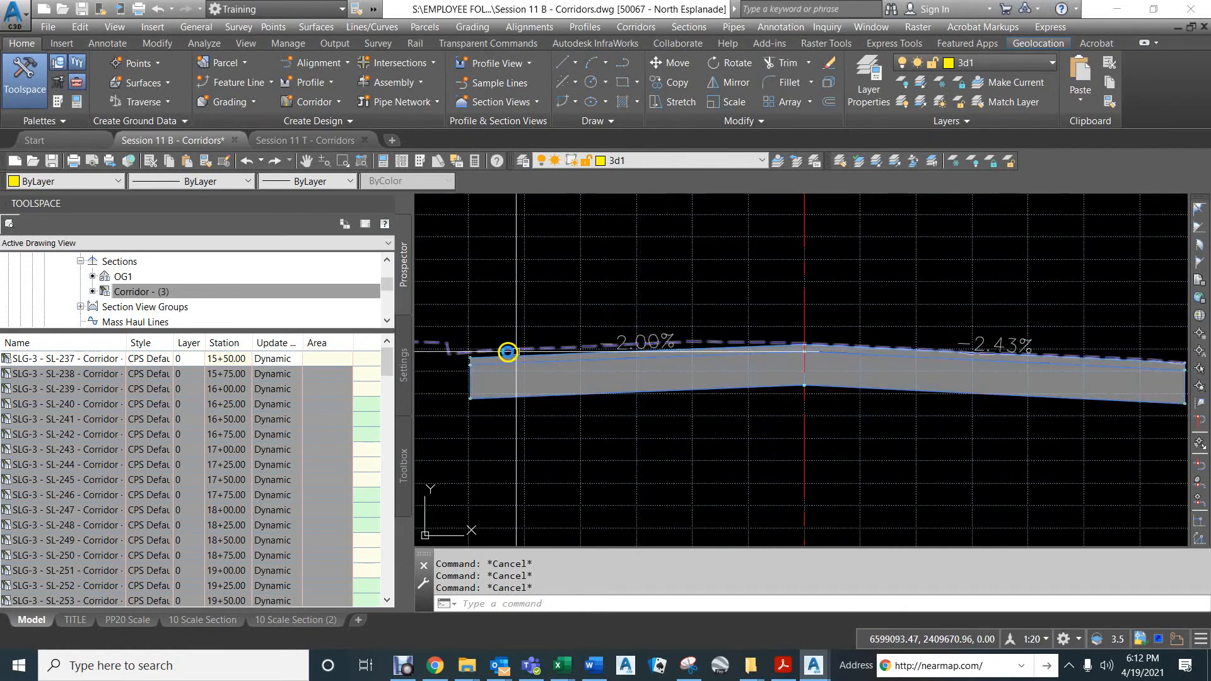
pyautogui.scroll(5, 454, 353)
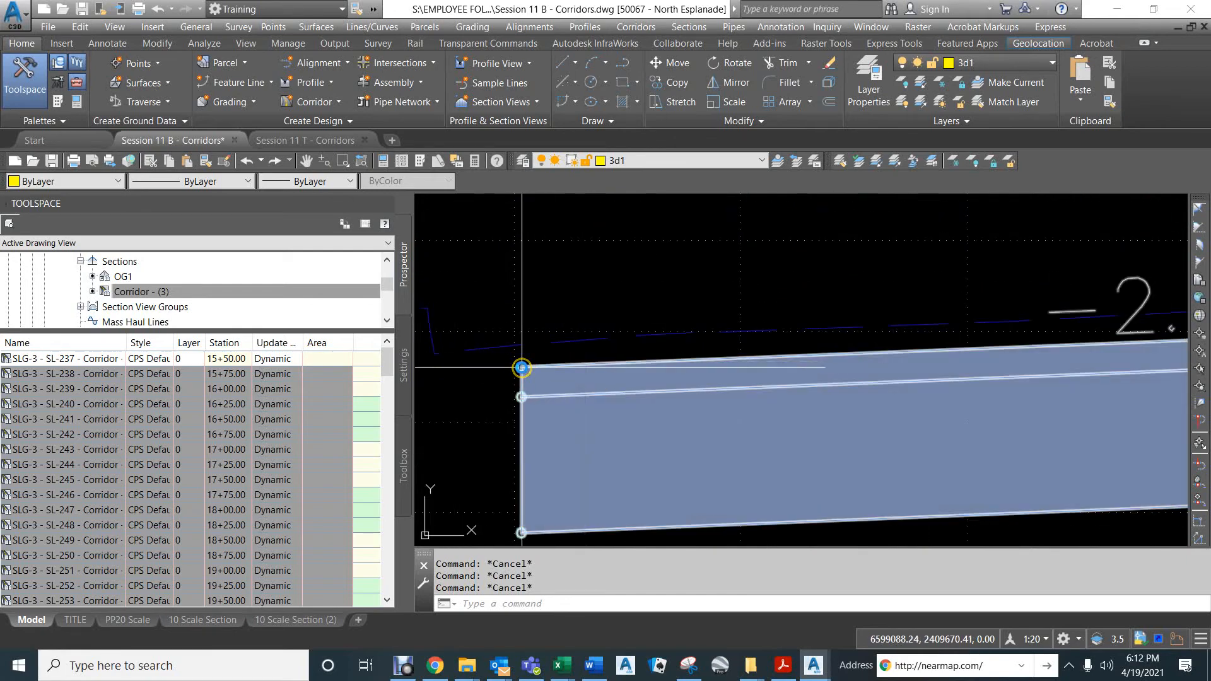
pyautogui.scroll(-5, 521, 342)
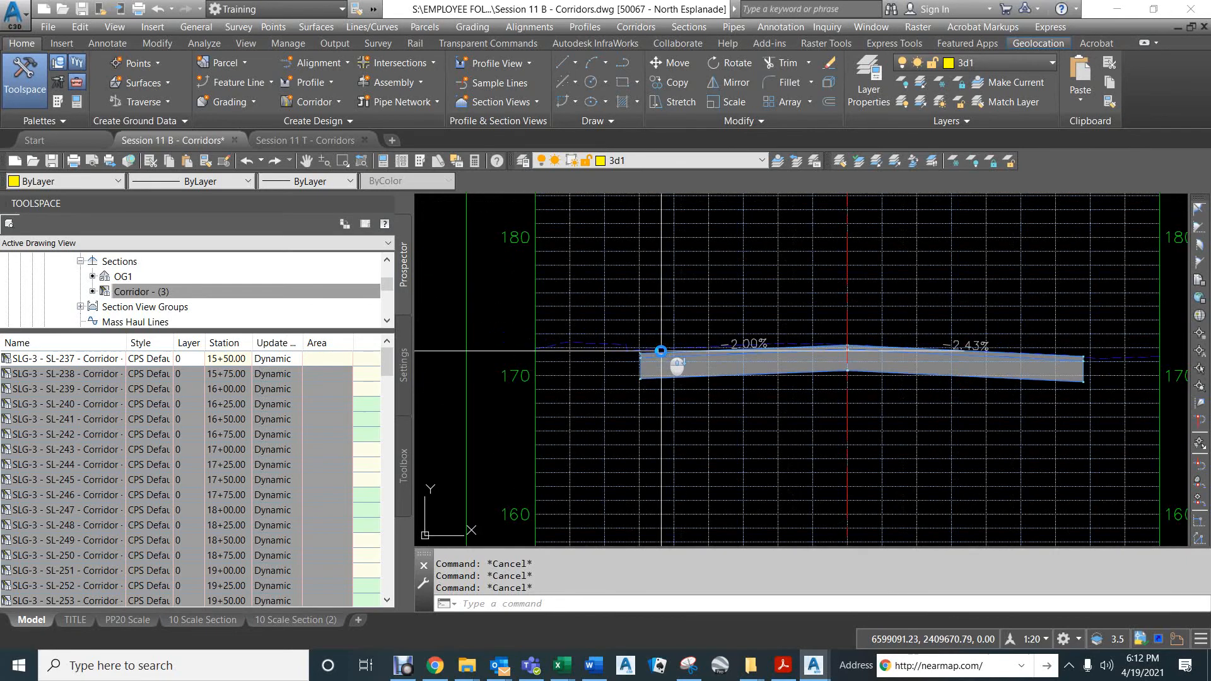
# Step: Open the target mapping of the corridor region and begin selecting feature lines from the drawing for the LeftLanes outside elevation target
pyautogui.scroll(-10, 661, 338)
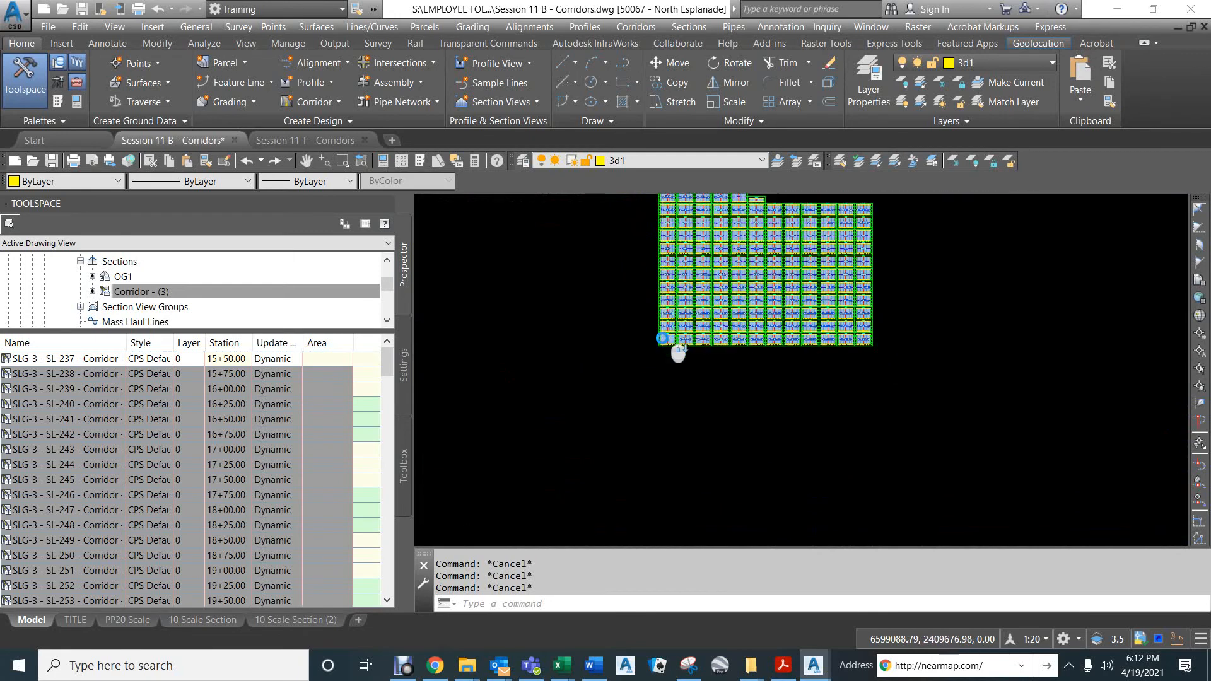
pyautogui.moveTo(509, 337)
pyautogui.mouseDown(button='middle')
pyautogui.moveTo(536, 314)
pyautogui.moveTo(788, 273)
pyautogui.mouseUp(button='middle')
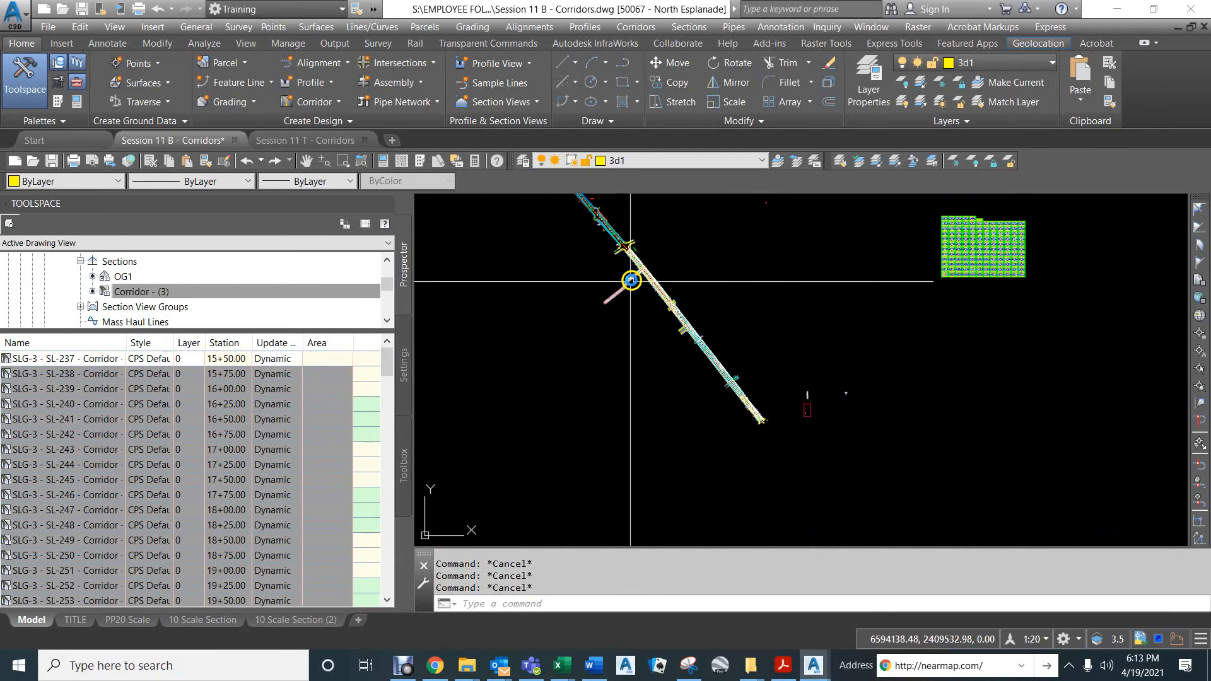
pyautogui.moveTo(623, 245); pyautogui.dragTo(576, 328, button='middle')
pyautogui.scroll(5, 580, 331)
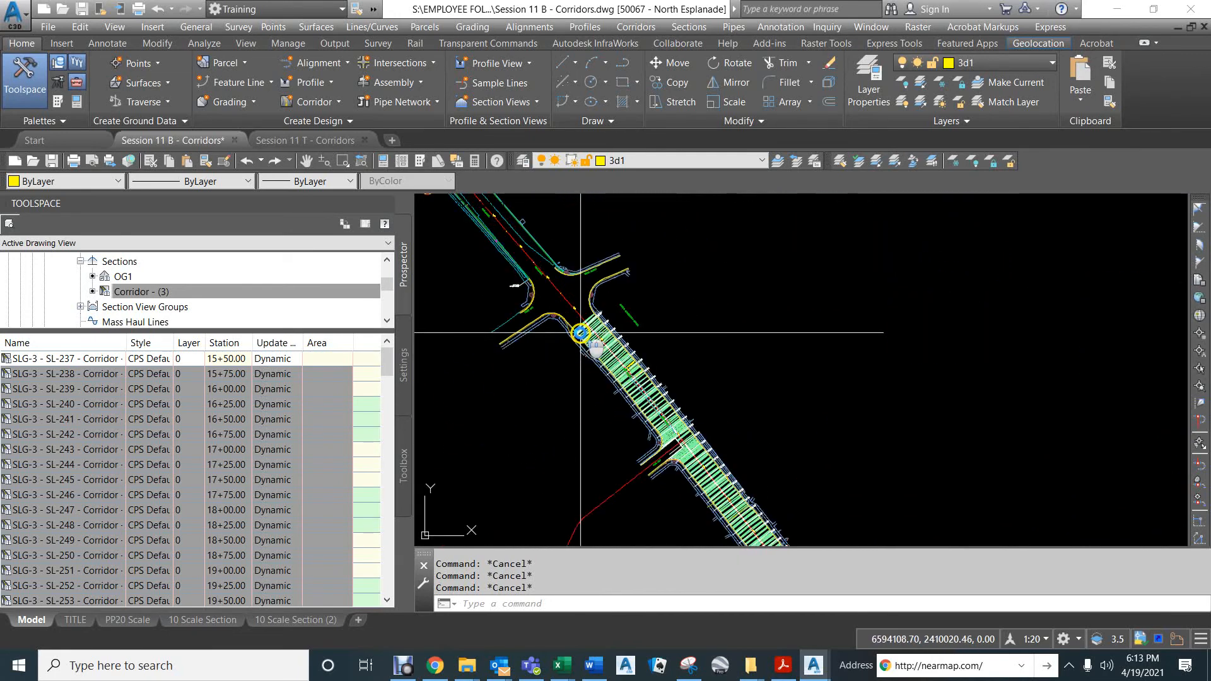
pyautogui.click(595, 339)
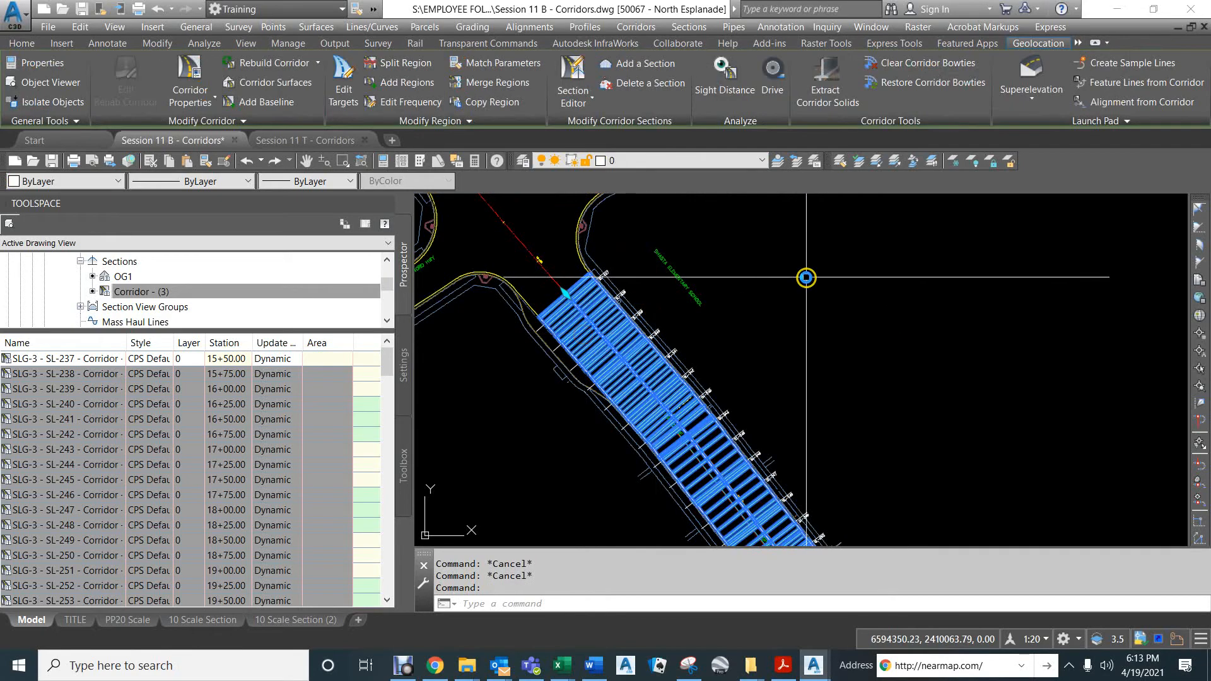
pyautogui.click(347, 85)
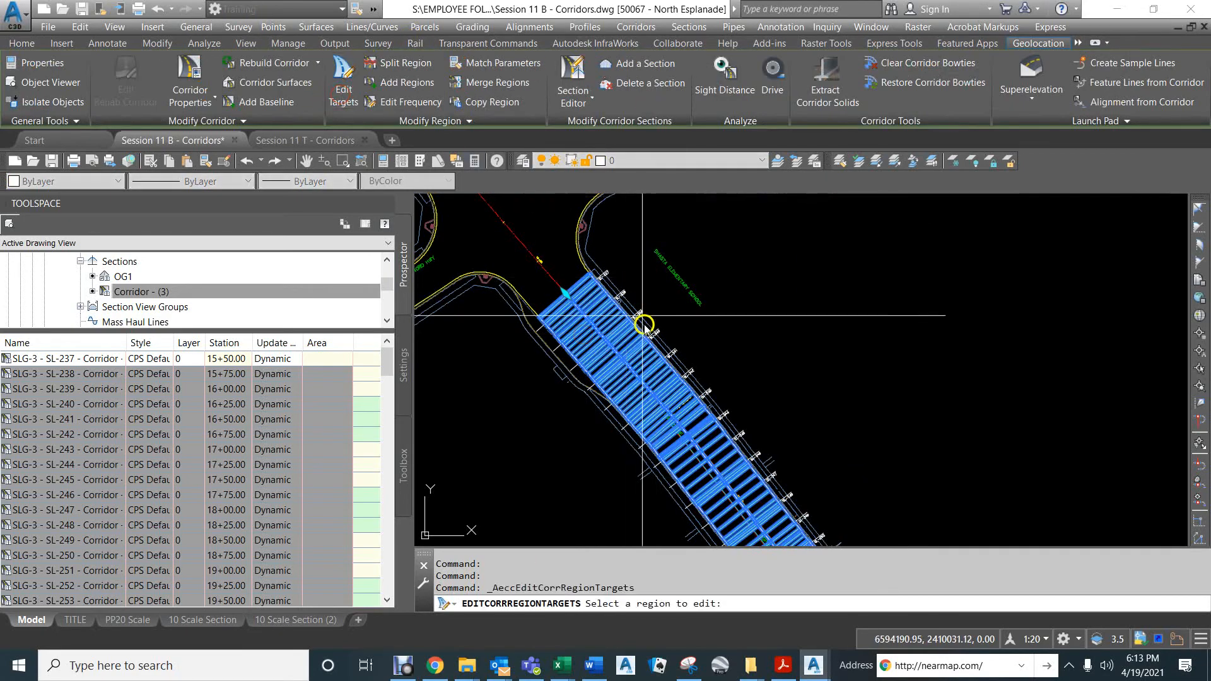
pyautogui.click(588, 339)
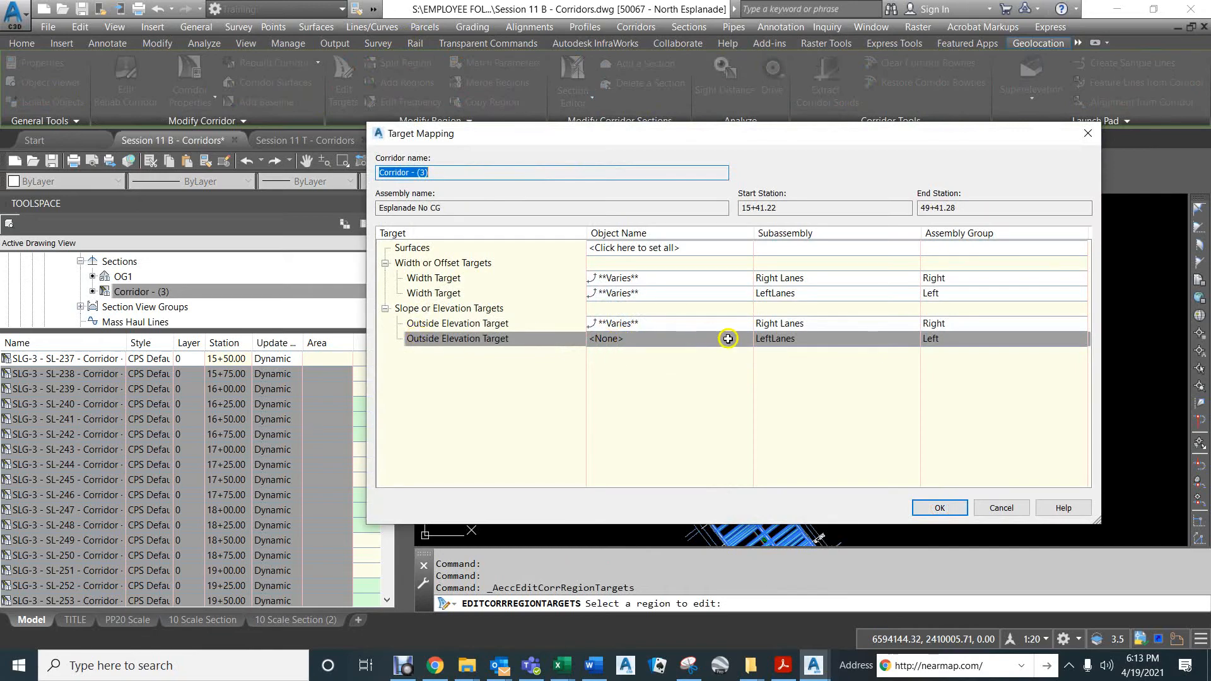
pyautogui.click(606, 341)
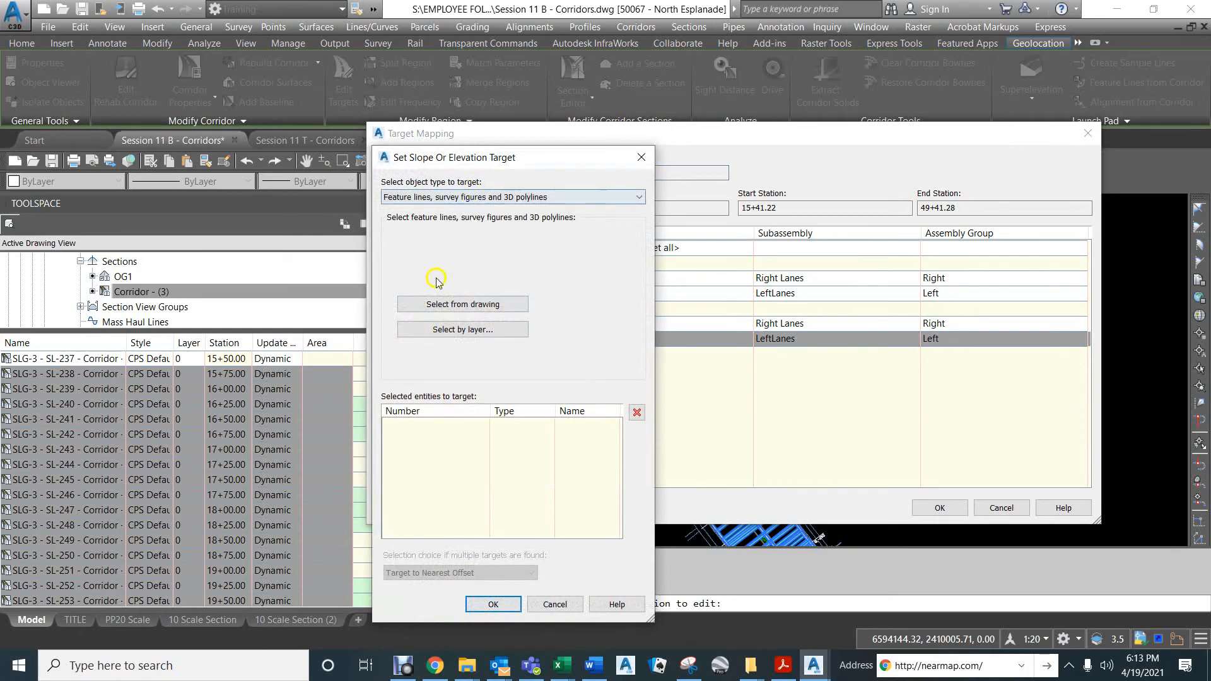
pyautogui.click(454, 304)
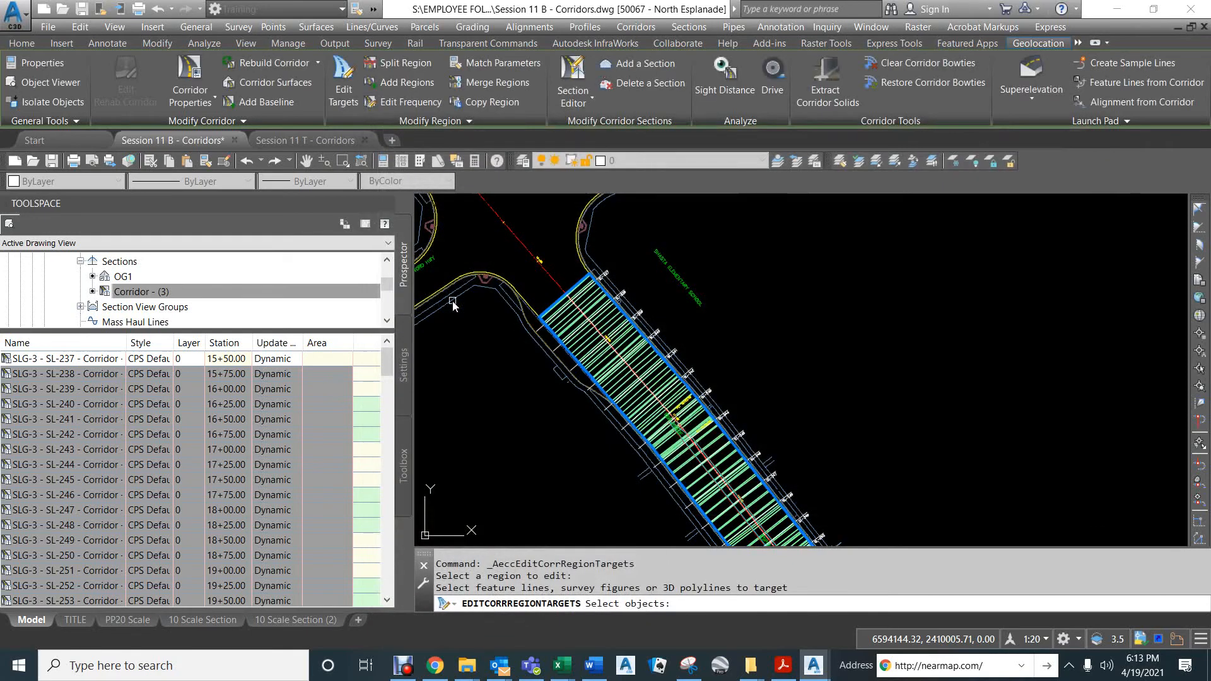
# Step: Select the left pavement edge feature line at the region's start and the curved edge feature line at the side street near 26+74.99
pyautogui.click(581, 263)
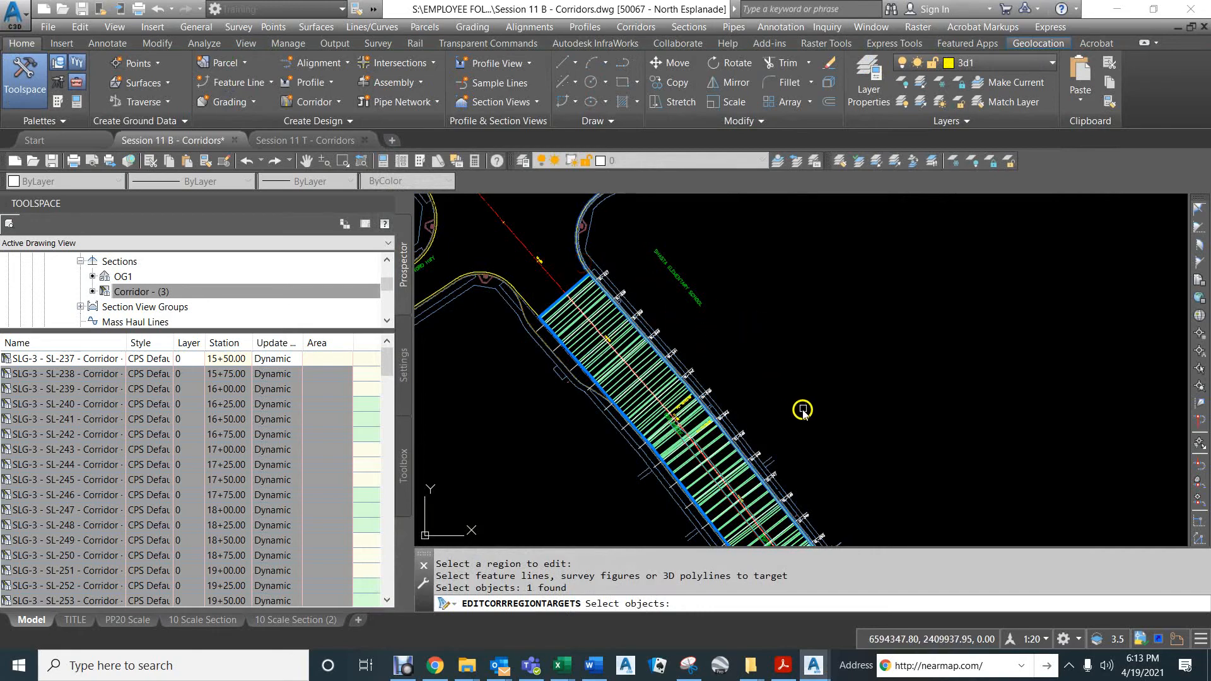
pyautogui.moveTo(803, 411); pyautogui.dragTo(711, 314, button='middle')
pyautogui.moveTo(764, 401); pyautogui.dragTo(667, 263, button='middle')
pyautogui.moveTo(793, 431); pyautogui.dragTo(641, 367, button='middle')
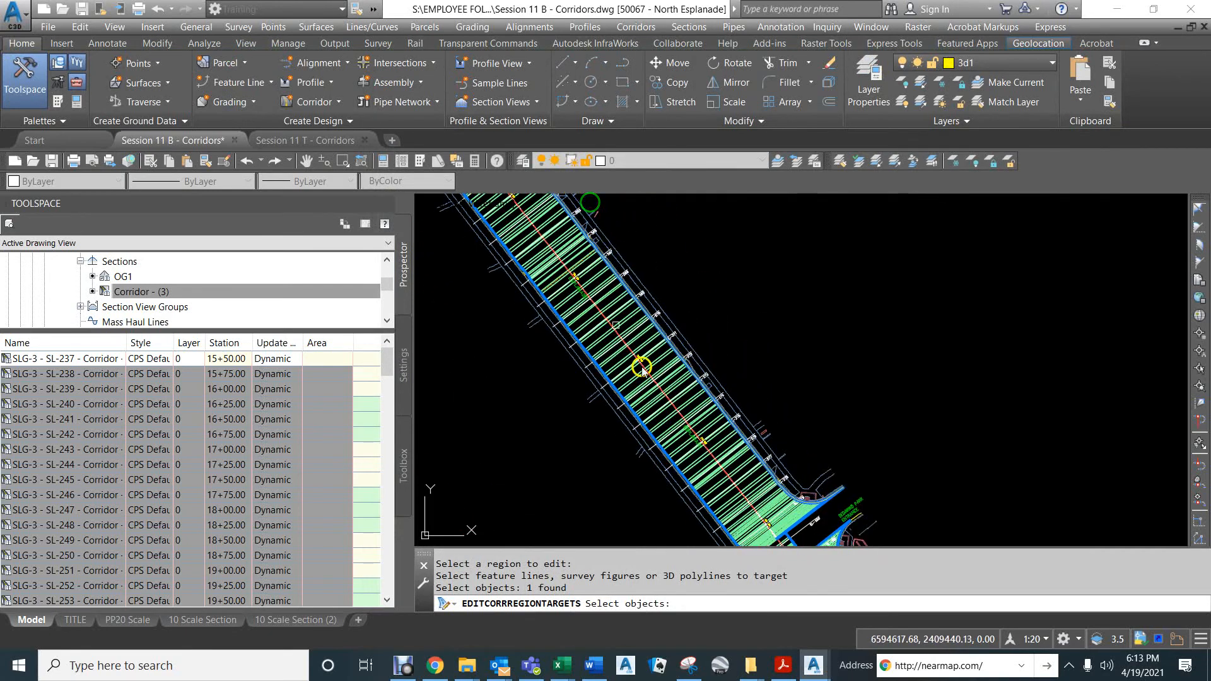
pyautogui.scroll(2, 734, 437)
pyautogui.scroll(3, 746, 424)
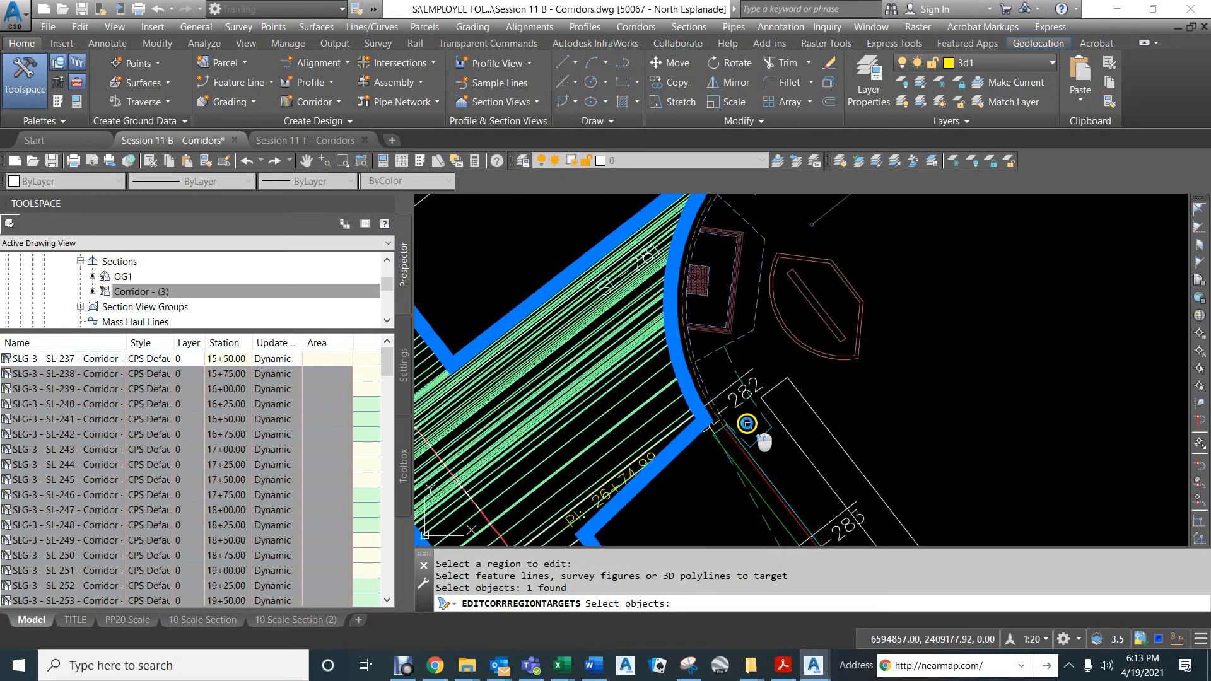
pyautogui.click(687, 385)
pyautogui.scroll(-5, 638, 365)
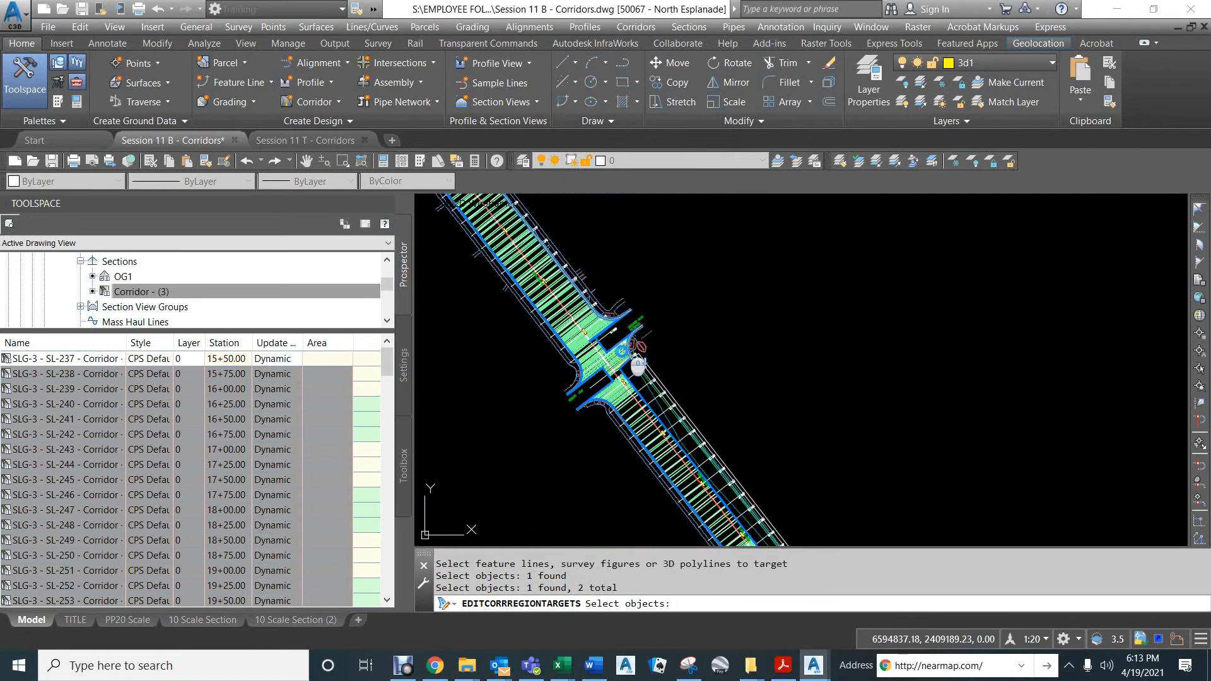
# Step: Add the left pavement edge feature line beginning near station 45+00 to the elevation target selection
pyautogui.moveTo(737, 462); pyautogui.dragTo(592, 244, button='middle')
pyautogui.moveTo(723, 436); pyautogui.dragTo(570, 206, button='middle')
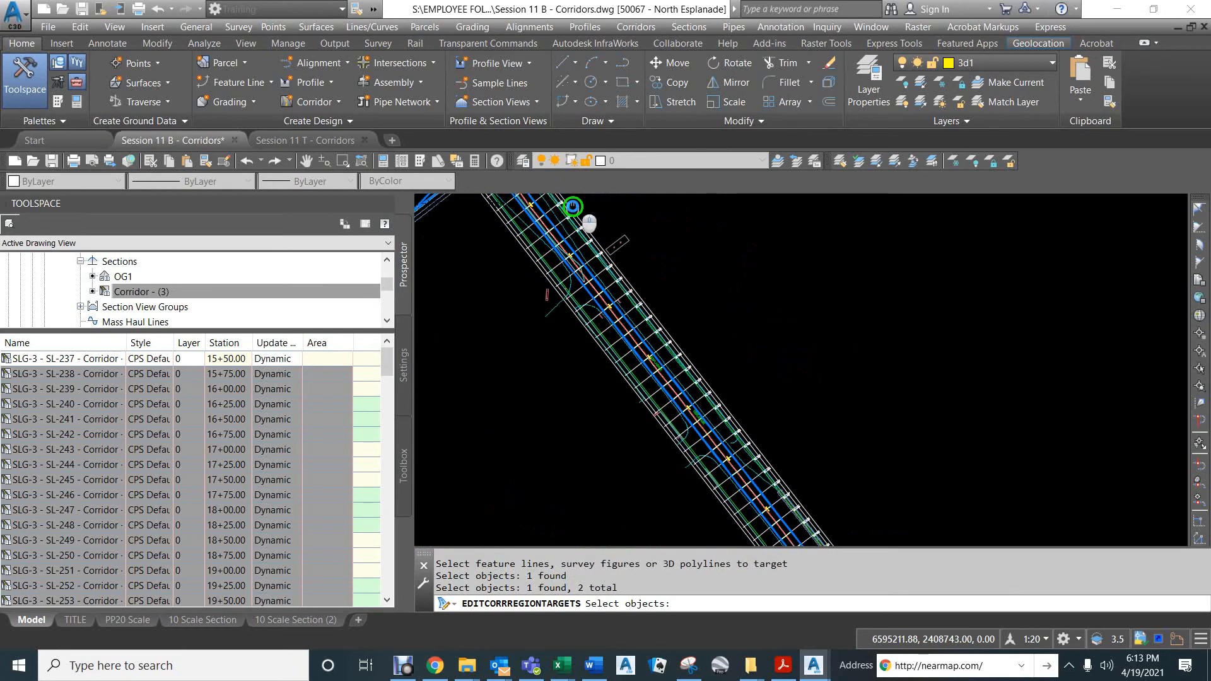
pyautogui.moveTo(784, 438); pyautogui.dragTo(645, 244, button='middle')
pyautogui.moveTo(755, 409)
pyautogui.mouseDown(button='middle')
pyautogui.moveTo(649, 251)
pyautogui.moveTo(751, 400)
pyautogui.moveTo(688, 320)
pyautogui.mouseUp(button='middle')
pyautogui.scroll(5, 741, 412)
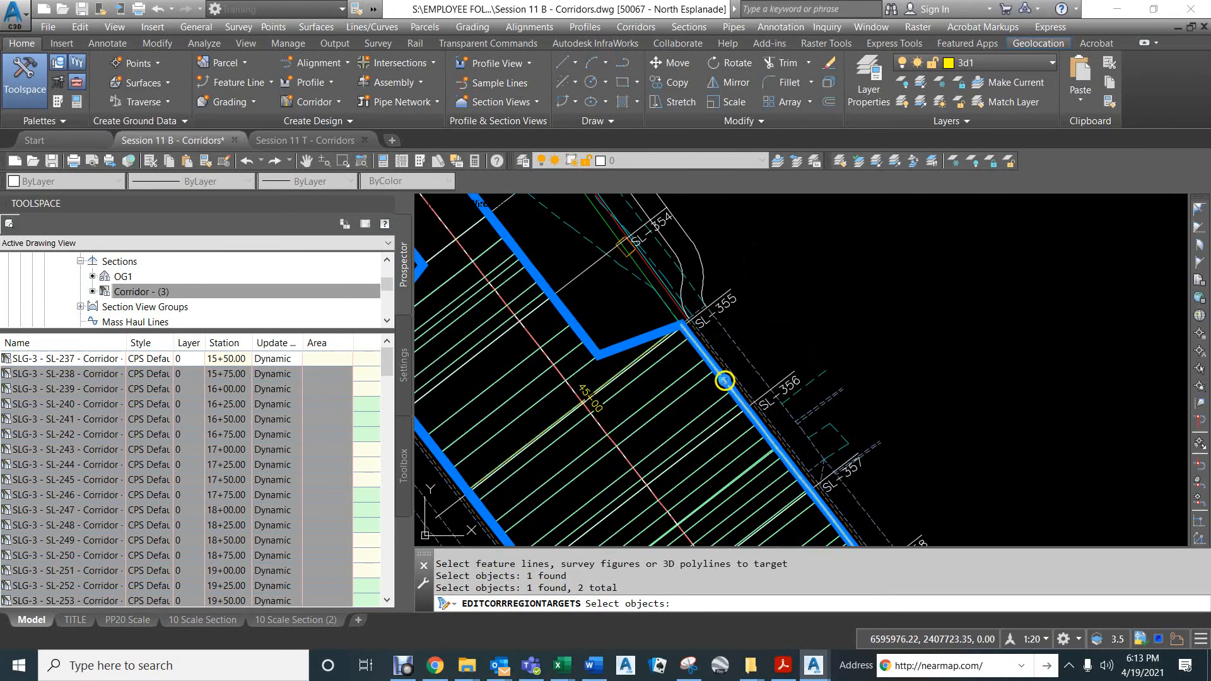
pyautogui.click(724, 380)
pyautogui.scroll(-6, 749, 339)
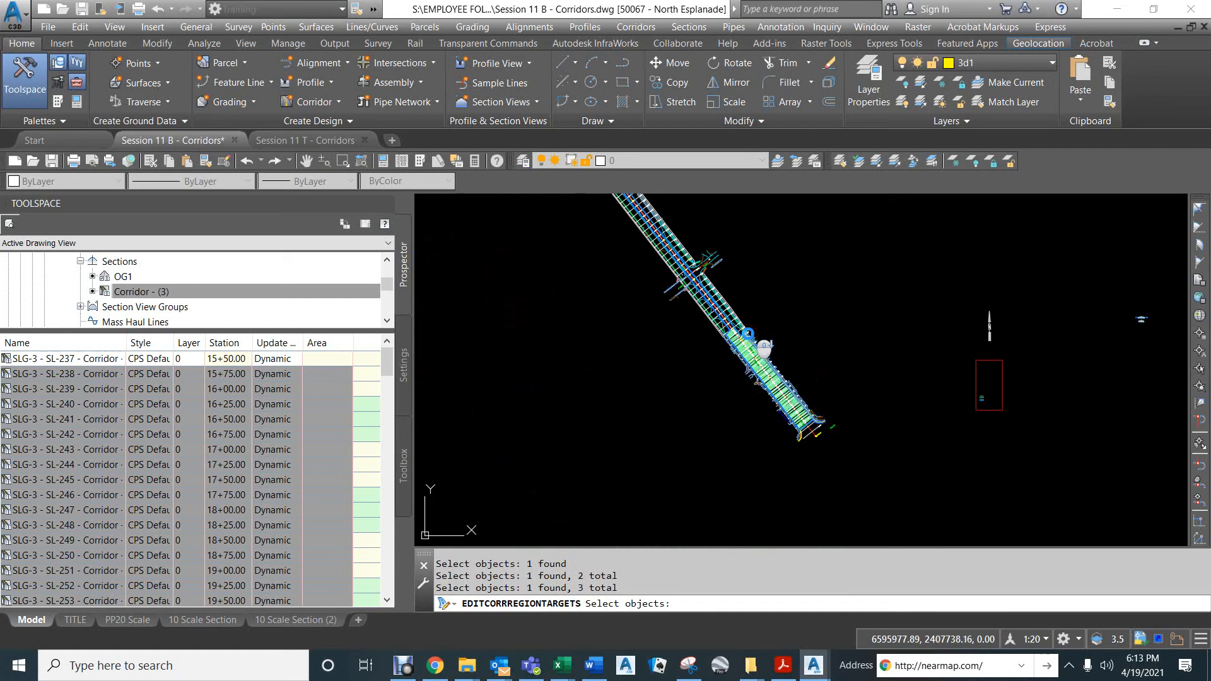
pyautogui.scroll(6, 761, 344)
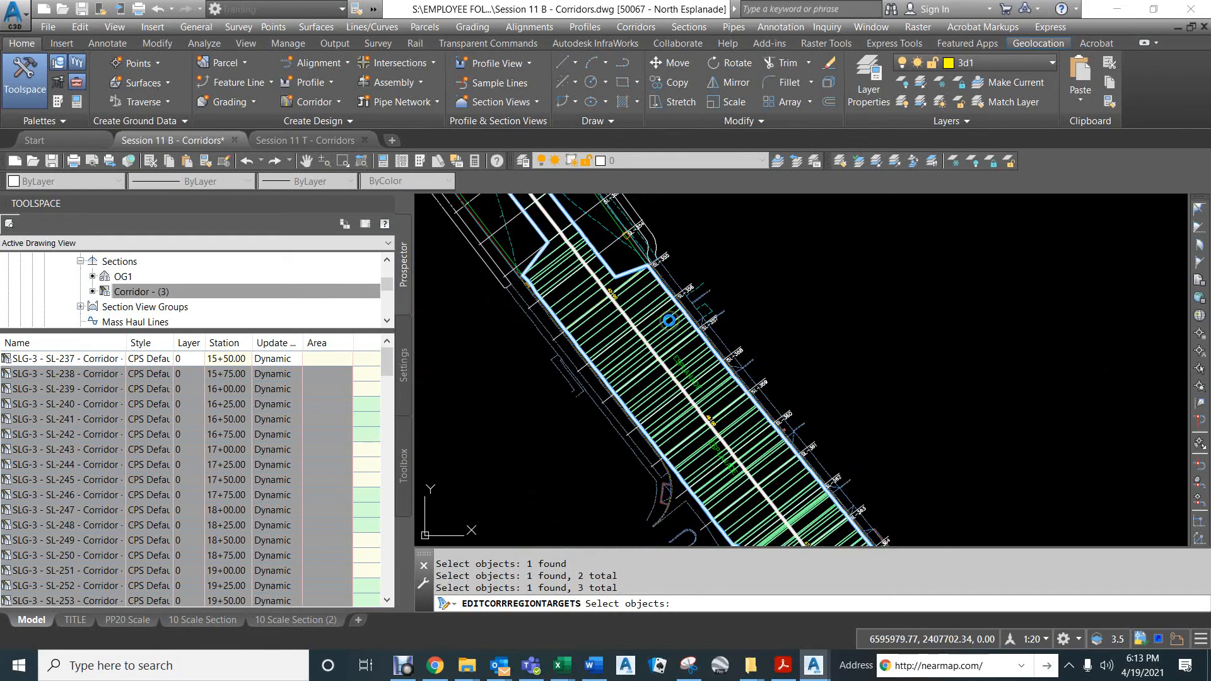
# Step: Accept the three feature lines as the LeftLanes outside elevation target, apply the target mapping, and close the event viewer
pyautogui.press('Return')
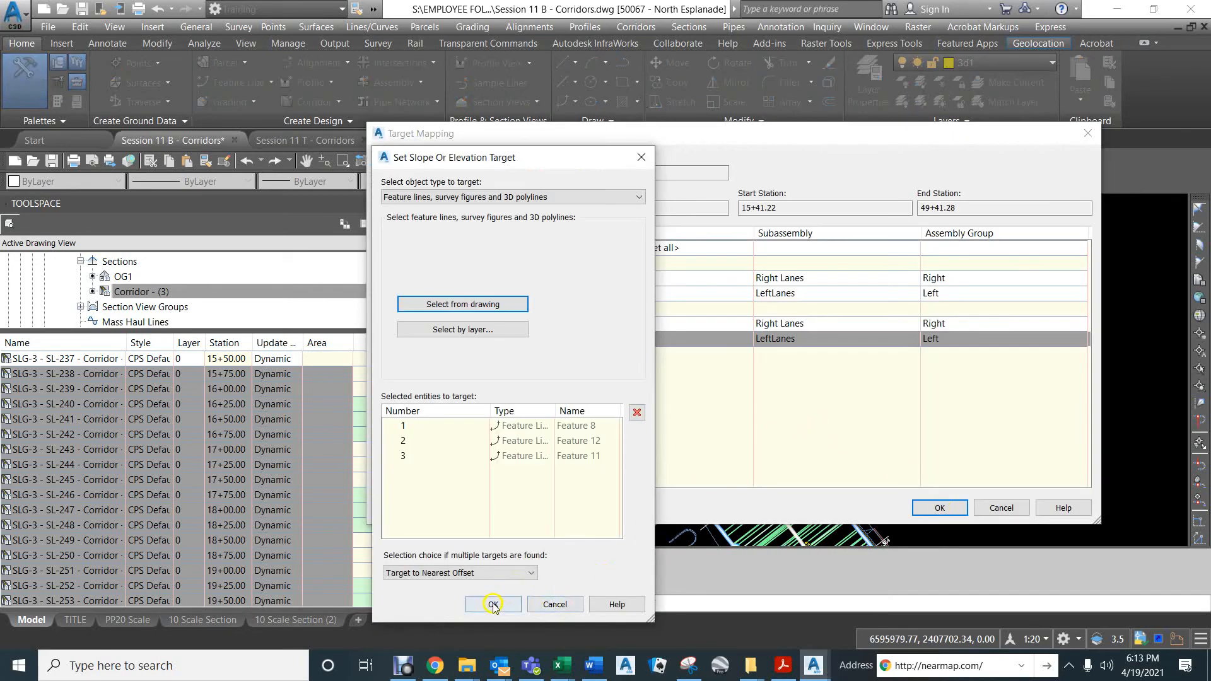
pyautogui.click(492, 604)
pyautogui.click(940, 508)
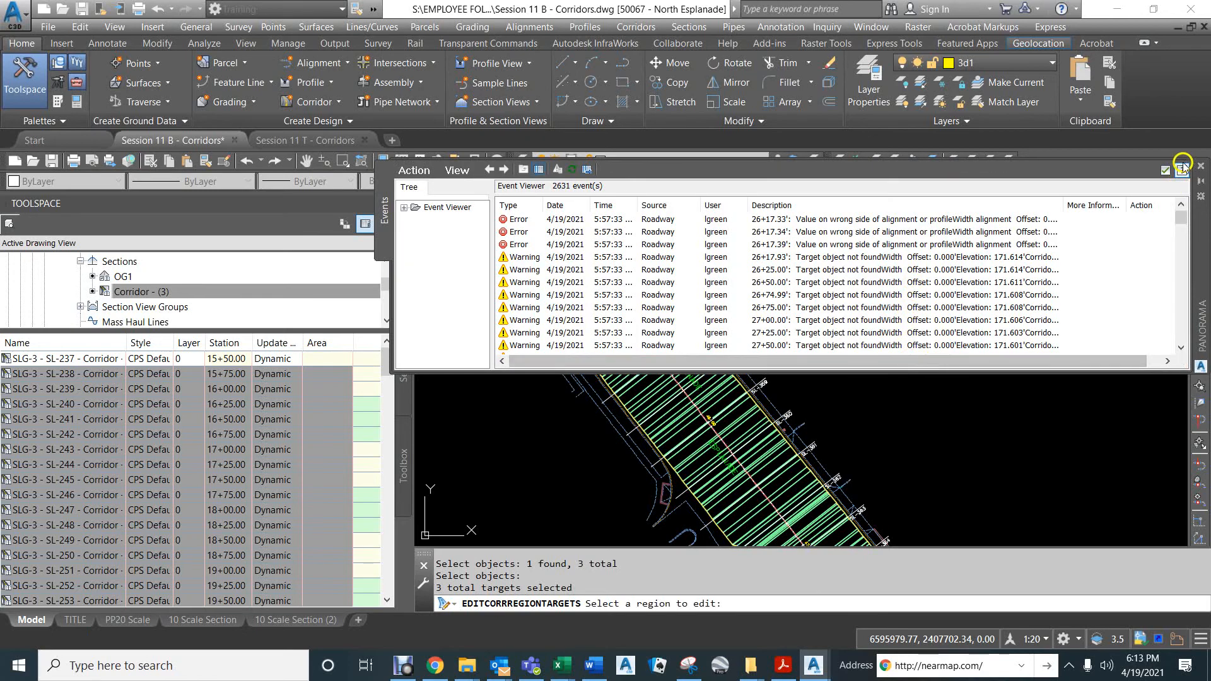
pyautogui.click(1182, 167)
# Step: Examine the section views' left cross slopes and how the left pavement edge meets the existing ground
pyautogui.scroll(-5, 751, 290)
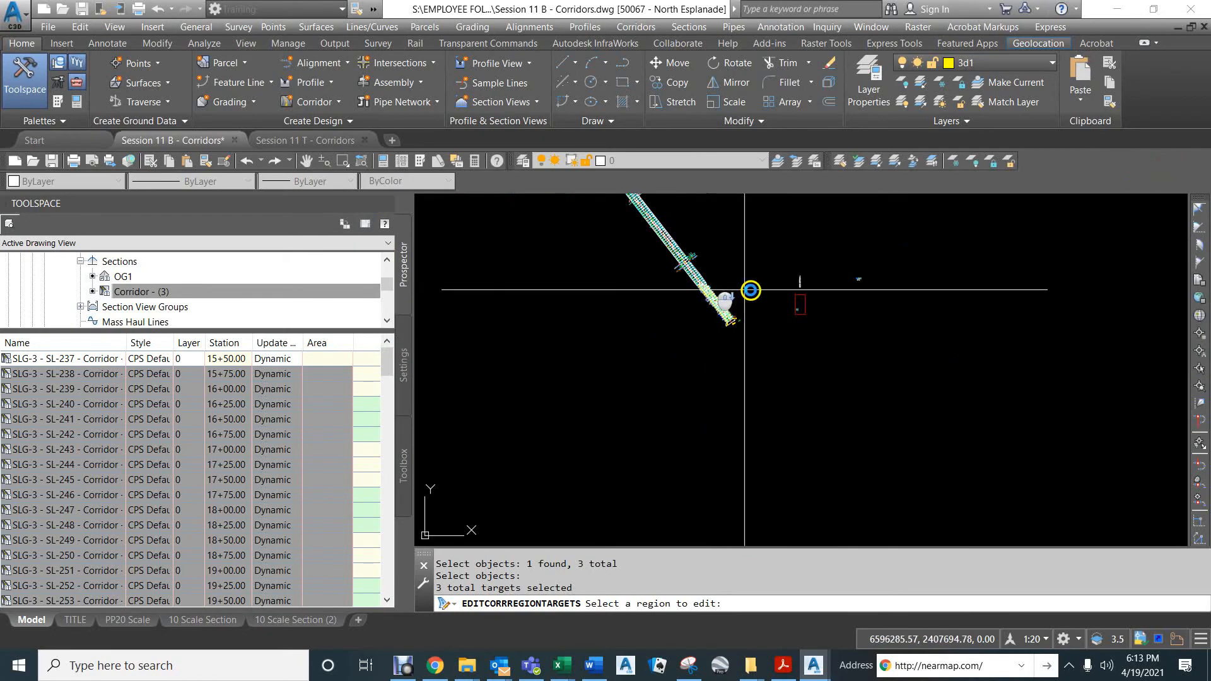
pyautogui.scroll(2, 860, 275)
pyautogui.moveTo(844, 278); pyautogui.dragTo(796, 429, button='middle')
pyautogui.scroll(-6, 781, 412)
pyautogui.scroll(2, 853, 329)
pyautogui.scroll(5, 853, 328)
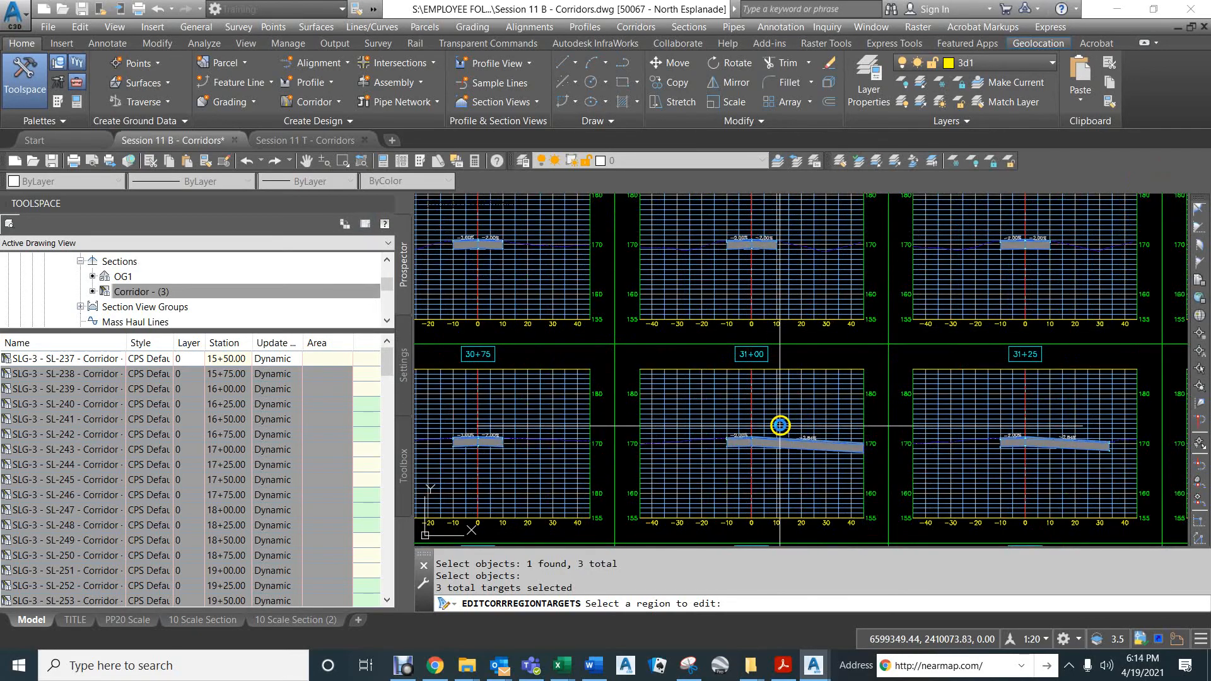
pyautogui.scroll(-5, 781, 424)
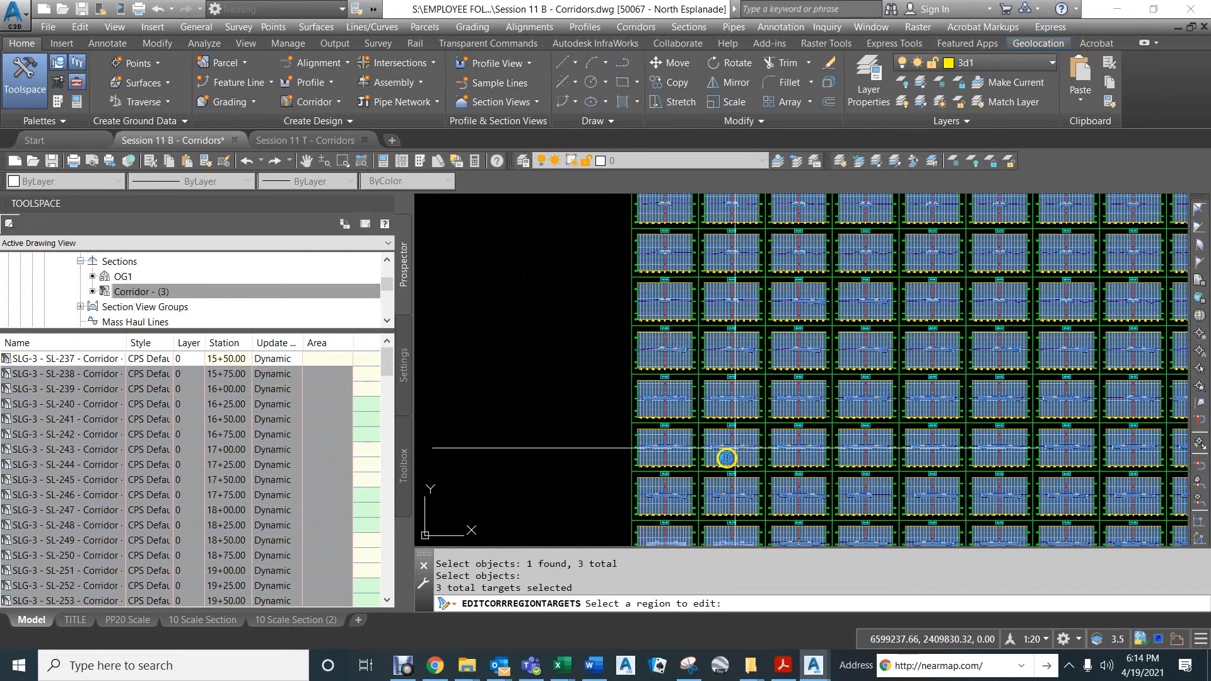
pyautogui.scroll(6, 725, 455)
pyautogui.scroll(-2, 756, 436)
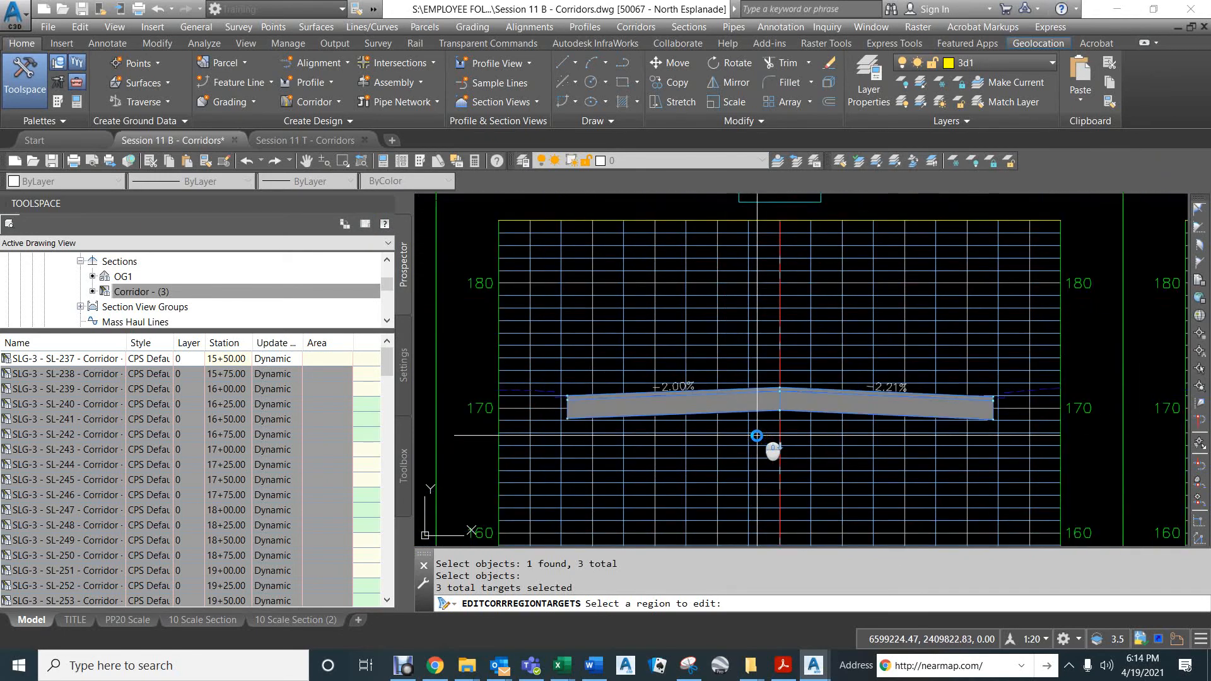
pyautogui.scroll(4, 588, 413)
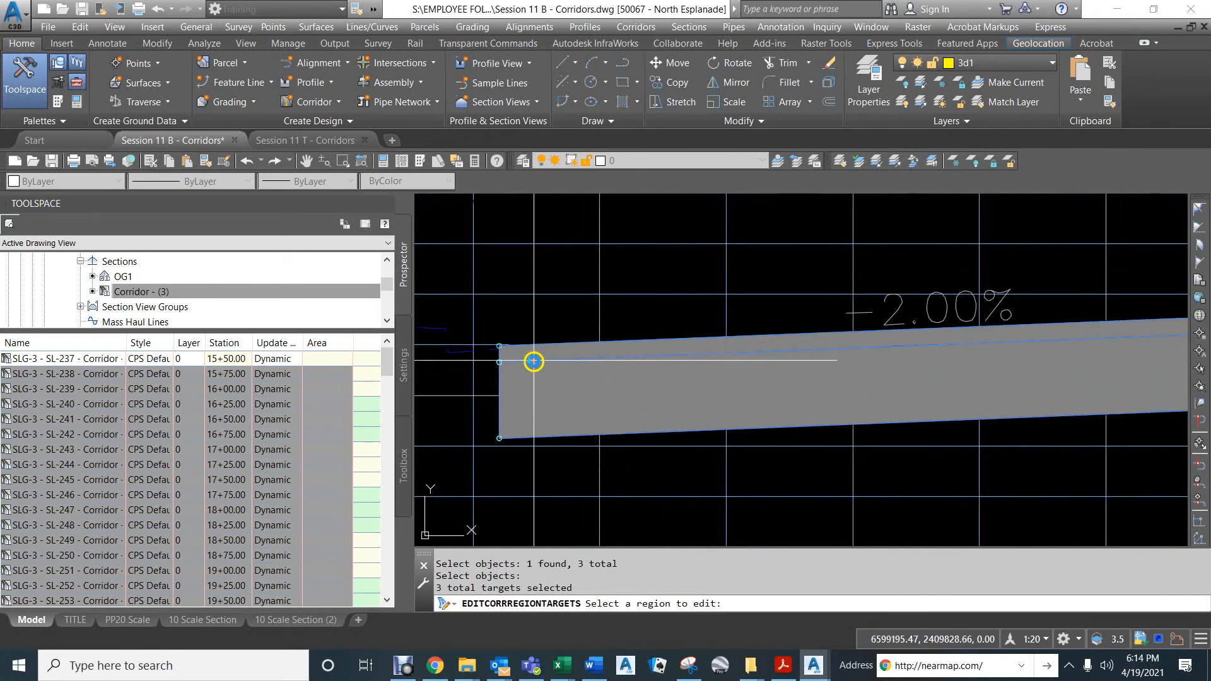
pyautogui.scroll(-4, 698, 395)
pyautogui.moveTo(711, 420); pyautogui.dragTo(1117, 400, button='middle')
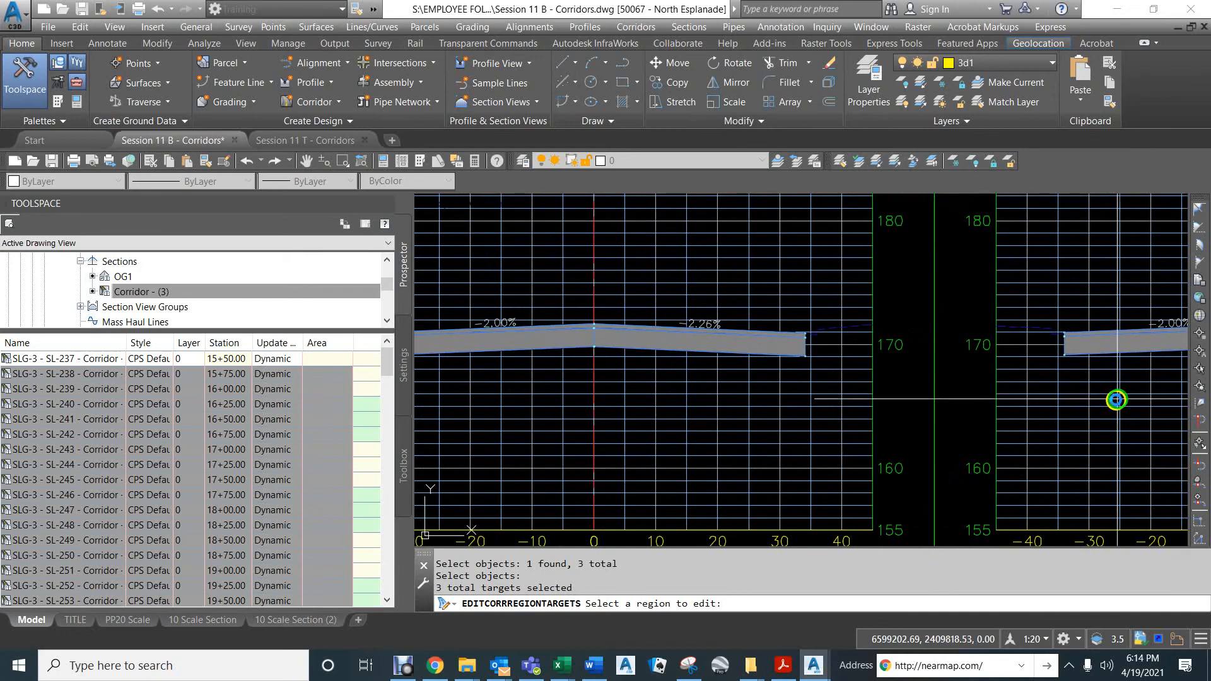
pyautogui.moveTo(584, 380); pyautogui.dragTo(741, 378, button='middle')
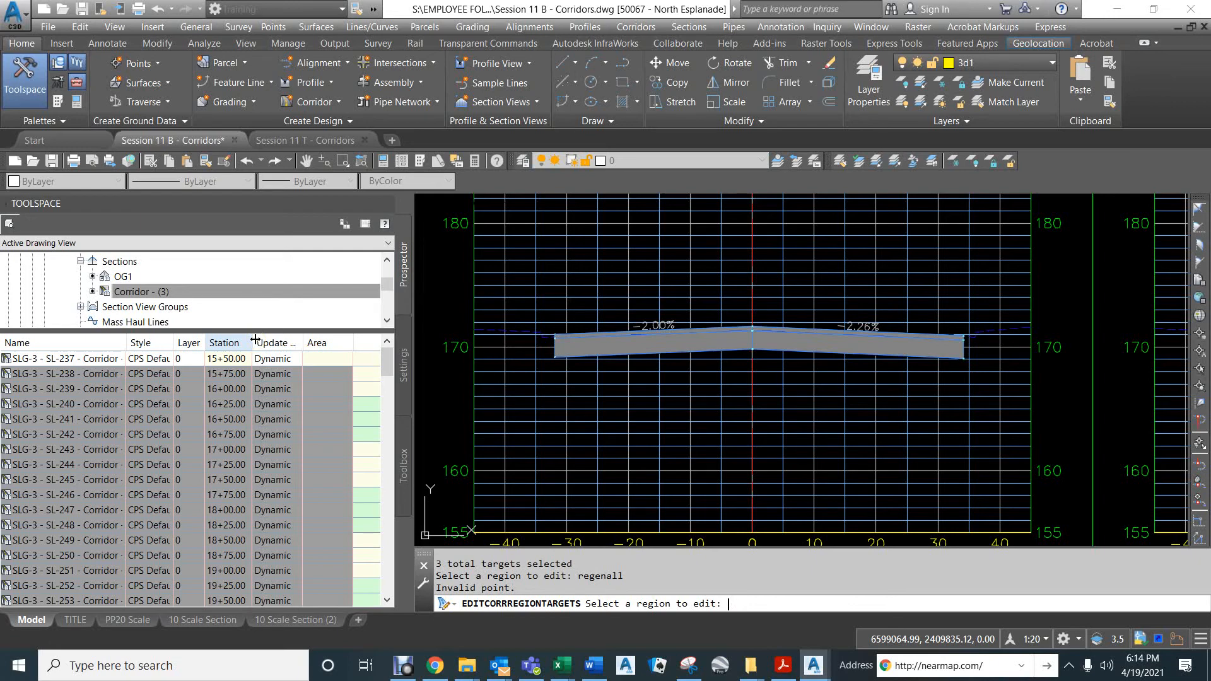
# Step: Exit the region target editing command to refresh the corridor section views
pyautogui.press('Escape')
pyautogui.press('Return')
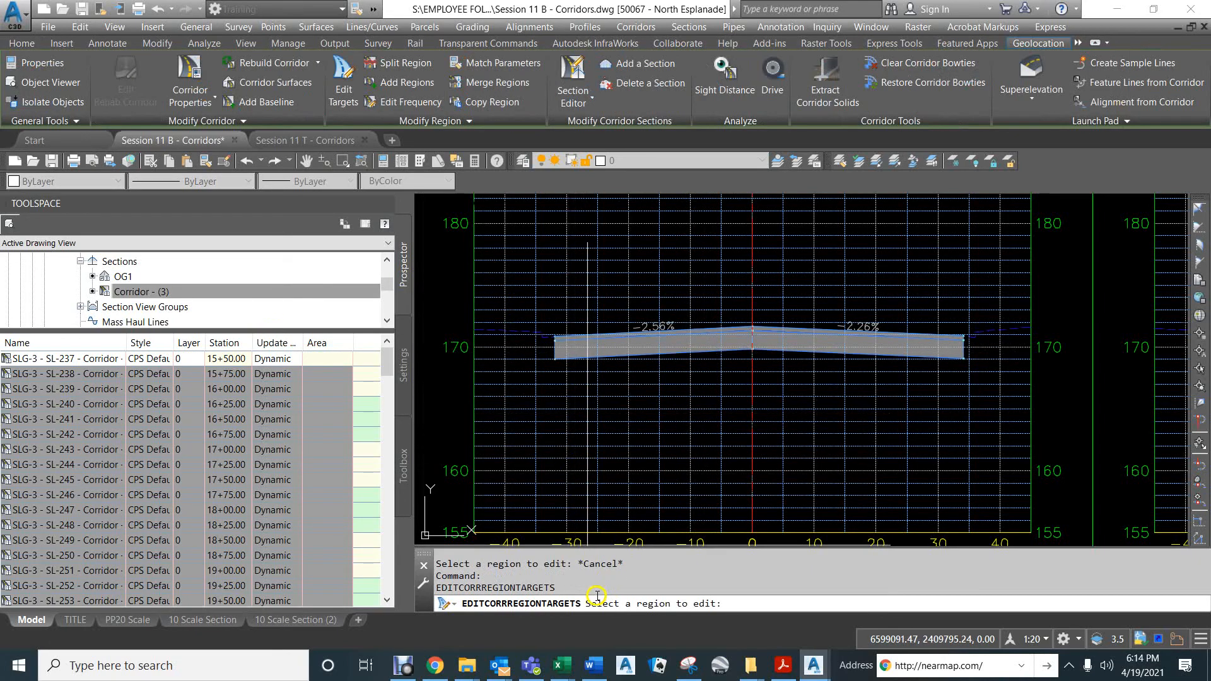
pyautogui.press('Escape')
pyautogui.press('Escape')
pyautogui.press('Escape')
pyautogui.press('Escape')
pyautogui.click(696, 332)
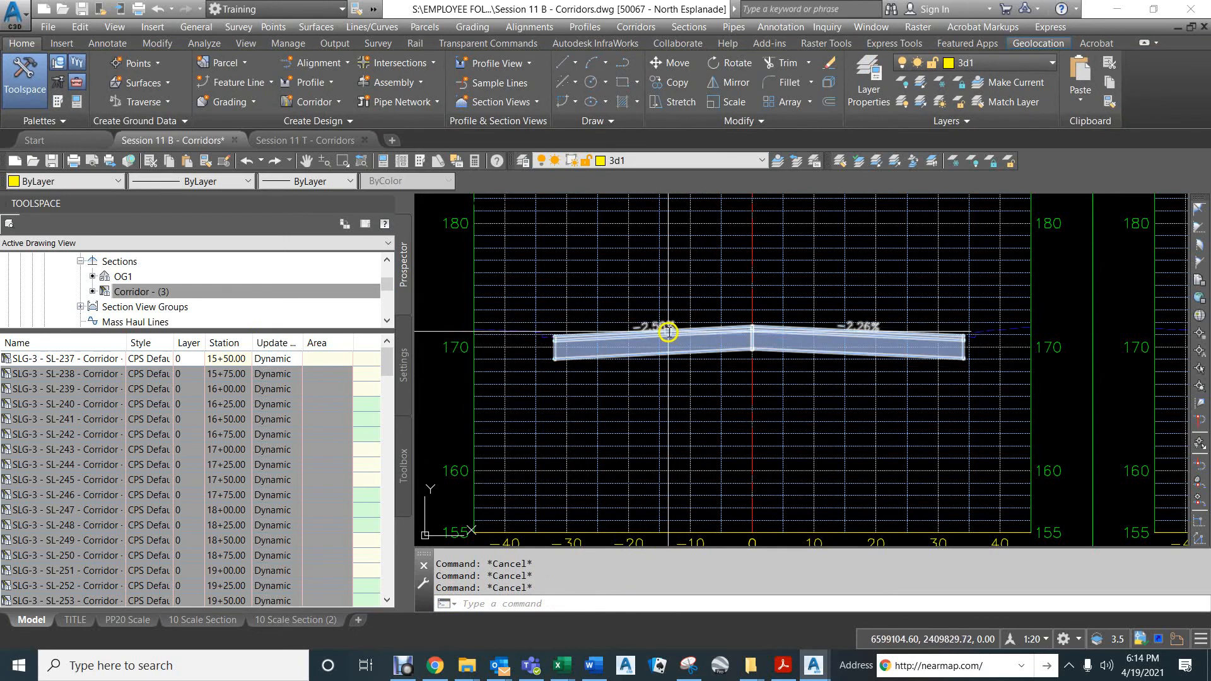
# Step: Examine the updated left and right cross slopes and pavement edges against existing ground in several section views
pyautogui.scroll(-5, 673, 344)
pyautogui.scroll(-2, 672, 345)
pyautogui.scroll(8, 670, 264)
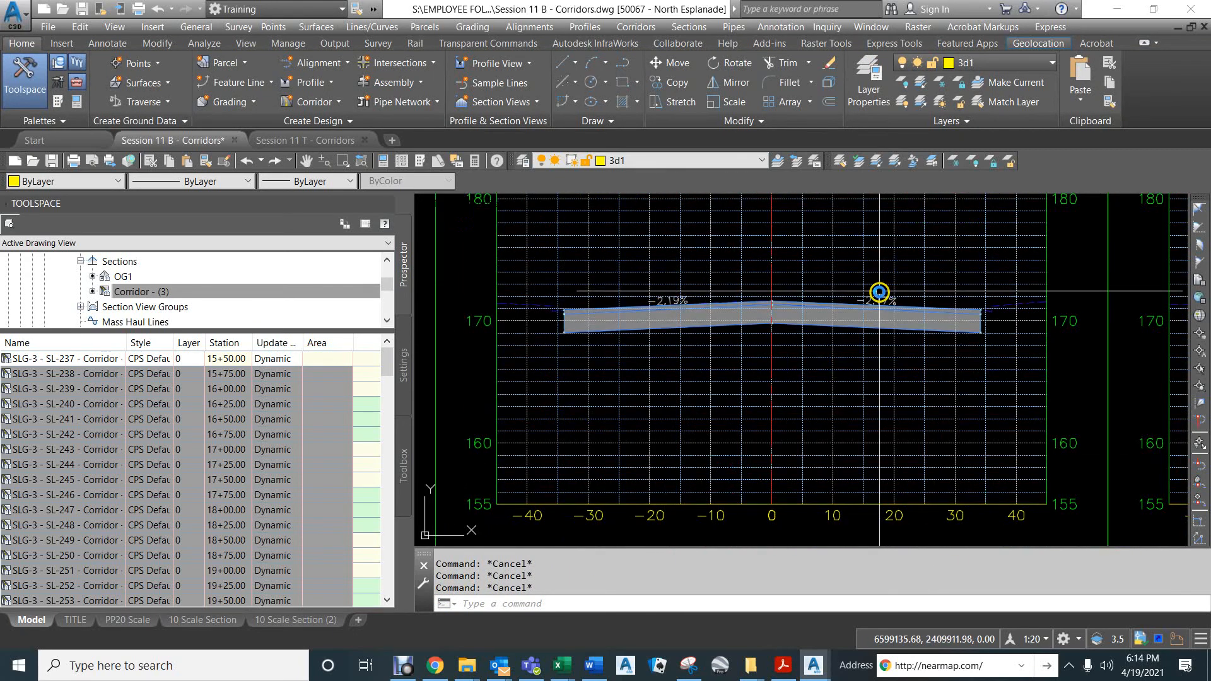
pyautogui.scroll(-5, 892, 284)
pyautogui.scroll(8, 700, 238)
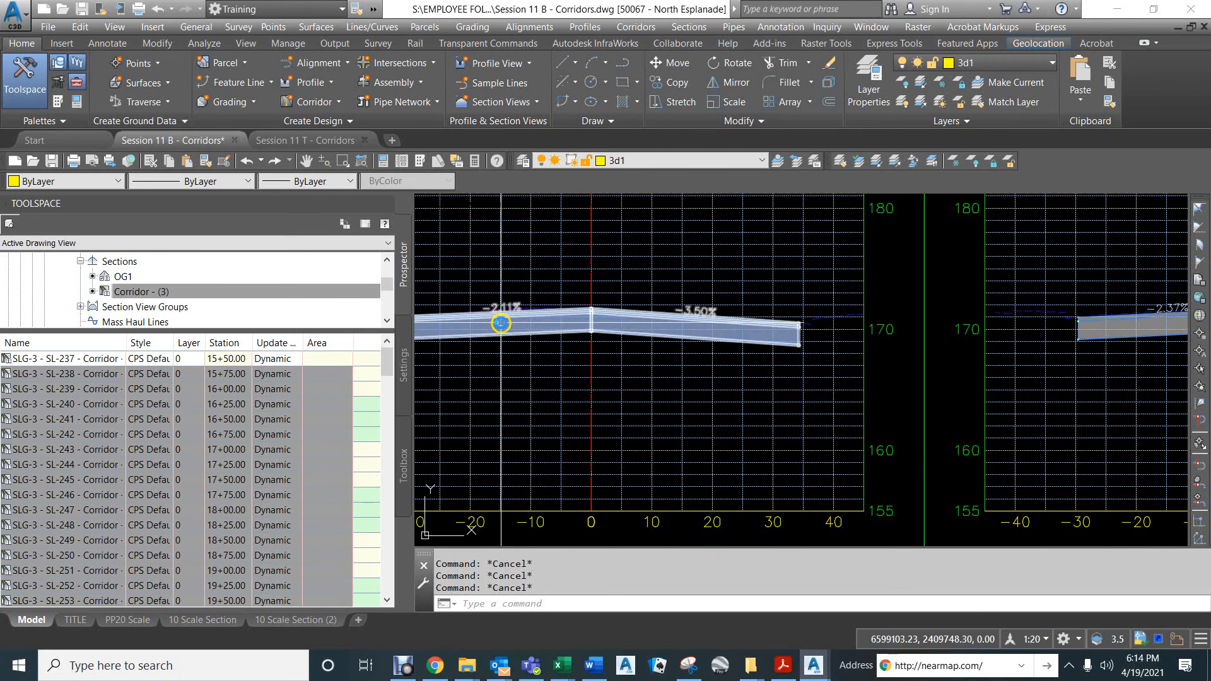
pyautogui.scroll(-5, 507, 328)
pyautogui.scroll(4, 811, 334)
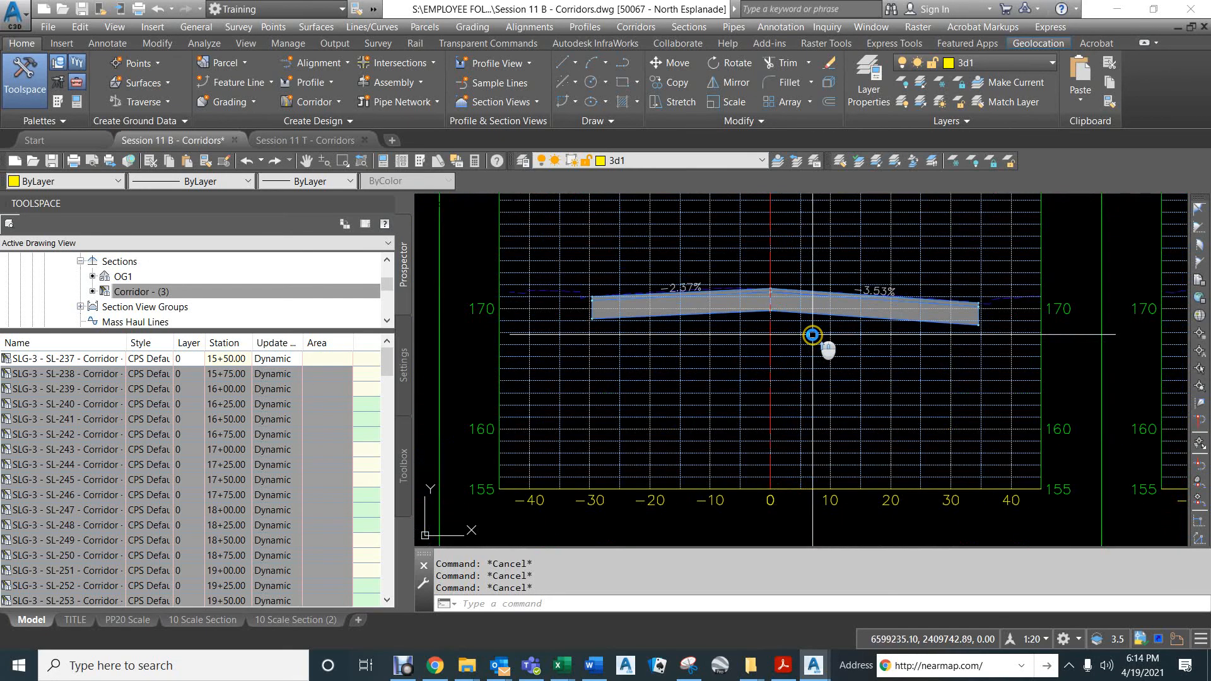
pyautogui.scroll(-5, 720, 314)
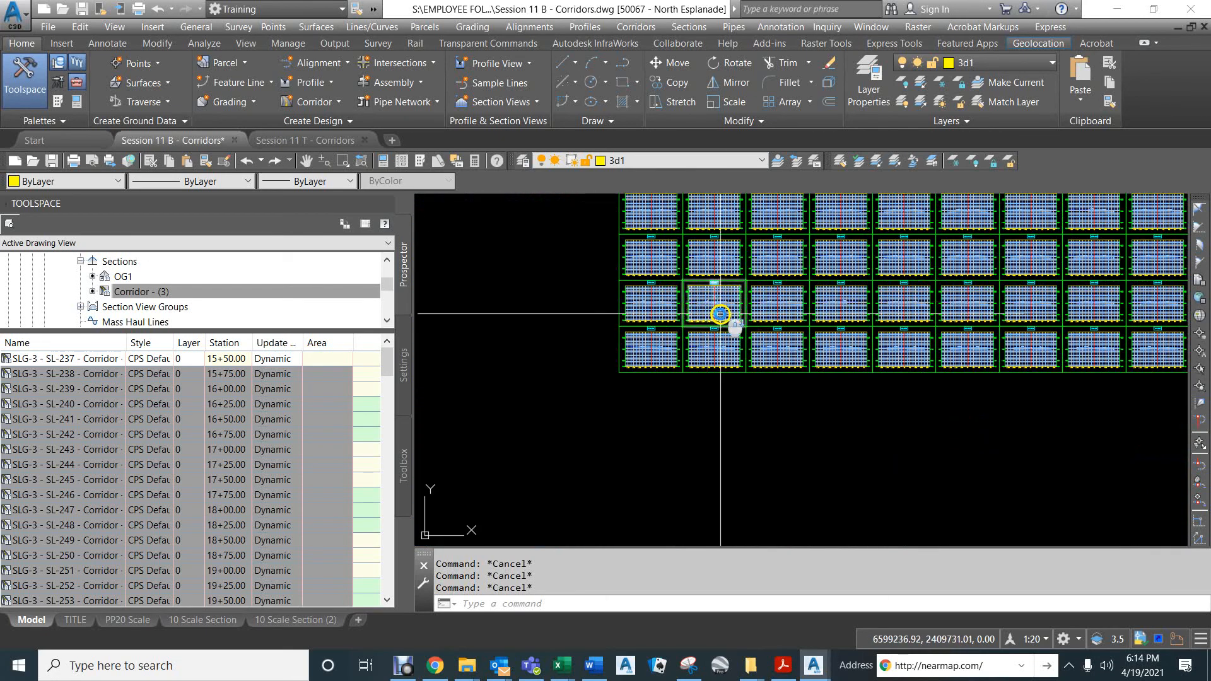
pyautogui.scroll(4, 715, 347)
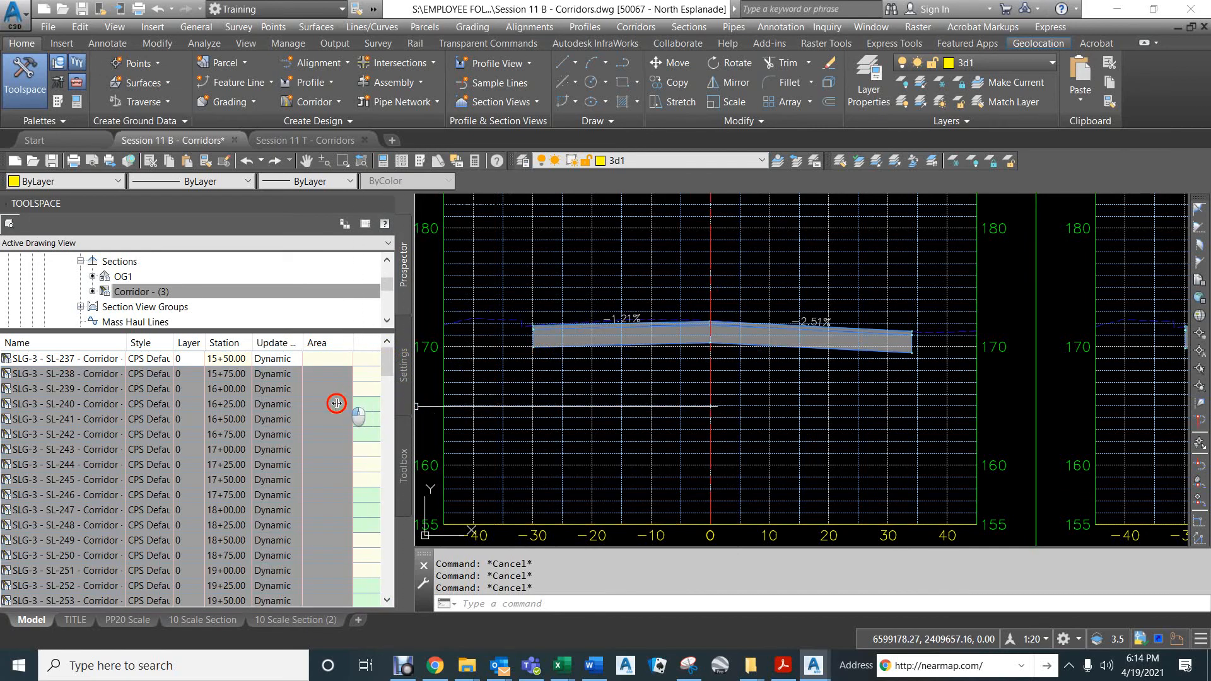
# Step: Narrow the Toolspace palette to enlarge the drawing area and bring the full grid of section views into view
pyautogui.moveTo(227, 389); pyautogui.dragTo(228, 389)
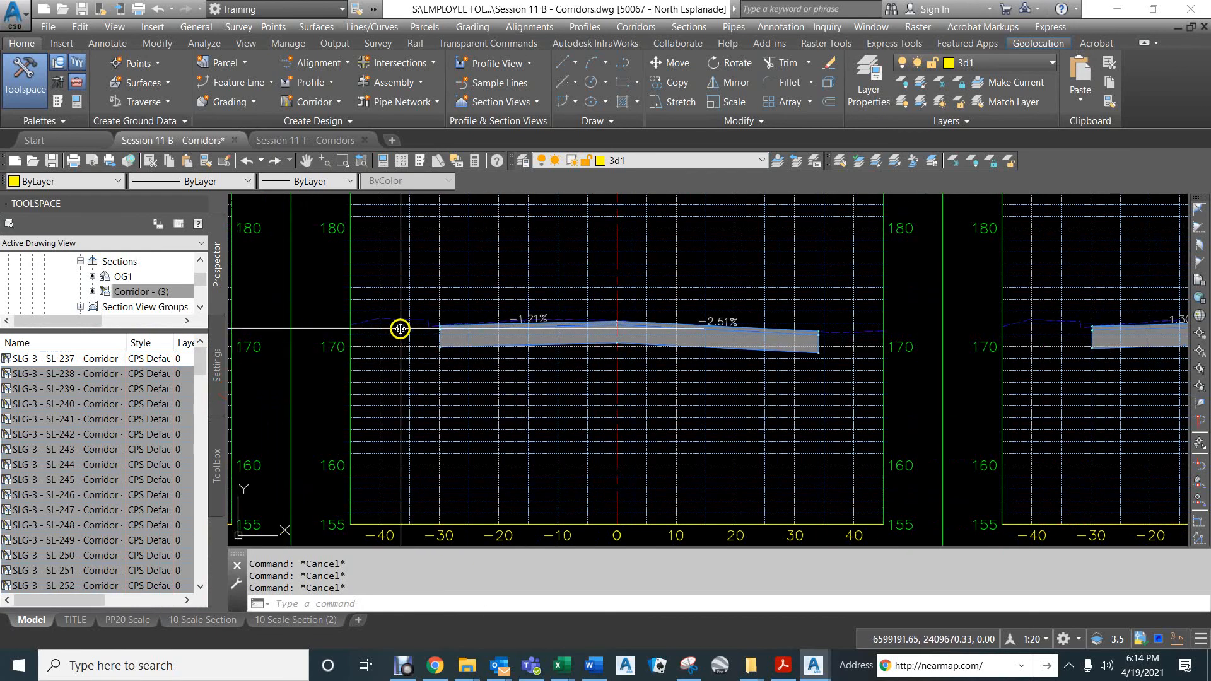
pyautogui.scroll(-5, 538, 360)
pyautogui.scroll(-5, 527, 362)
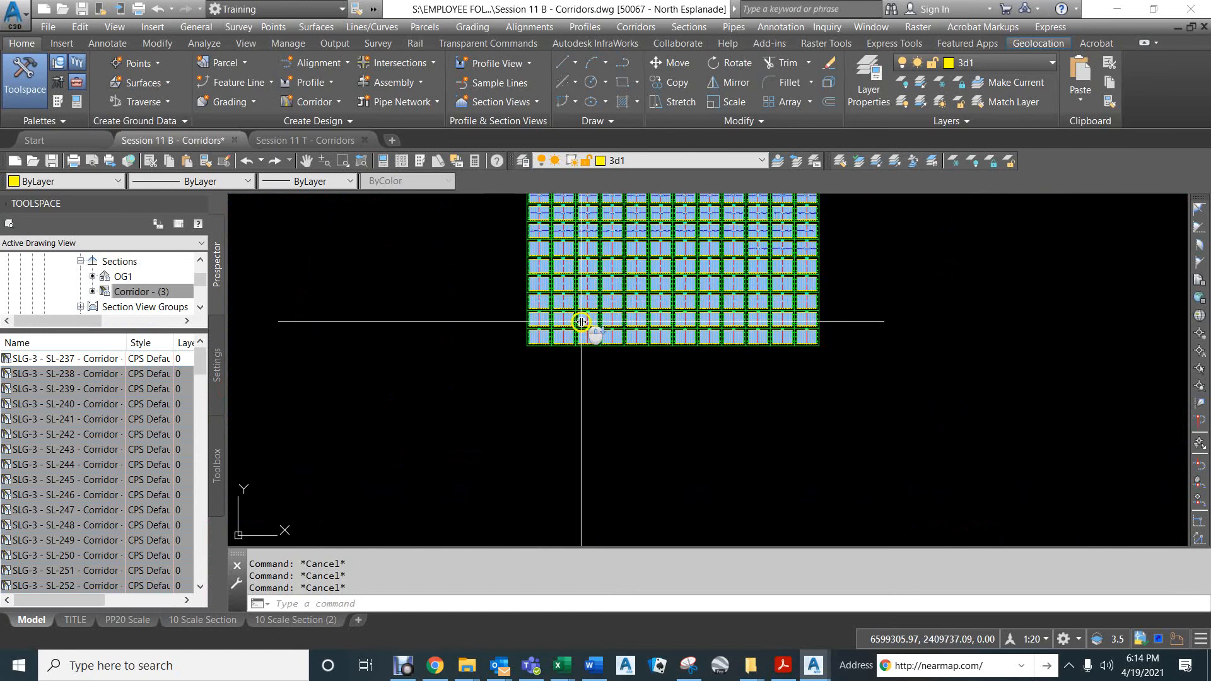
pyautogui.moveTo(622, 311)
pyautogui.mouseDown(button='middle')
pyautogui.moveTo(634, 432)
pyautogui.moveTo(593, 370)
pyautogui.mouseUp(button='middle')
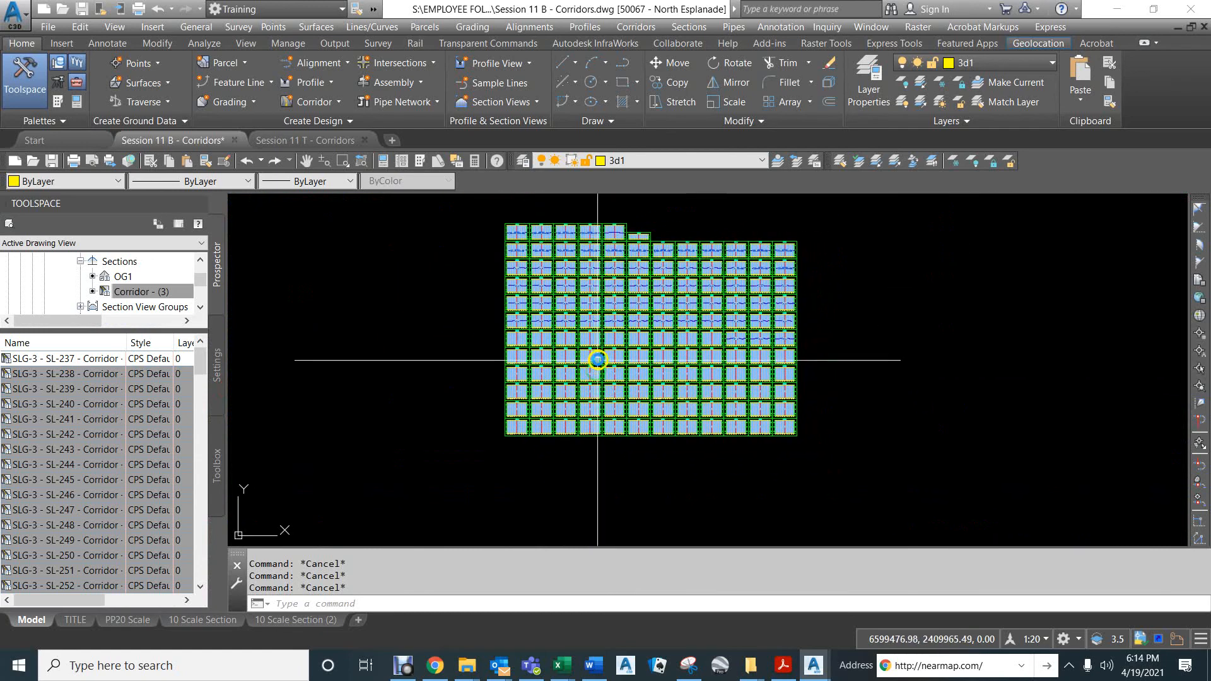
# Step: Locate the station 46+50 section view in the grid and examine its left and right cross slopes against existing ground
pyautogui.scroll(-4, 595, 356)
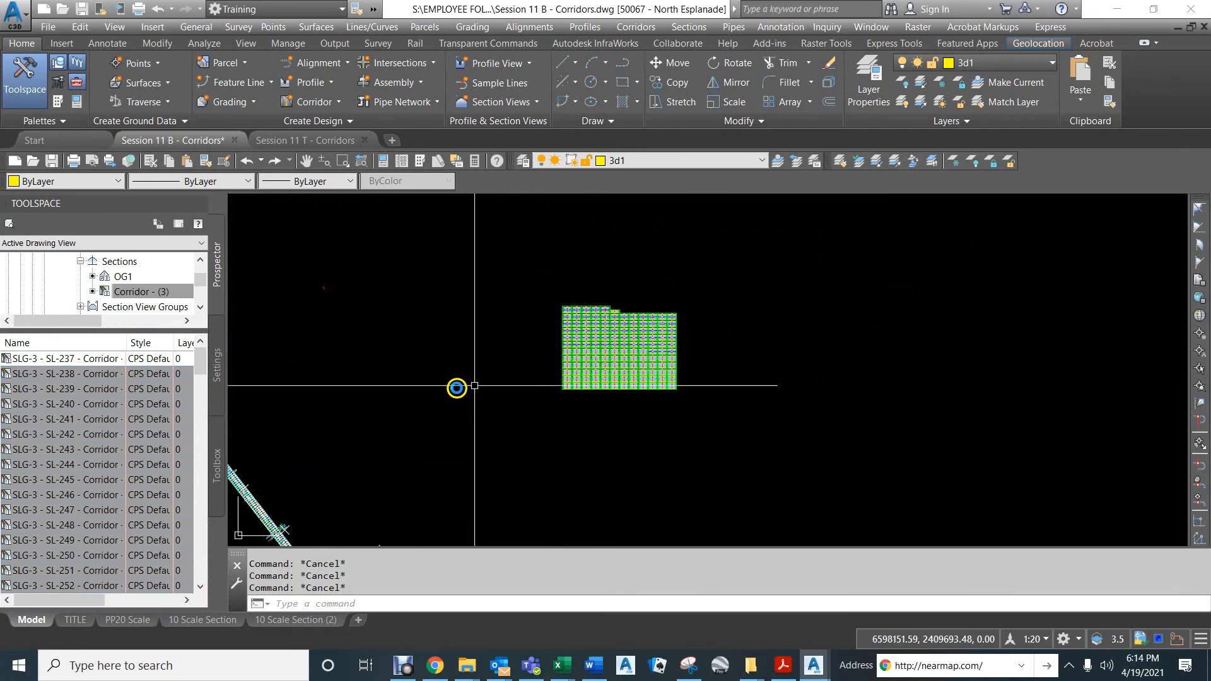
pyautogui.moveTo(340, 405)
pyautogui.mouseDown(button='middle')
pyautogui.moveTo(381, 365)
pyautogui.moveTo(518, 314)
pyautogui.mouseUp(button='middle')
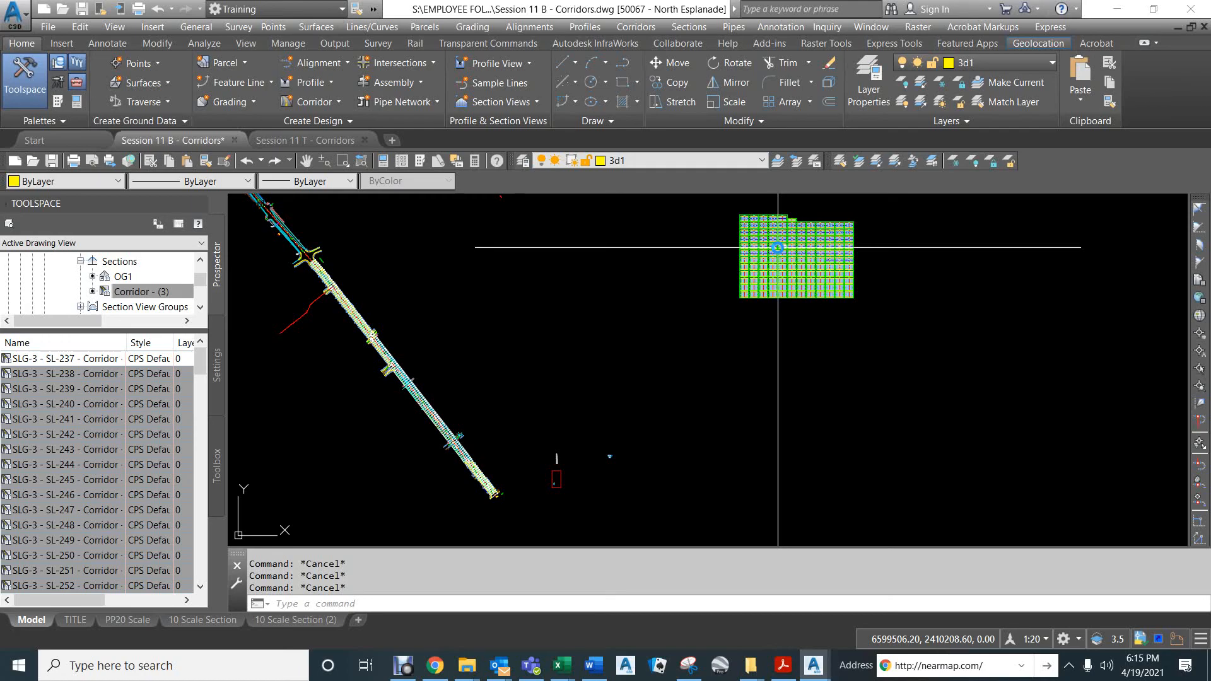
pyautogui.scroll(6, 777, 248)
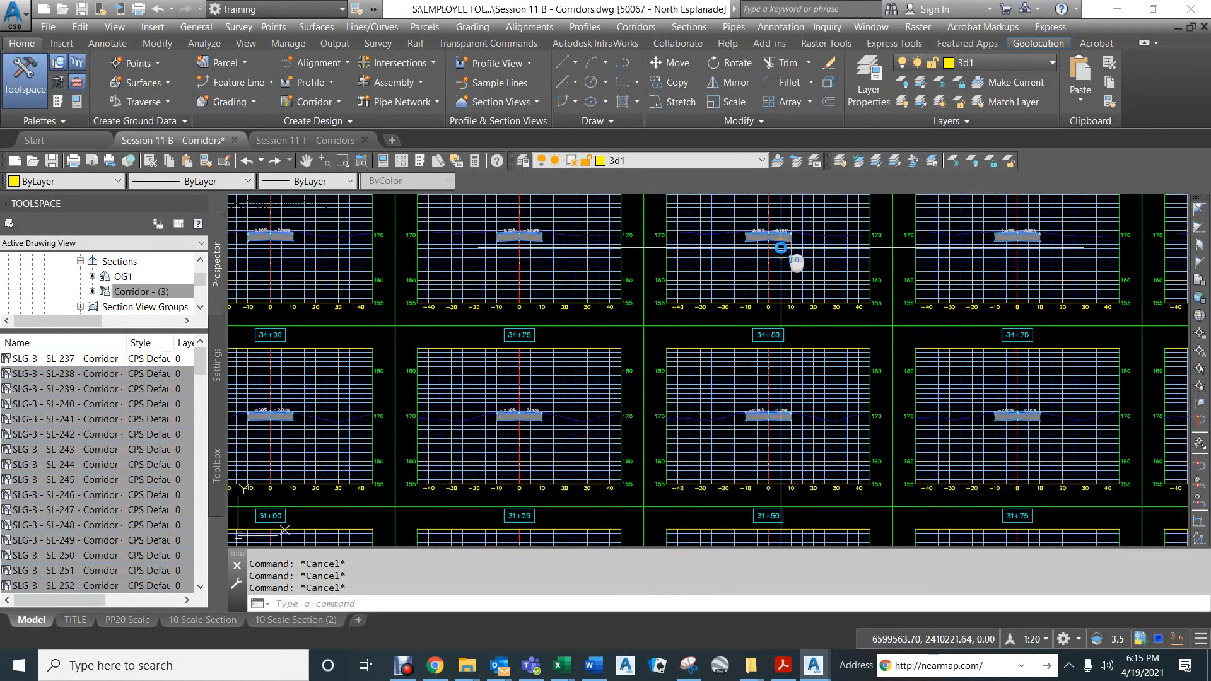
pyautogui.scroll(-4, 772, 315)
pyautogui.moveTo(729, 265); pyautogui.dragTo(673, 479, button='middle')
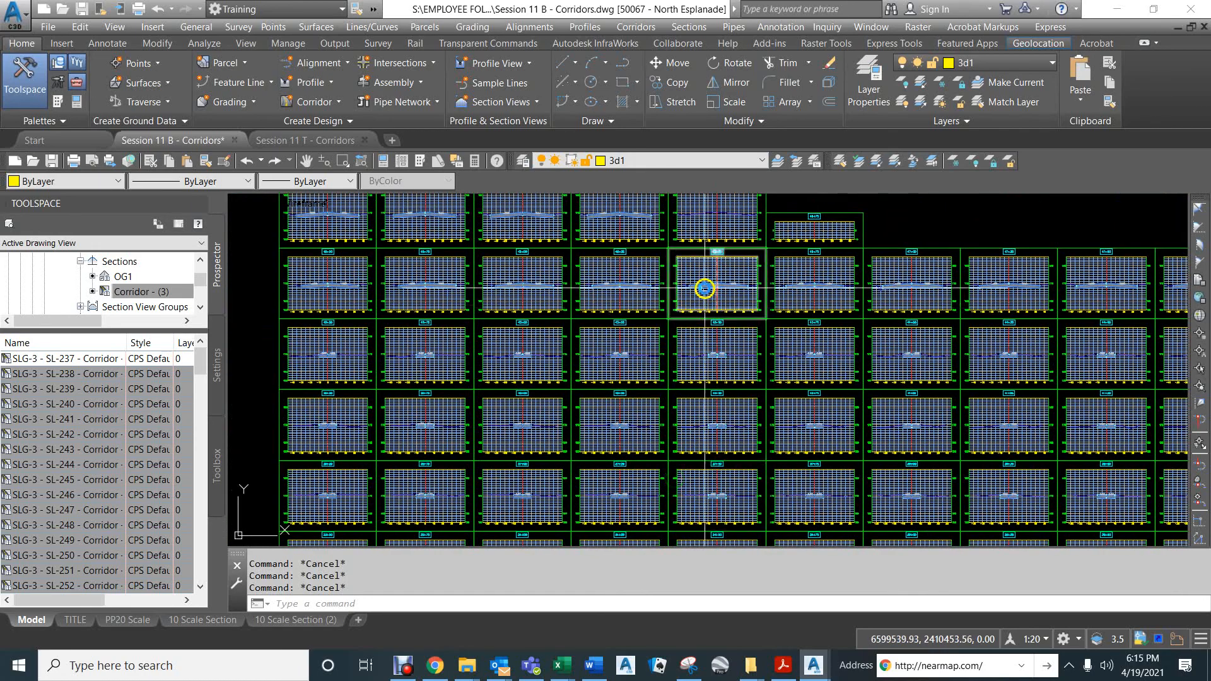
pyautogui.scroll(8, 704, 289)
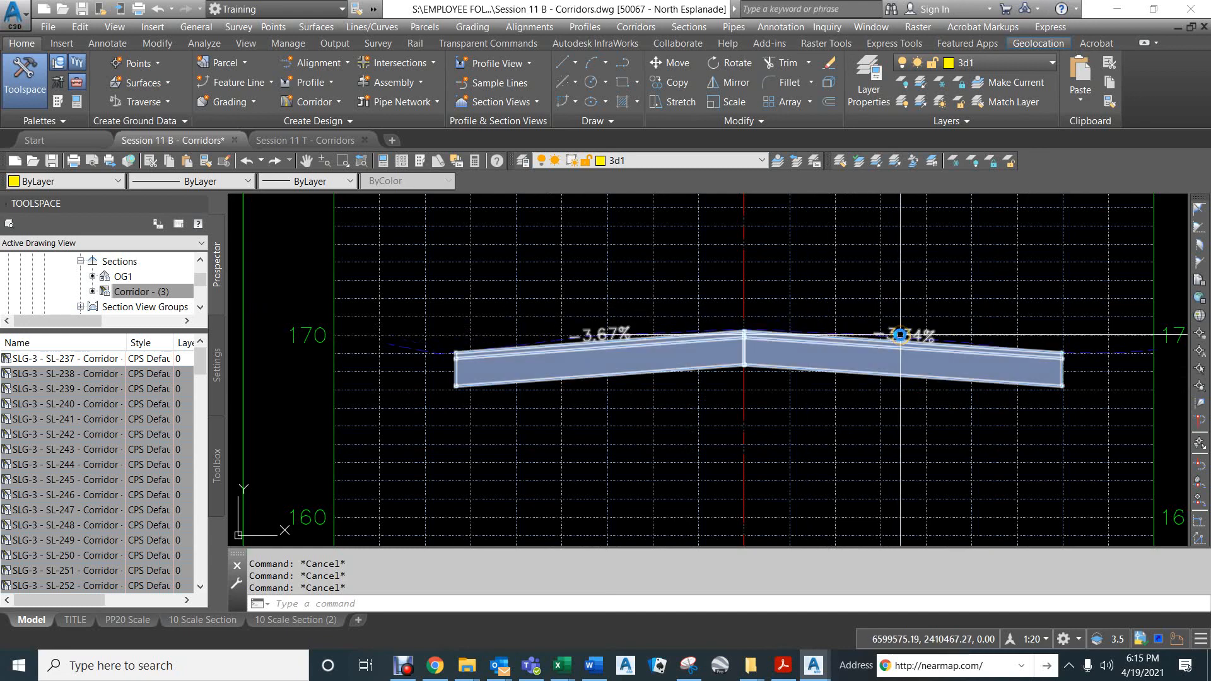
pyautogui.scroll(-4, 737, 336)
pyautogui.scroll(3, 748, 259)
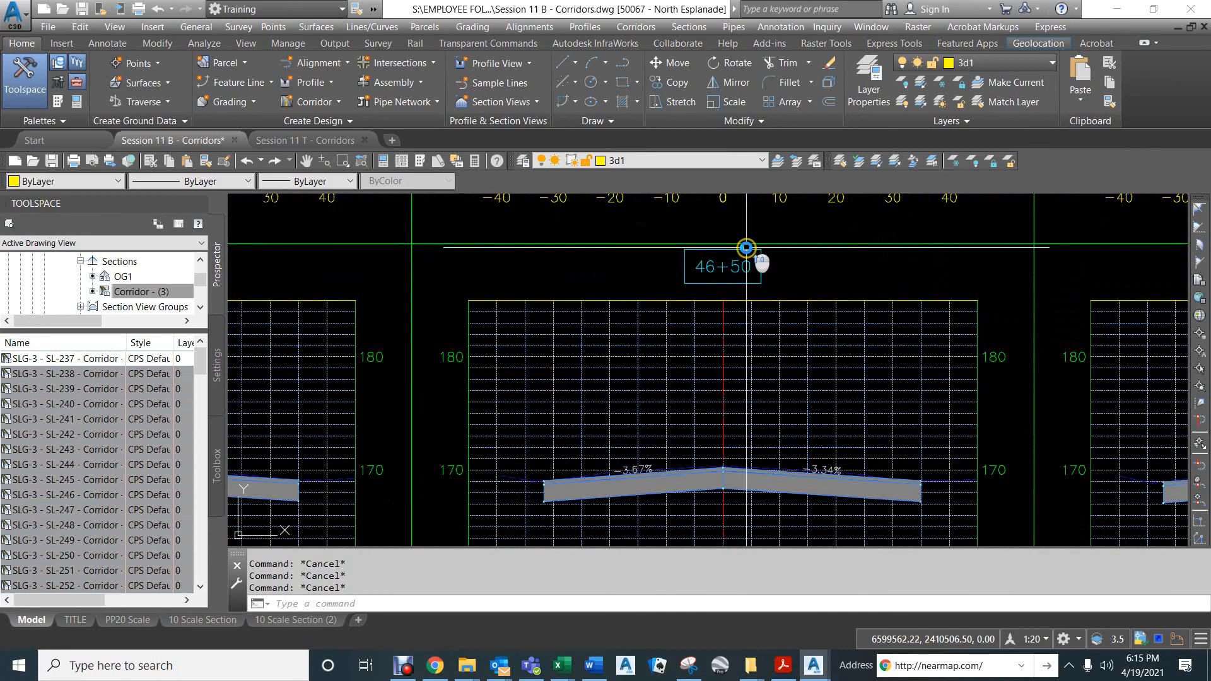
pyautogui.click(729, 279)
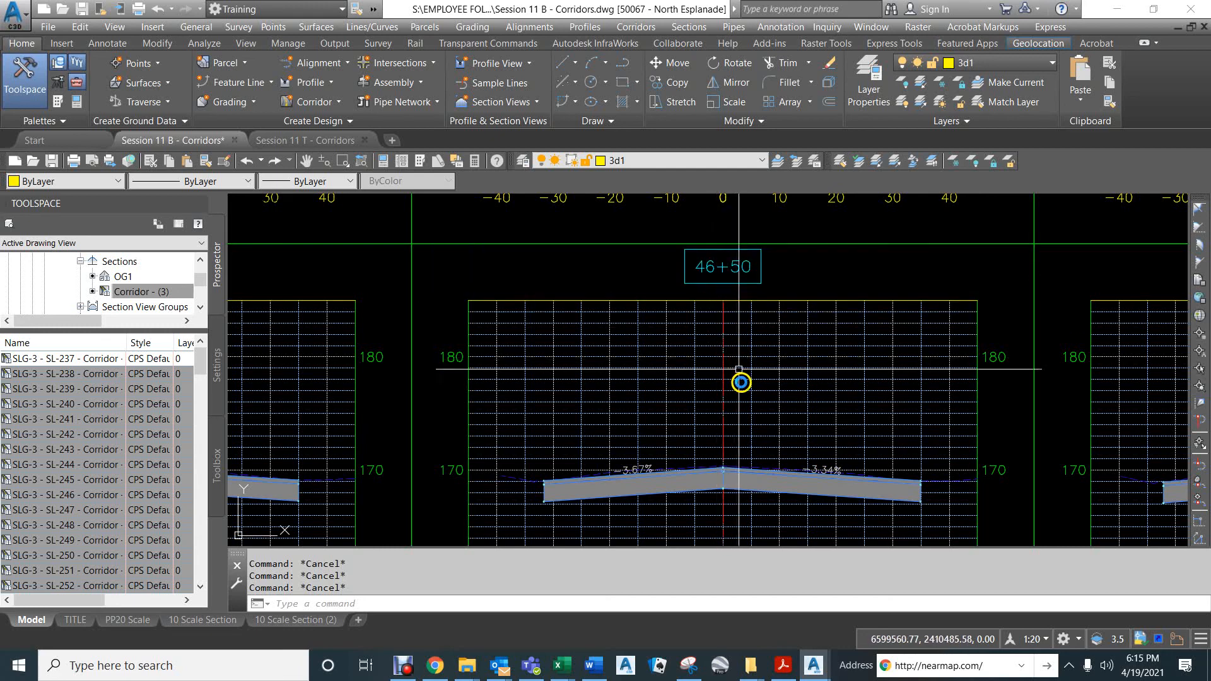
pyautogui.click(848, 500)
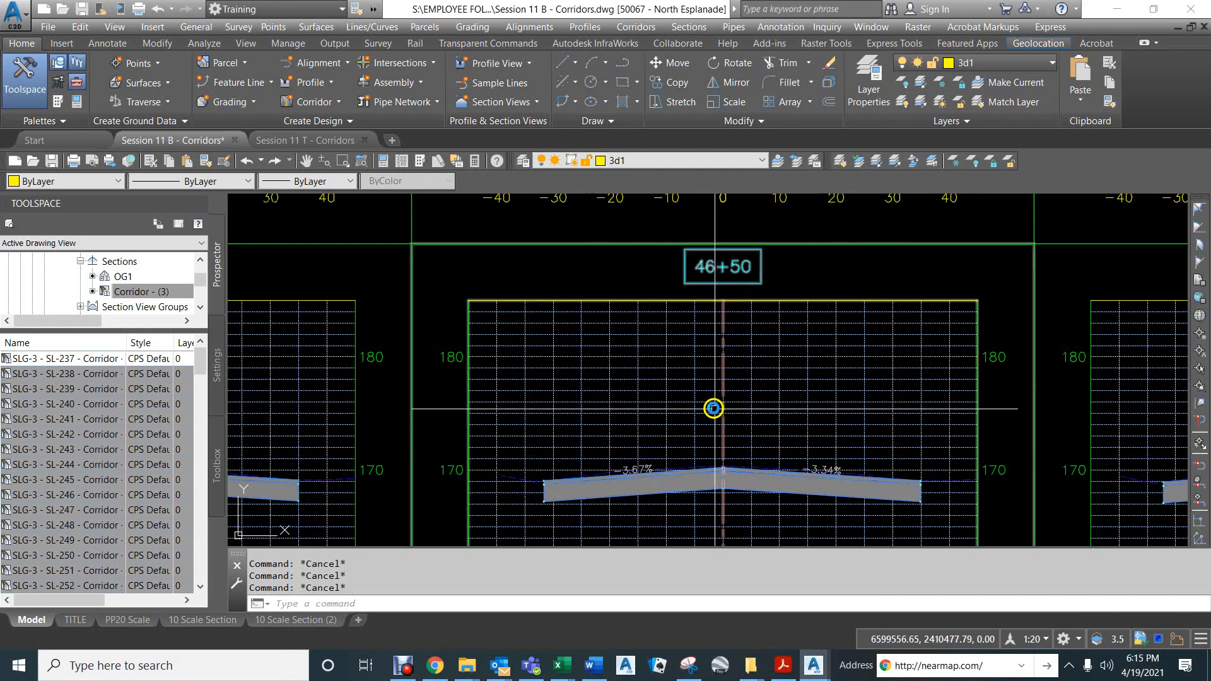
pyautogui.moveTo(713, 407)
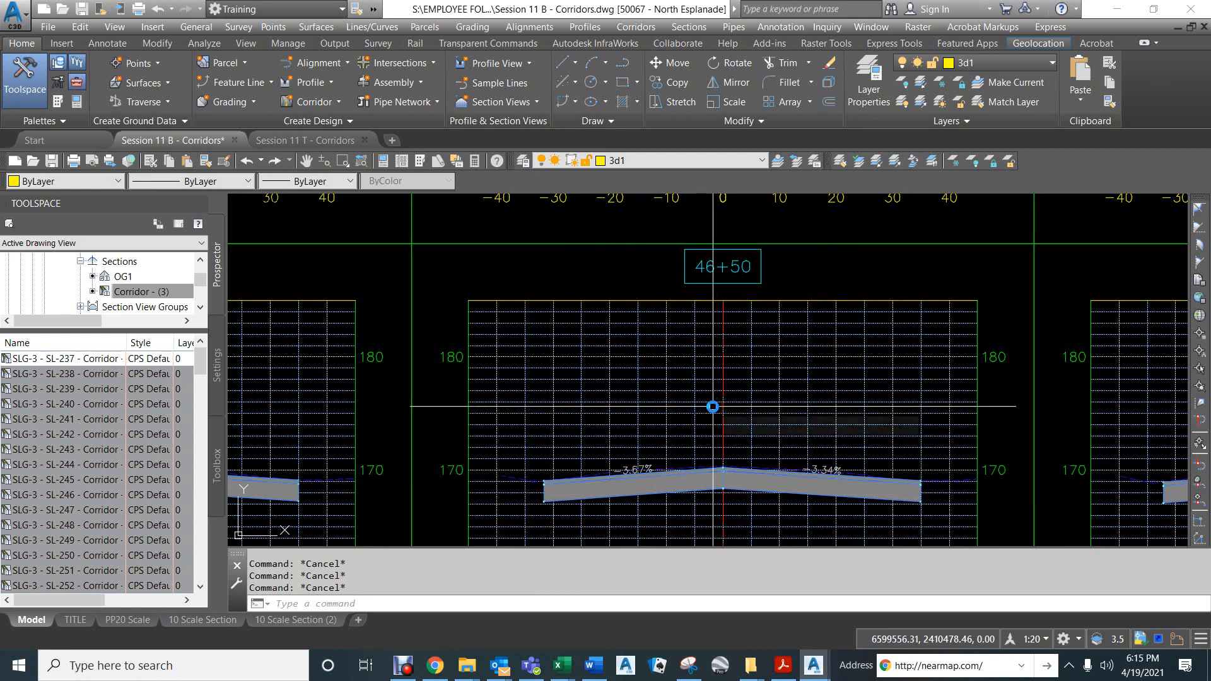